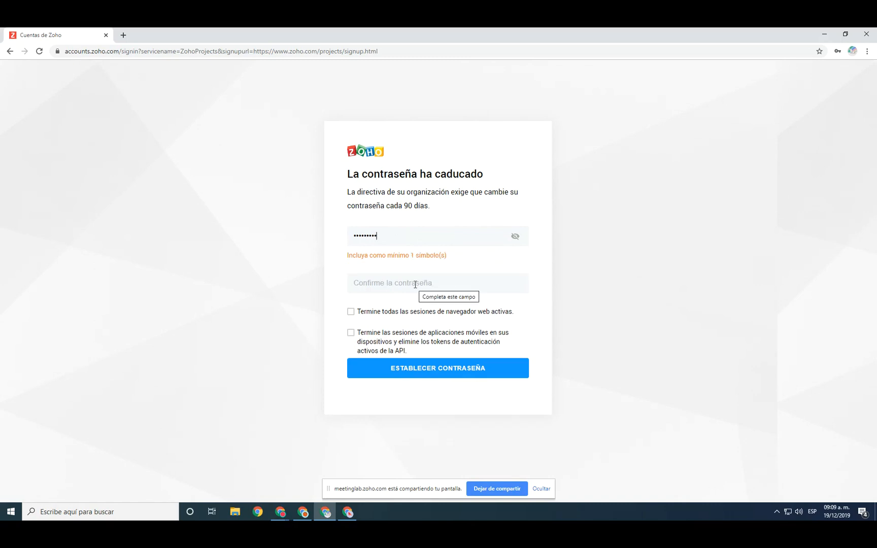
Confirm the new account password, set it, and save it in the browser
click(404, 268)
text(*********)
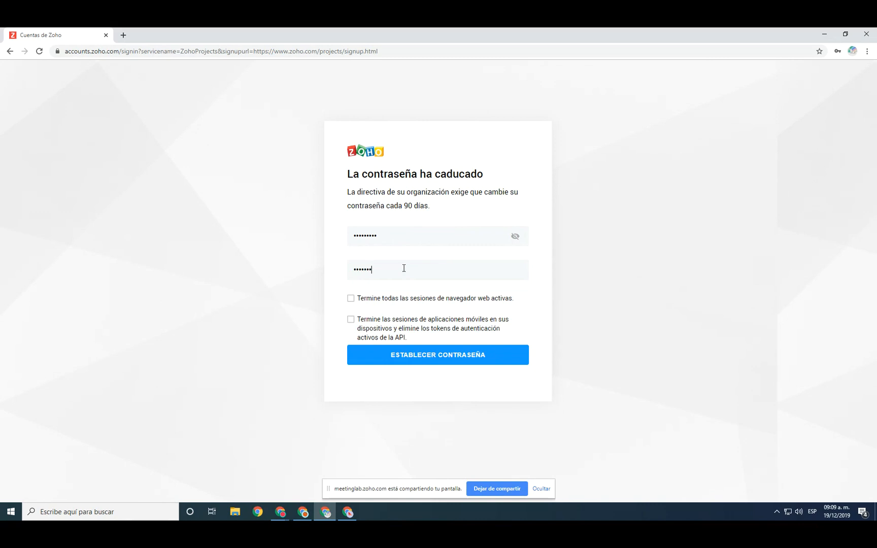
click(428, 361)
click(771, 131)
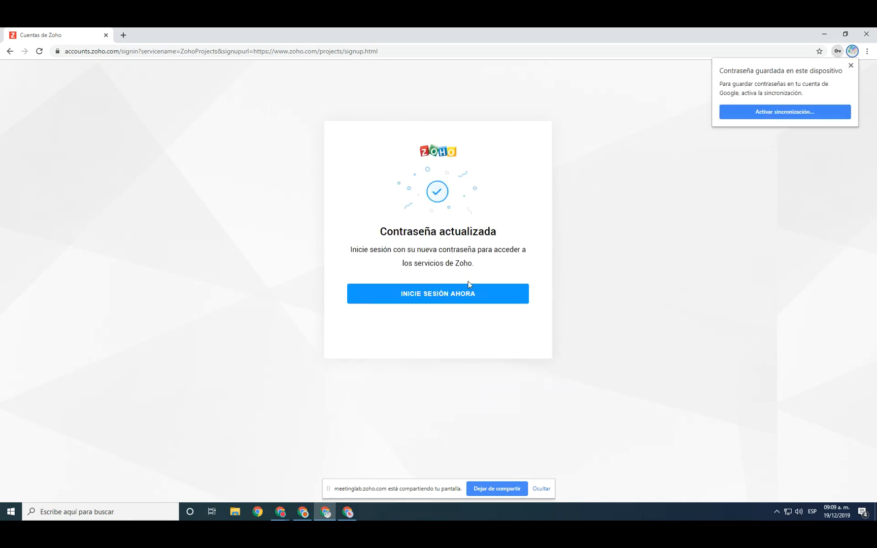
Sign in to Zoho Projects again with the updated account
click(428, 296)
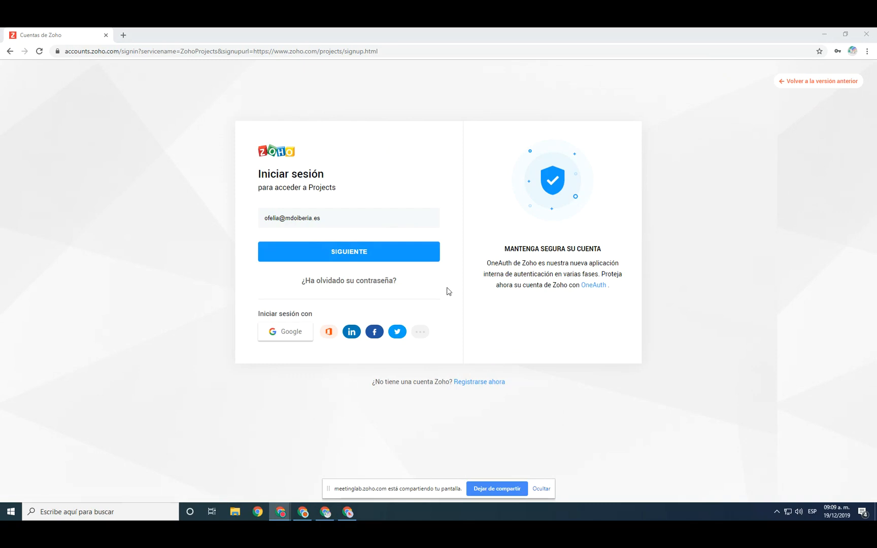
click(366, 258)
click(374, 302)
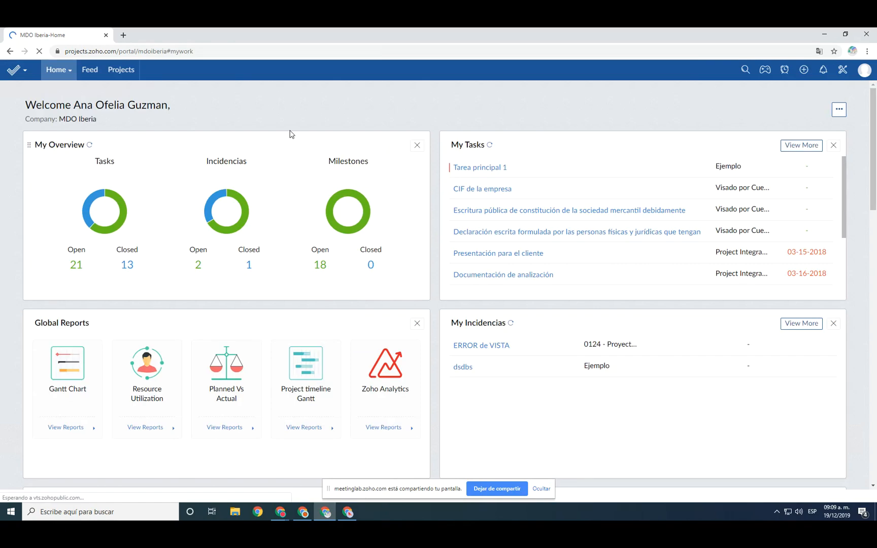
Look over the home dashboard and the projects list, and return to Home with its list of sections open
scroll(507, 238, down, 2)
scroll(507, 238, up, 3)
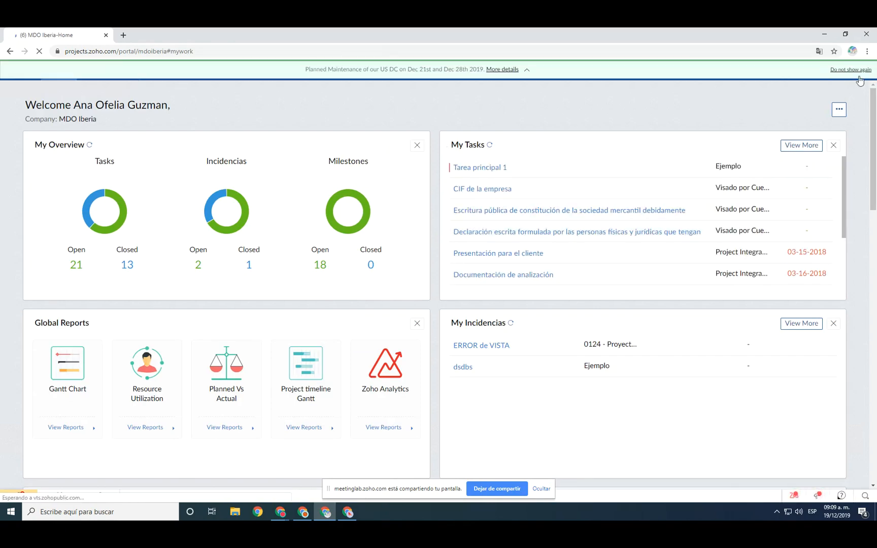
click(119, 71)
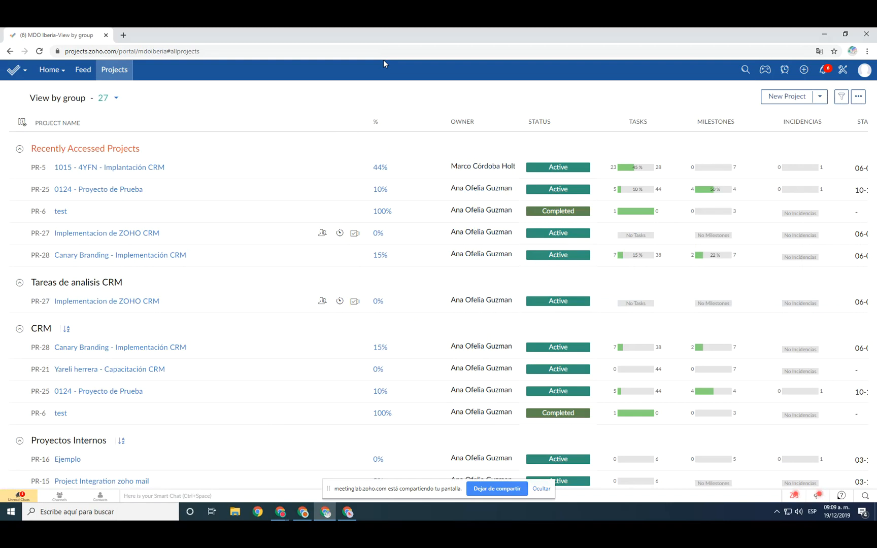
click(50, 71)
click(50, 71)
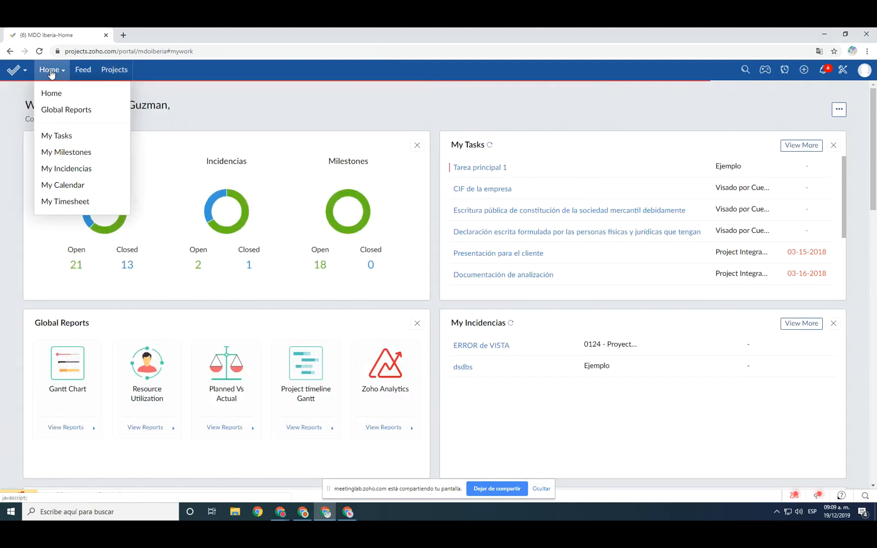
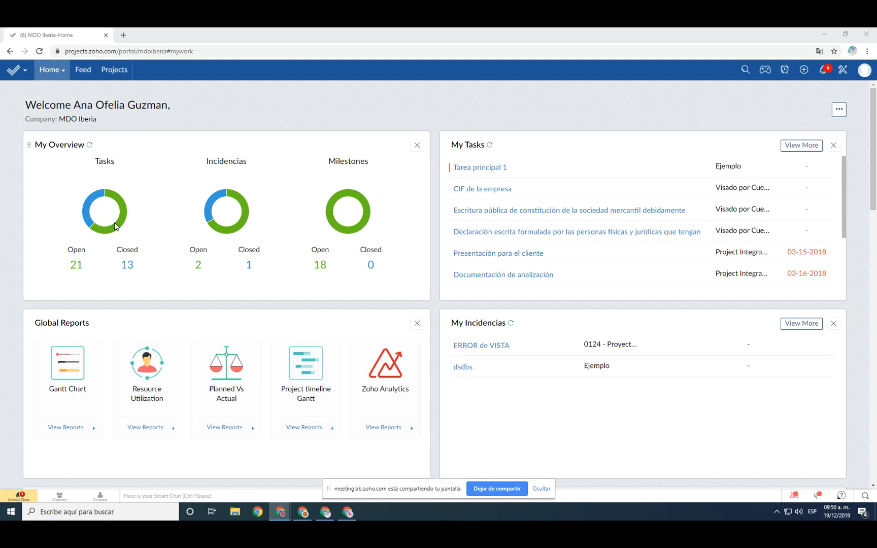
Open the list of all projects in the portal, viewed by group
click(408, 102)
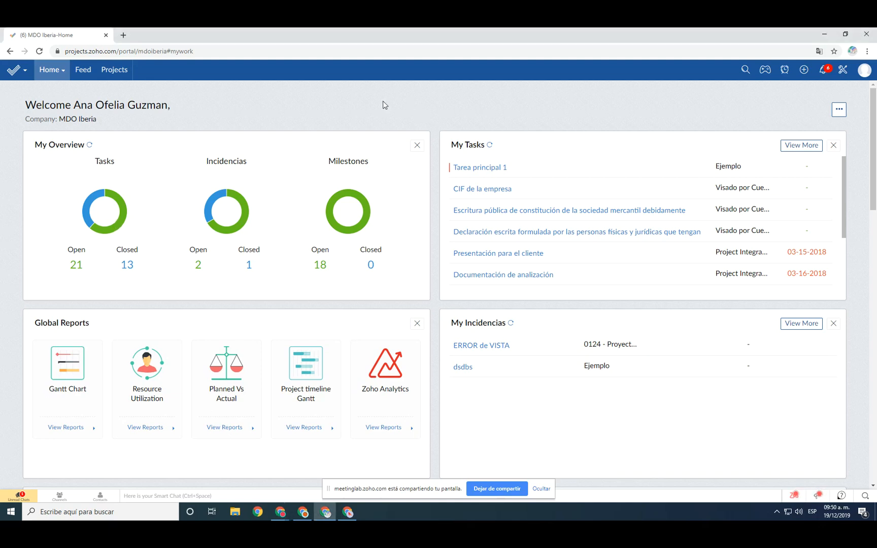
drag(25, 105, 64, 105)
click(297, 107)
click(113, 73)
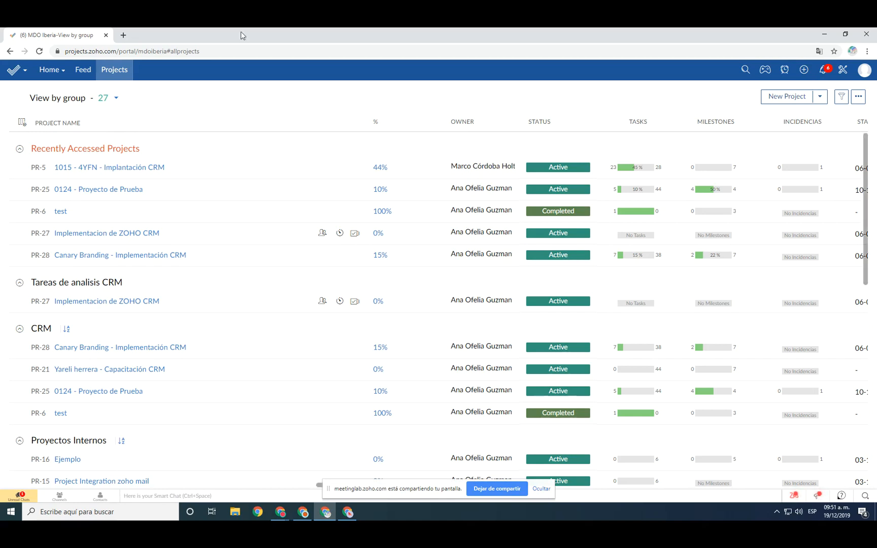
click(113, 74)
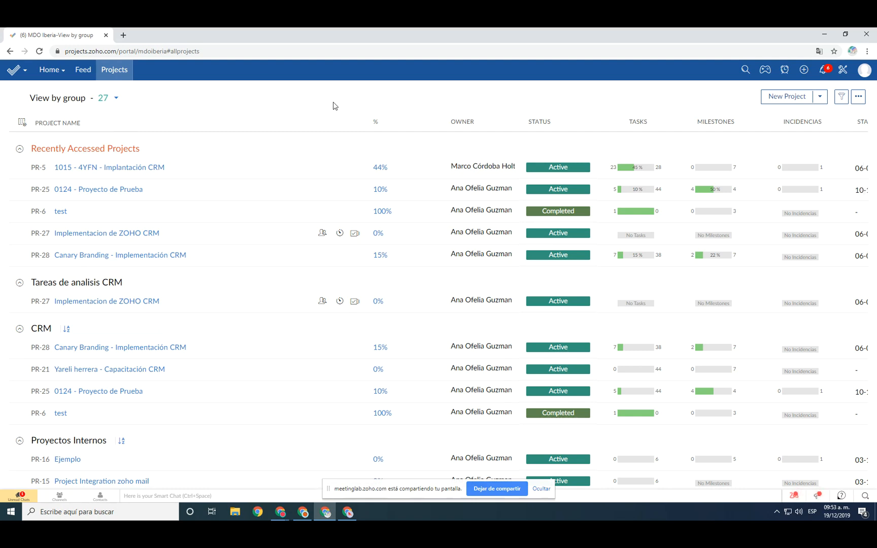
Open the INDEKO browser profile in a separate window and return to the projects list
triple_click(40, 102)
click(274, 98)
click(853, 52)
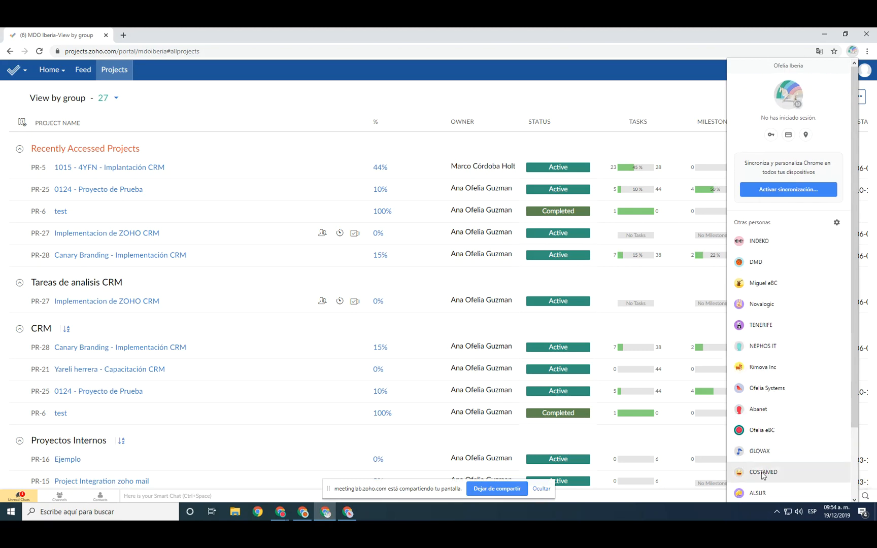
click(760, 241)
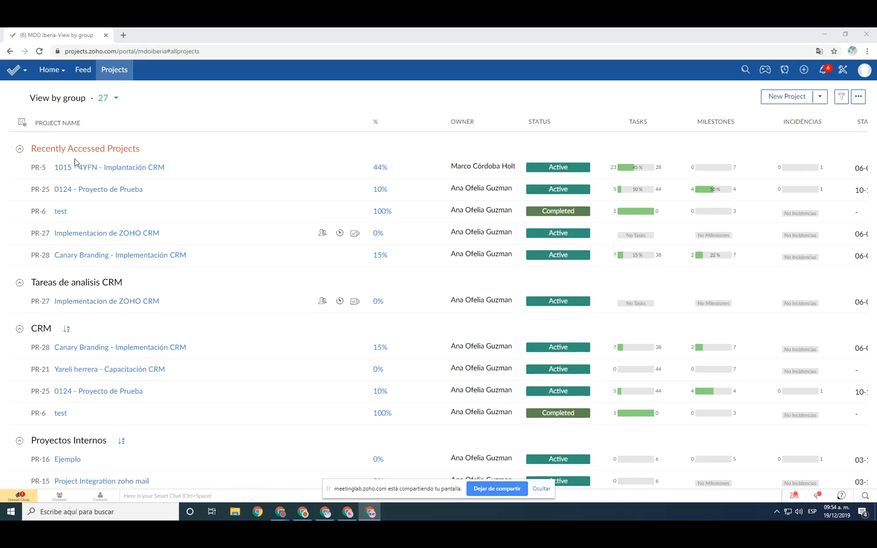
click(654, 103)
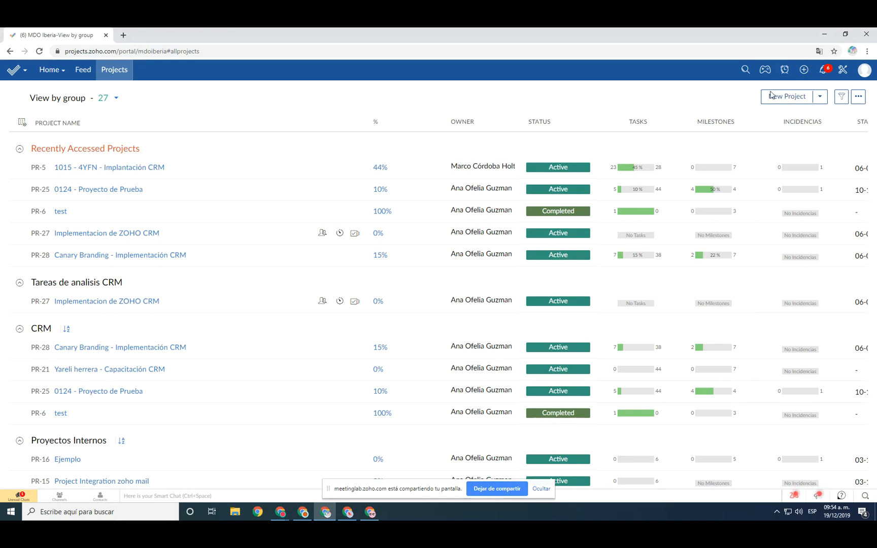
Start a new project and enter "Proyecto PIEDRA" as its title
click(792, 101)
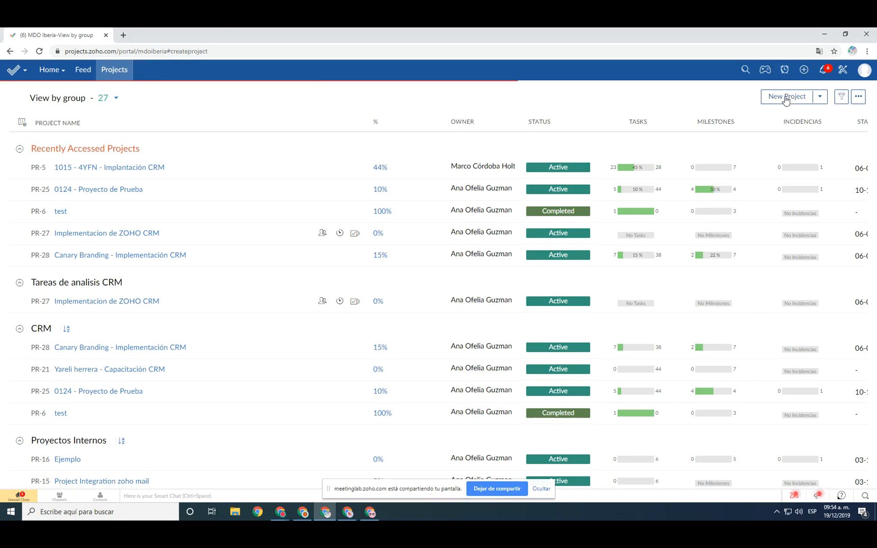
click(622, 479)
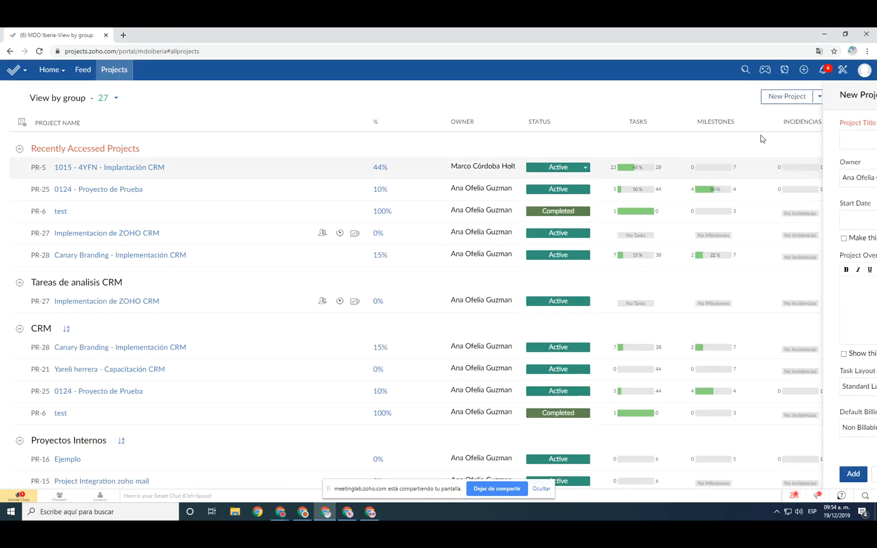
click(789, 99)
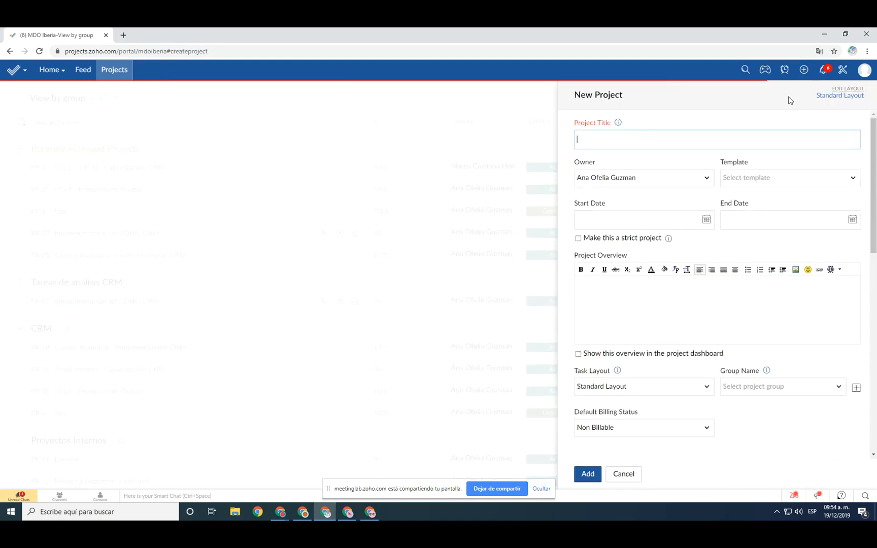
drag(585, 124, 612, 127)
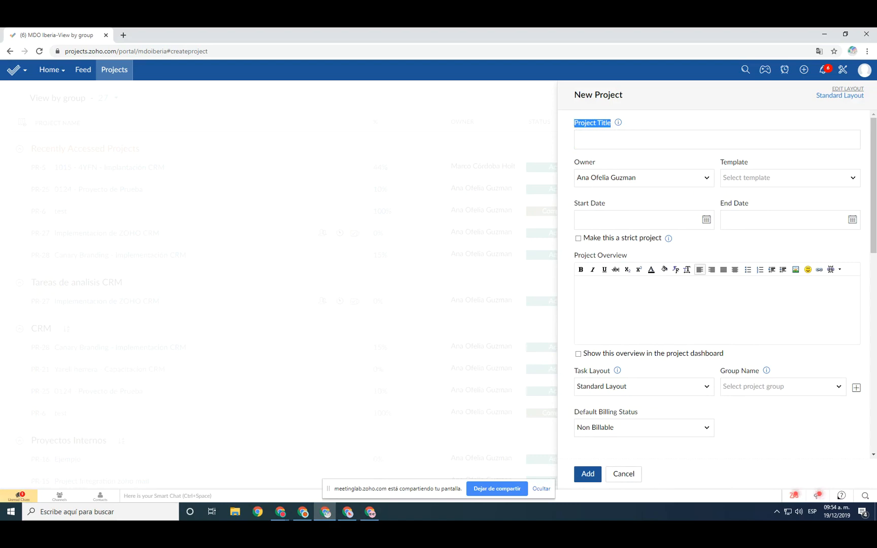
key(alt+Tab)
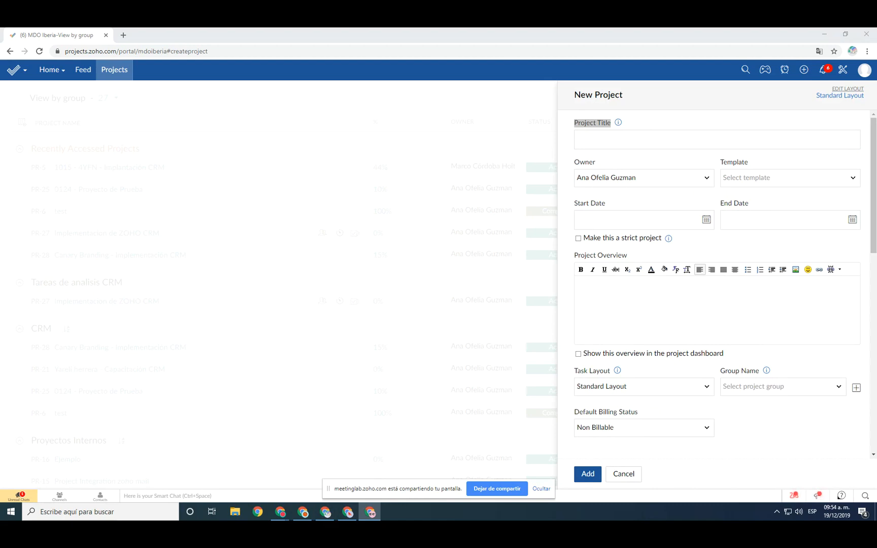
click(634, 144)
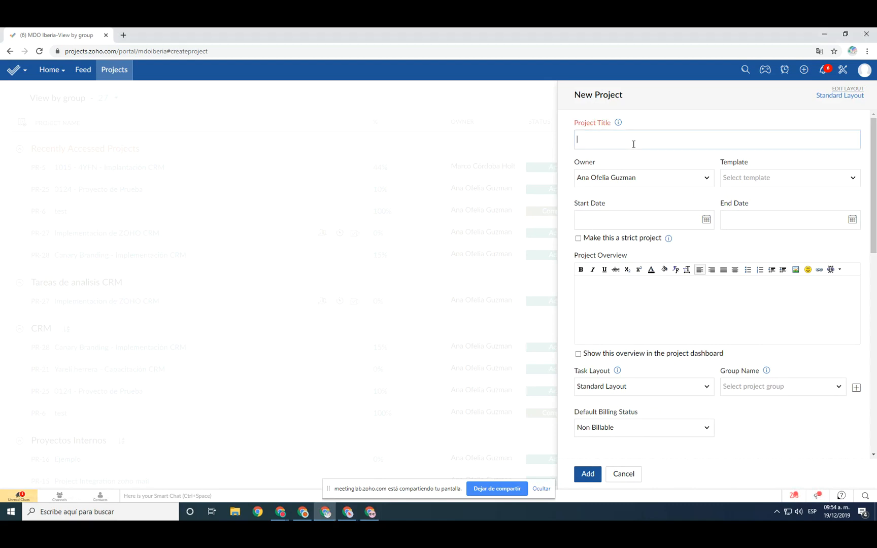
text(Proyecto PIEDRA)
click(738, 242)
Review the available owners and templates in the new project form
click(649, 183)
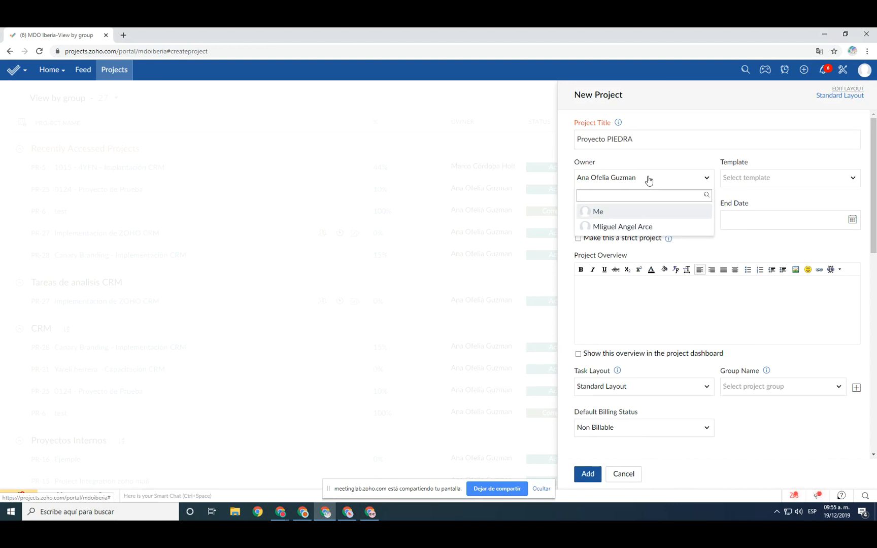
click(649, 181)
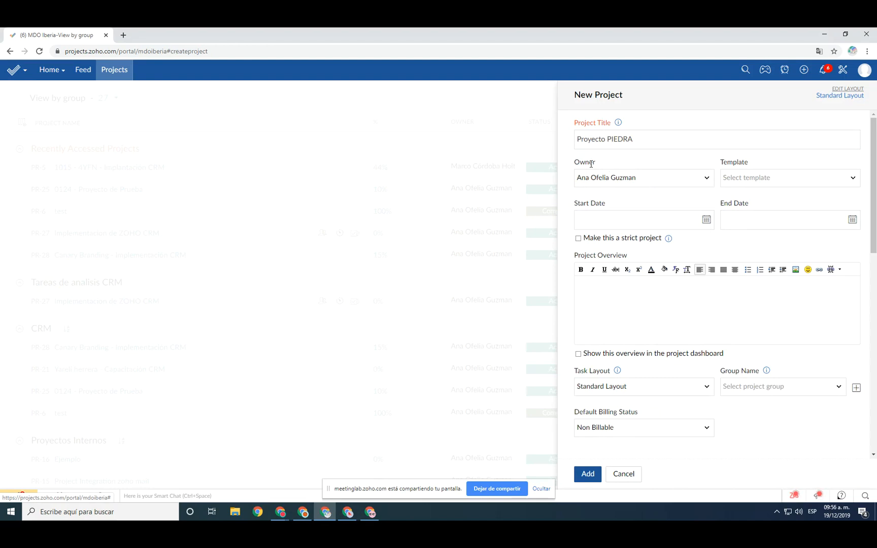
click(639, 183)
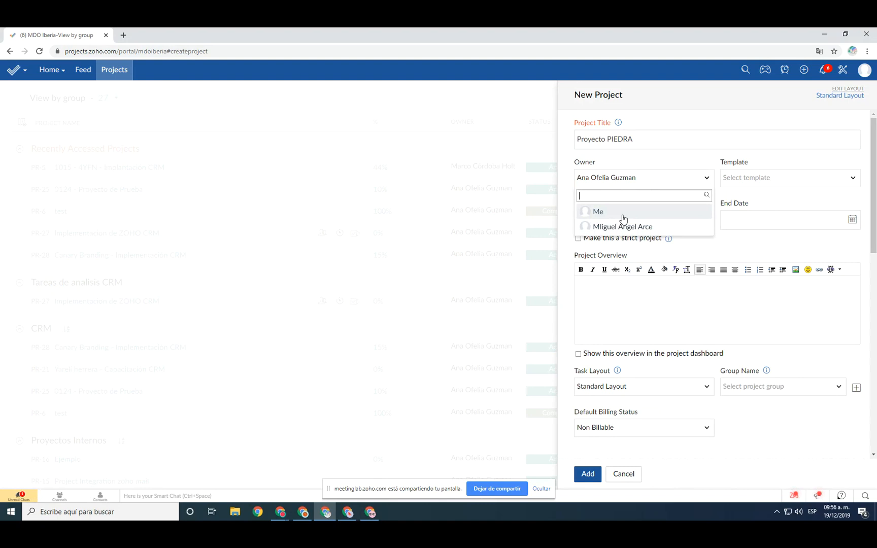
click(776, 244)
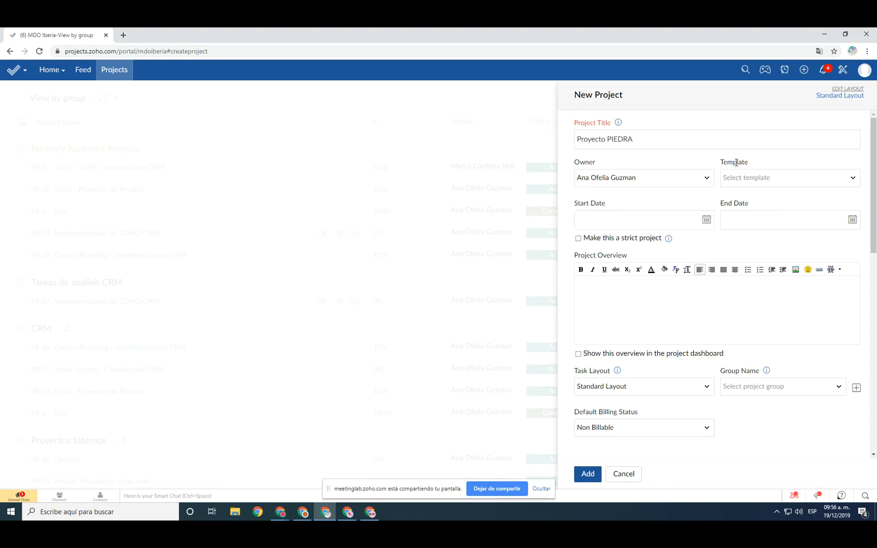
drag(731, 176, 742, 161)
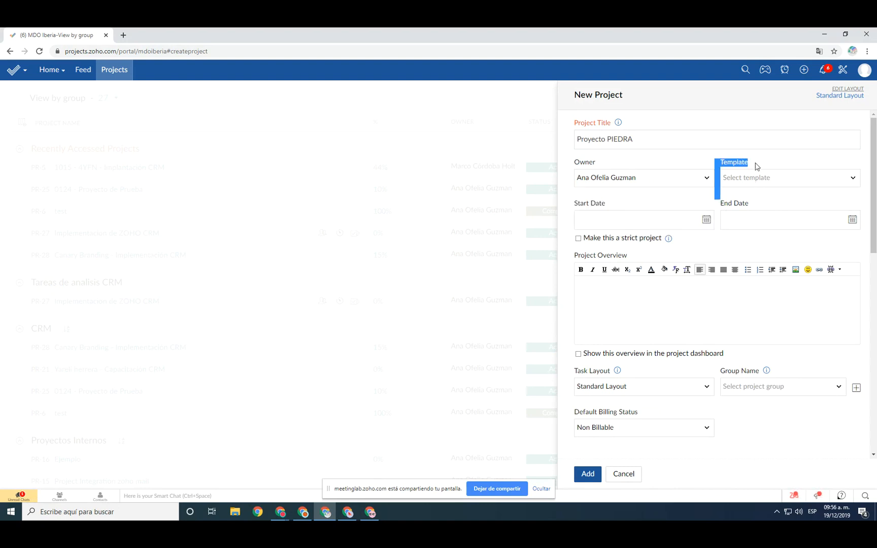
click(766, 183)
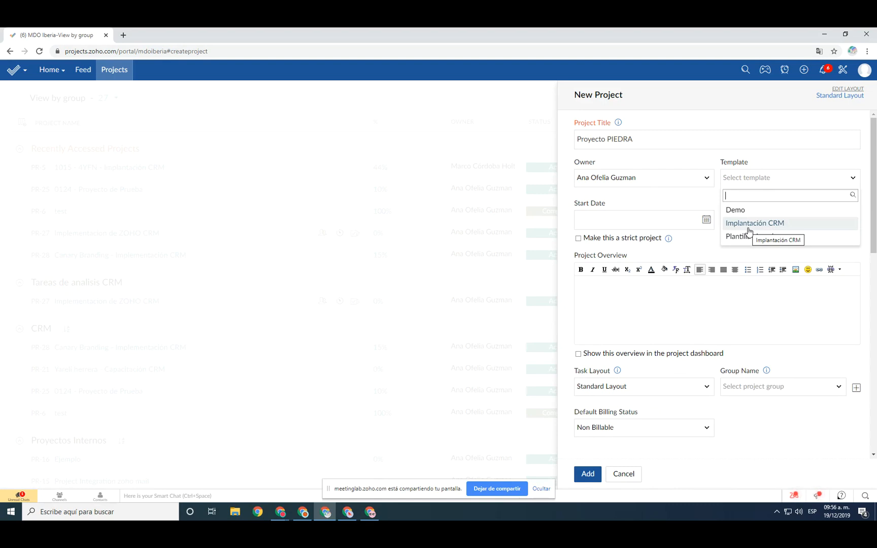
click(726, 255)
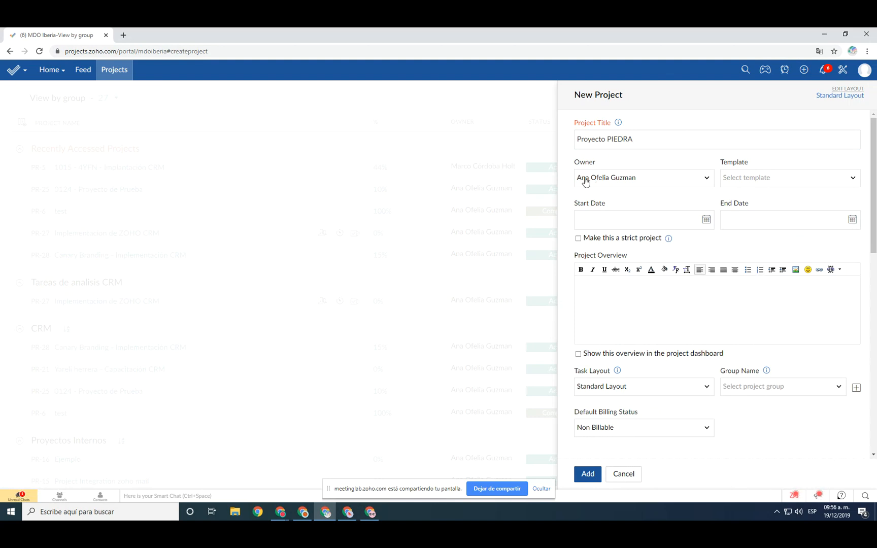
Set the project's start date to 12-19-2019 and its end date to 01-31-2020
drag(609, 207, 570, 210)
drag(749, 203, 716, 199)
click(736, 250)
drag(575, 203, 617, 204)
click(703, 249)
click(706, 219)
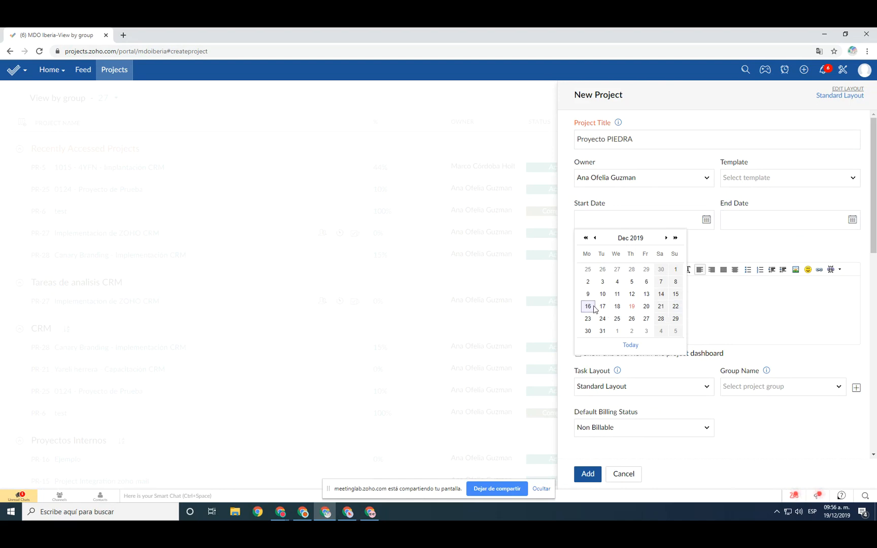
click(631, 309)
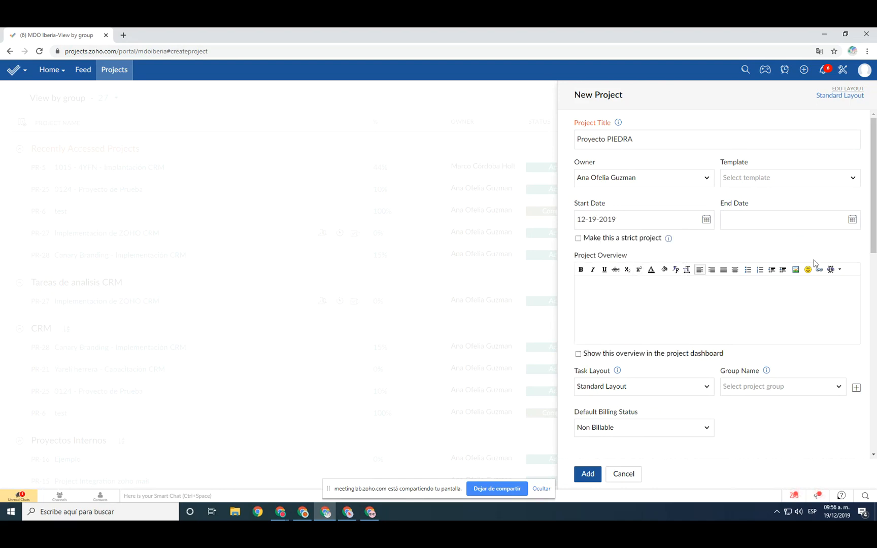
click(756, 216)
click(812, 238)
click(793, 318)
Examine the strict project option and the Project Overview field of the new project form
click(578, 239)
click(584, 240)
drag(575, 255, 628, 256)
click(578, 282)
drag(628, 256, 571, 258)
click(625, 303)
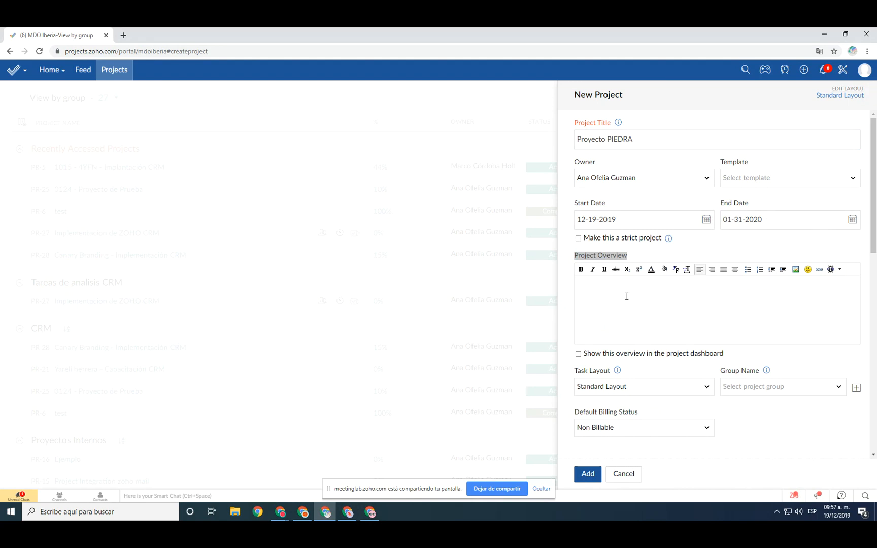
click(635, 259)
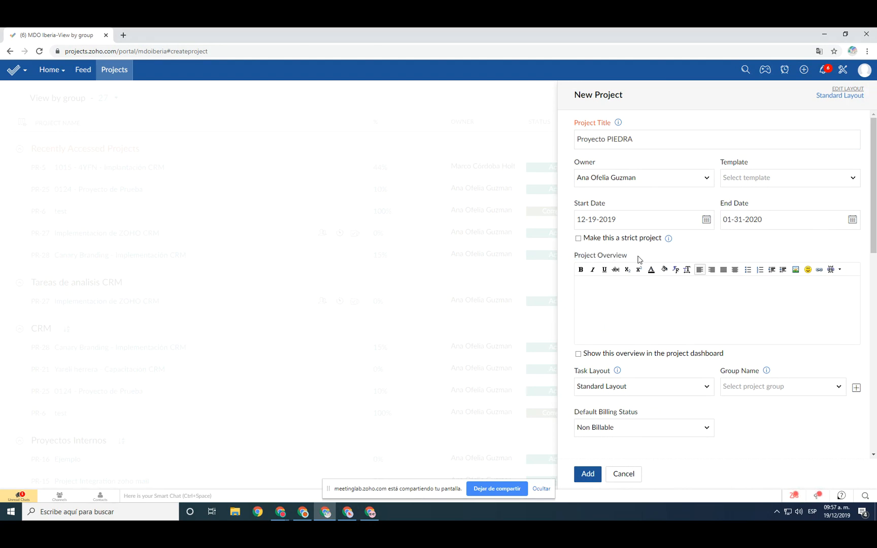
click(622, 296)
drag(574, 255, 635, 258)
click(628, 292)
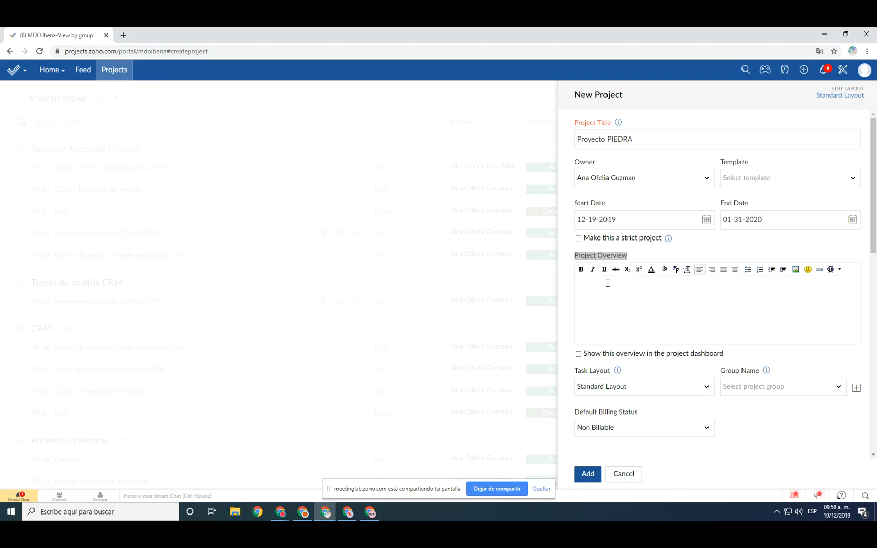
text(E)
click(608, 283)
click(613, 254)
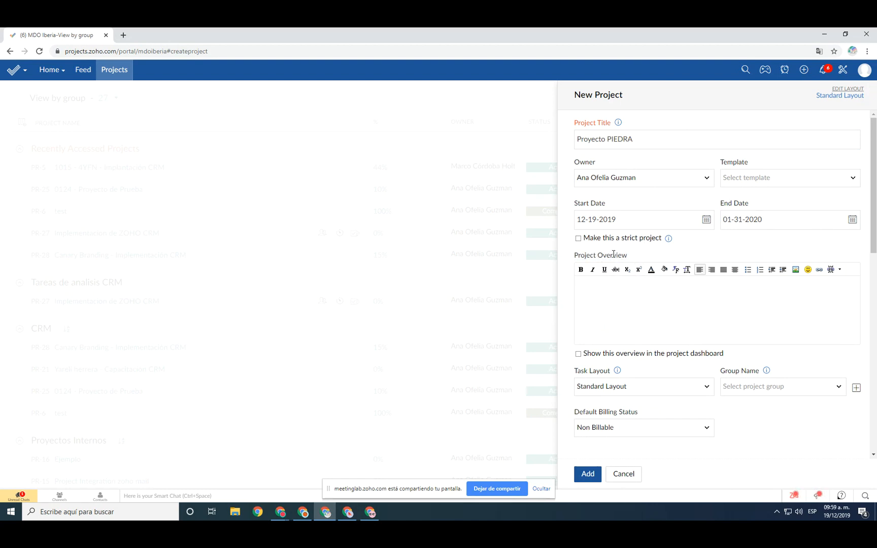
drag(629, 260, 582, 256)
click(595, 293)
drag(575, 260, 637, 263)
click(622, 292)
Examine the Project Overview field and the layout, group, billing and budget fields of the new project form
scroll(686, 327, down, 1)
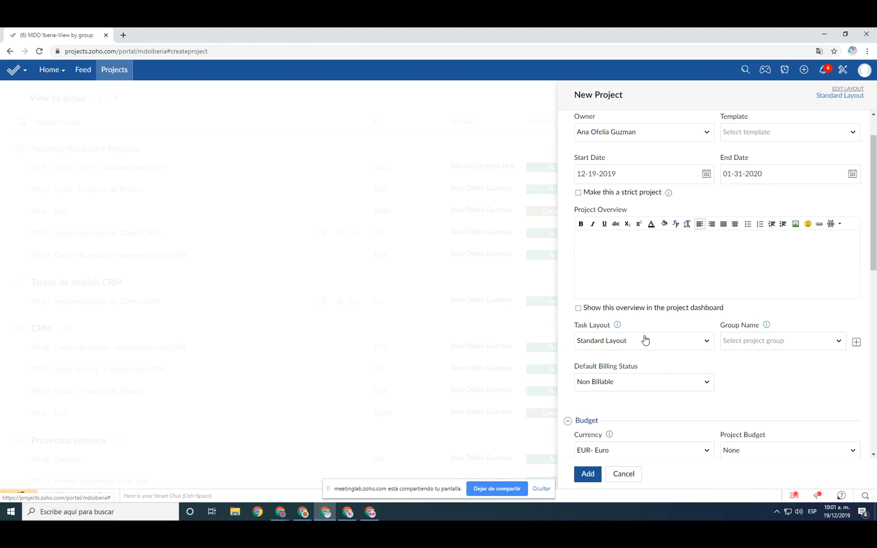
drag(649, 301, 615, 279)
click(614, 279)
scroll(675, 189, down, 3)
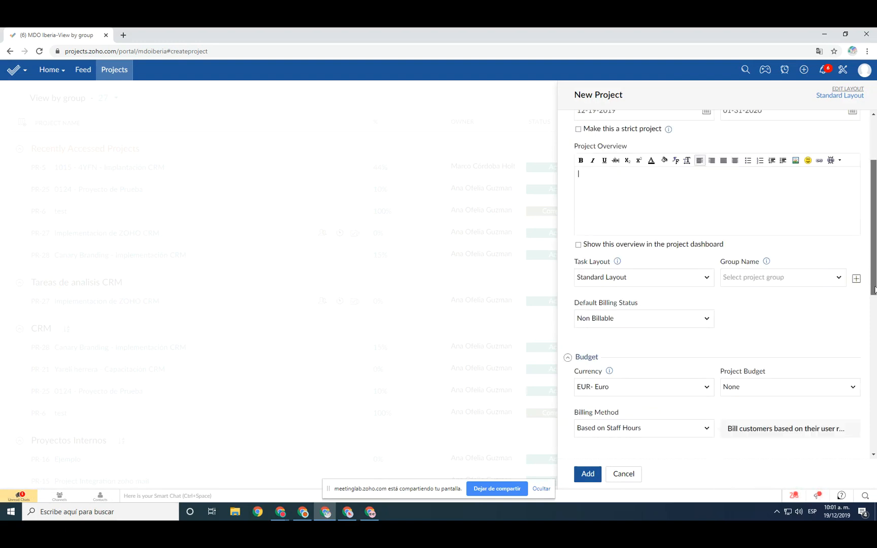
click(614, 158)
drag(573, 134, 649, 150)
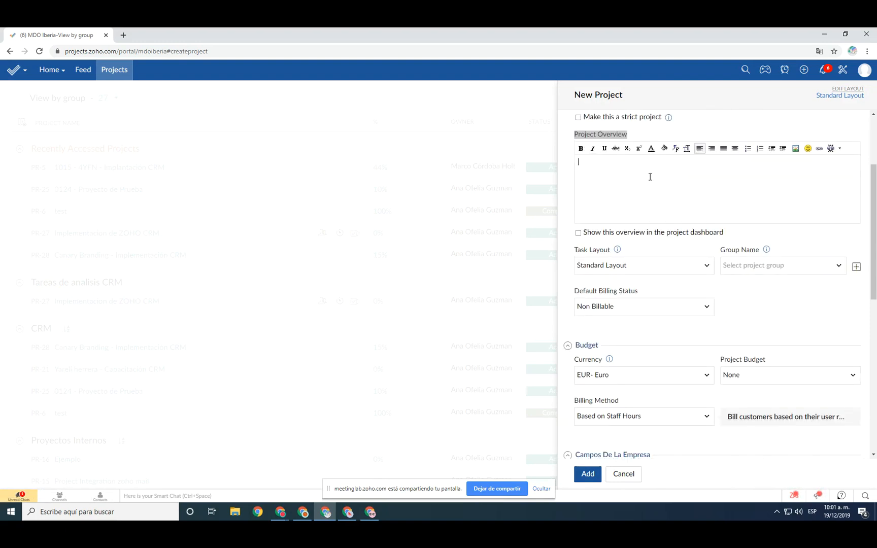
click(726, 311)
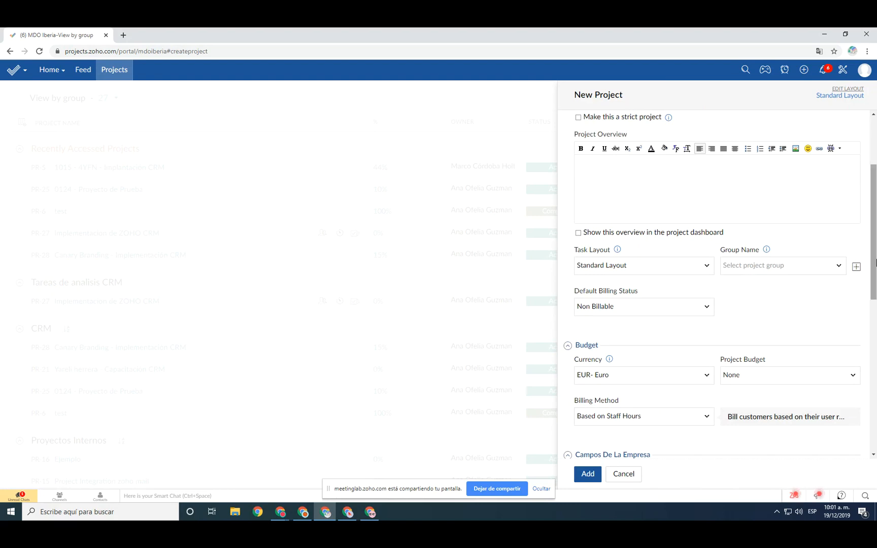
drag(876, 252, 876, 273)
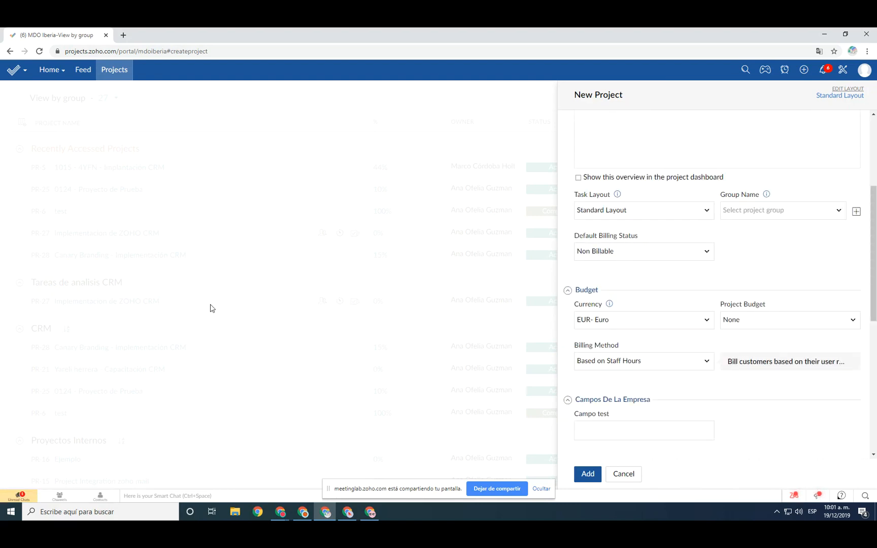
Open the Zoho Projects project list in a second browser tab
click(123, 35)
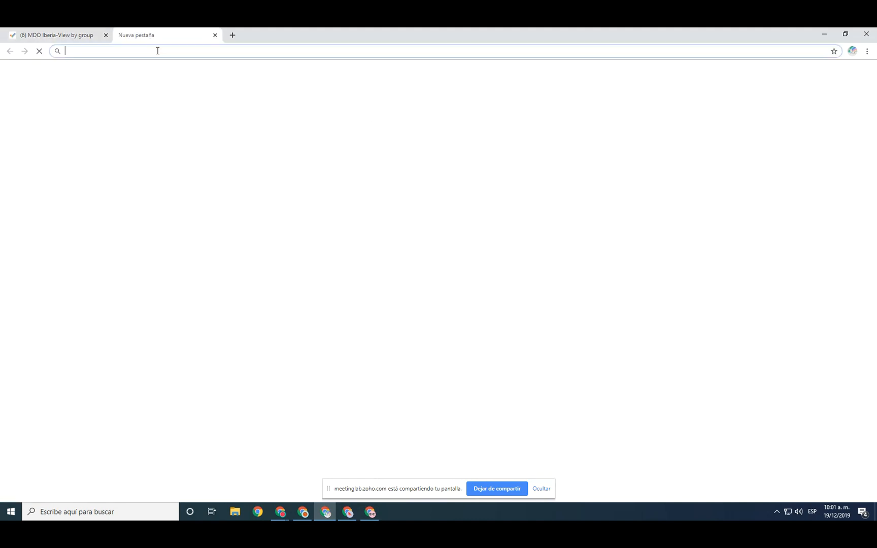
text(projects)
key(Return)
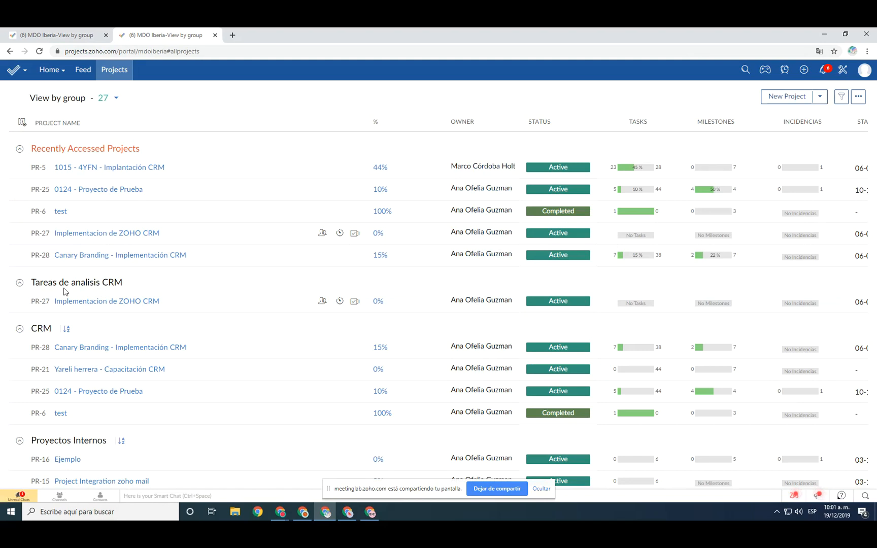
Examine the Tareas de analisis CRM, CRM and Proyectos Internos project groups by collapsing and expanding them
click(20, 284)
click(21, 285)
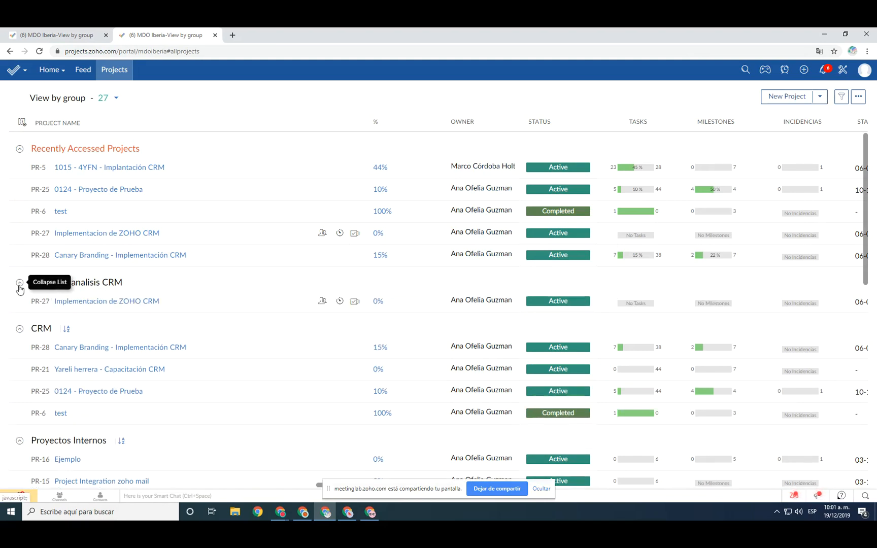
click(20, 284)
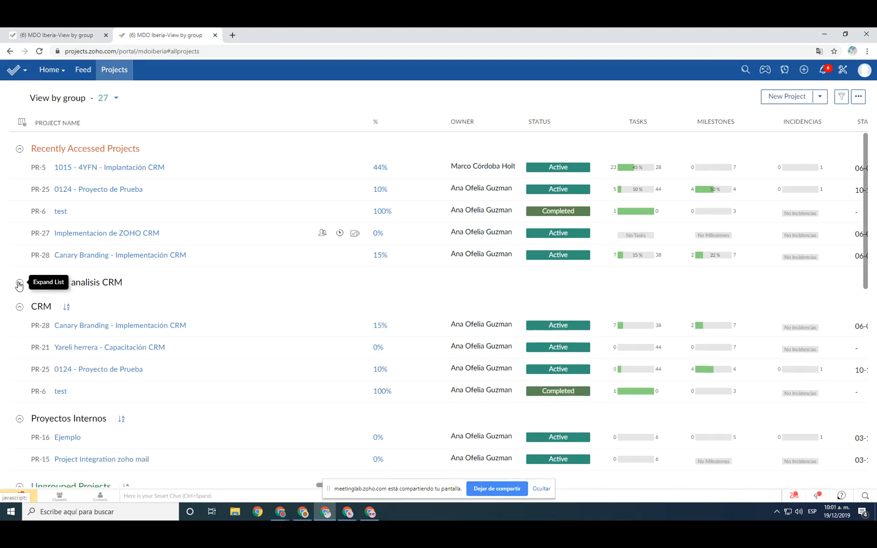
click(19, 285)
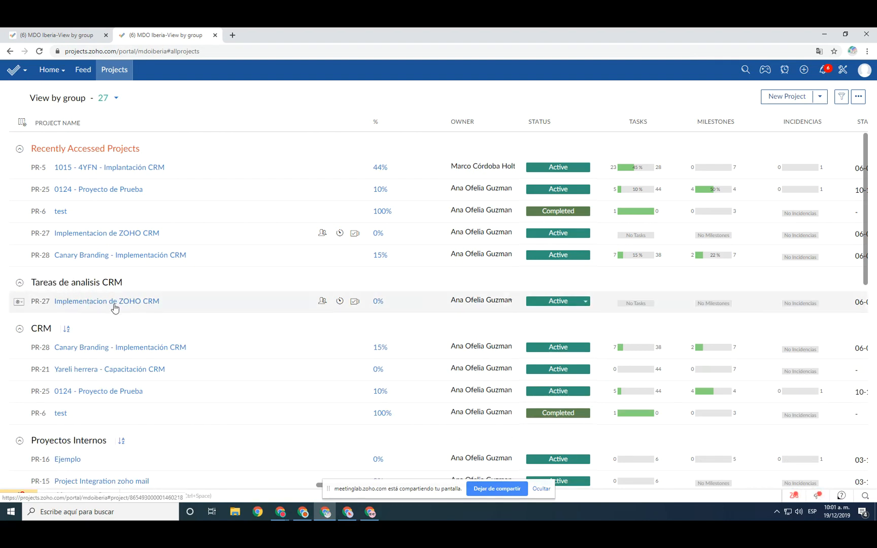
scroll(142, 305, down, 3)
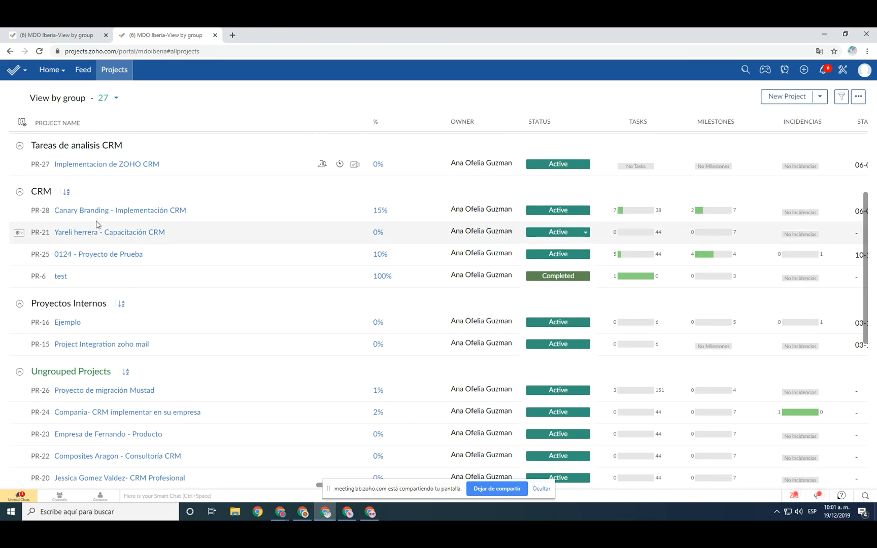
click(20, 192)
click(20, 192)
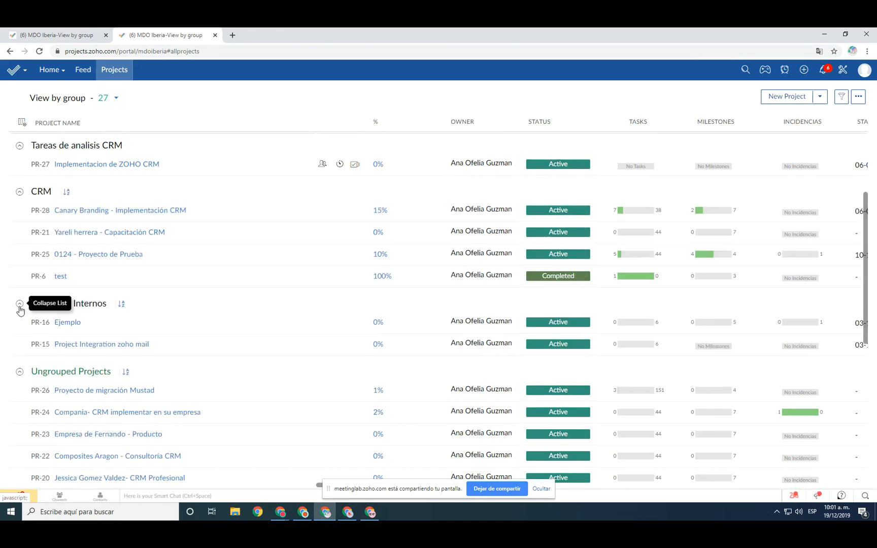
click(20, 304)
click(20, 304)
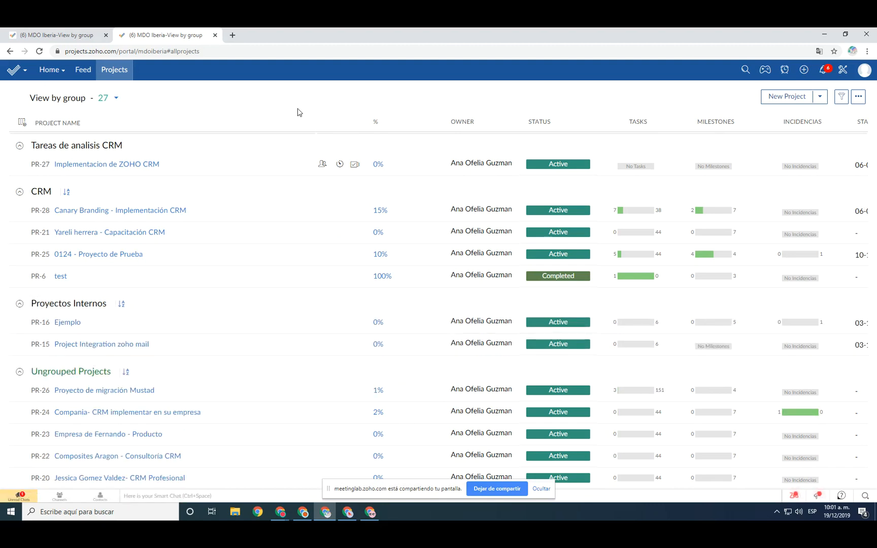
Return to the new project form and set its group name to CRM
click(81, 36)
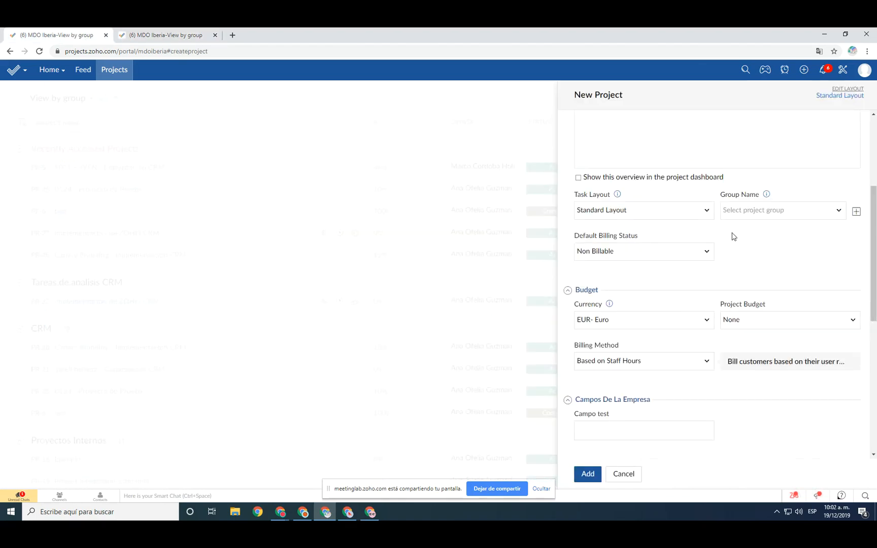
click(756, 219)
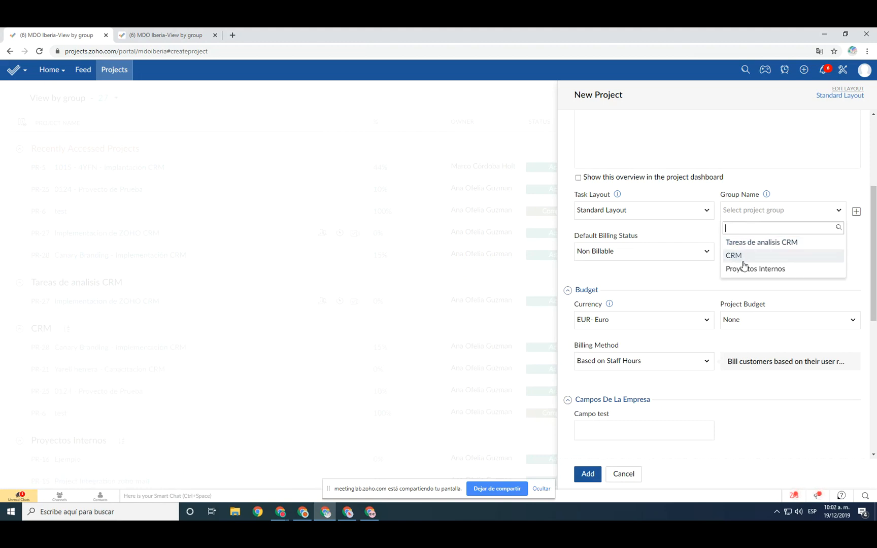
click(743, 257)
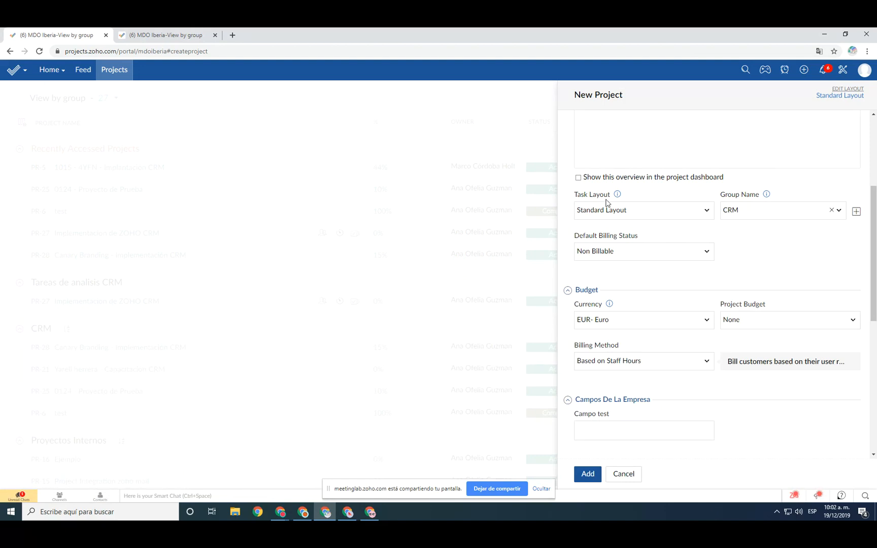
Review the available task layouts in the new project form, leaving the selection as it is
drag(576, 194, 628, 208)
click(629, 209)
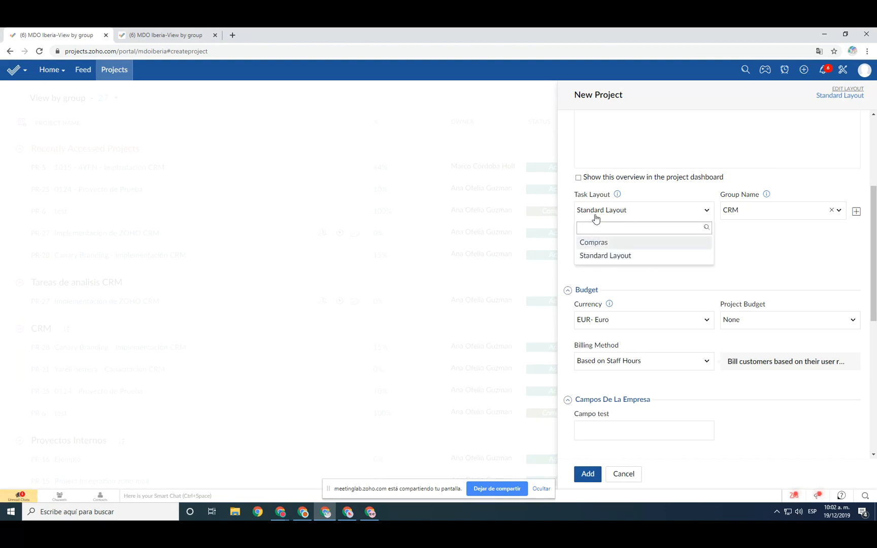
drag(576, 195, 613, 196)
click(775, 258)
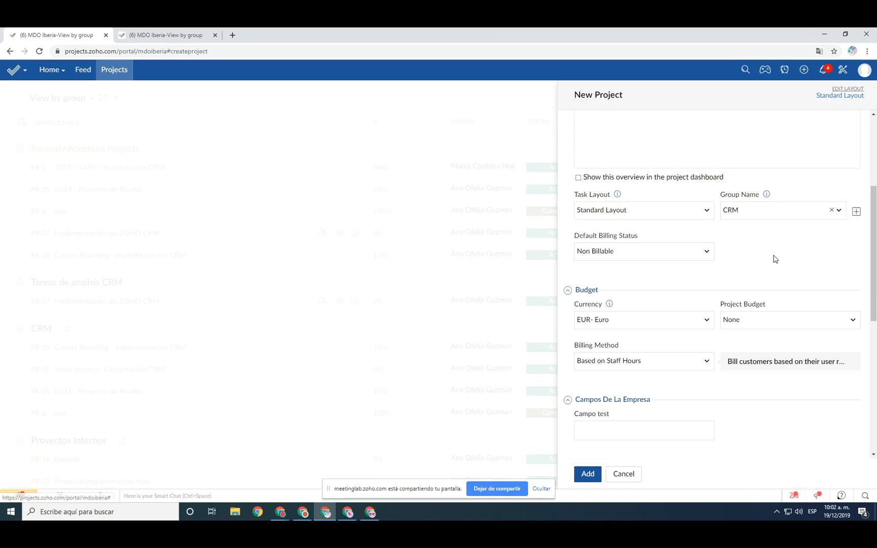
triple_click(580, 196)
click(780, 266)
Open the tasks of the Implementacion de ZOHO CRM project in the other browser tab and start a new task
click(196, 36)
click(122, 165)
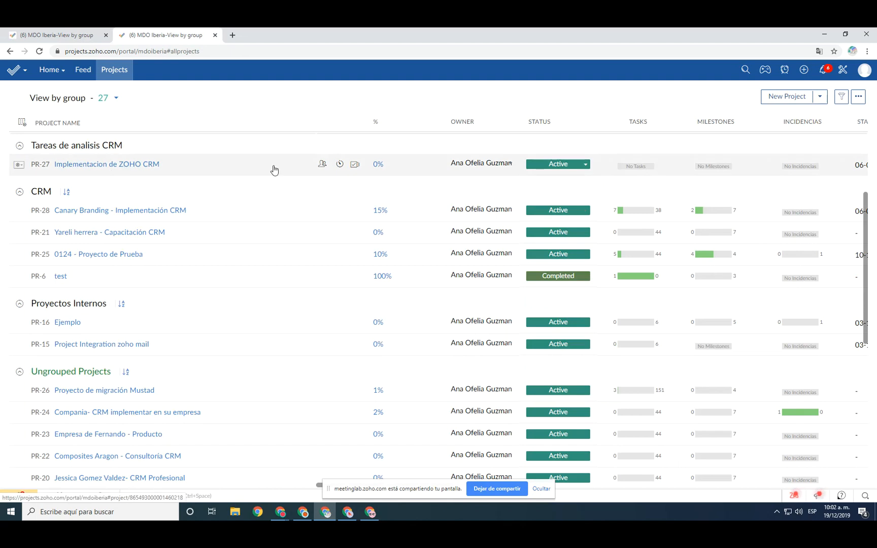
click(16, 175)
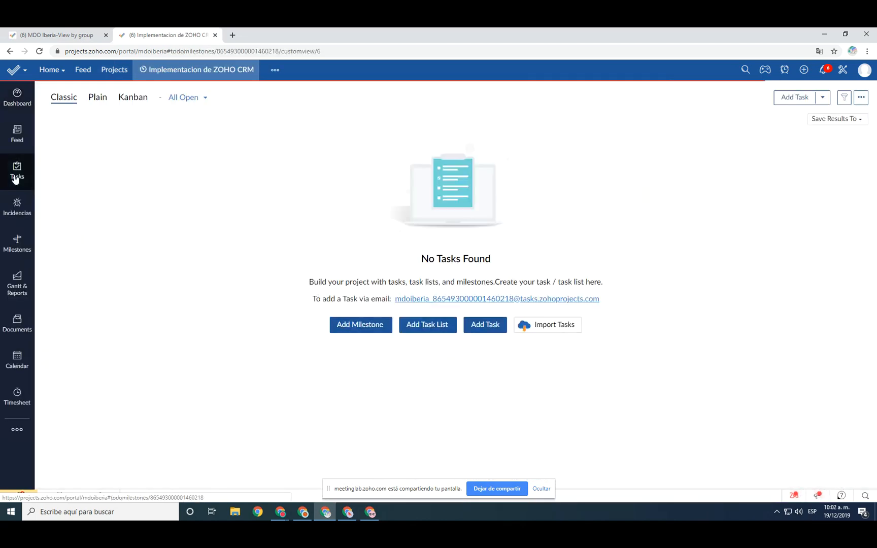
click(795, 97)
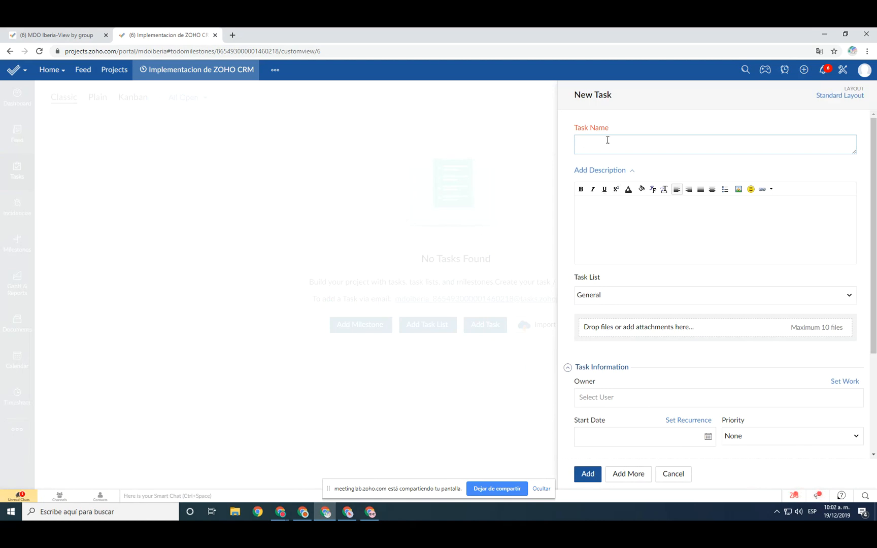
Examine the new task form's fields, from Task Name through Task Information to the fecha revision intermedia date
scroll(685, 329, down, 2)
scroll(660, 213, up, 2)
drag(578, 116, 760, 458)
click(763, 464)
scroll(695, 292, down, 3)
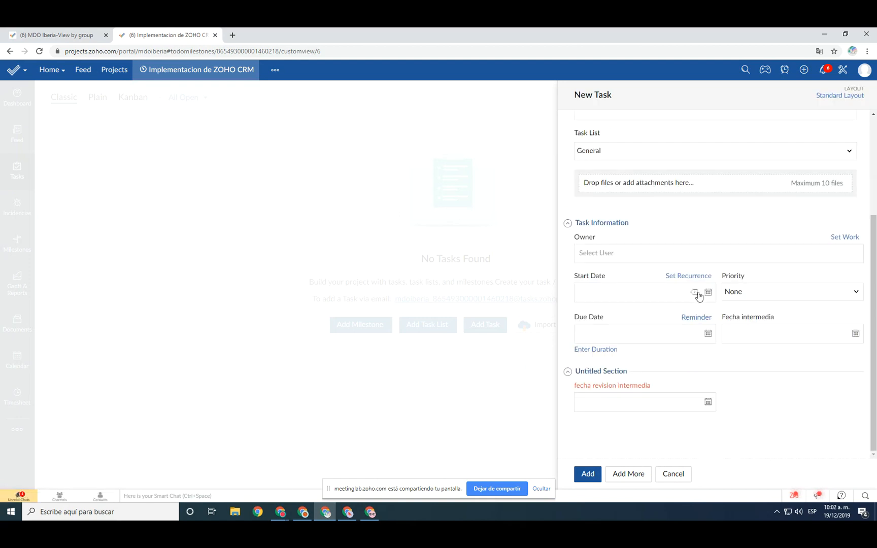
scroll(669, 418, up, 3)
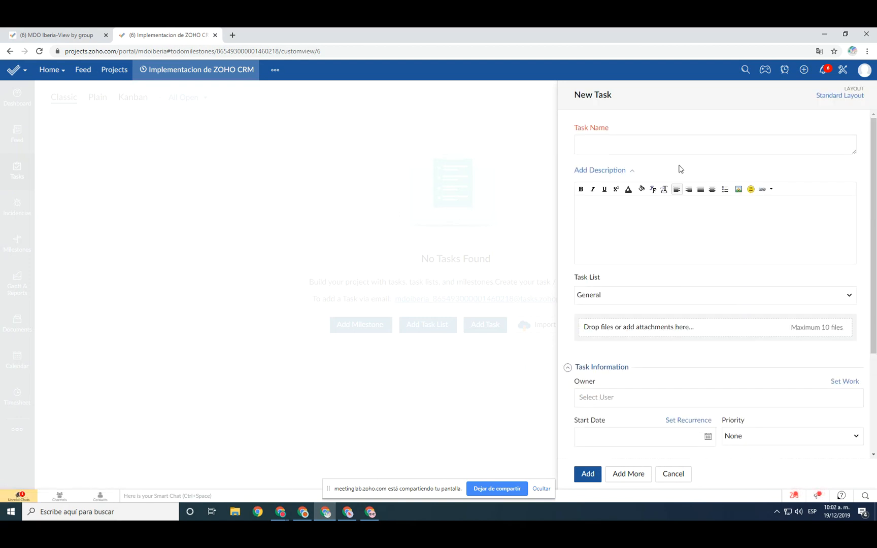
drag(579, 127, 619, 131)
scroll(591, 355, down, 3)
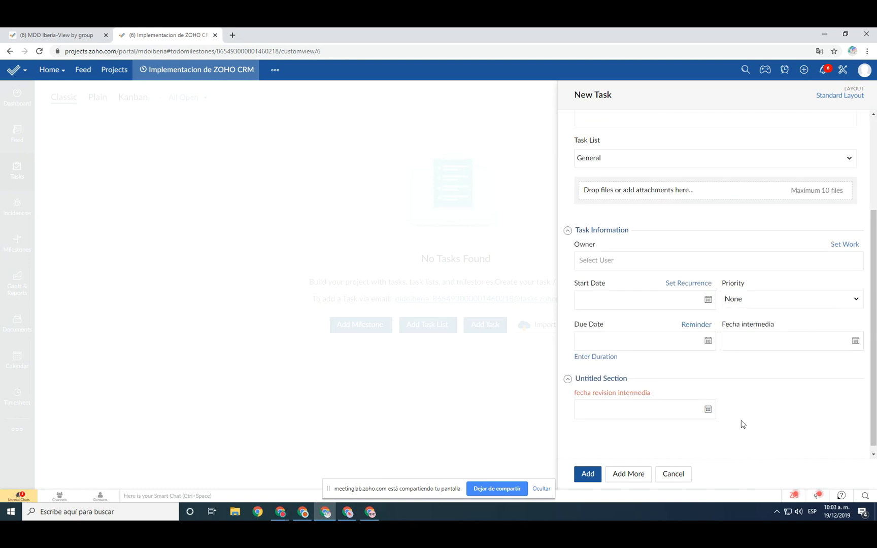
scroll(715, 330, up, 3)
click(584, 125)
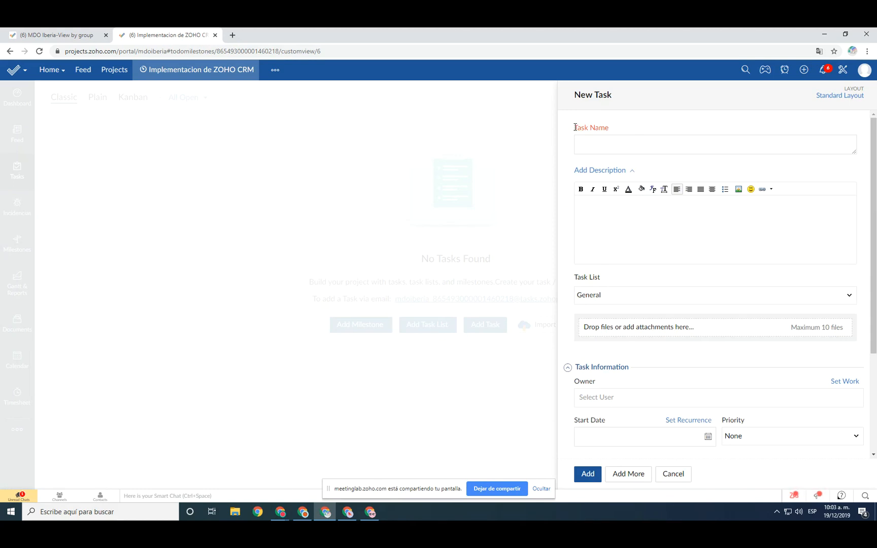
Return to the new project form and choose Standard Layout as its task layout
key(ctrl+shift+Tab)
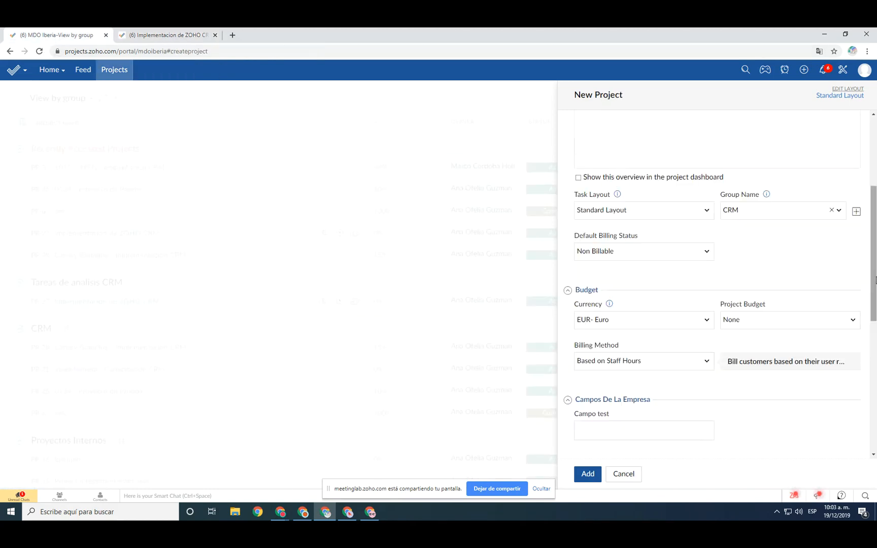
drag(574, 195, 611, 195)
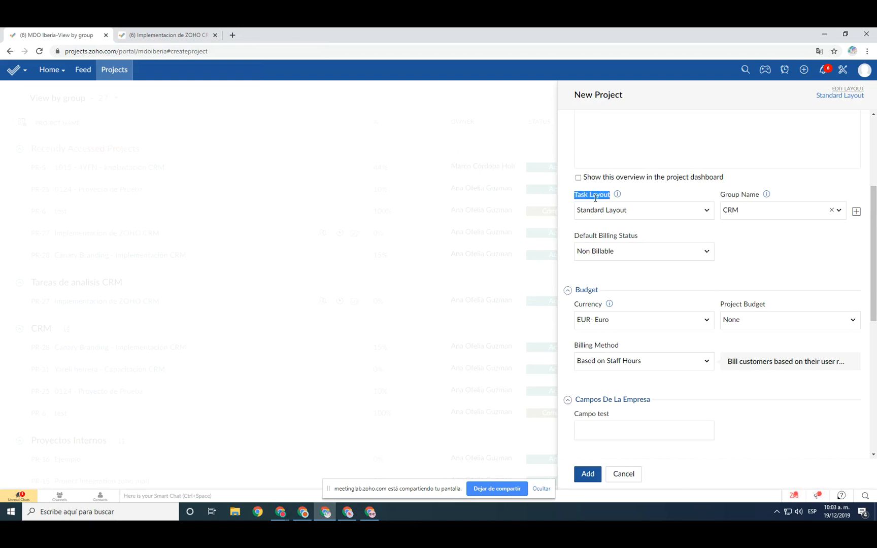
click(655, 213)
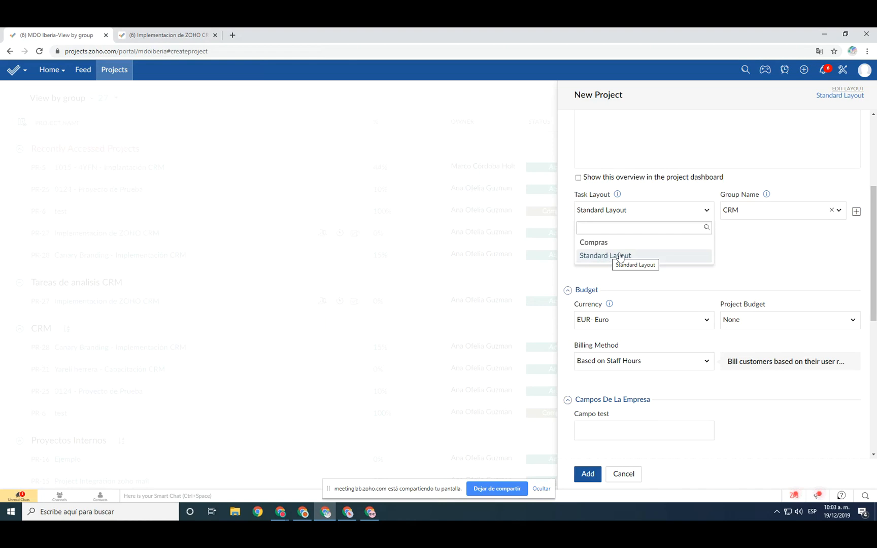
click(609, 257)
drag(574, 194, 612, 195)
click(803, 273)
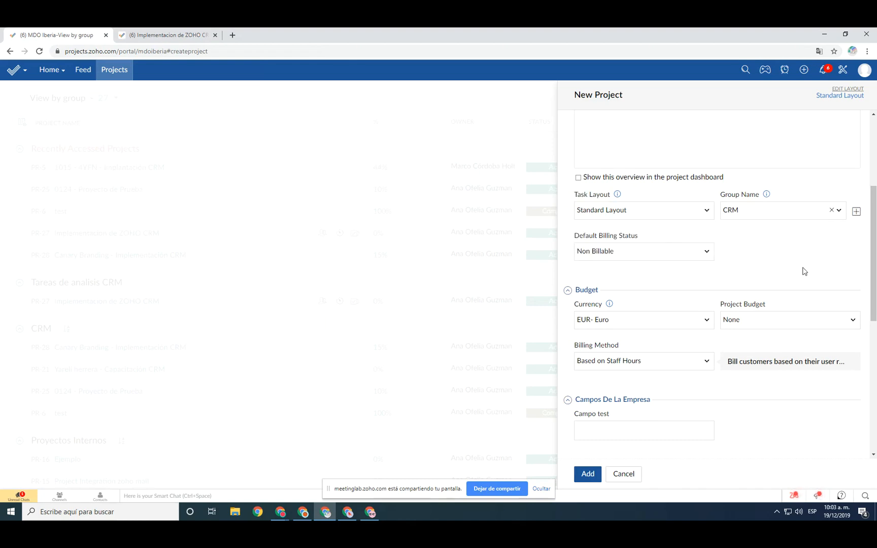
Review the currency options in the Budget section and the project's start and end dates
scroll(792, 270, down, 2)
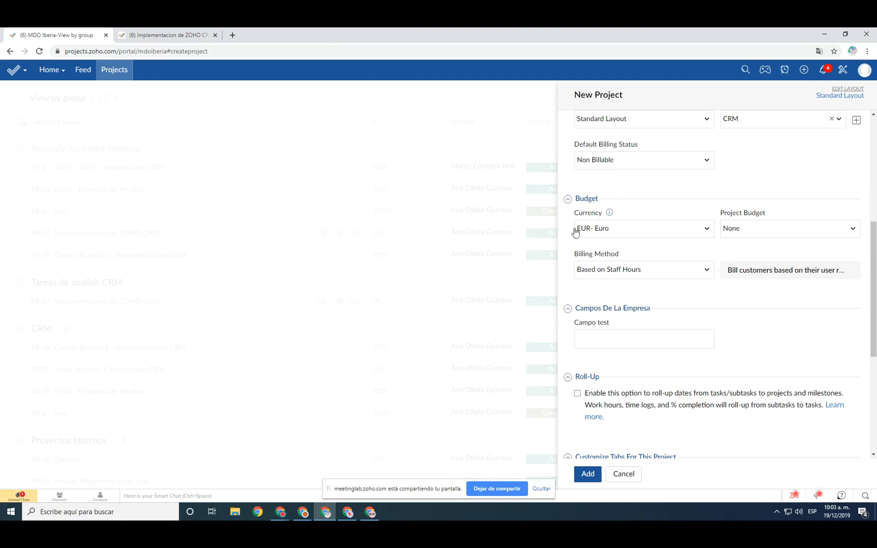
click(640, 230)
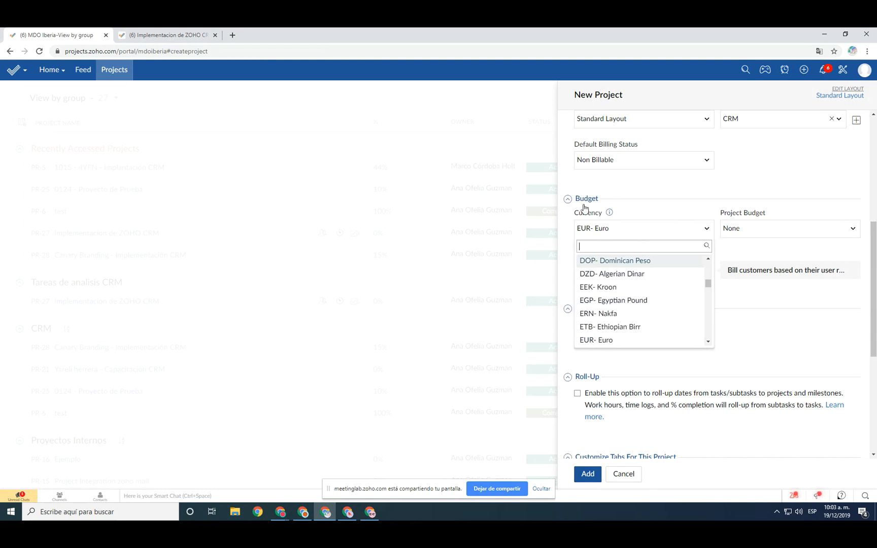
scroll(637, 260, up, 5)
click(729, 204)
scroll(711, 228, up, 5)
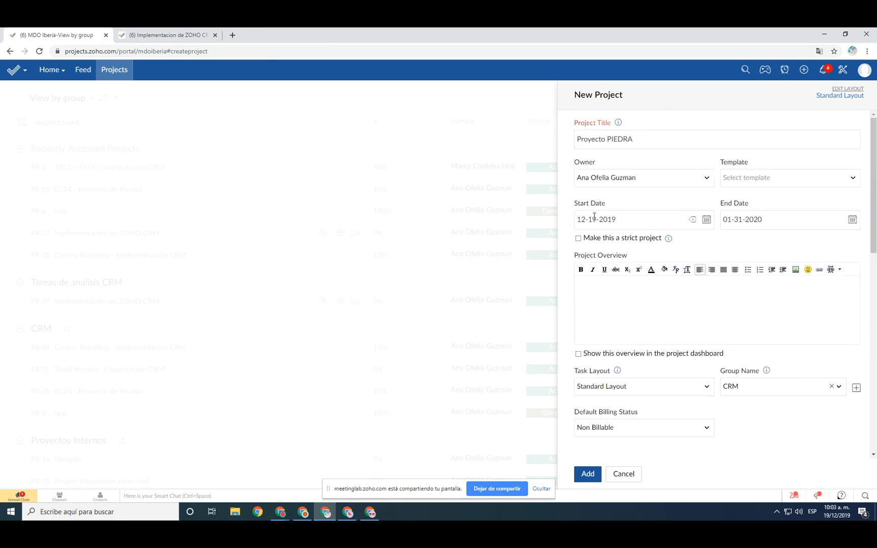
drag(574, 206, 760, 224)
click(764, 243)
Set the project's budget currency to MXN- Mexican Peso
scroll(764, 244, down, 3)
scroll(604, 287, down, 1)
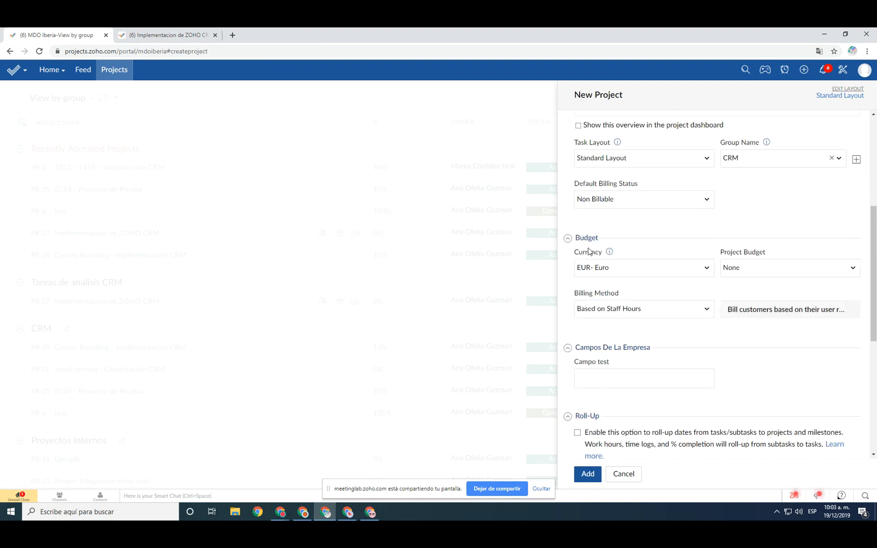
click(632, 268)
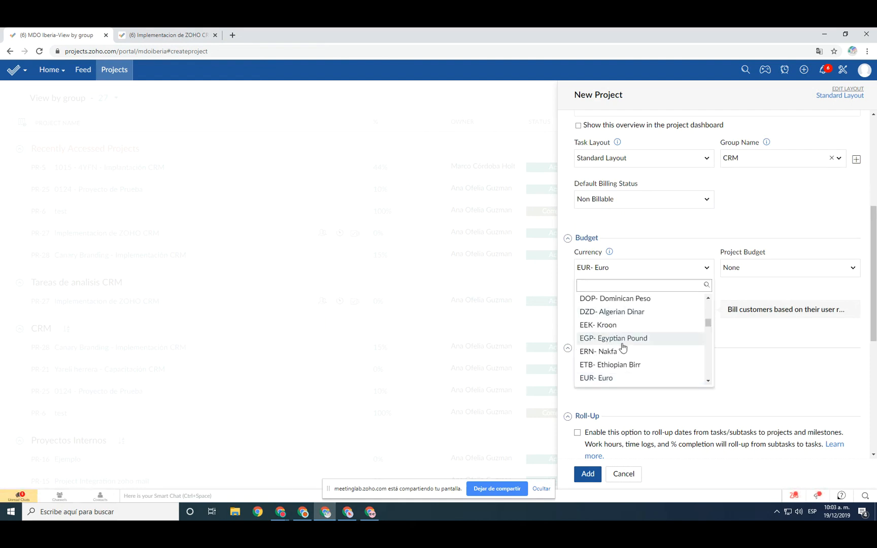
text(mxn)
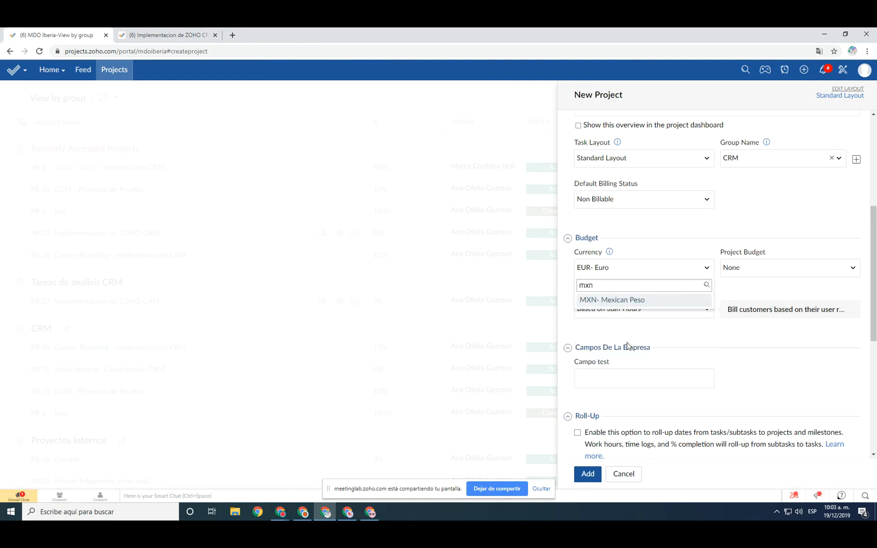
key(Return)
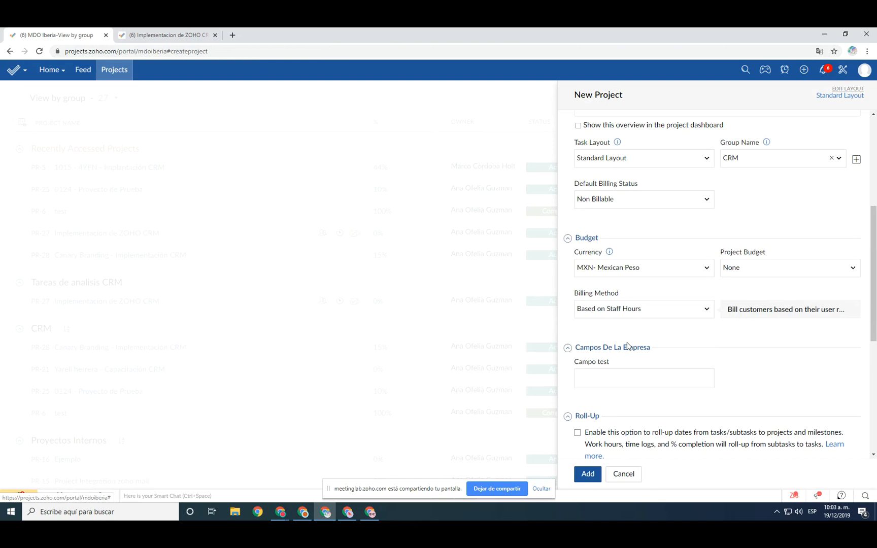
Set the project budget to Based on Project Hours and enter 420 budget hours
click(786, 269)
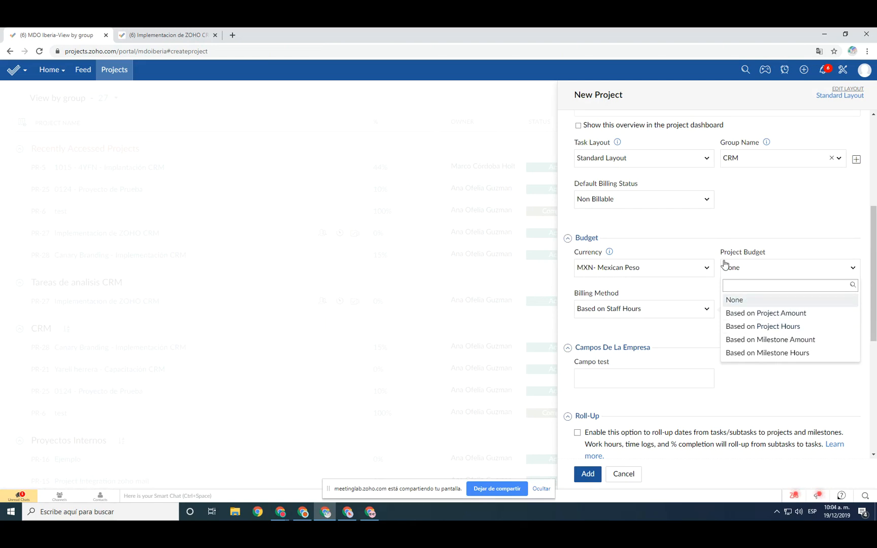
click(765, 328)
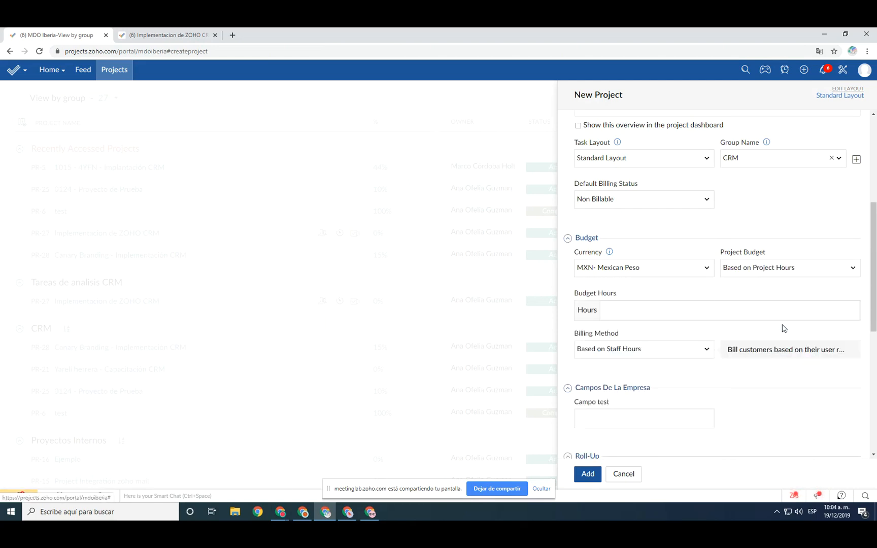
drag(624, 295, 628, 311)
click(628, 311)
text(420)
click(730, 386)
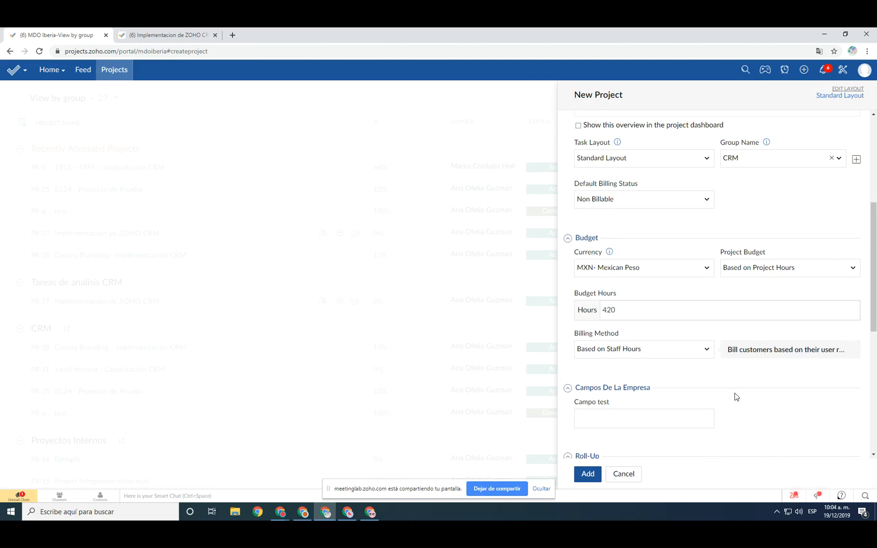
Switch the project budget type to Based on Milestone Amount
drag(767, 252, 760, 270)
click(760, 269)
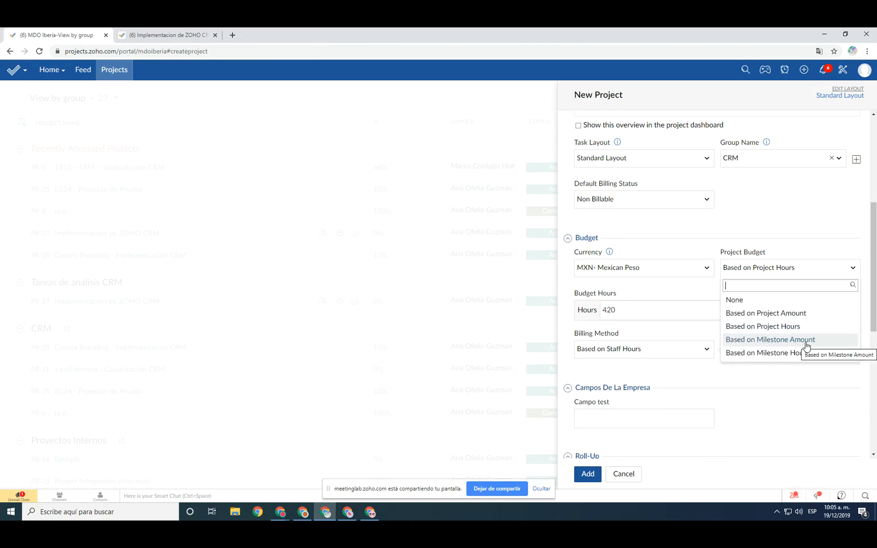
click(780, 347)
Set the project budget to Based on Project Amount and enter a budget amount of 100000 MXN
click(777, 269)
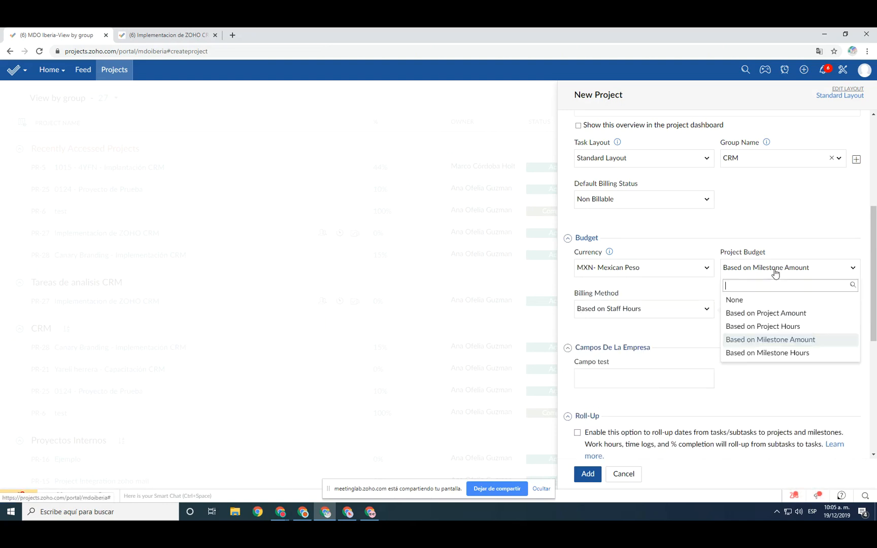
click(786, 314)
click(767, 273)
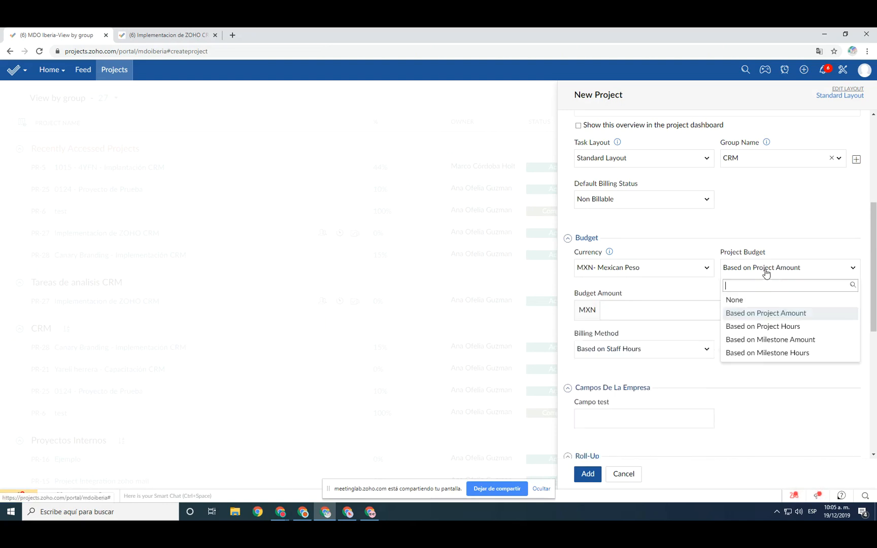
click(769, 316)
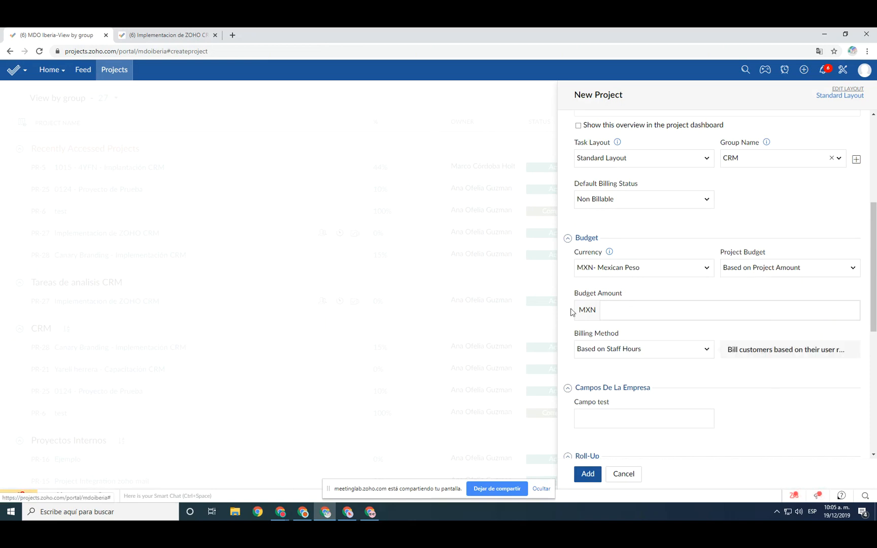
click(646, 312)
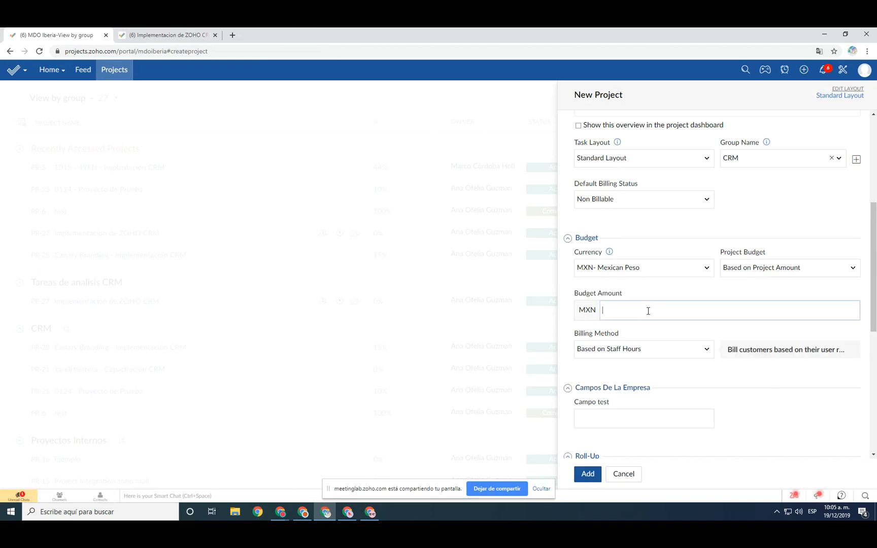
text(00000)
click(773, 398)
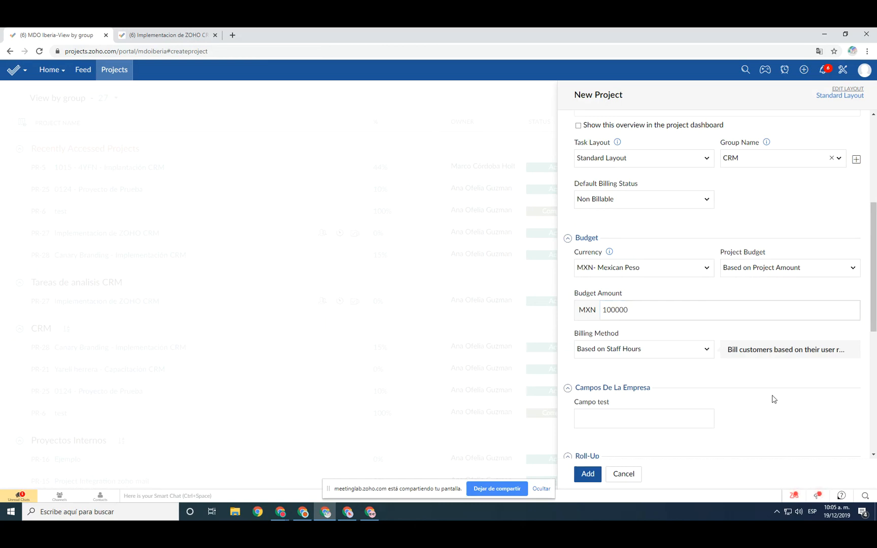
Review the budget settings together with the project's dates, task layout, group and default billing status
drag(633, 292, 575, 270)
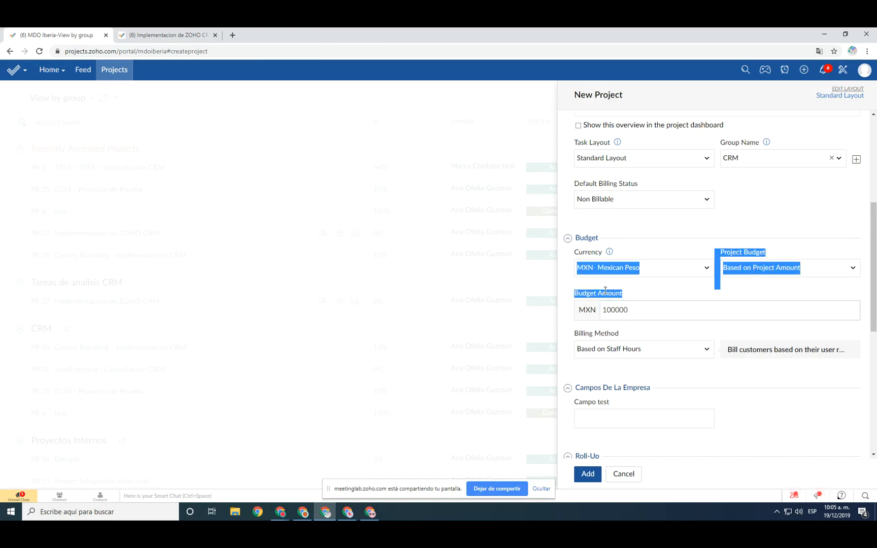
click(875, 440)
scroll(675, 383, up, 8)
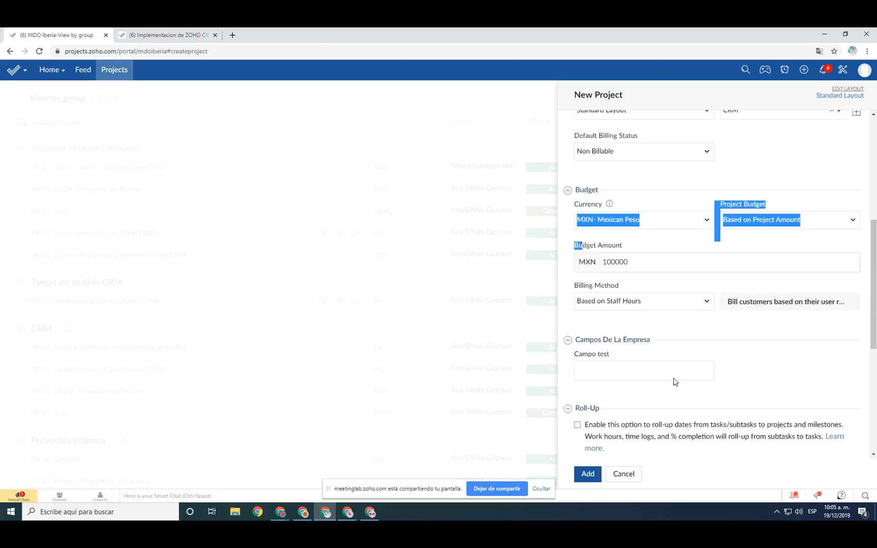
click(741, 359)
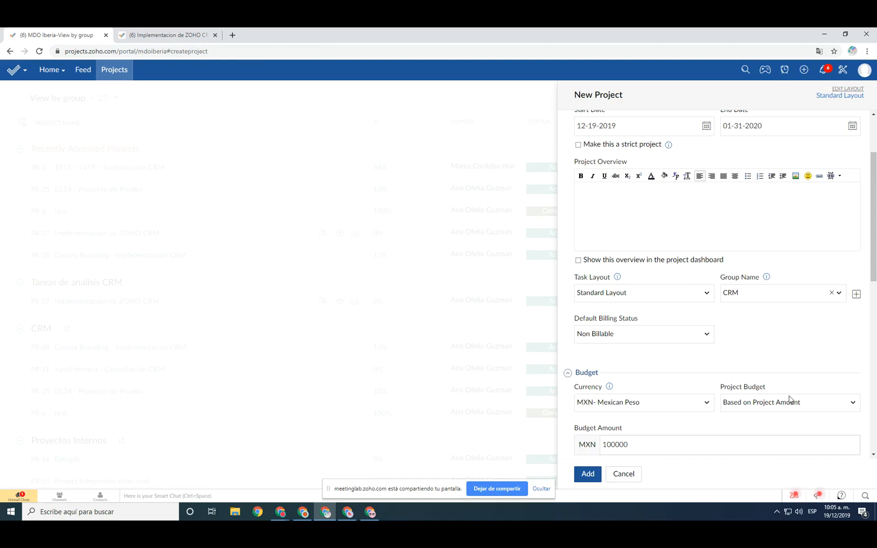
scroll(775, 360, down, 1)
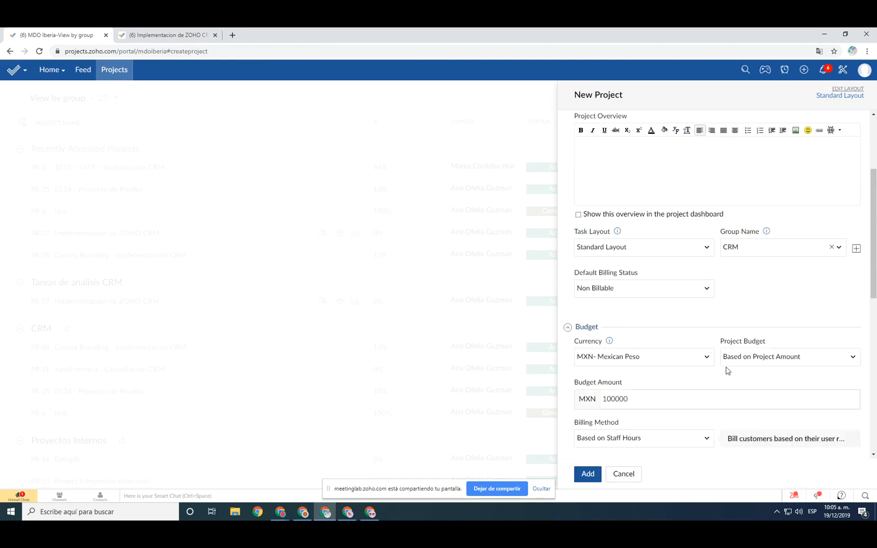
scroll(727, 381, down, 1)
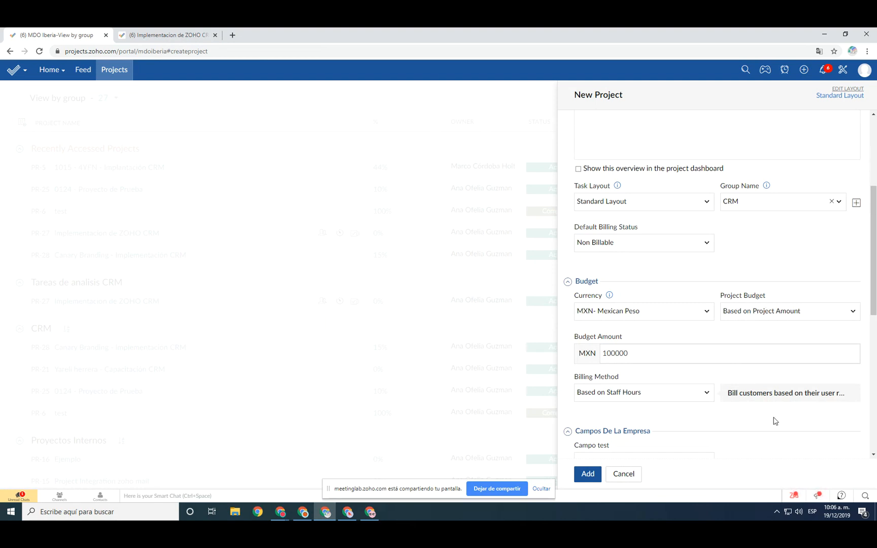
scroll(781, 422, down, 3)
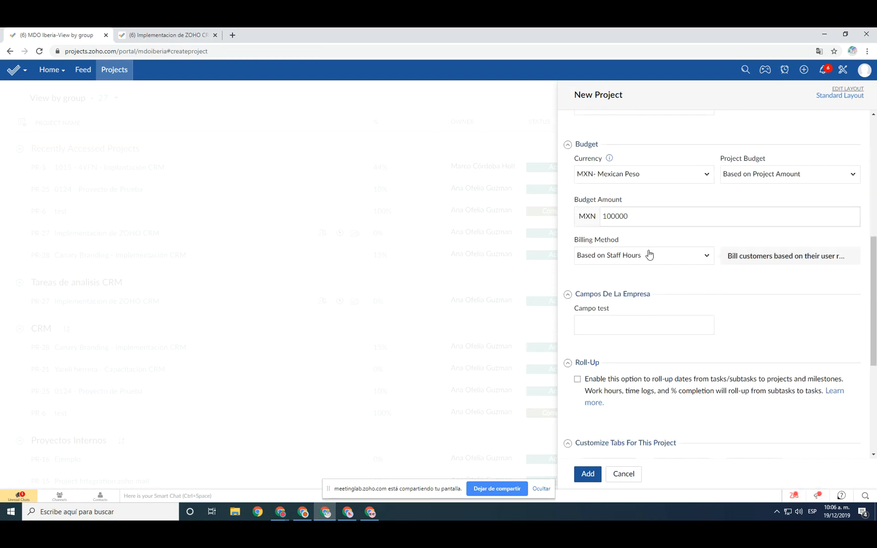
Examine the available Billing Method options in the Budget section without changing the selection
click(624, 263)
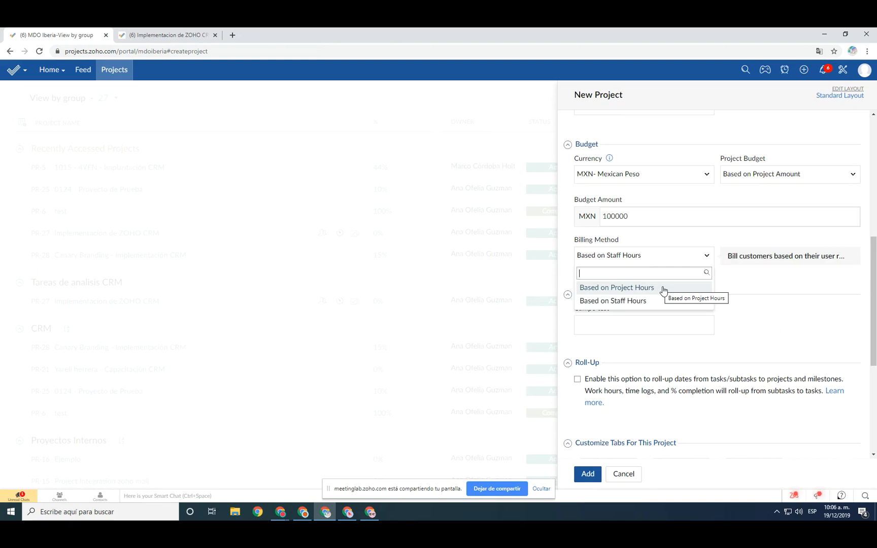
mouse_move(624, 244)
mouse_down()
mouse_move(574, 242)
mouse_move(636, 240)
mouse_up()
click(631, 239)
click(645, 239)
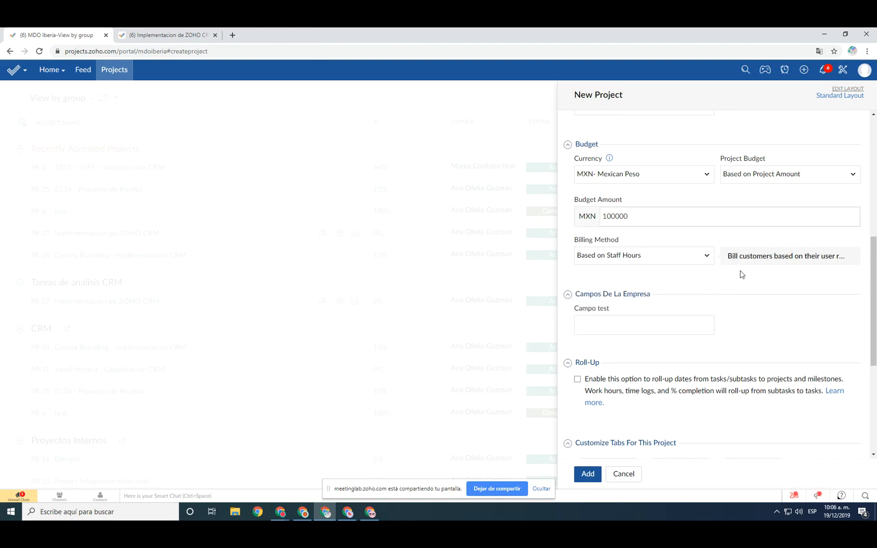
drag(576, 244, 635, 241)
click(743, 321)
drag(577, 242, 640, 247)
click(804, 305)
Collapse the Campos De La Empresa section of the new project form
scroll(801, 343, down, 1)
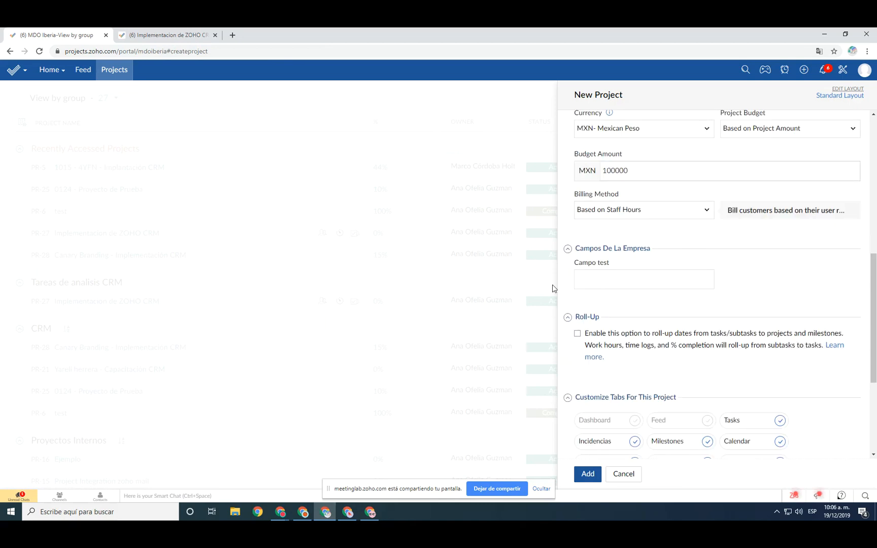
click(568, 249)
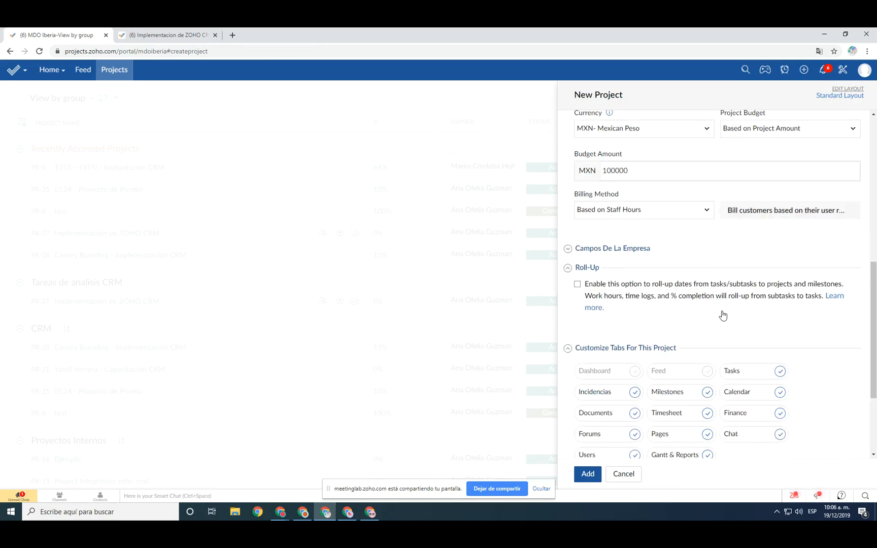
scroll(734, 323, down, 1)
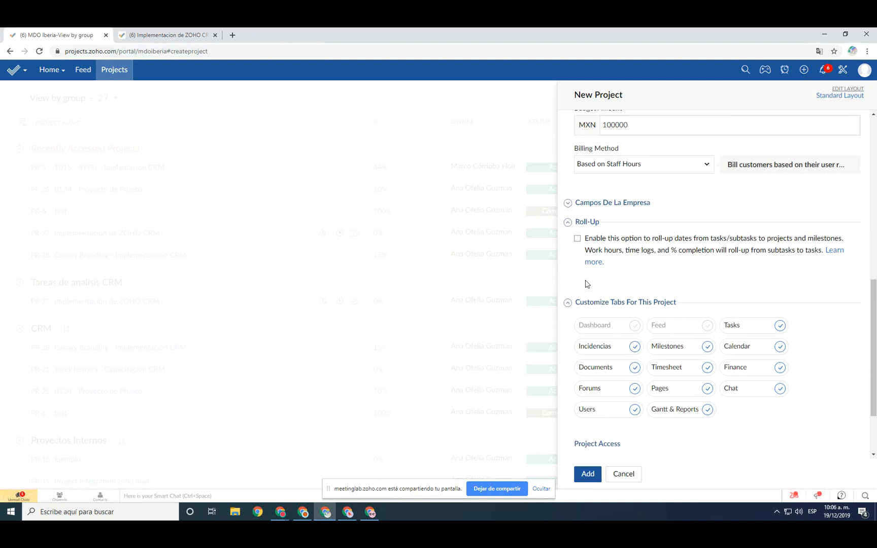
Discard the open new task in the Implementacion de ZOHO CRM browser tab and return to the new project form
click(166, 35)
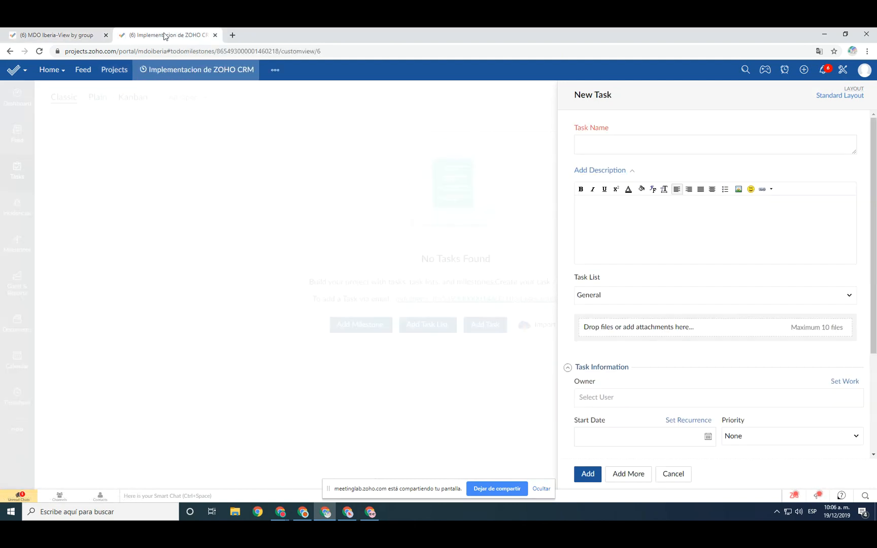
click(674, 474)
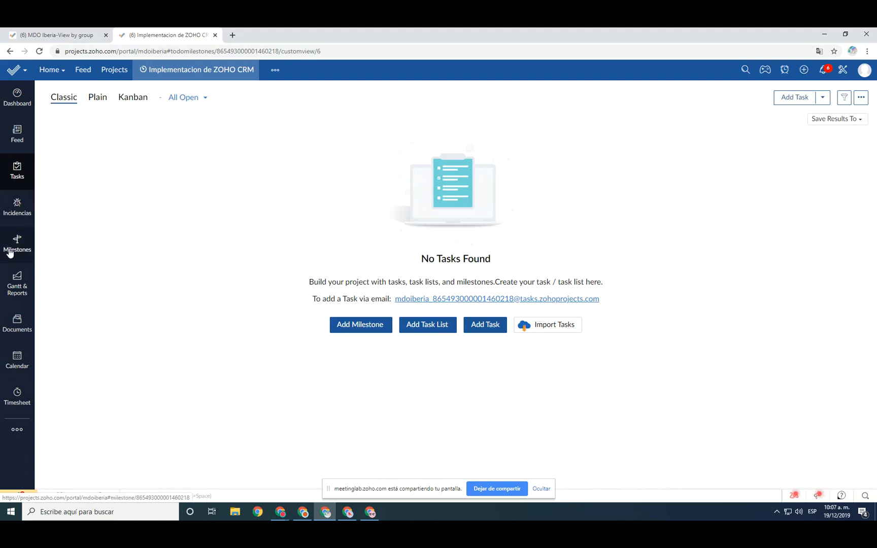
click(68, 36)
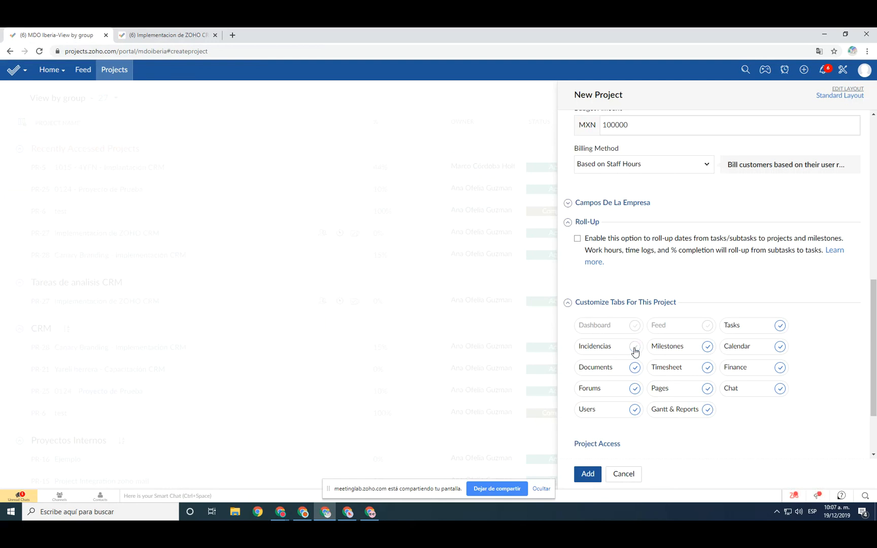
Disable the Milestones, Calendar, Timesheet, Finance, Pages, Chat and Gantt & Reports tabs for this project, keeping Tasks, Incidencias, Documents and Forums enabled
click(780, 347)
click(780, 326)
click(781, 367)
click(707, 389)
click(708, 368)
click(635, 367)
click(635, 389)
click(635, 389)
click(635, 367)
click(634, 347)
click(782, 327)
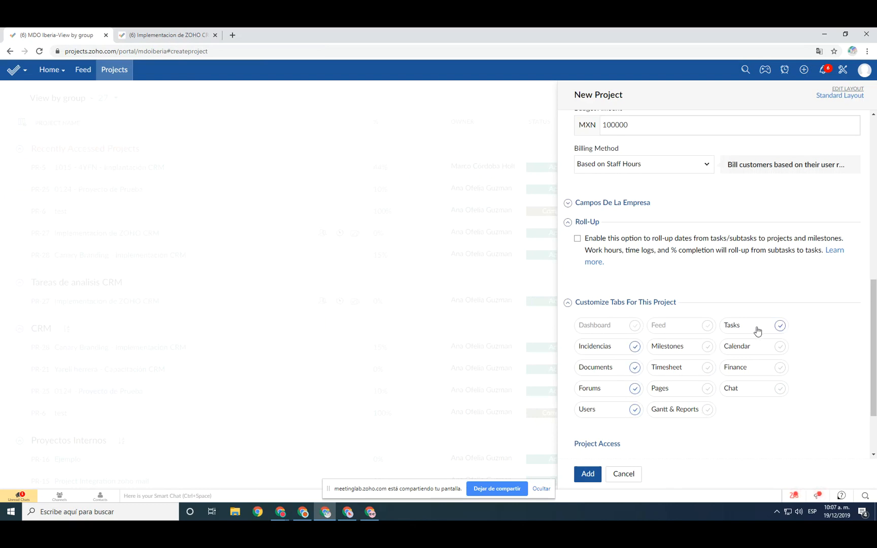
Re-enable the project's Calendar, Milestones and Gantt & Reports tabs and disable Forums
click(780, 349)
click(708, 349)
click(635, 388)
click(707, 411)
Examine the Private and Public options under Project Access
scroll(855, 424, down, 2)
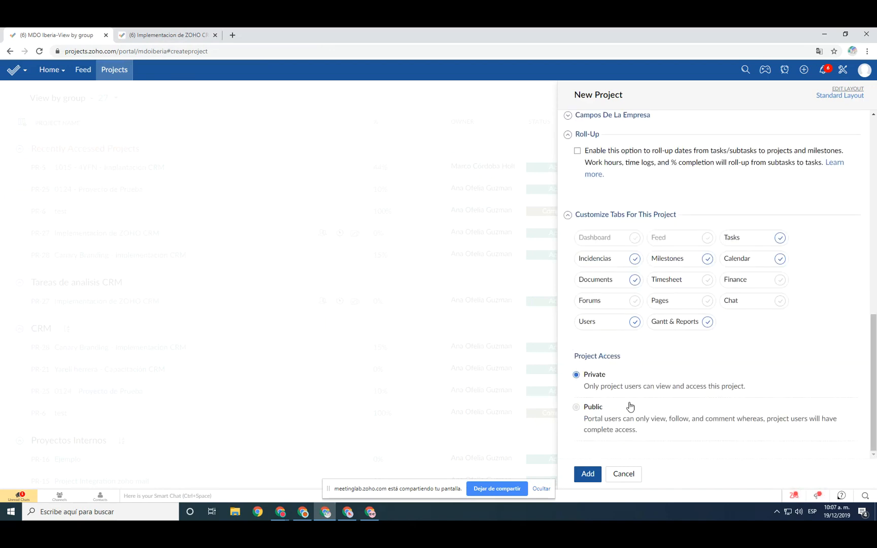
drag(614, 356, 570, 359)
click(644, 353)
Open the portal's Setup page in the other browser tab and examine its Manage Users section
click(163, 37)
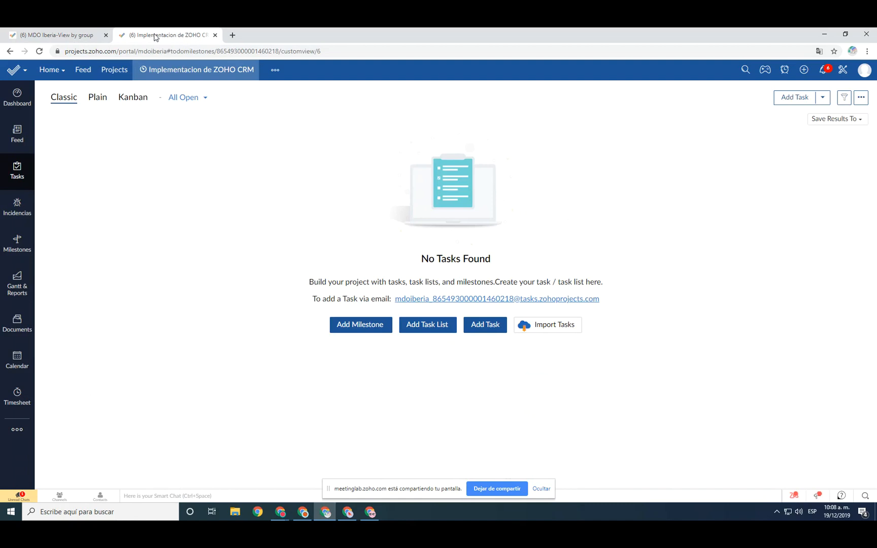
click(844, 71)
drag(566, 321, 498, 316)
click(485, 286)
drag(588, 311, 500, 311)
click(506, 273)
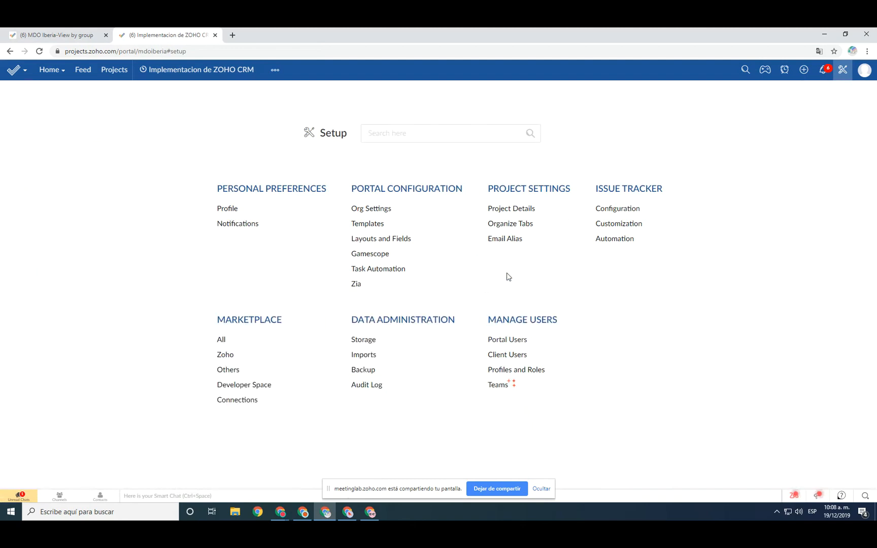
View the Portal Users and Teams pages under Manage Users, and return to the new project form's Project Access options
click(519, 345)
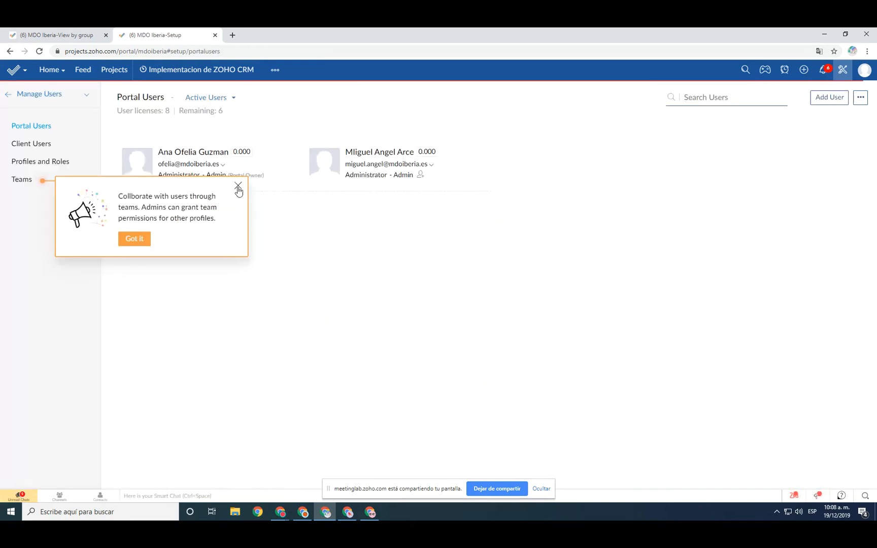
click(22, 180)
click(40, 95)
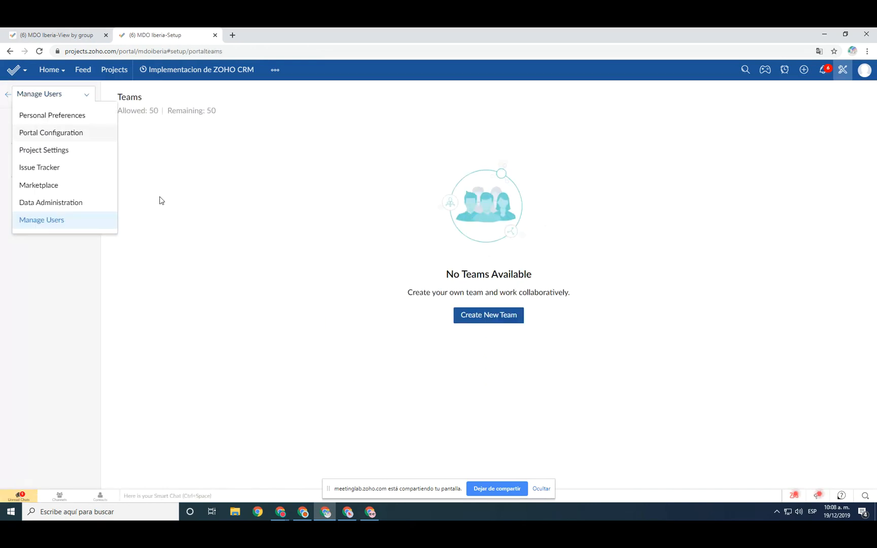
click(160, 198)
click(47, 134)
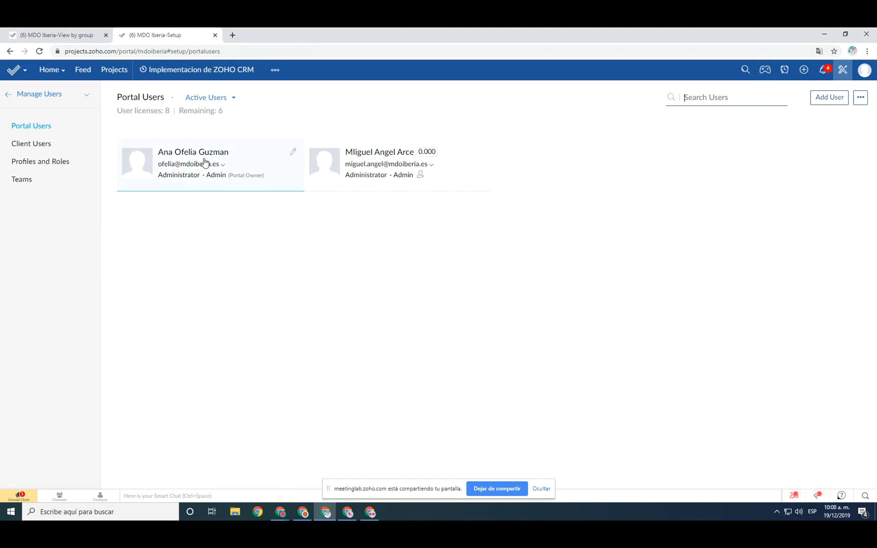
click(87, 37)
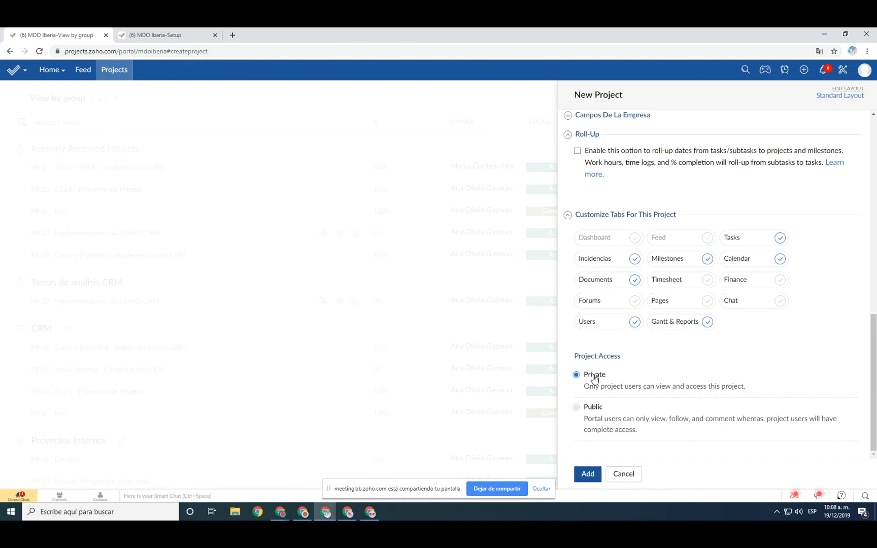
Check the Private access description against the Portal Users list, keep Project Access set to Private, and create the project
drag(753, 389, 595, 388)
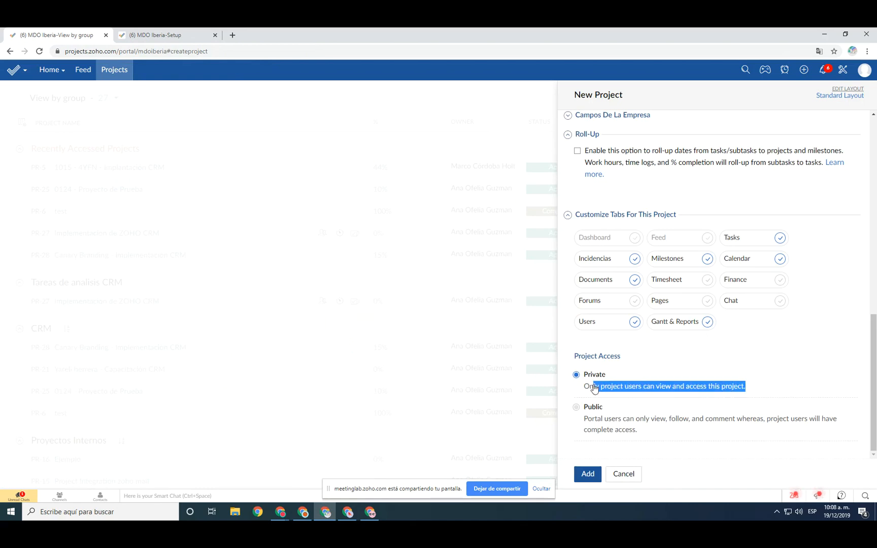
click(186, 38)
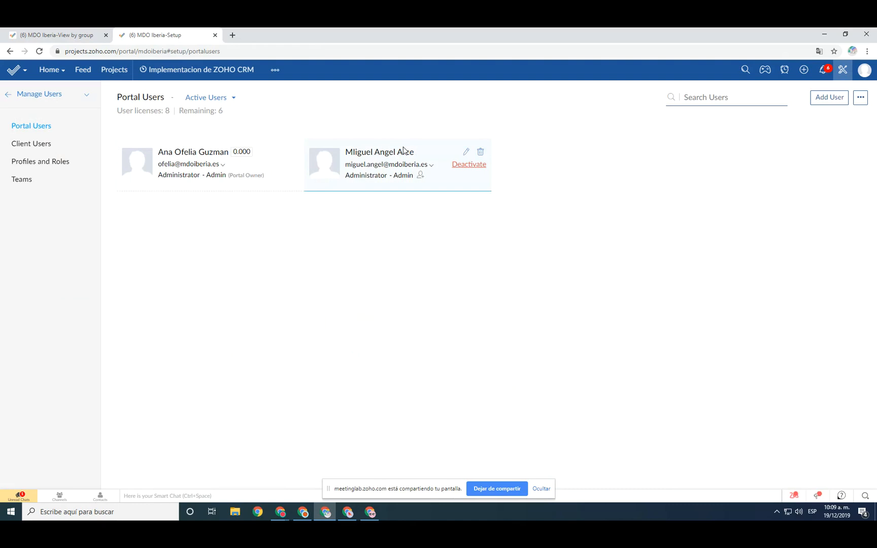
click(57, 34)
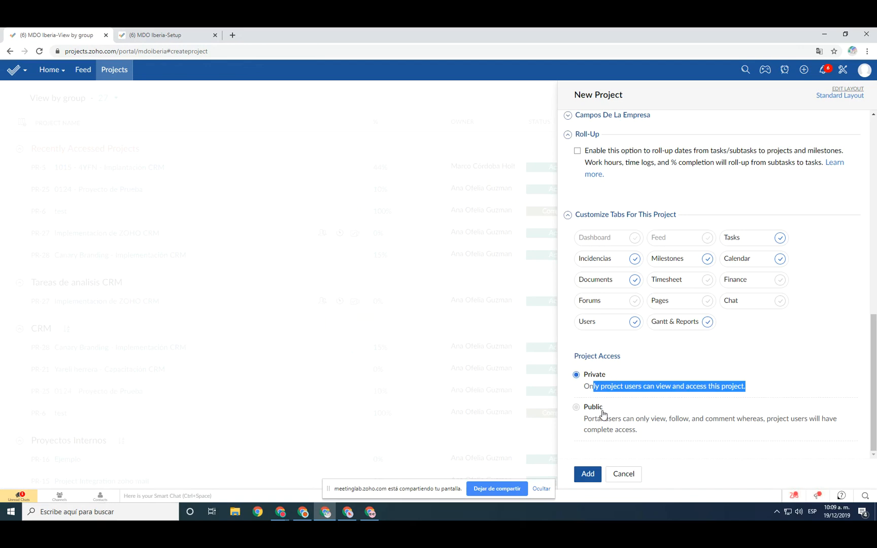
click(662, 444)
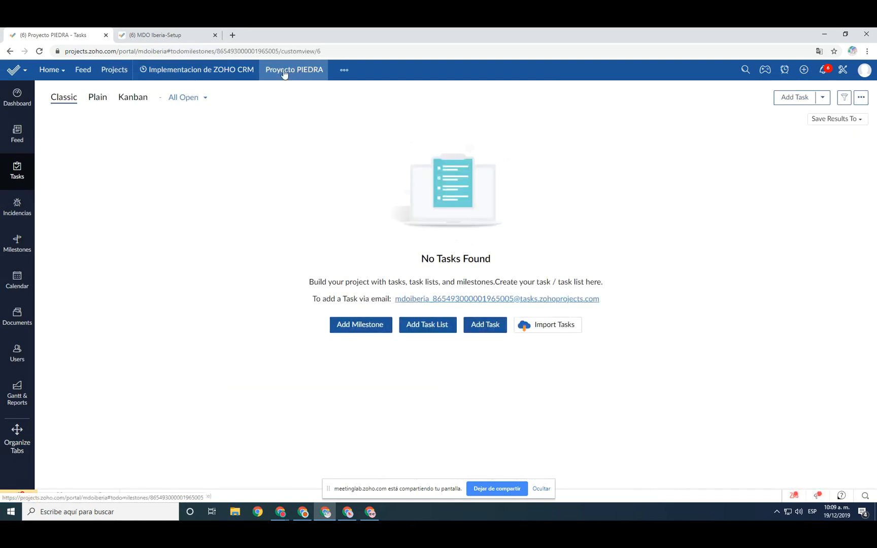
Return to the projects list, locate Proyecto PIEDRA by its project ID, and open its dashboard
click(110, 79)
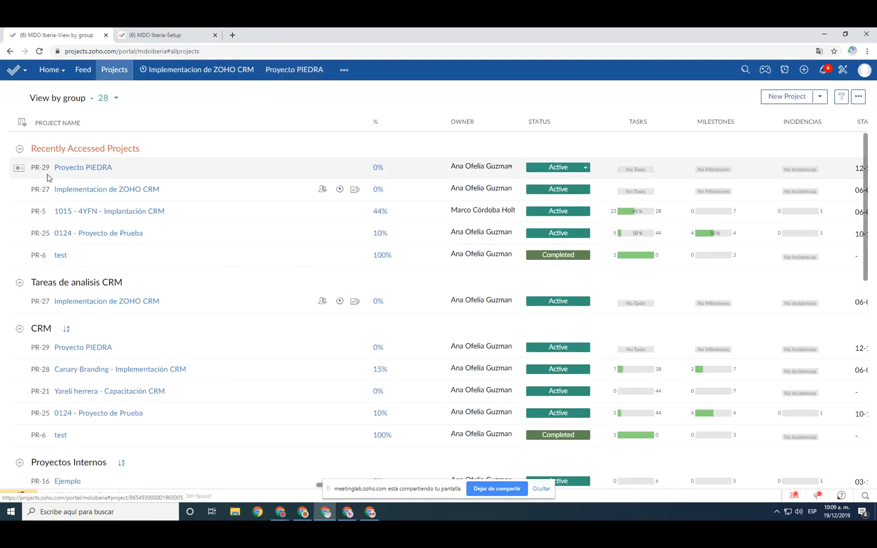
drag(31, 167, 53, 171)
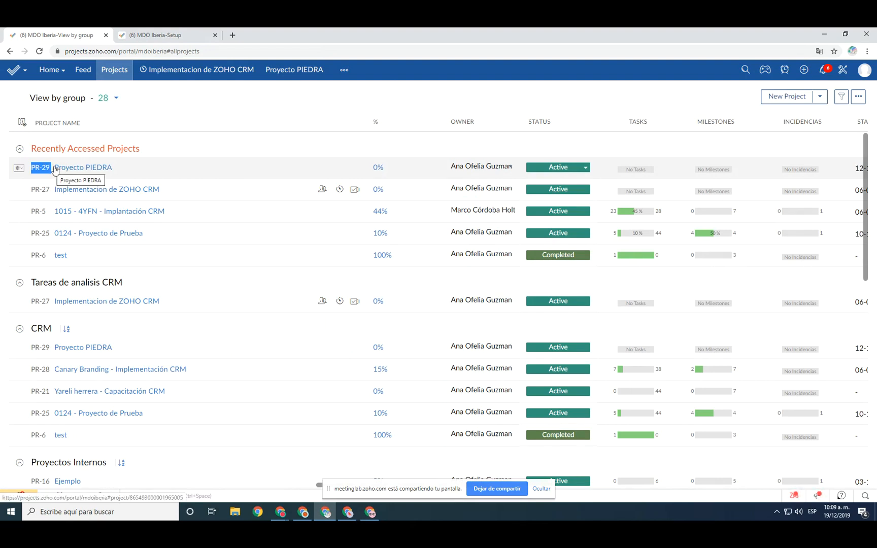
click(285, 104)
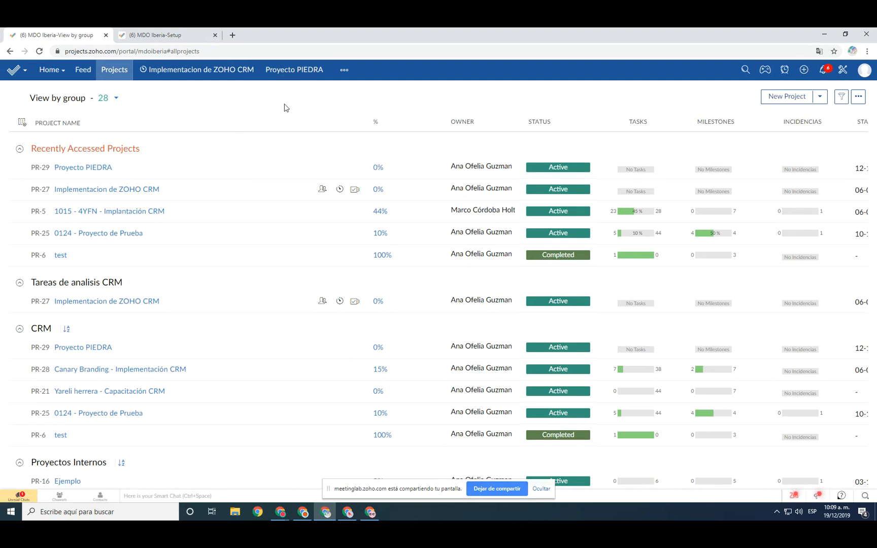
click(91, 169)
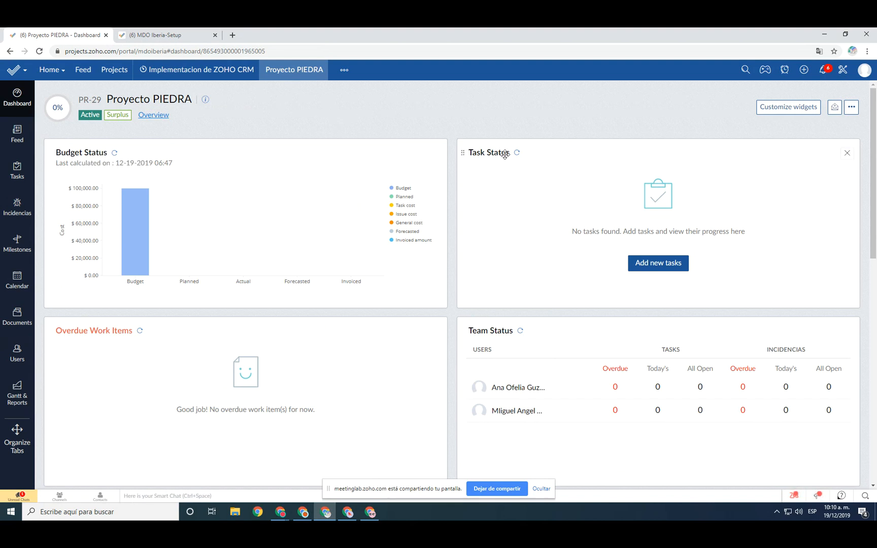
Look through the status, digest, milestone, event and progress widgets on the Proyecto PIEDRA dashboard
scroll(160, 391, down, 1)
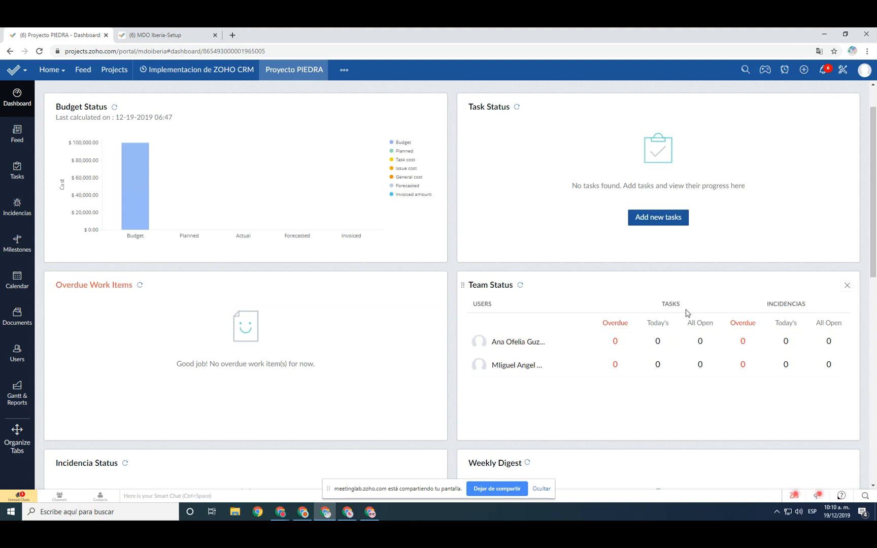
scroll(636, 358, down, 5)
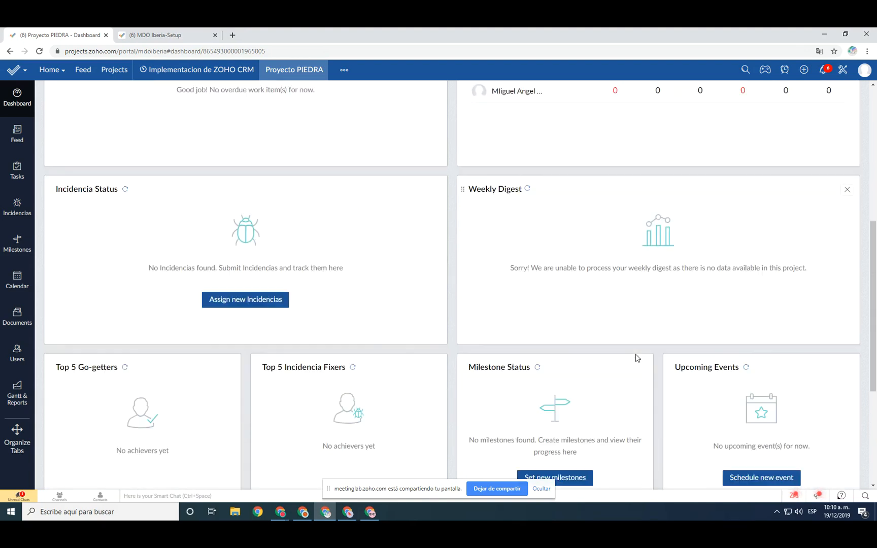
scroll(637, 359, down, 4)
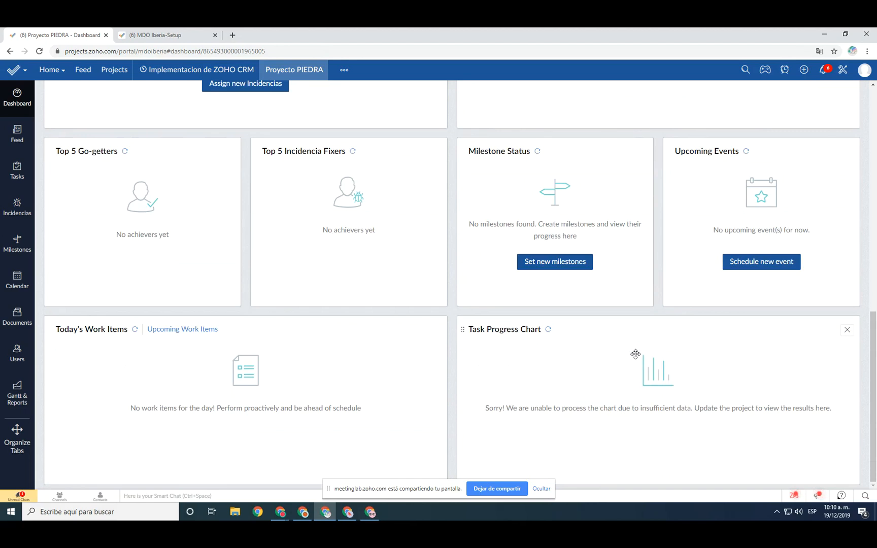
scroll(635, 354, up, 9)
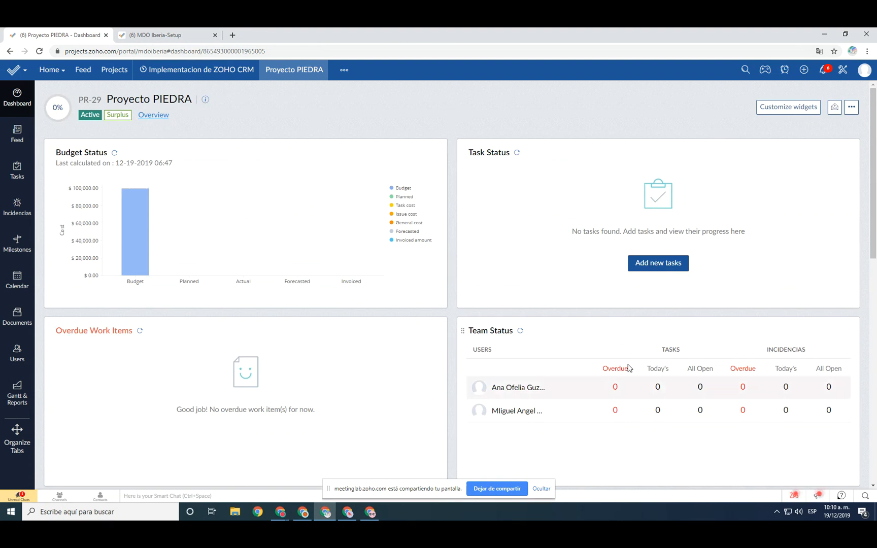
scroll(513, 391, down, 6)
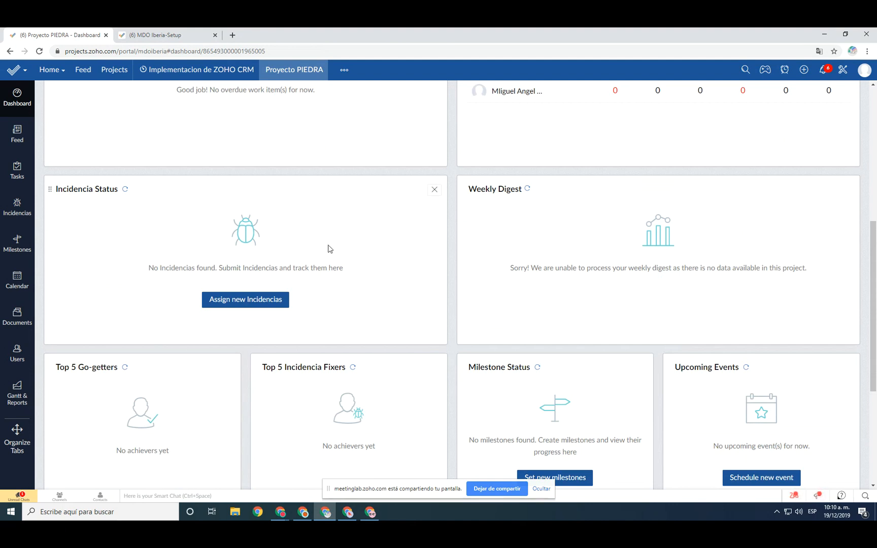
Move the Incidencia Status widget beside the Budget Status widget and check the rearranged dashboard
scroll(304, 292, up, 2)
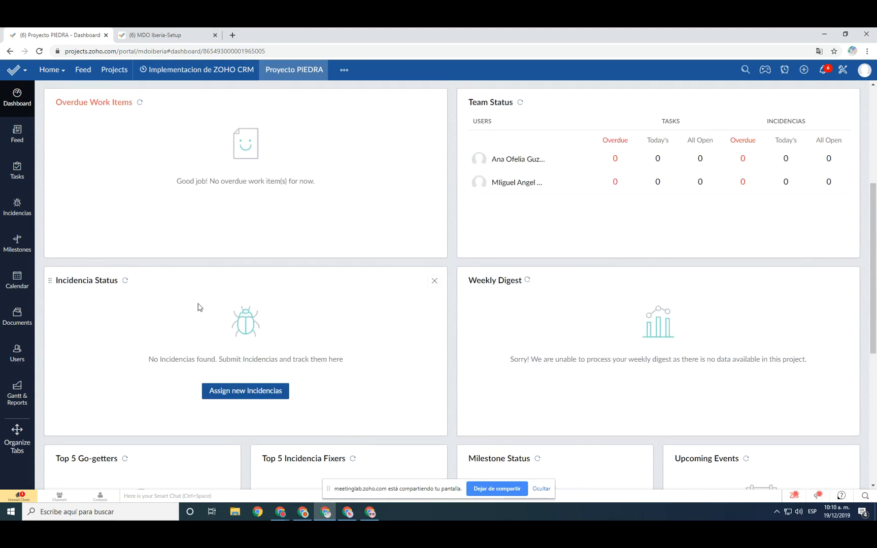
drag(80, 281, 582, 152)
scroll(492, 259, down, 10)
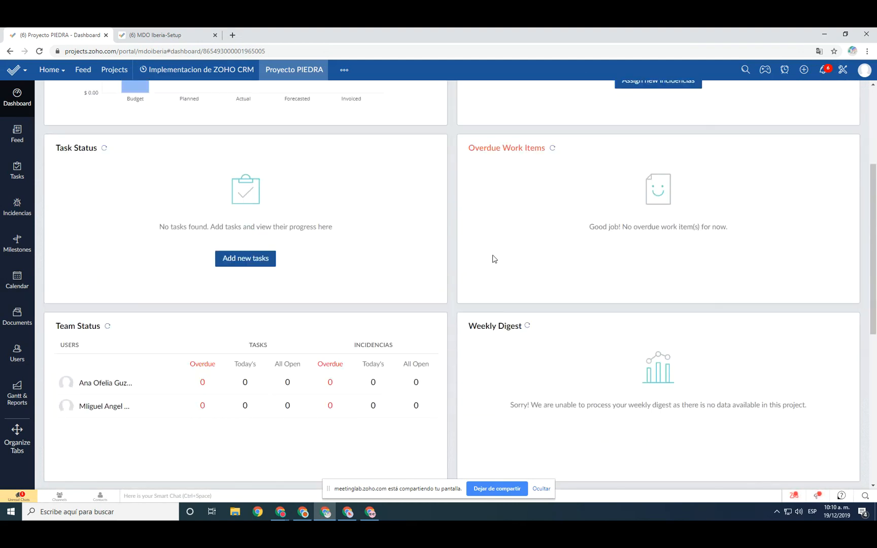
scroll(452, 308, up, 10)
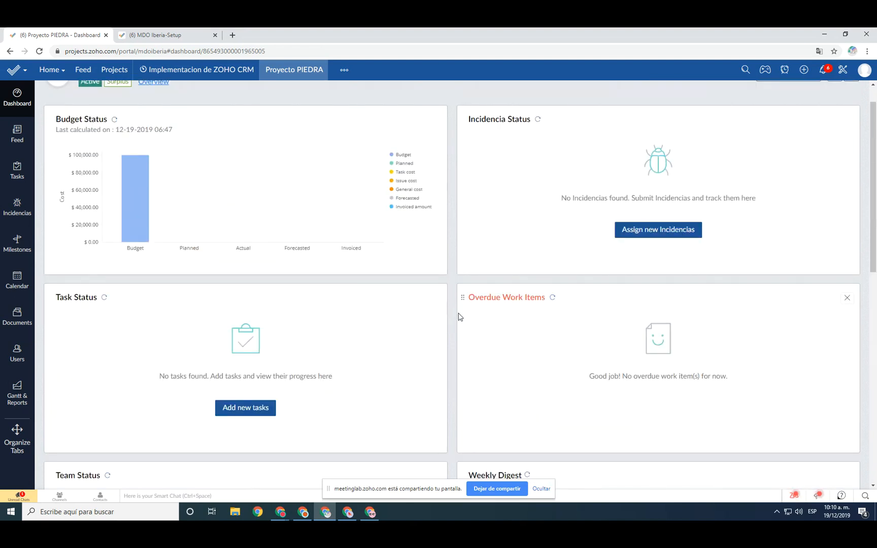
scroll(454, 310, up, 1)
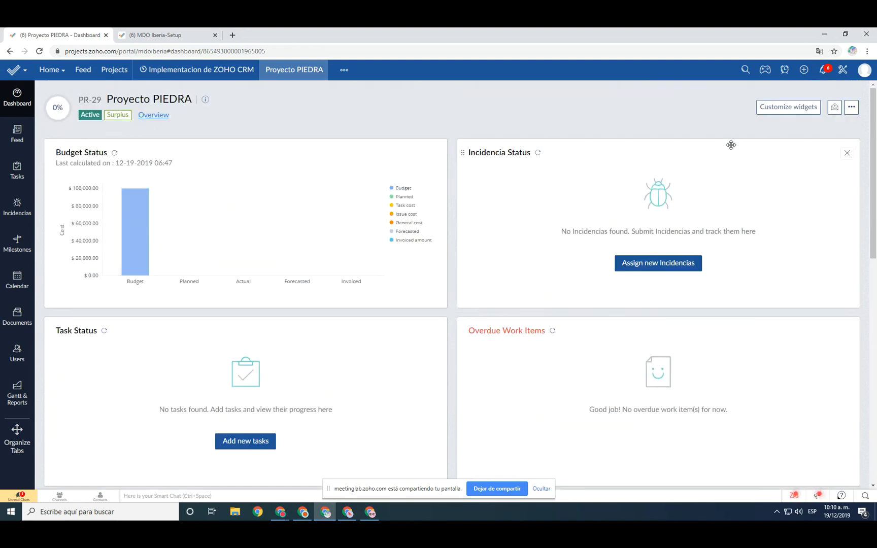
Review the list of available dashboard widgets and compare it with the widgets shown further down the dashboard
click(777, 107)
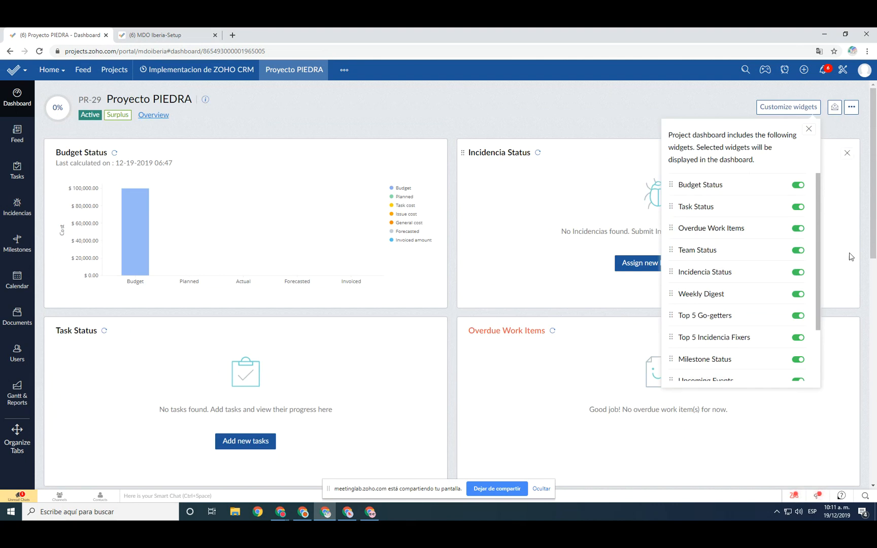
click(809, 129)
drag(874, 149, 876, 373)
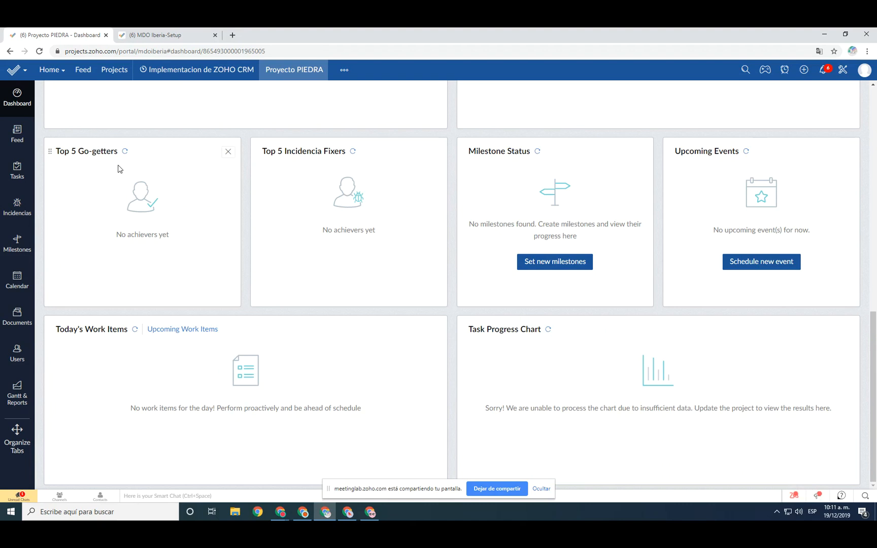
scroll(537, 256, up, 10)
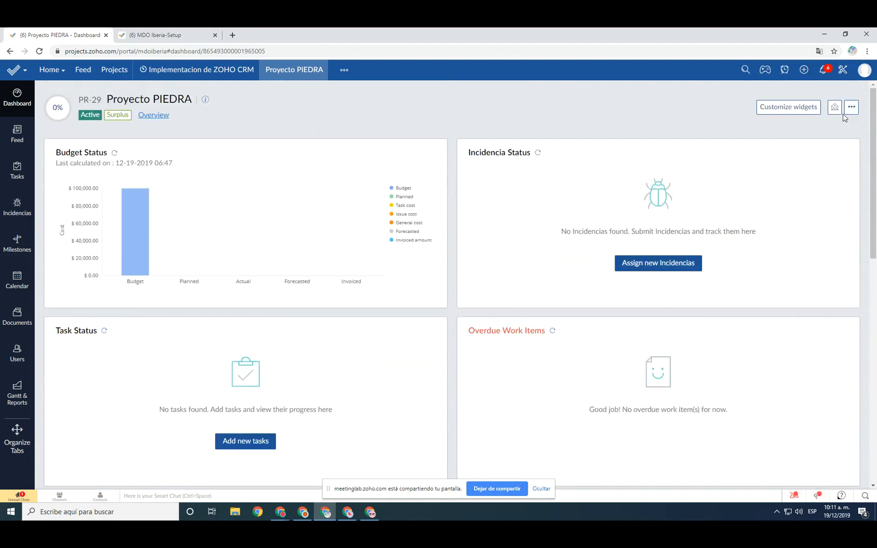
Disable the Task Progress Chart, Today's Work Items, Upcoming Events and Milestone Status widgets, save, and check the dashboard
click(798, 111)
scroll(818, 274, down, 3)
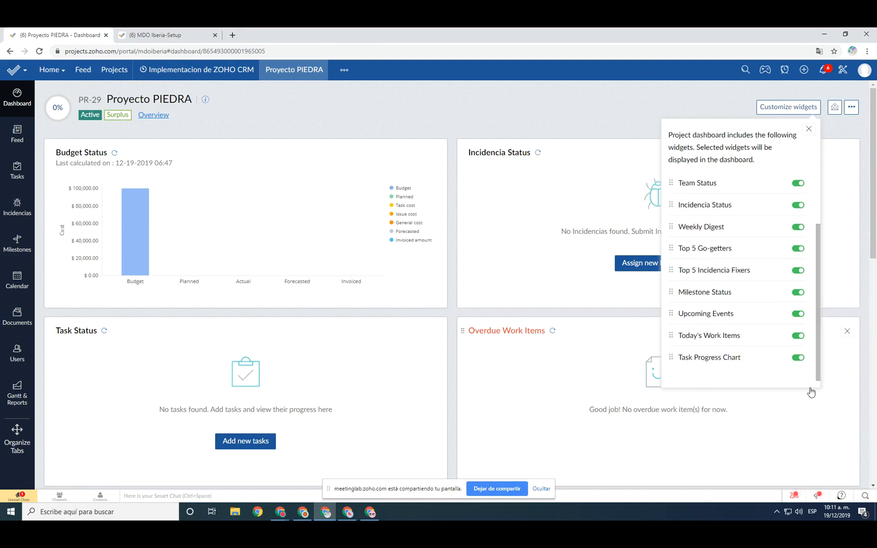
click(798, 358)
click(798, 336)
click(798, 314)
click(798, 291)
click(811, 399)
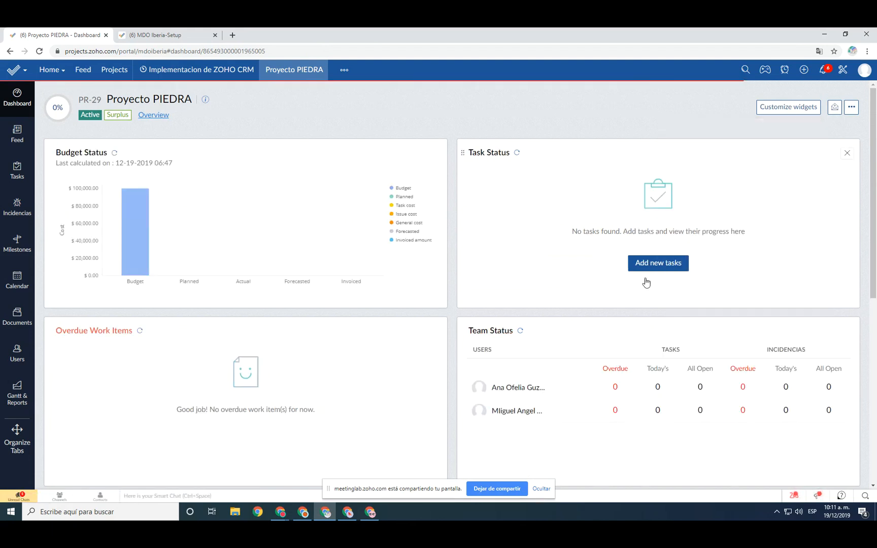
scroll(653, 296, down, 4)
scroll(328, 248, up, 5)
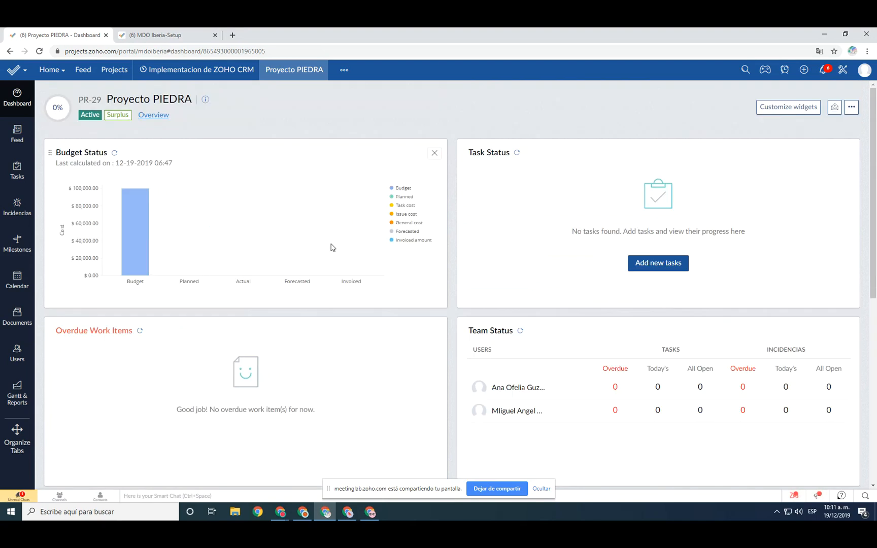
Re-enable the Milestone Status, Upcoming Events, Today's Work Items and Task Progress Chart widgets in the dashboard customization
click(795, 115)
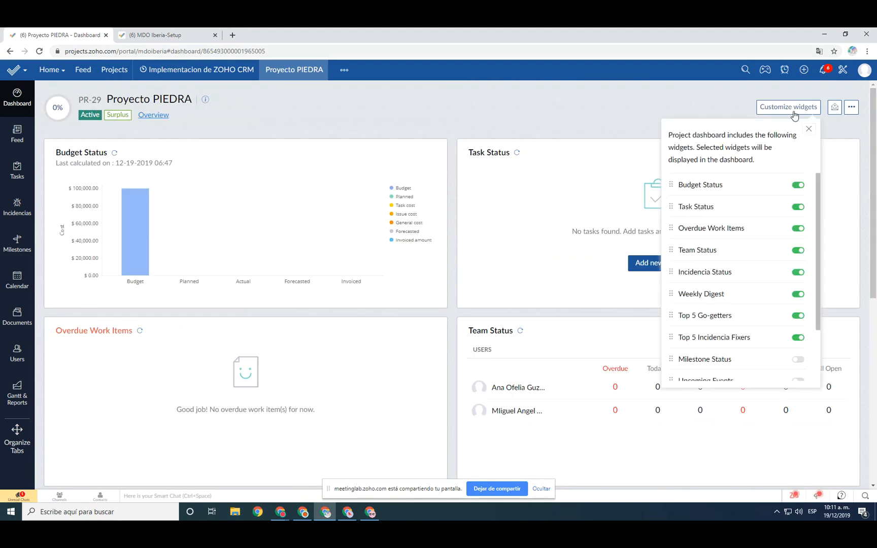
drag(822, 287, 821, 338)
click(799, 292)
click(798, 314)
click(798, 336)
click(798, 358)
scroll(717, 243, up, 3)
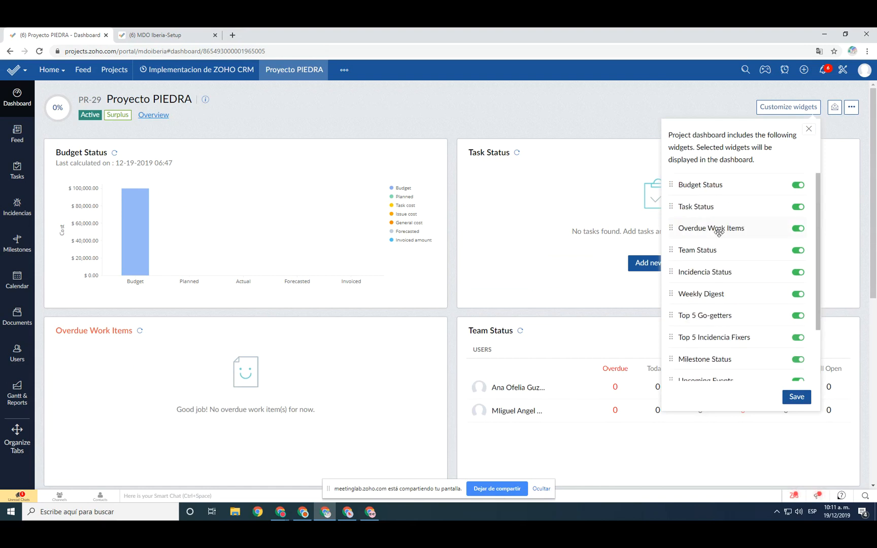
Reorder the dashboard widgets so Team Status comes before Overdue Work Items, and save the arrangement
drag(709, 204, 708, 182)
drag(711, 229, 716, 258)
click(797, 399)
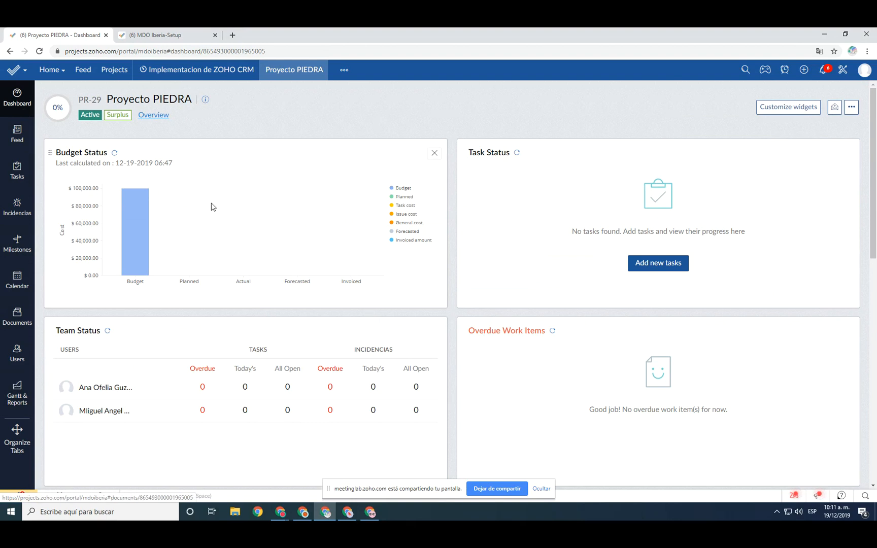
Examine the project's additional actions, its ID and title, and the Overview section with description and budget details
click(853, 108)
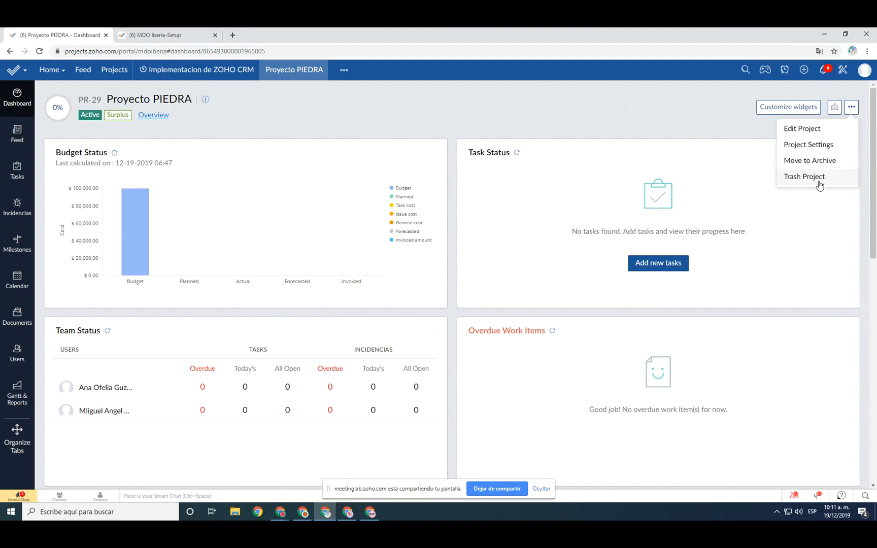
click(597, 120)
drag(75, 104, 206, 100)
click(447, 120)
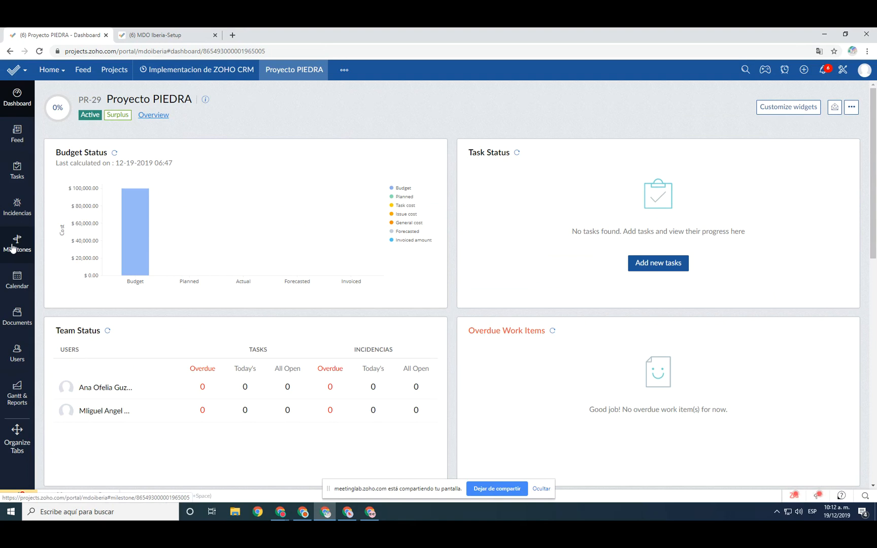
click(159, 116)
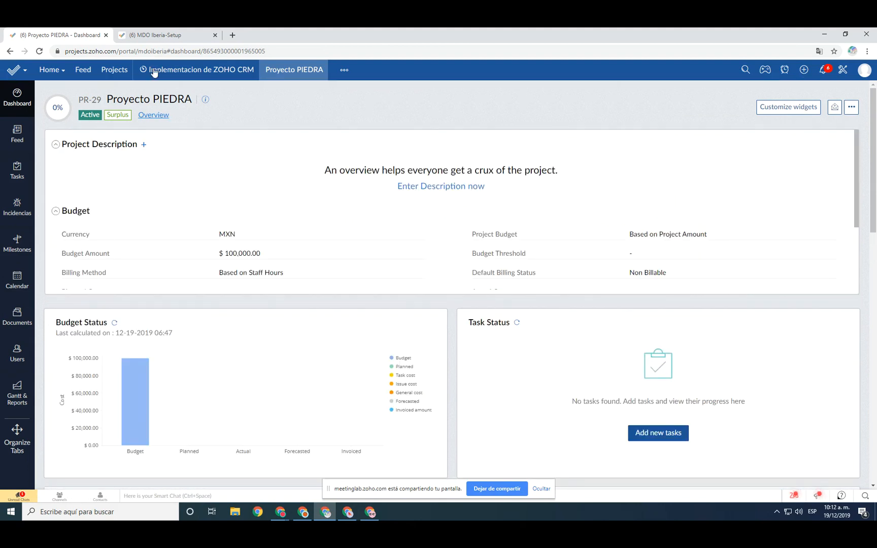
click(154, 116)
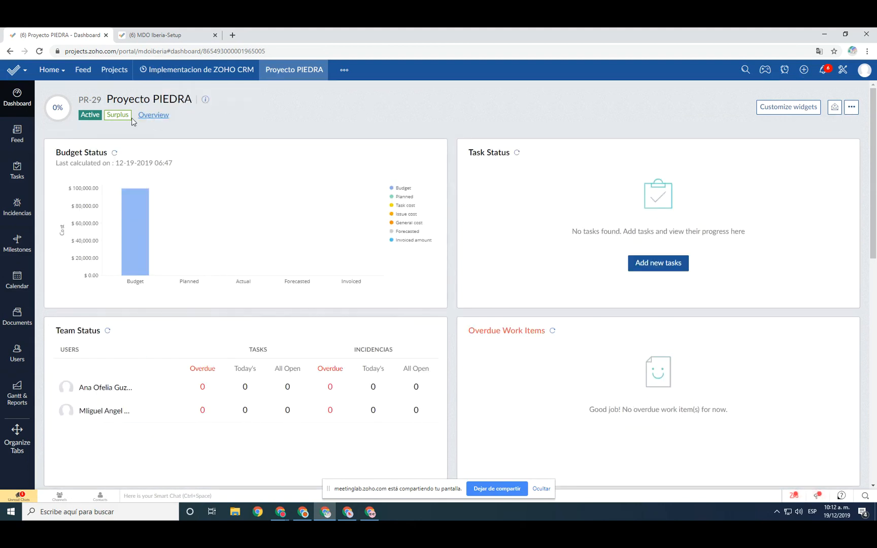
Edit the project details to fill the Project Overview with the paragraph starting "Google News is a news aggregator app developed by Google", and update the project
click(849, 111)
click(807, 130)
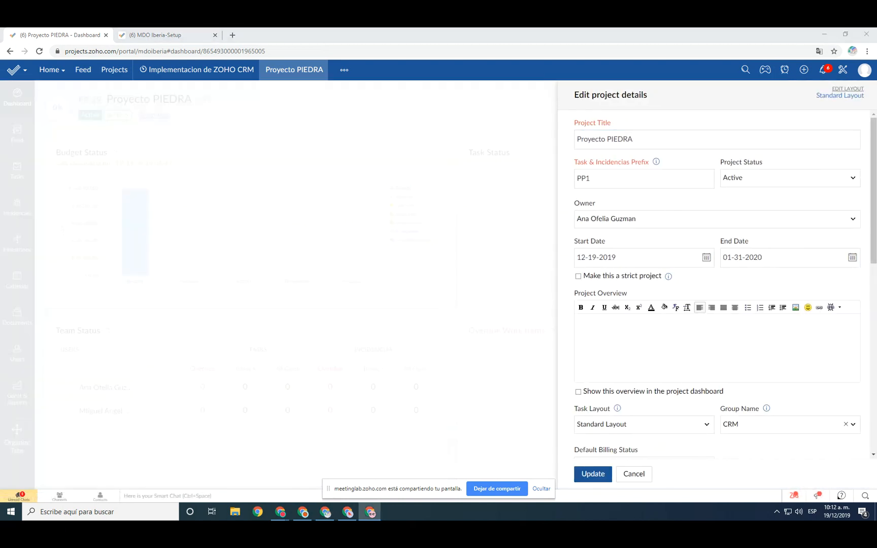
click(634, 139)
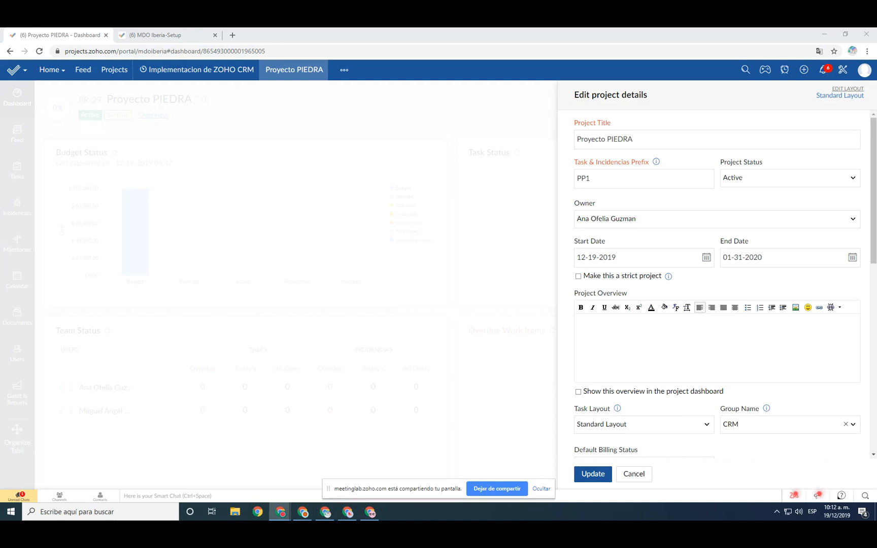
click(663, 337)
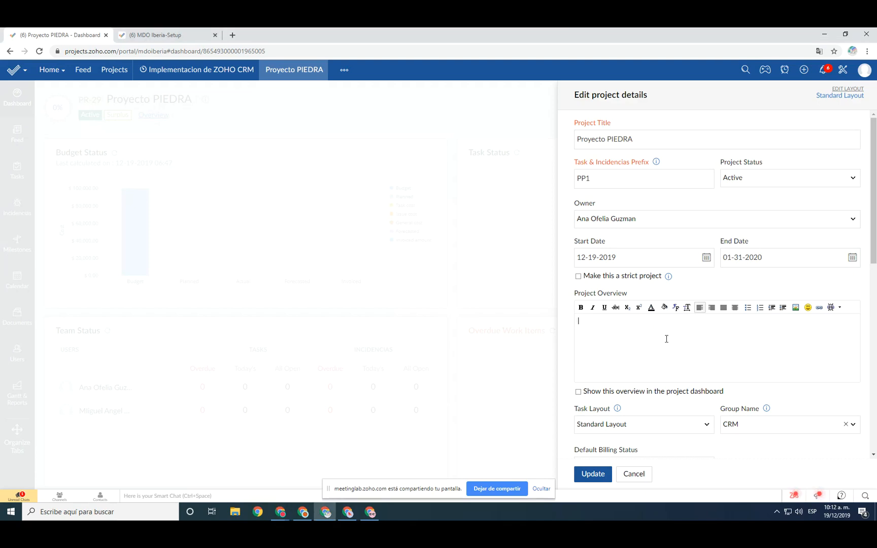
text(Google News is a news aggregator app developed by Google. It presents a continuous, customizable flow of articles organized from thousands of publishers and magazines. Google News is available as an app on Android, iOS, and the Web. Google released a beta version in September 2002 and the official app in January 2006.)
click(602, 481)
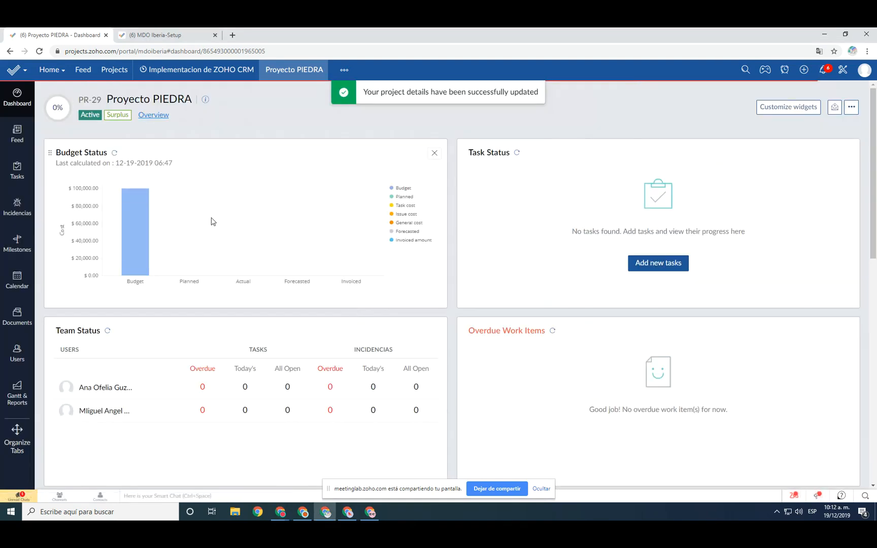
Enable showing the overview in the project dashboard in the project details, update the project, and review the description on the dashboard
click(852, 107)
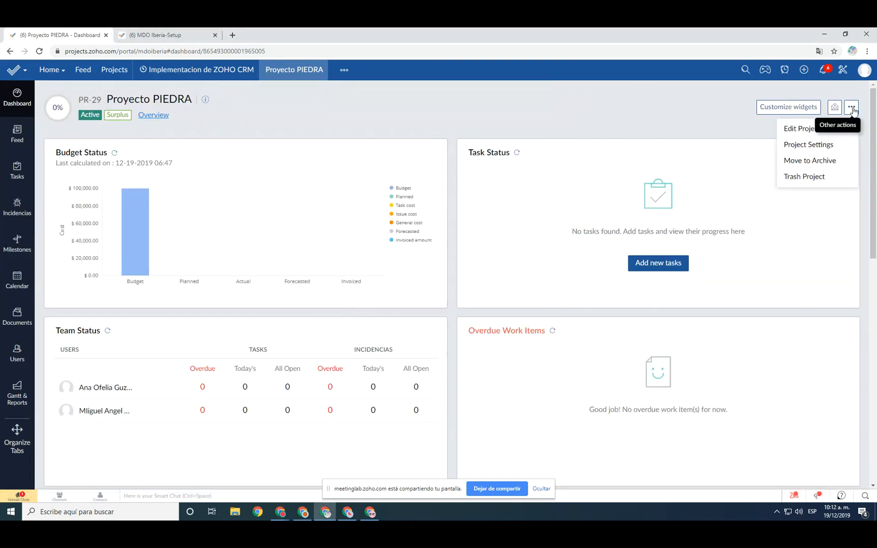
click(806, 129)
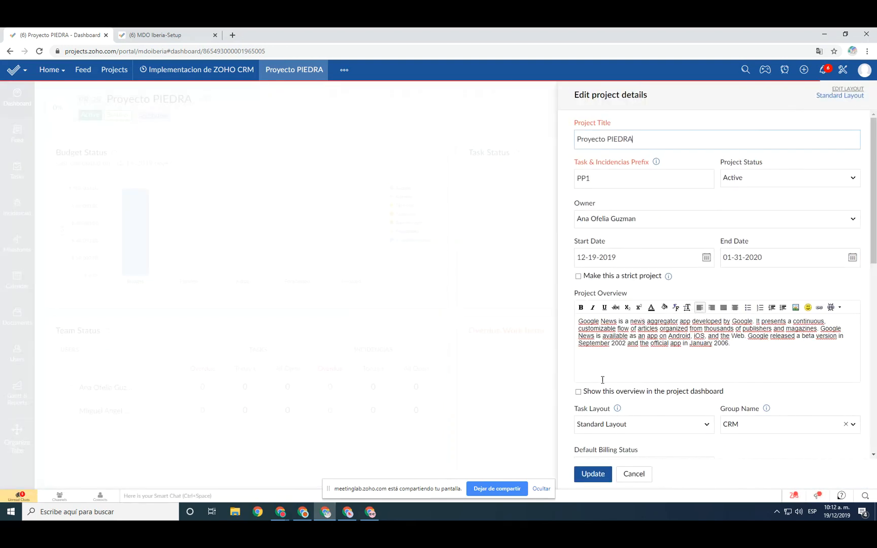
click(578, 392)
click(595, 477)
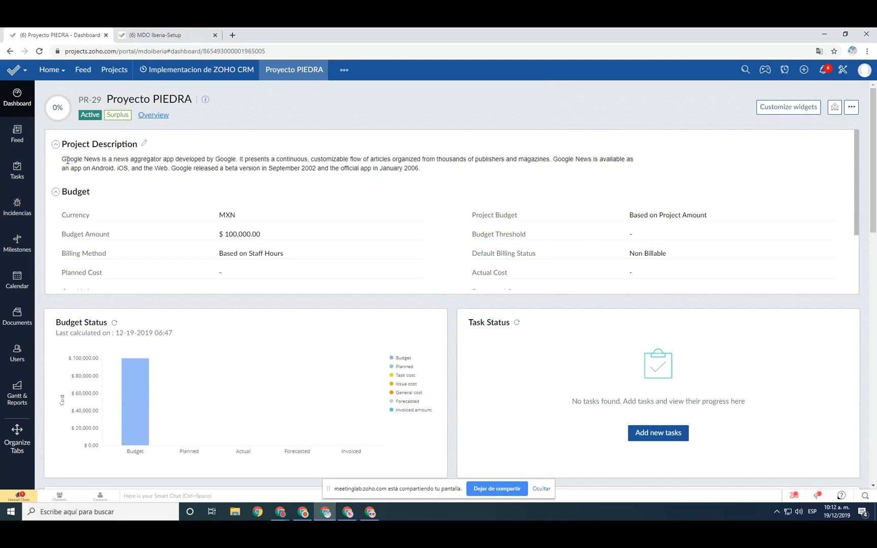
drag(64, 160, 441, 173)
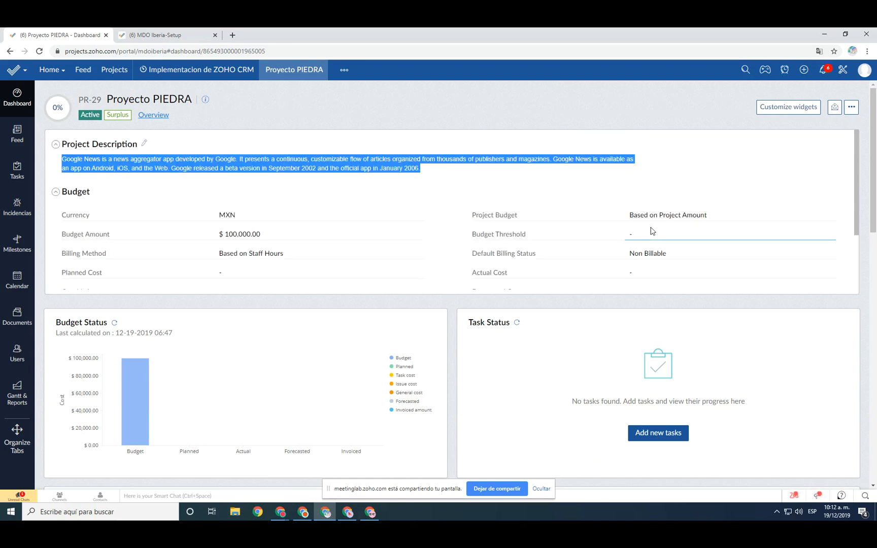
click(297, 98)
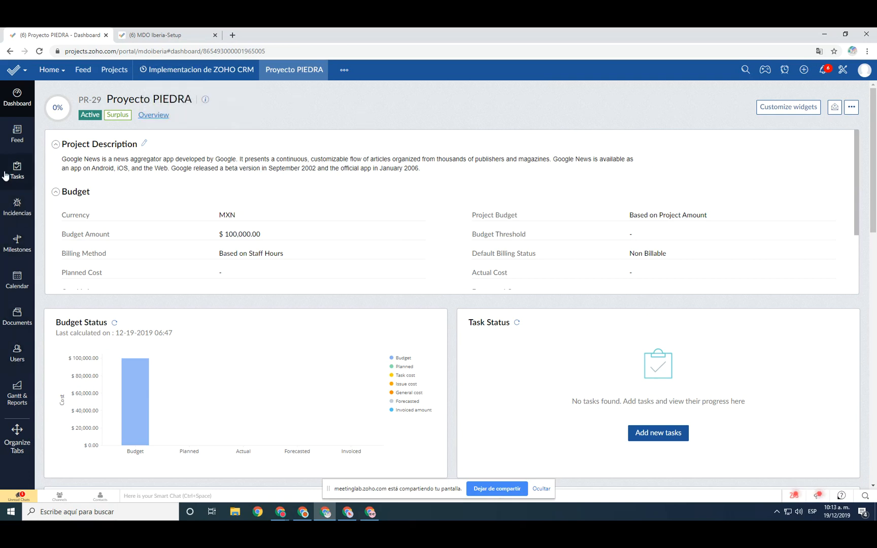
Start a new milestone in Proyecto PIEDRA and name it "DISEÑO DE PRODUCCIÓN"
click(17, 245)
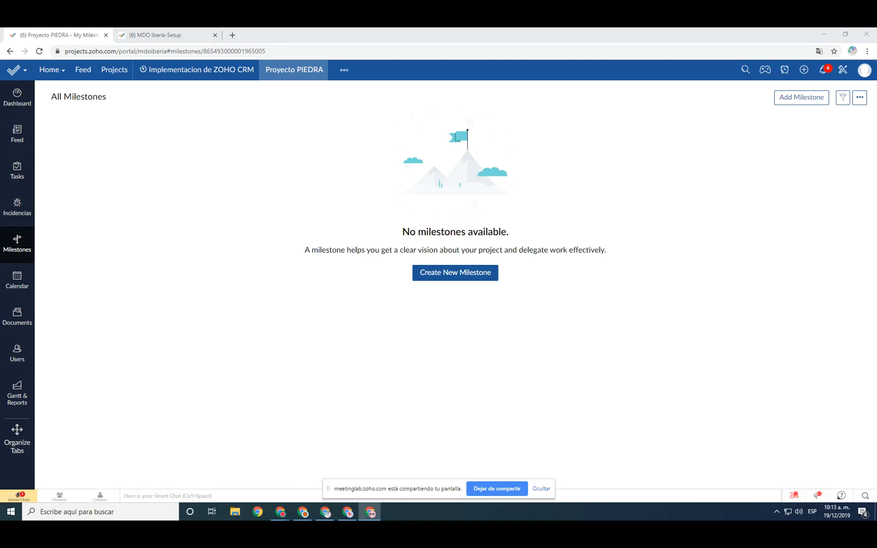
click(473, 275)
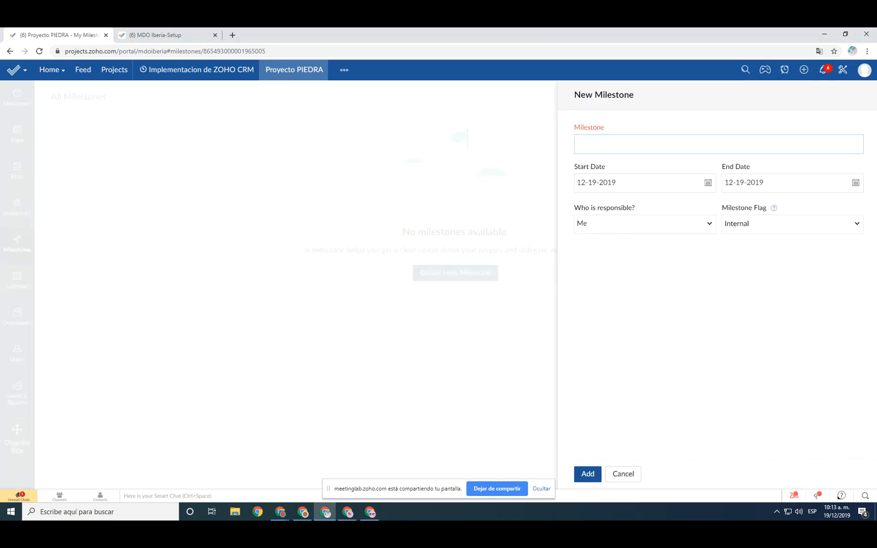
key(alt+Tab)
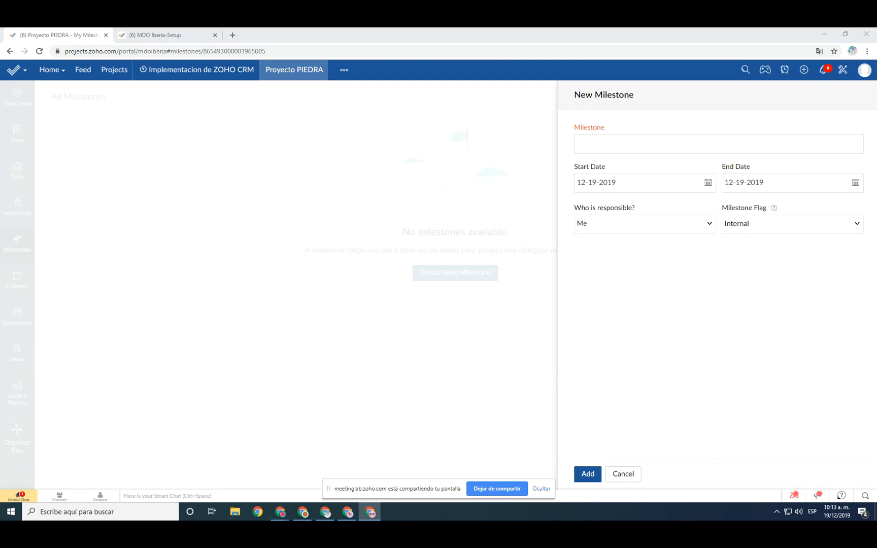
click(692, 144)
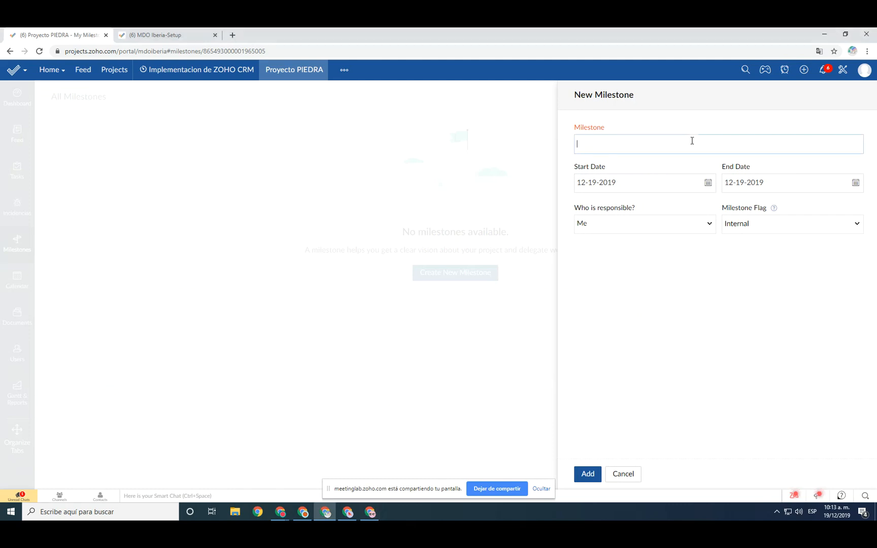
click(722, 284)
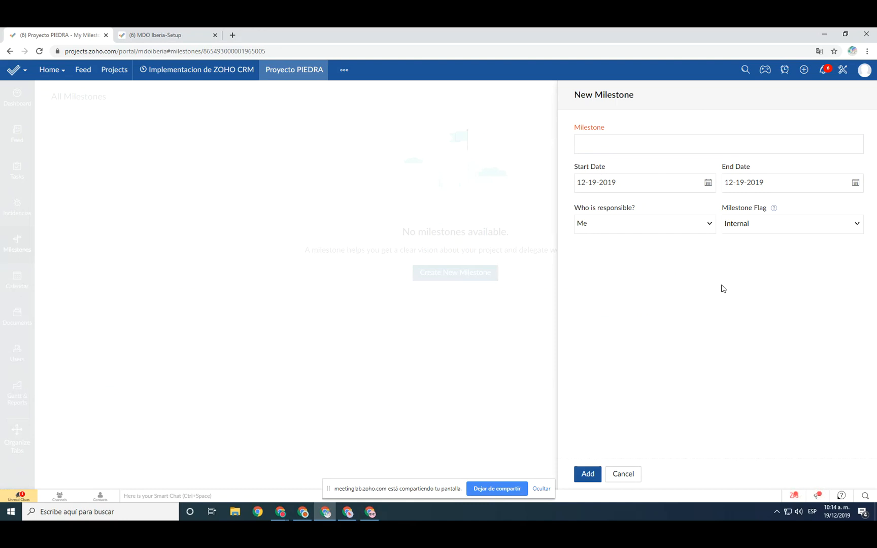
click(617, 145)
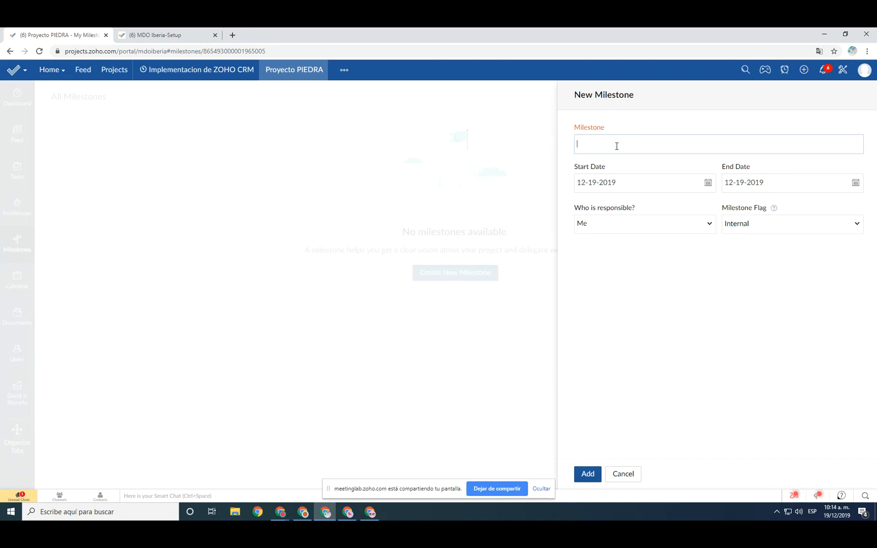
text(Diseño)
key(BackSpace)
key(BackSpace)
key(BackSpace)
key(BackSpace)
key(BackSpace)
key(BackSpace)
text(DISEÑO DE PRODUCCIÓN)
click(683, 338)
View the Proyecto PIEDRA dashboard from the projects list in the second browser tab, and return to the new milestone form
click(182, 39)
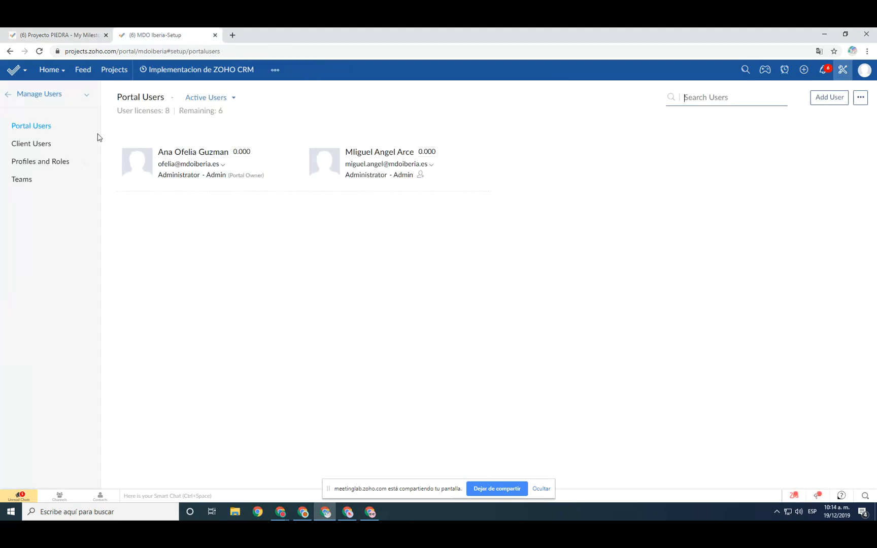
click(126, 71)
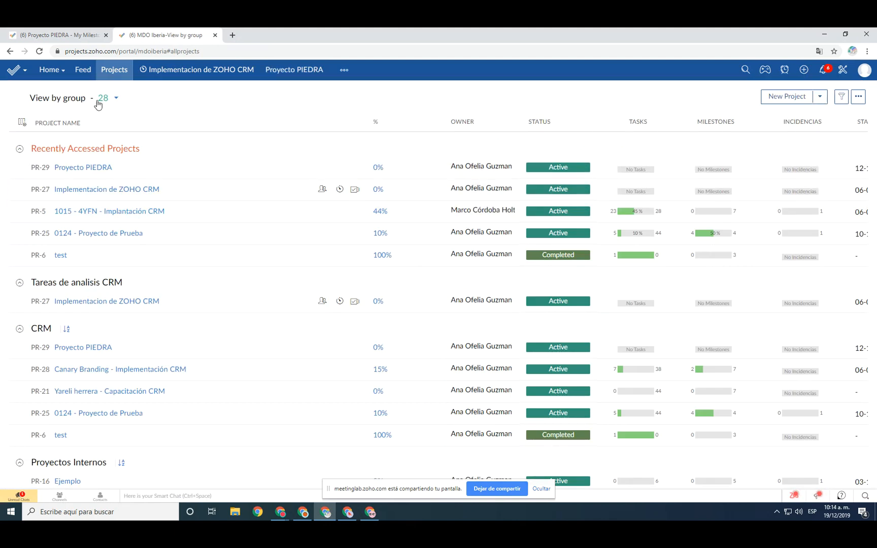
click(357, 164)
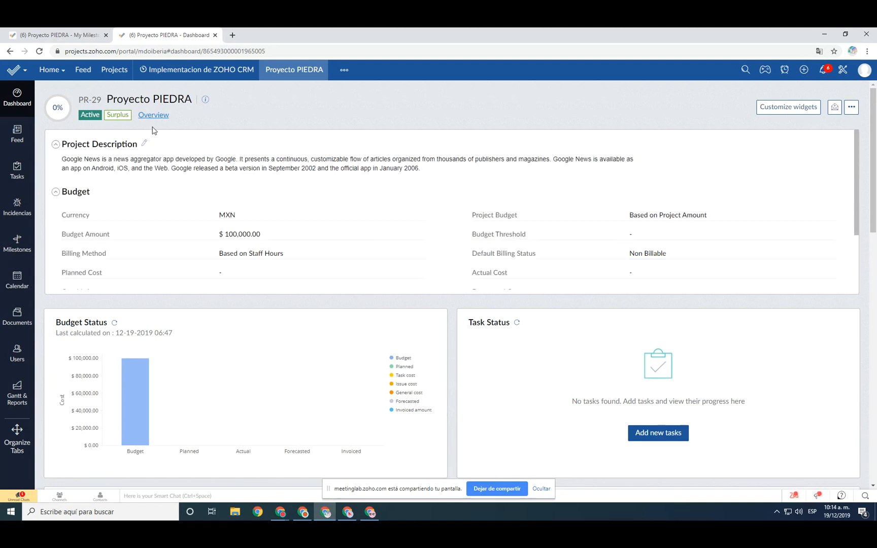
click(92, 34)
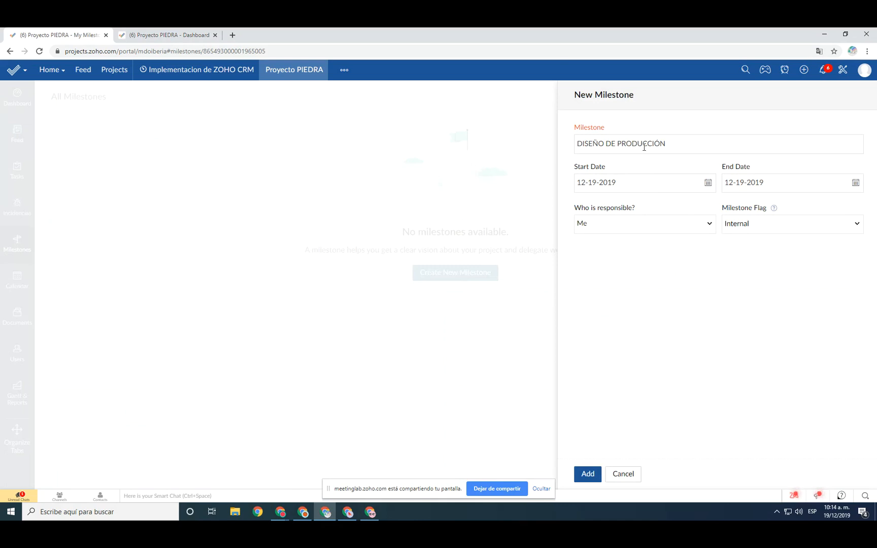
Set the new milestone's start date to 12-19-2019 and its end date to 12-23-2019
drag(685, 143, 566, 147)
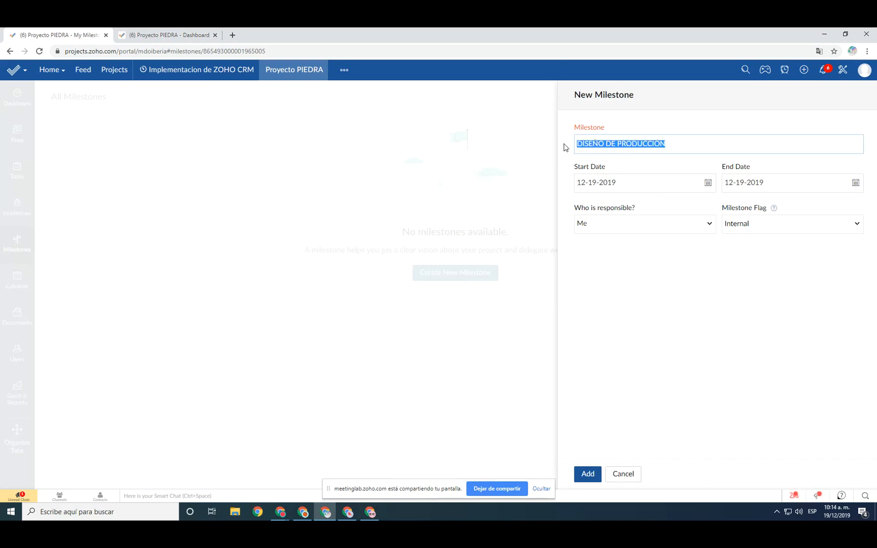
click(709, 182)
click(631, 270)
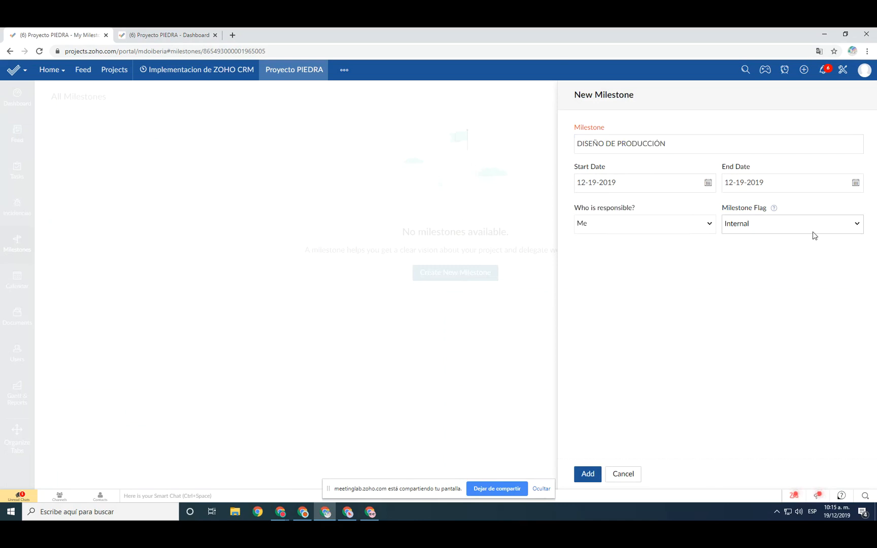
click(856, 183)
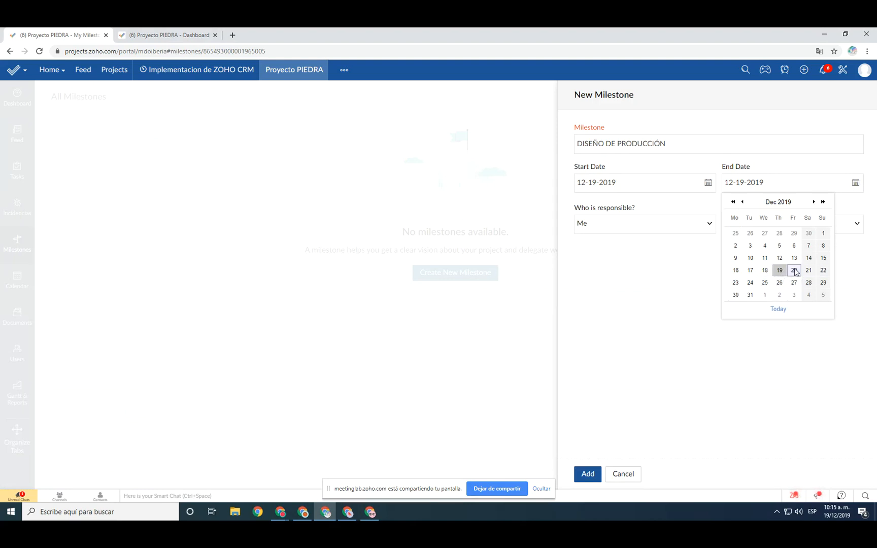
click(737, 282)
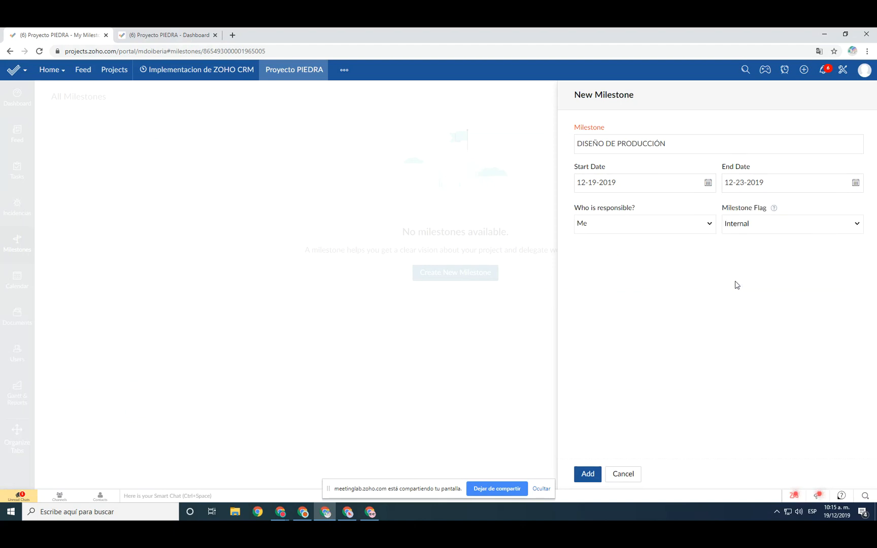
Review the milestone's responsibility field and its available project users, and choose Me as the person responsible
drag(637, 208, 574, 209)
click(613, 267)
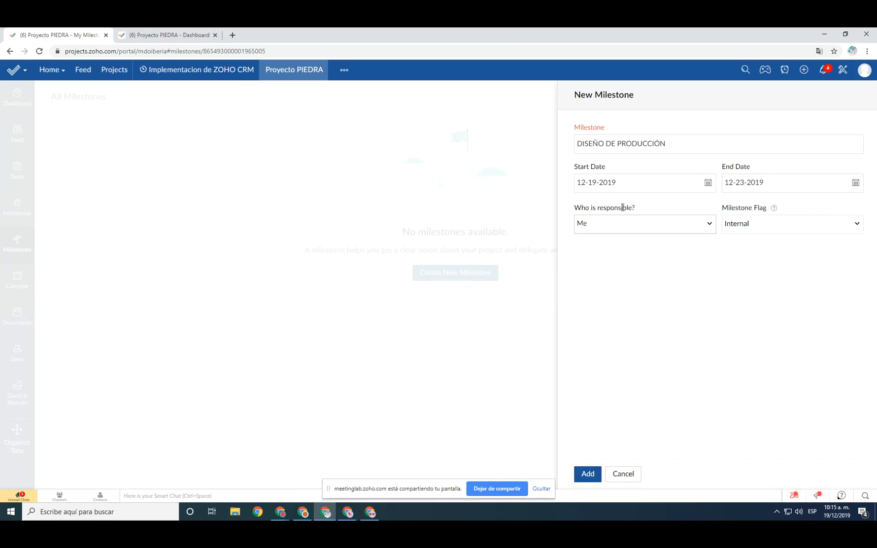
drag(579, 142, 585, 217)
click(677, 295)
click(643, 427)
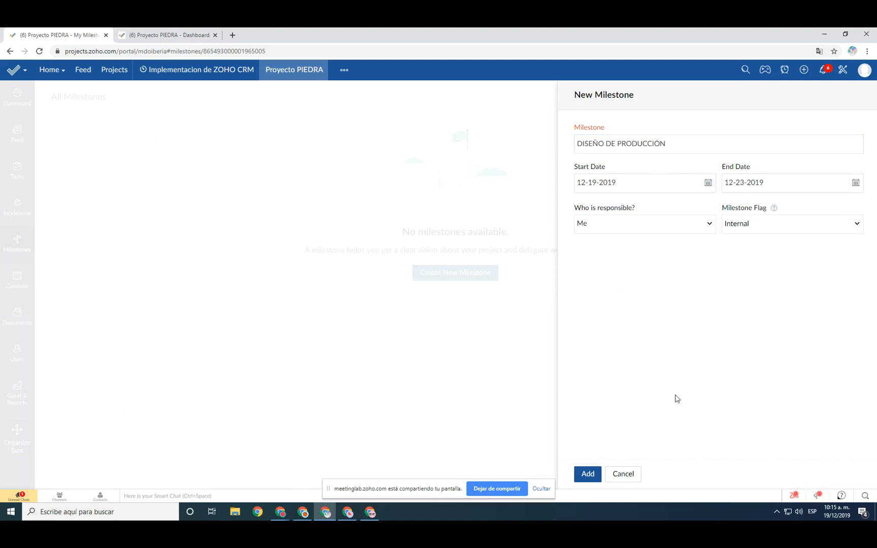
click(630, 226)
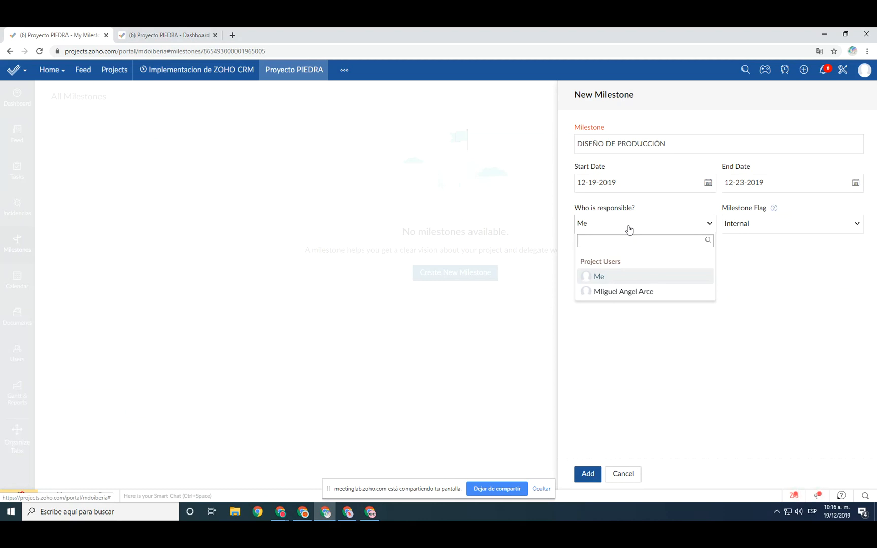
drag(575, 208, 644, 211)
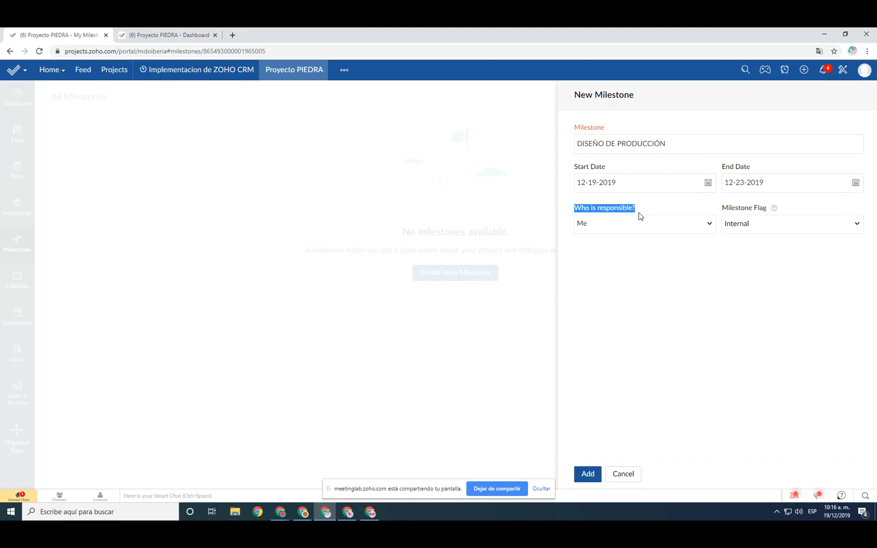
click(685, 228)
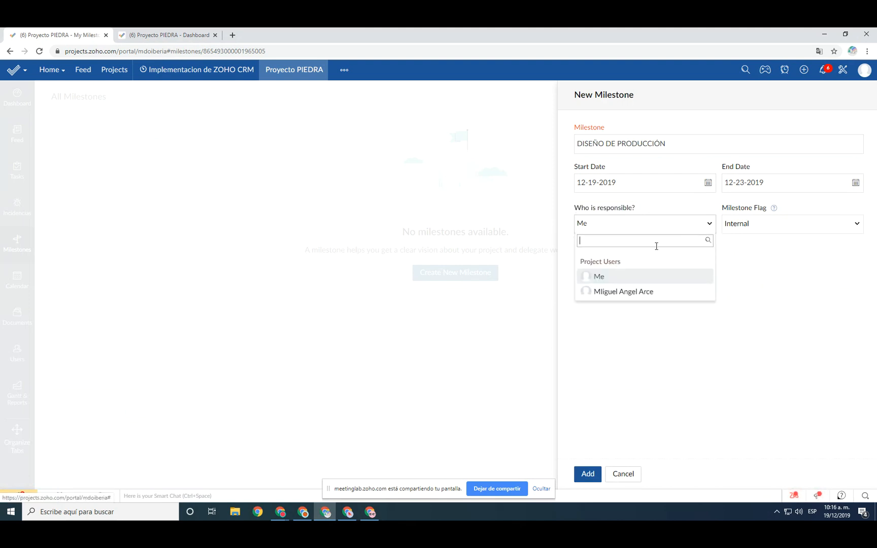
click(615, 277)
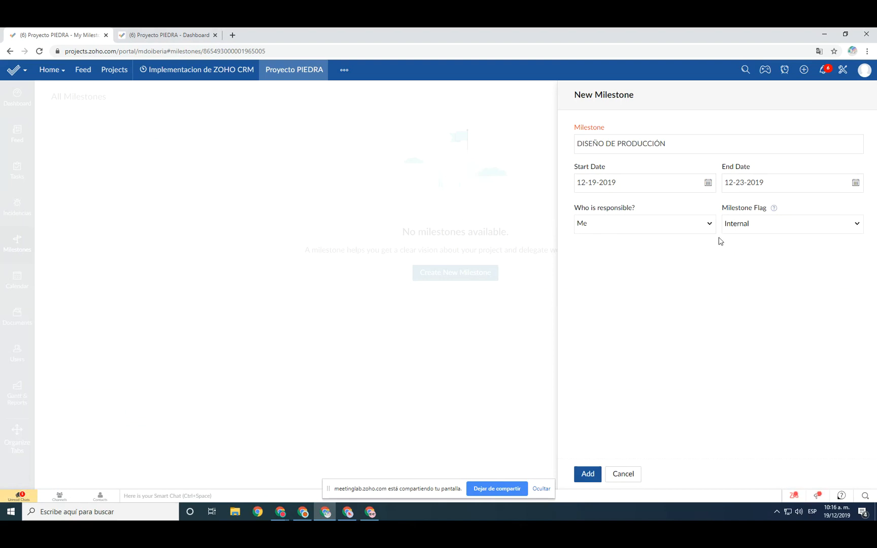
Set the new milestone's Milestone Flag to Internal
drag(720, 218, 768, 206)
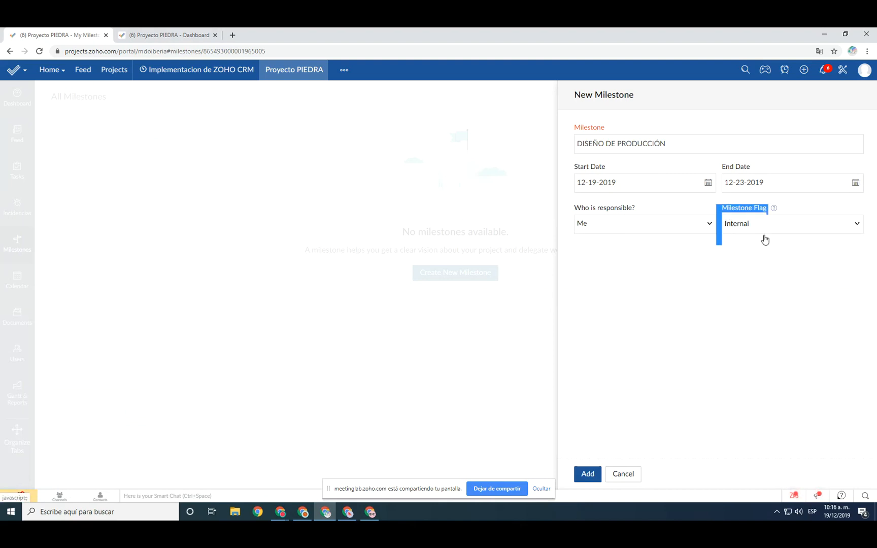
click(743, 242)
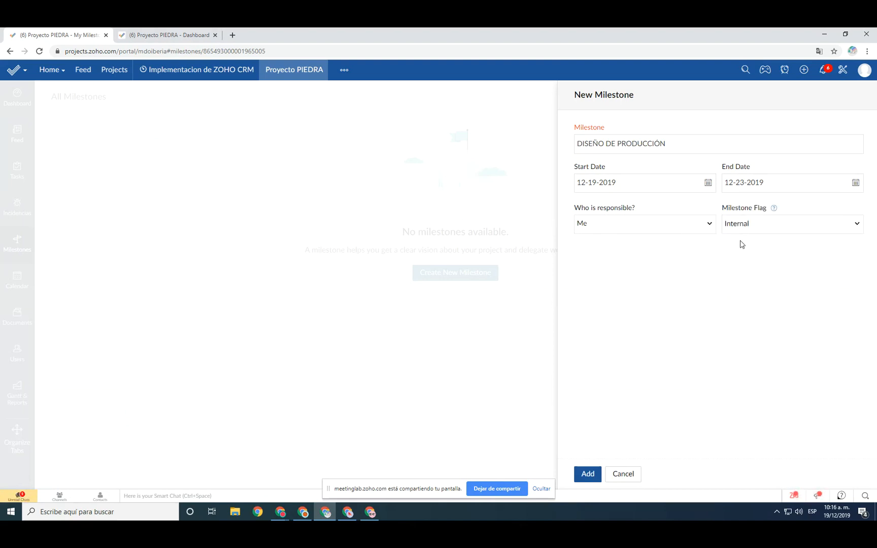
click(776, 226)
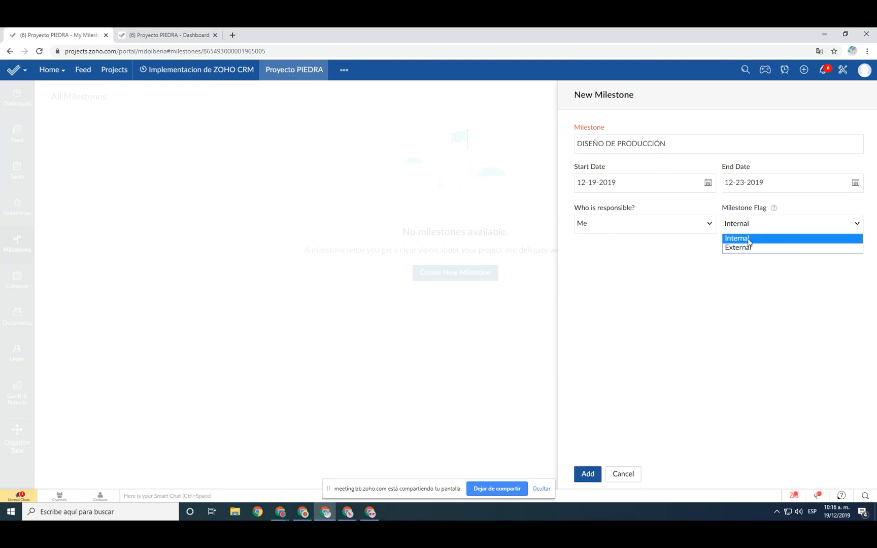
click(749, 242)
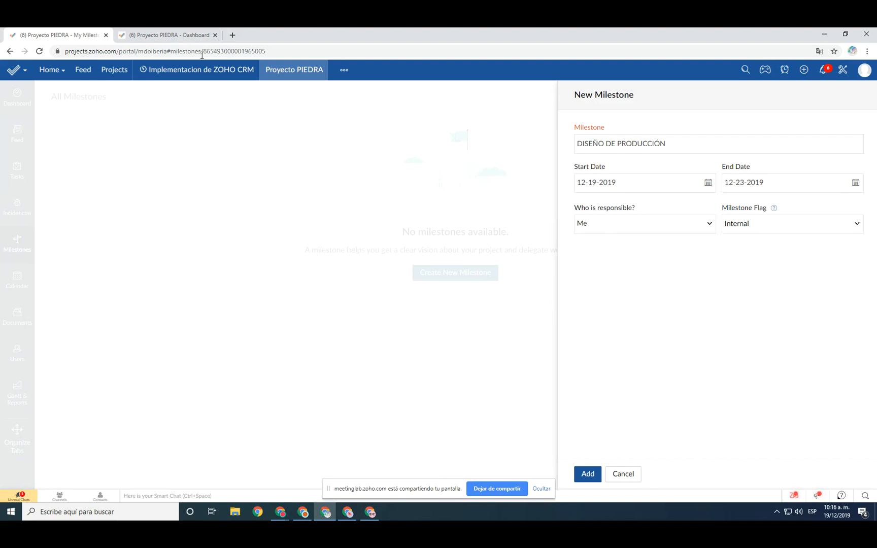
Examine the project's Users and Client Users lists and the Add Client User form in the second browser tab
click(180, 38)
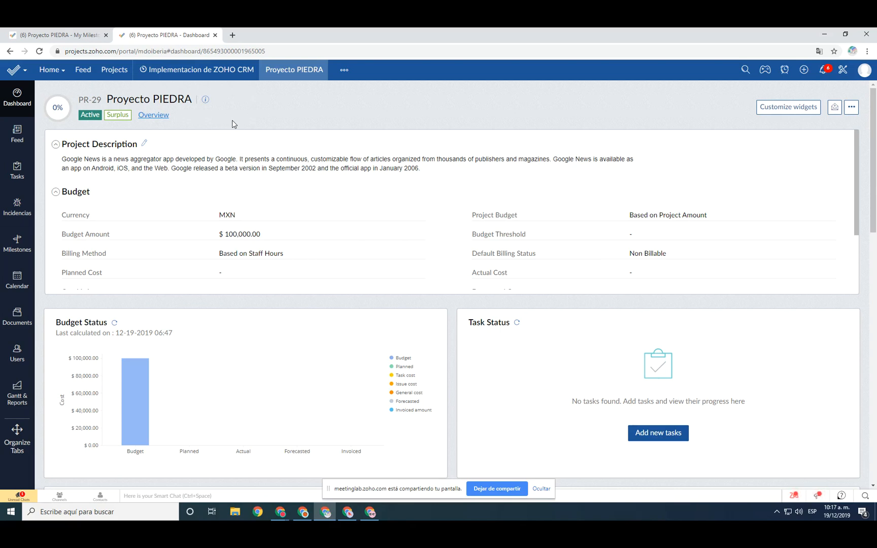
click(20, 358)
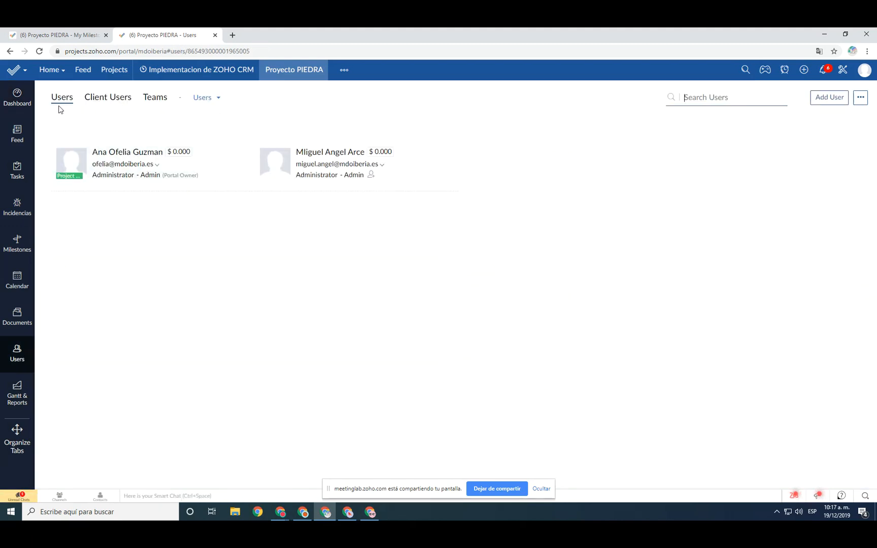
click(116, 99)
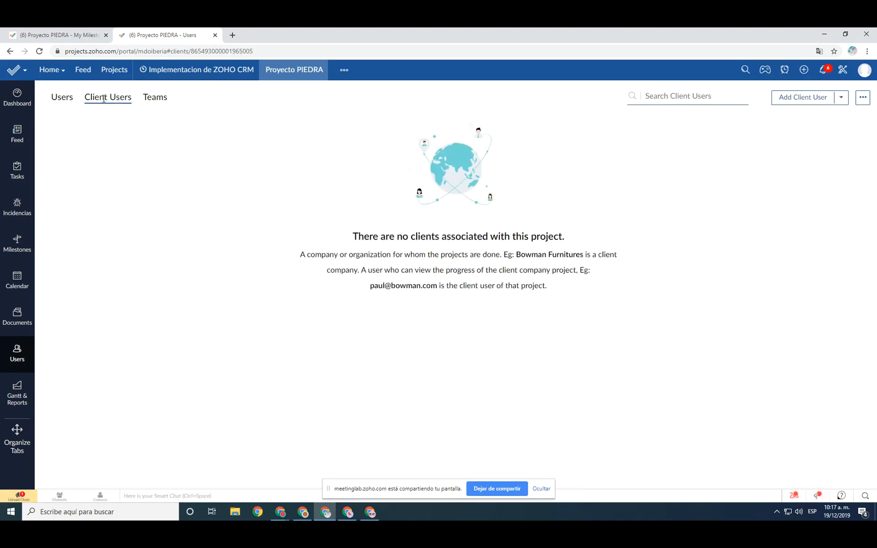
click(805, 98)
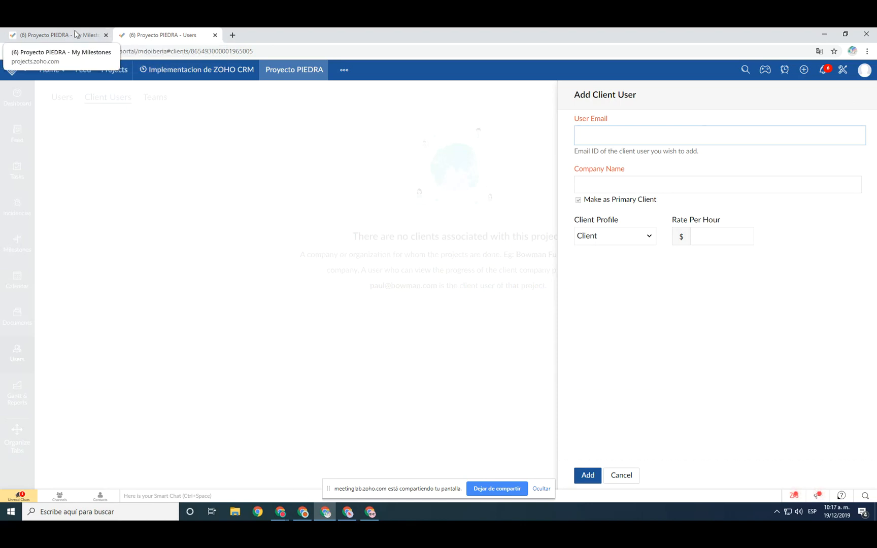
Return to the first browser tab, choose Internal as the Milestone Flag and add the DISEÑO DE PRODUCCIÓN milestone
click(55, 35)
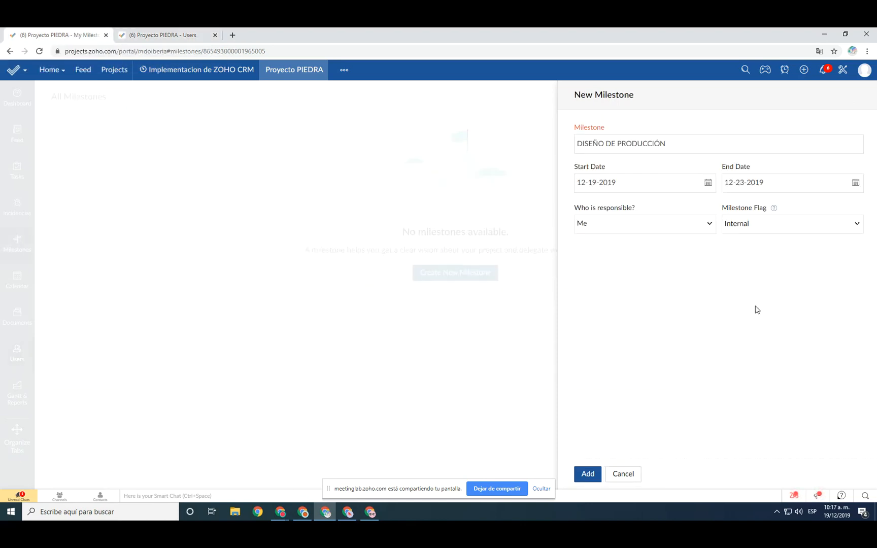
click(749, 225)
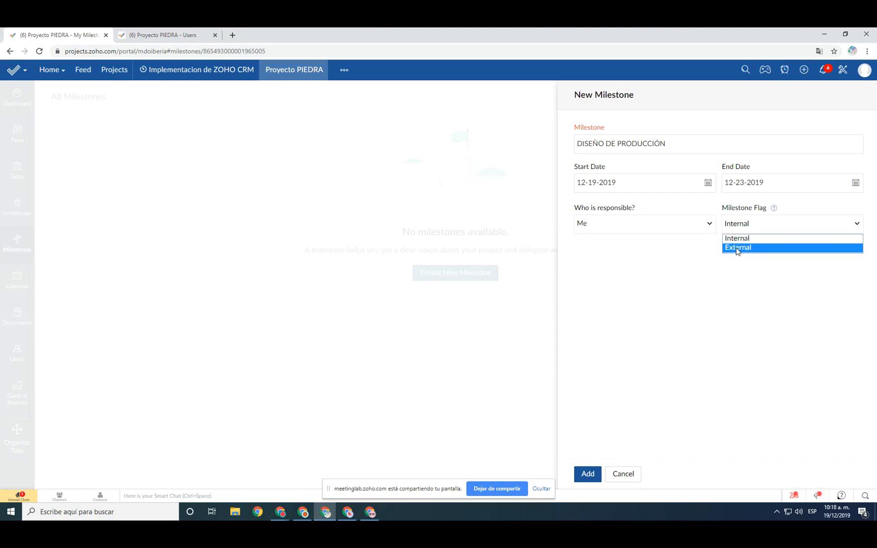
click(749, 239)
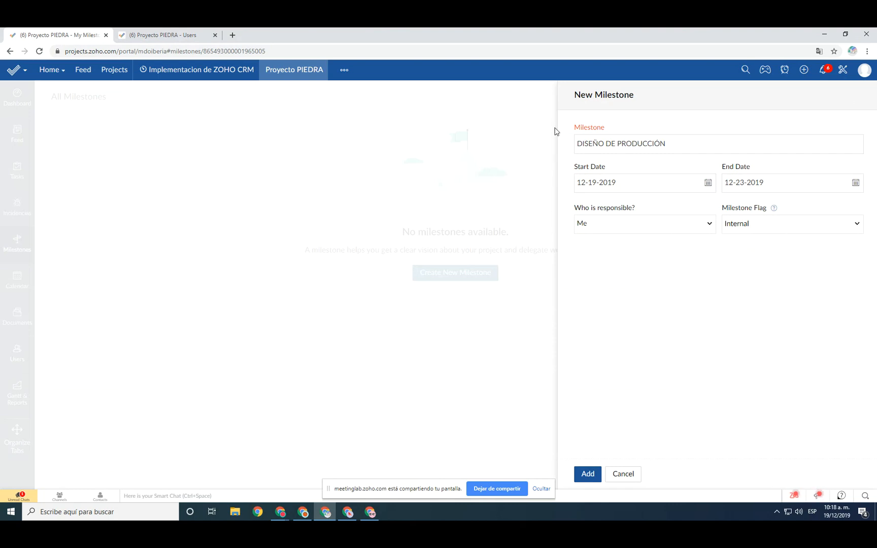
click(589, 479)
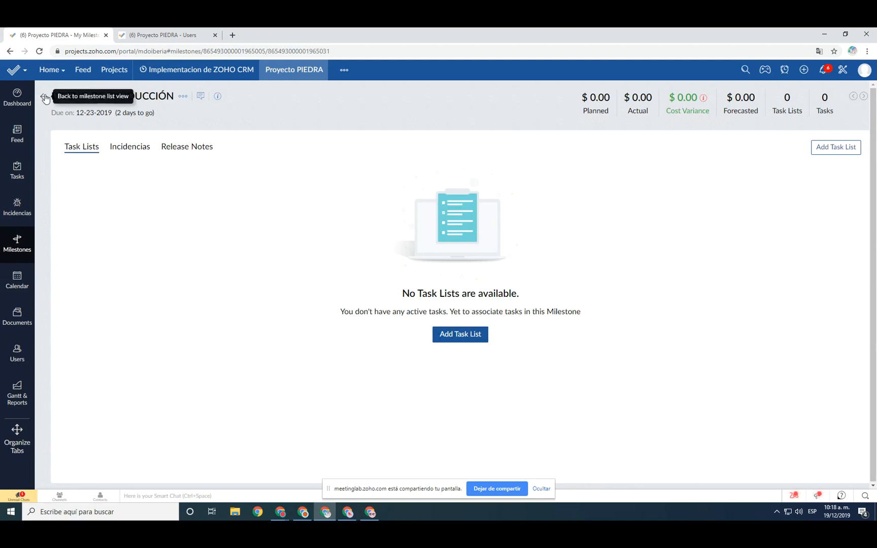
Examine the DISEÑO DE PRODUCCIÓN entry in the milestone list, including its owner, dates, tasks and incidencias columns
click(44, 98)
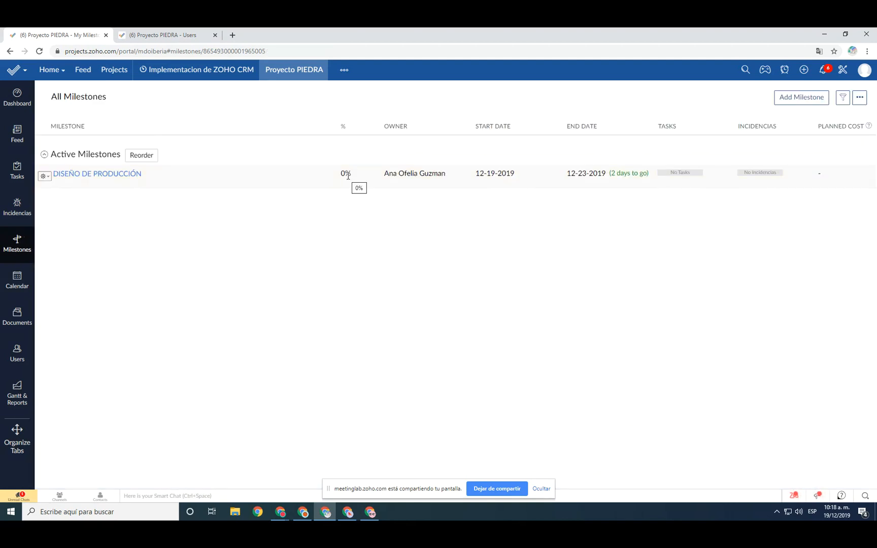
drag(451, 178, 384, 178)
click(478, 246)
drag(611, 173, 648, 246)
click(629, 177)
drag(658, 128, 695, 130)
click(776, 294)
double_click(668, 130)
click(712, 305)
drag(739, 128, 783, 125)
click(757, 292)
drag(656, 133, 678, 130)
drag(732, 130, 772, 128)
click(755, 250)
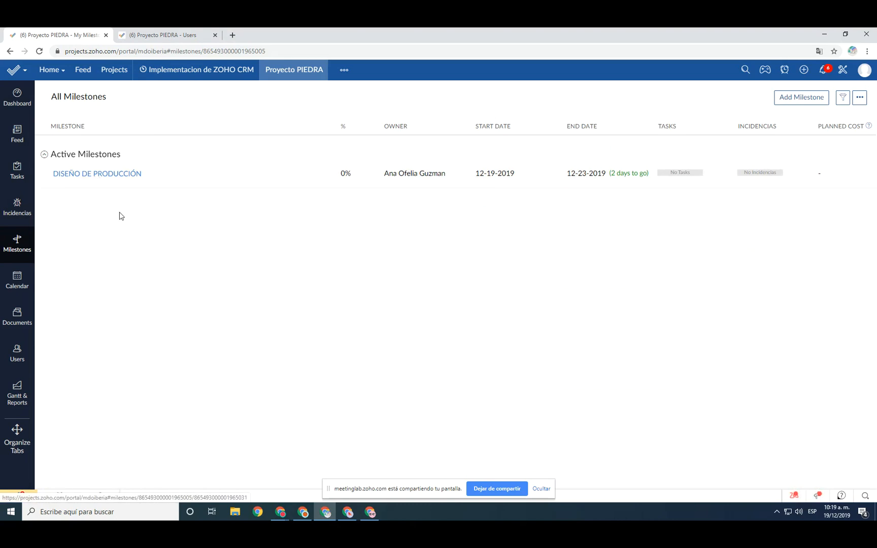
drag(656, 131, 685, 127)
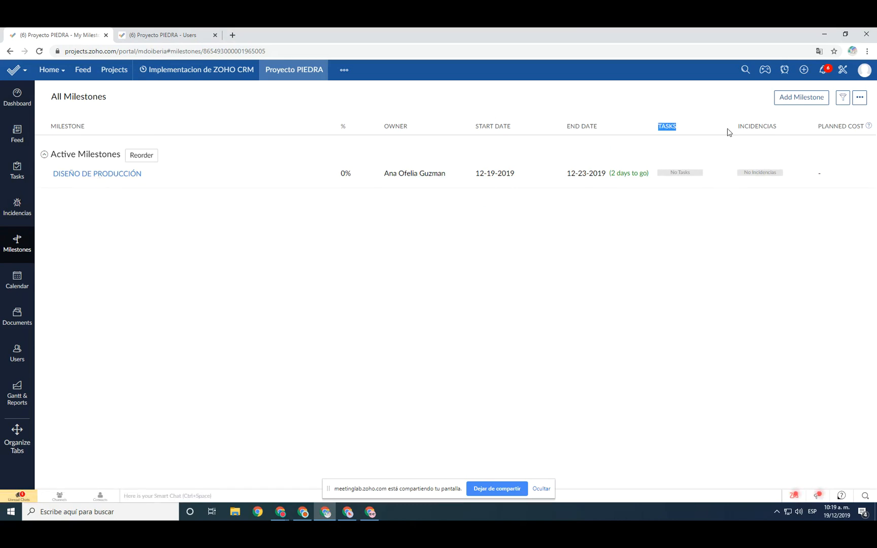
drag(731, 130, 779, 128)
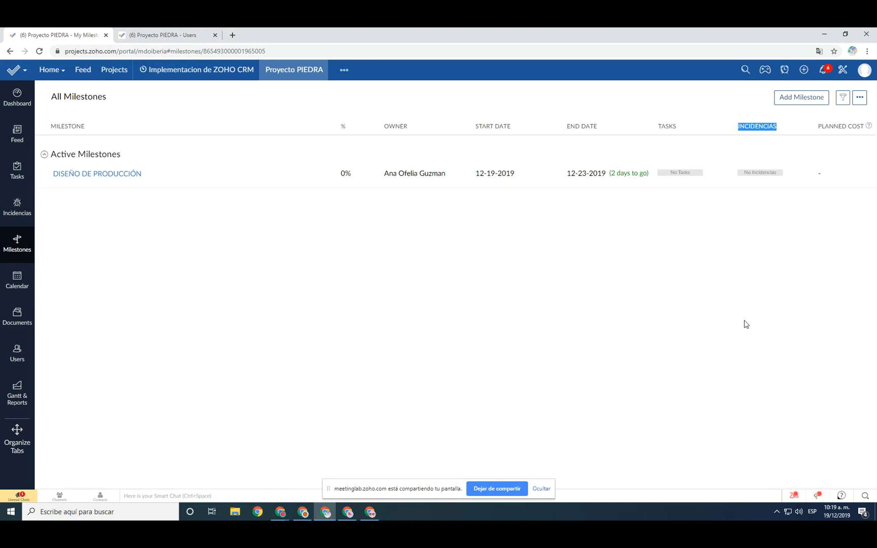
click(566, 318)
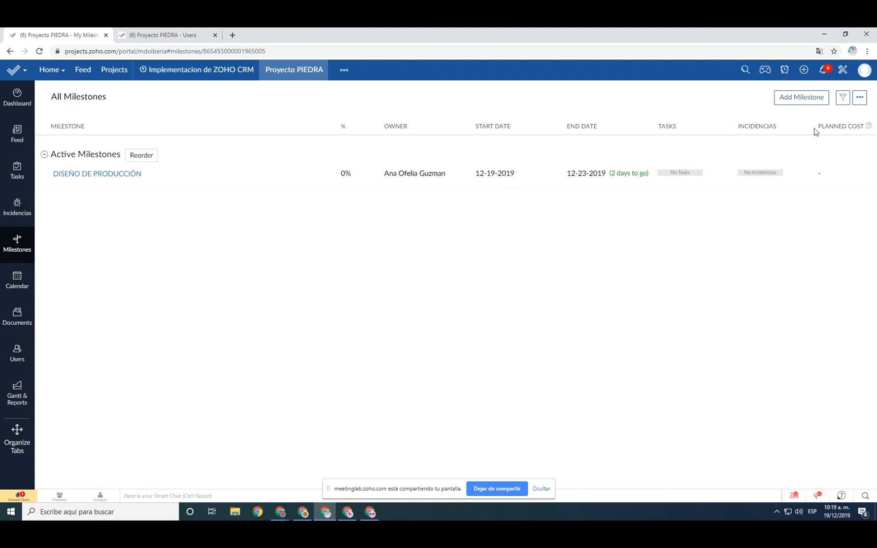
Start a new milestone and name it ABASTECIMIENTO
click(802, 99)
text(a)
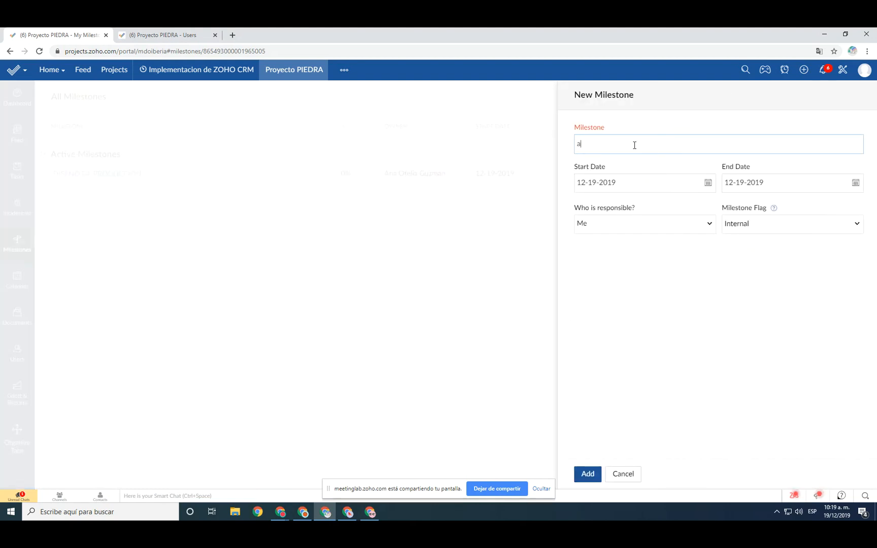
text(bastecimiento)
key(BackSpace)
key(BackSpace)
key(BackSpace)
key(BackSpace)
key(BackSpace)
key(BackSpace)
key(BackSpace)
key(BackSpace)
key(BackSpace)
key(BackSpace)
key(BackSpace)
text(ABASTECIMIENTO)
Set the ABASTECIMIENTO milestone's start date to 12-23-2019 and its end date to 12-27-2019
click(708, 183)
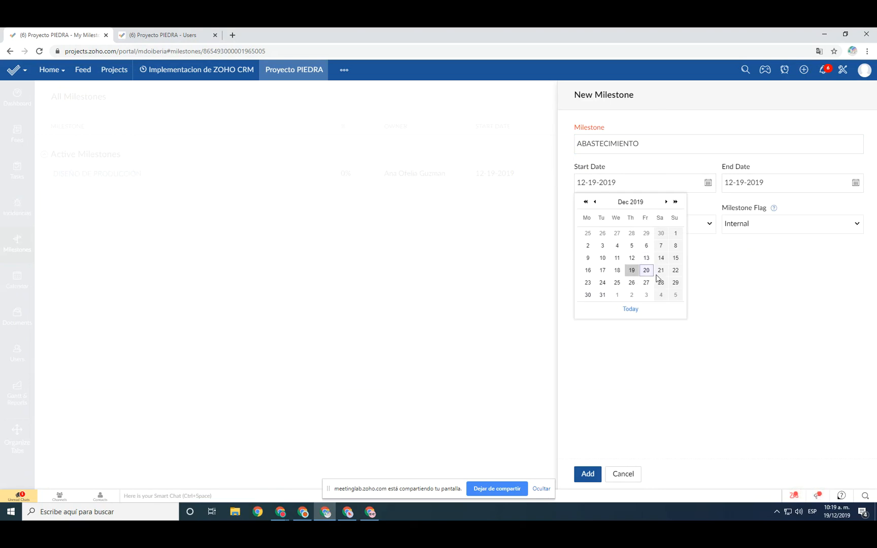
click(588, 282)
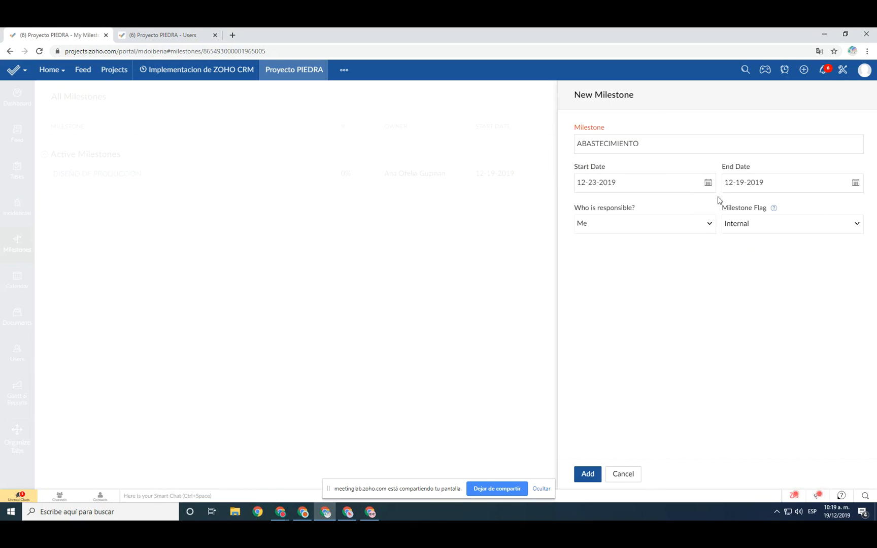
click(856, 184)
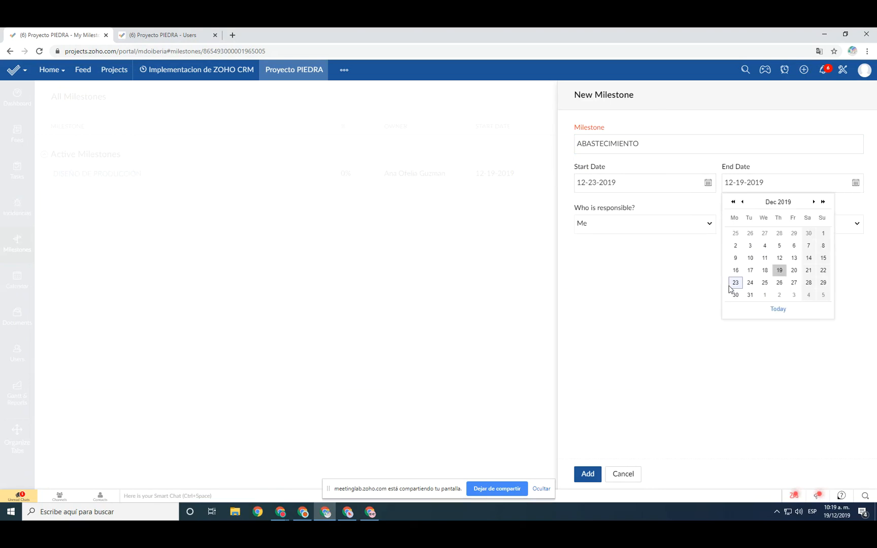
click(794, 283)
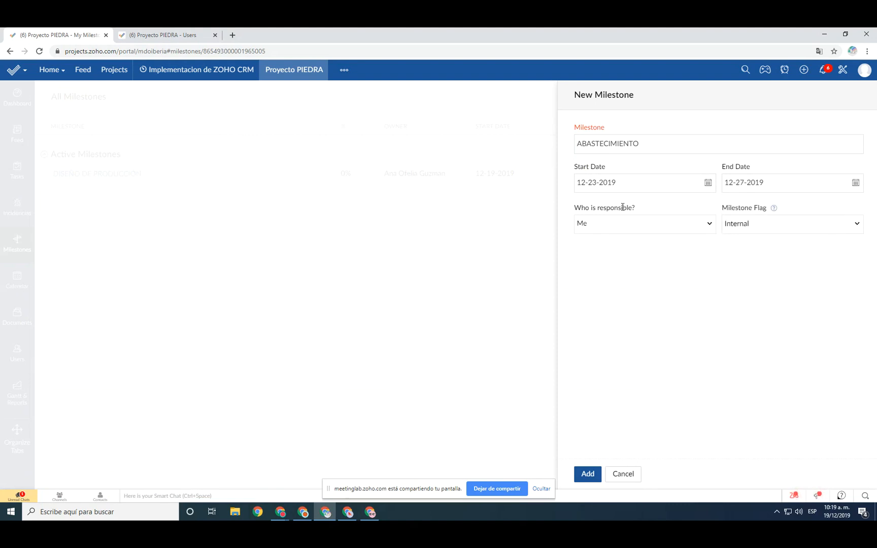
Choose Me as the person responsible for ABASTECIMIENTO, add the milestone and return to the milestone list
drag(648, 215, 566, 212)
click(600, 230)
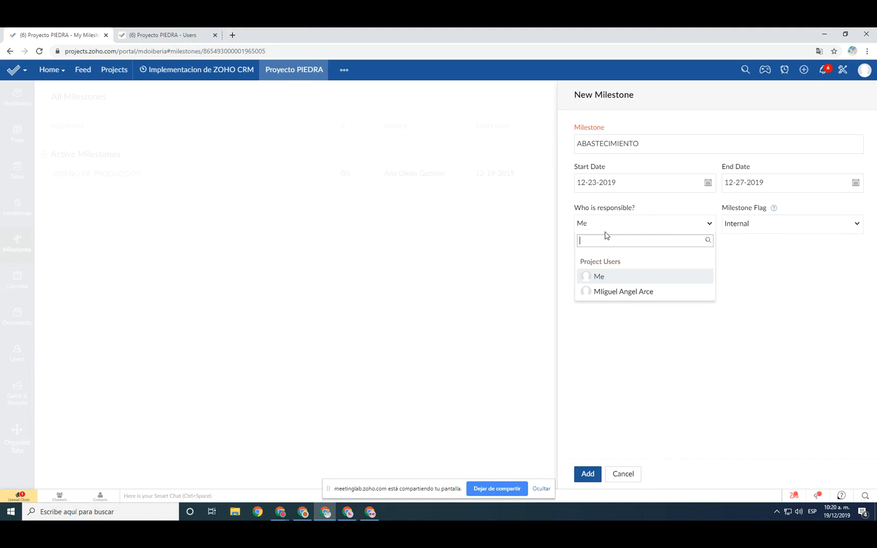
click(623, 278)
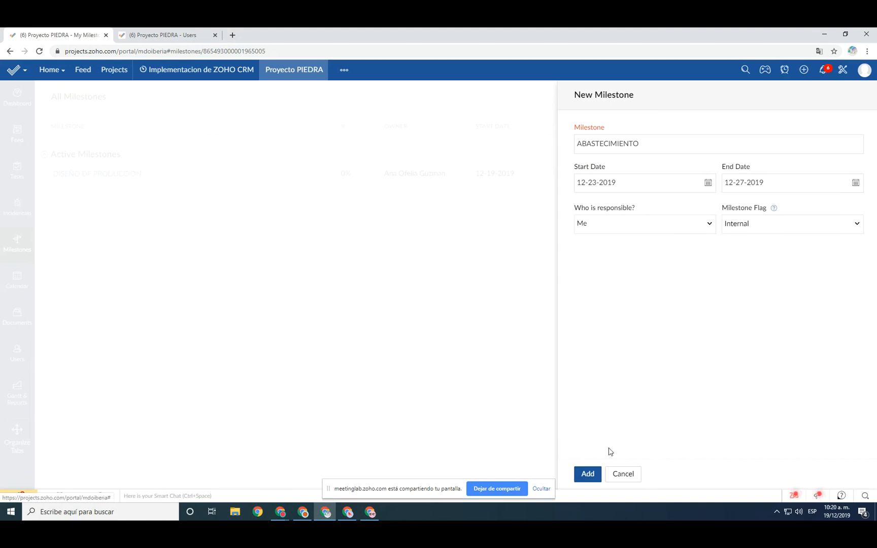
click(598, 473)
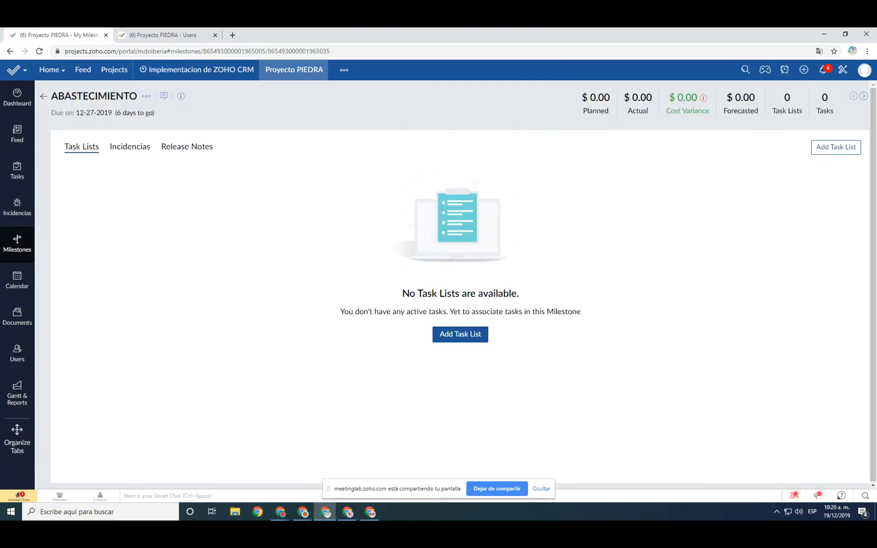
click(44, 96)
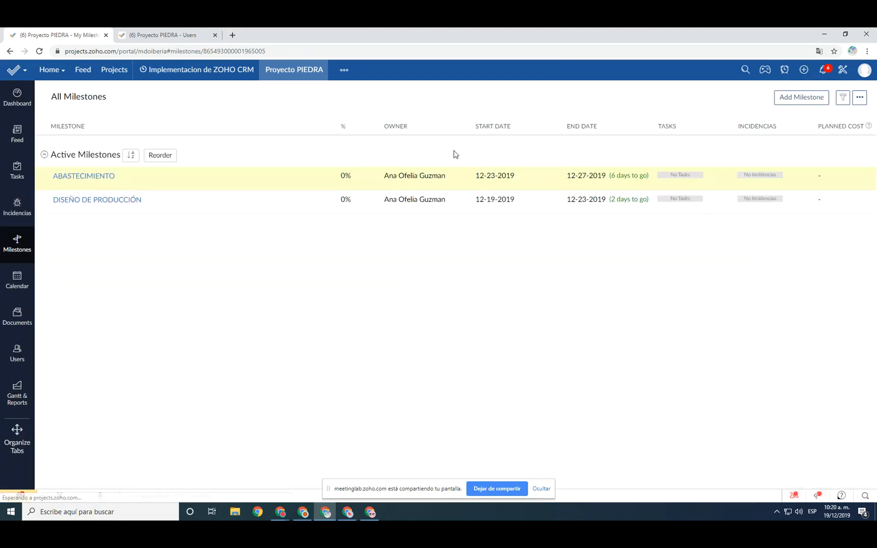
Start another new milestone and name it PRODUCCIÓN
click(802, 97)
click(715, 142)
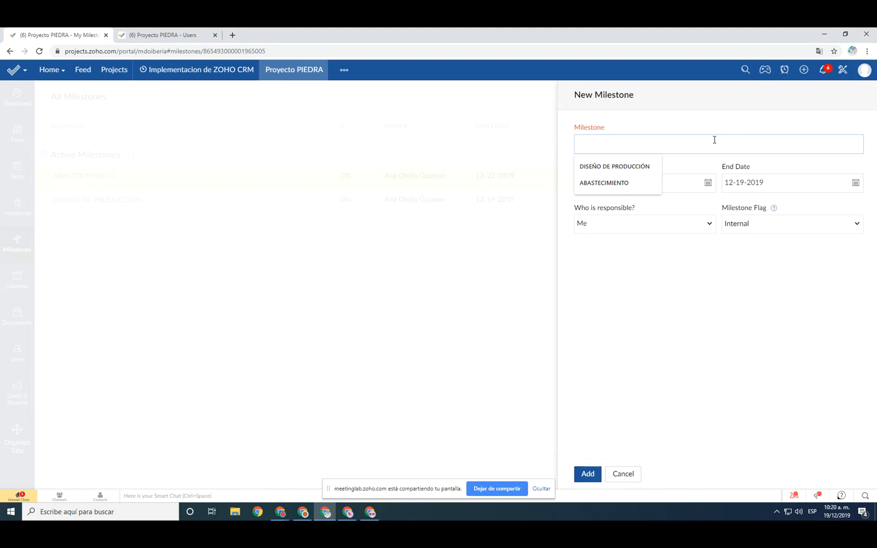
text(perop)
text(PRODUCCIÓN)
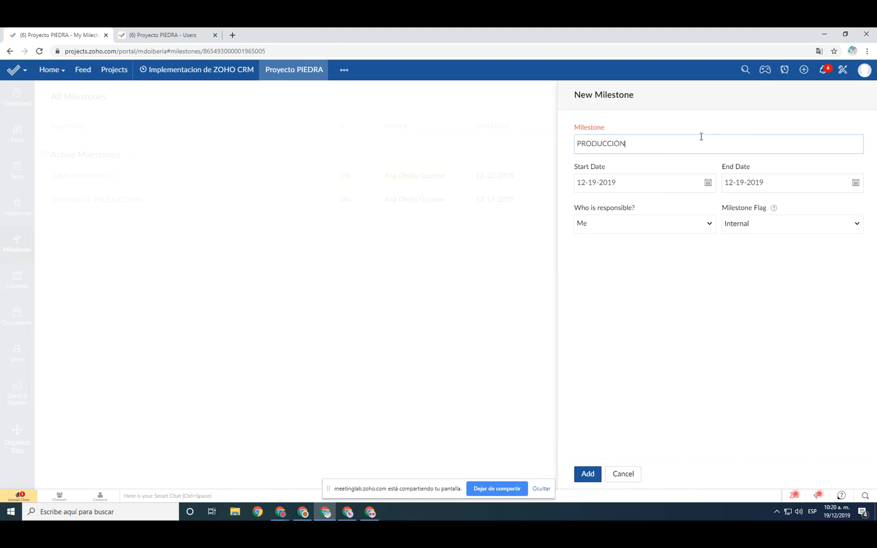
Set the PRODUCCIÓN milestone's start date to 12-27-2019 and its end date to 01-10-2020
click(708, 182)
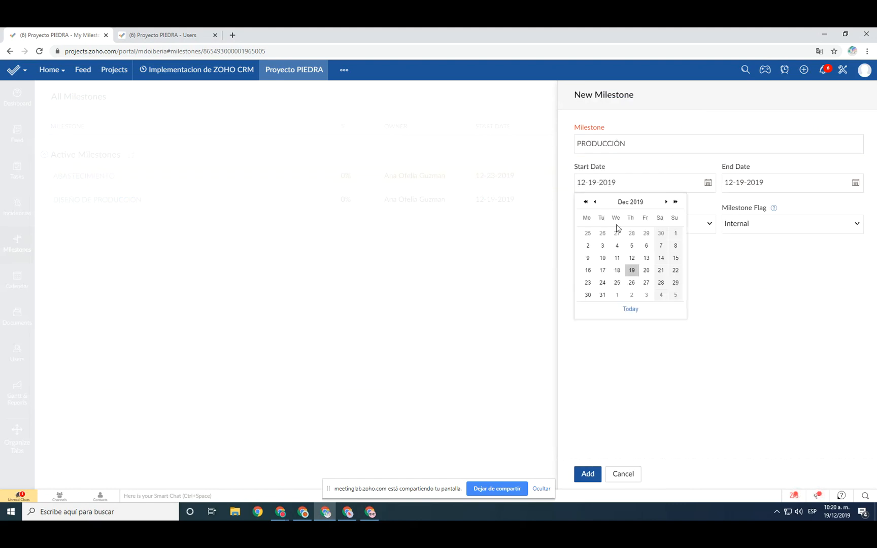
click(646, 282)
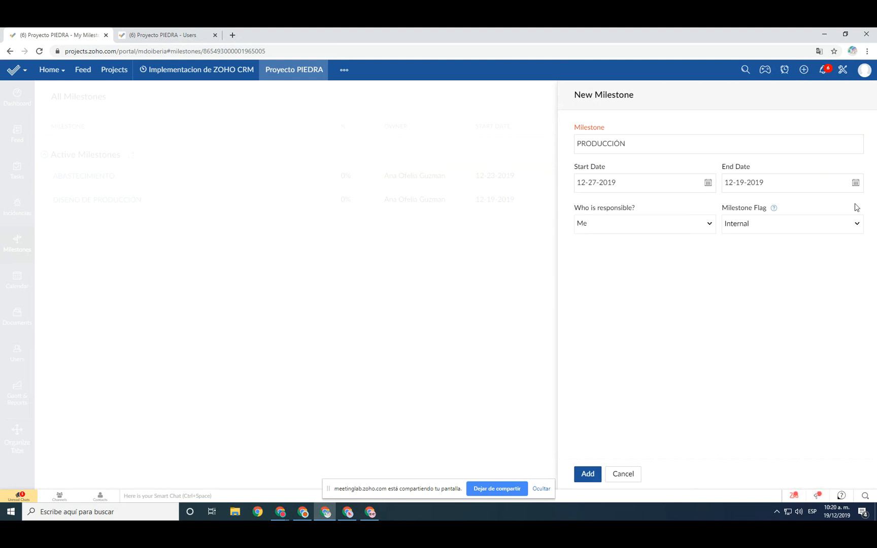
click(856, 183)
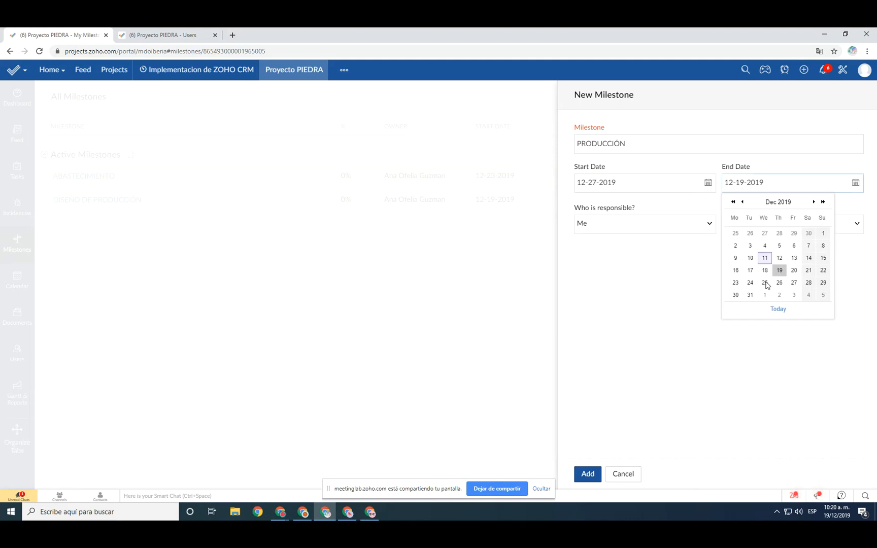
click(814, 202)
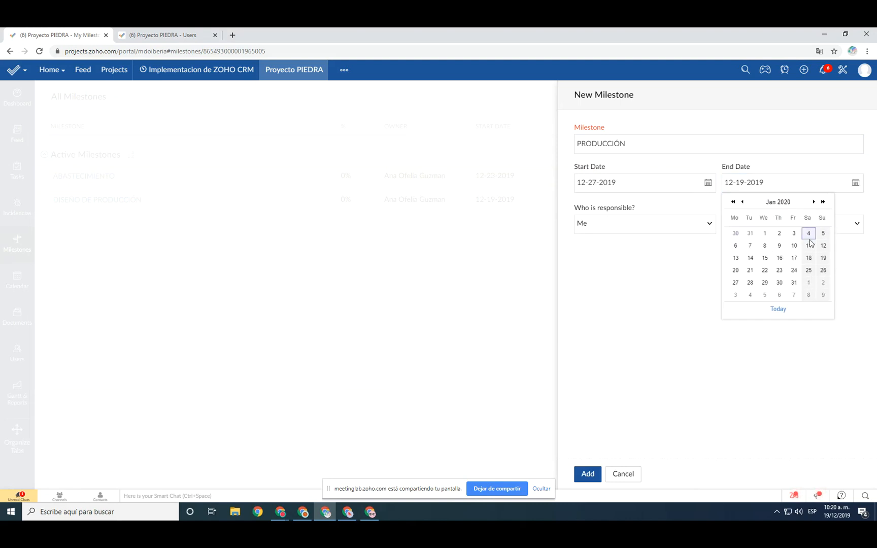
click(794, 246)
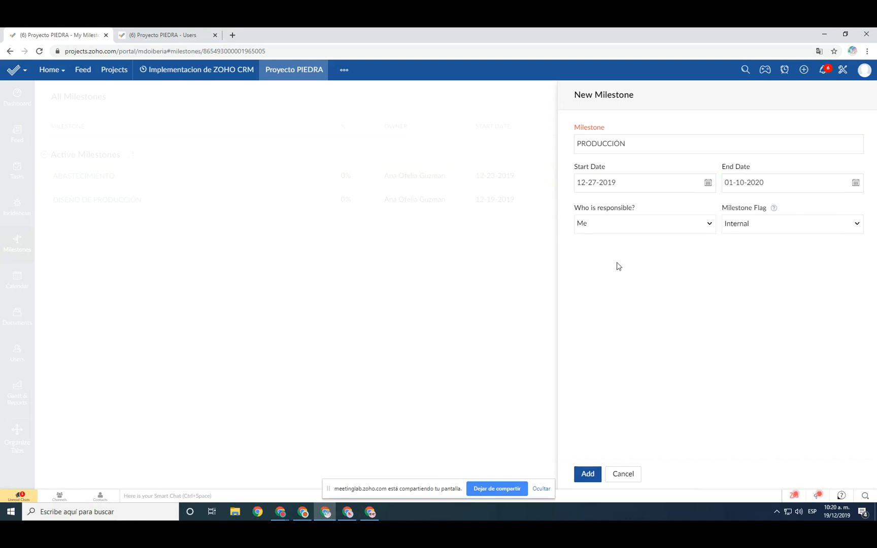
Choose Me as the person responsible for PRODUCCIÓN, add the milestone and go back to the milestone list
click(622, 223)
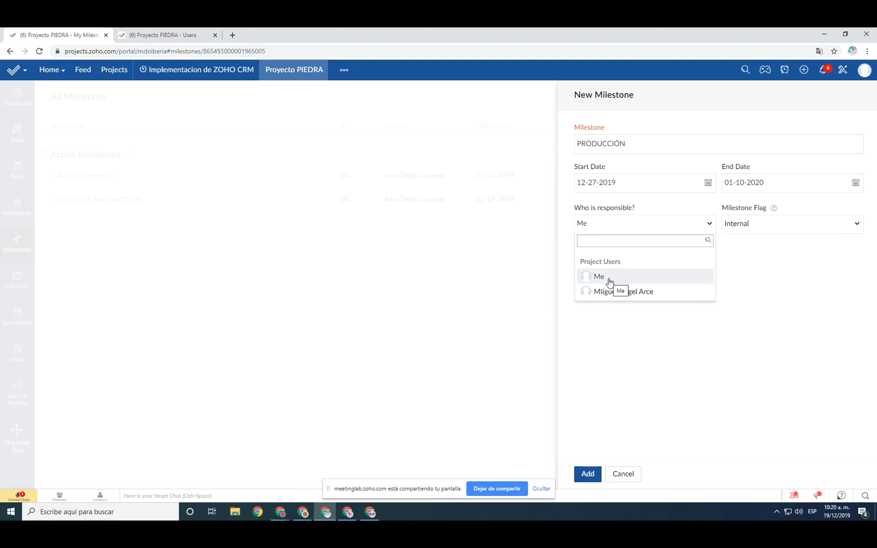
click(609, 277)
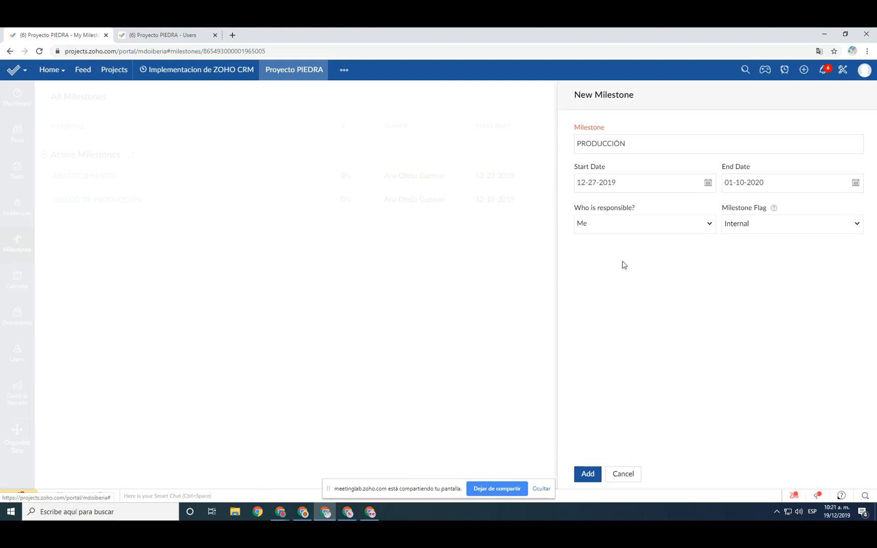
click(589, 474)
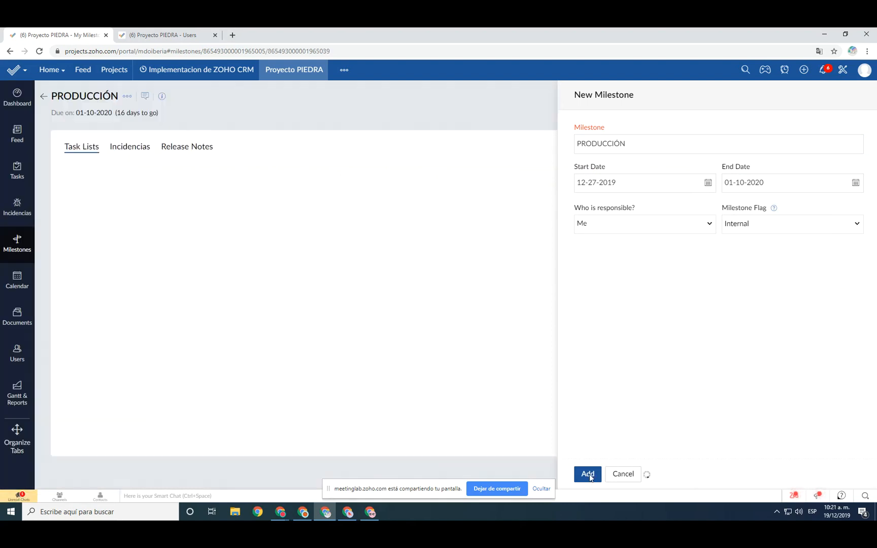
click(44, 96)
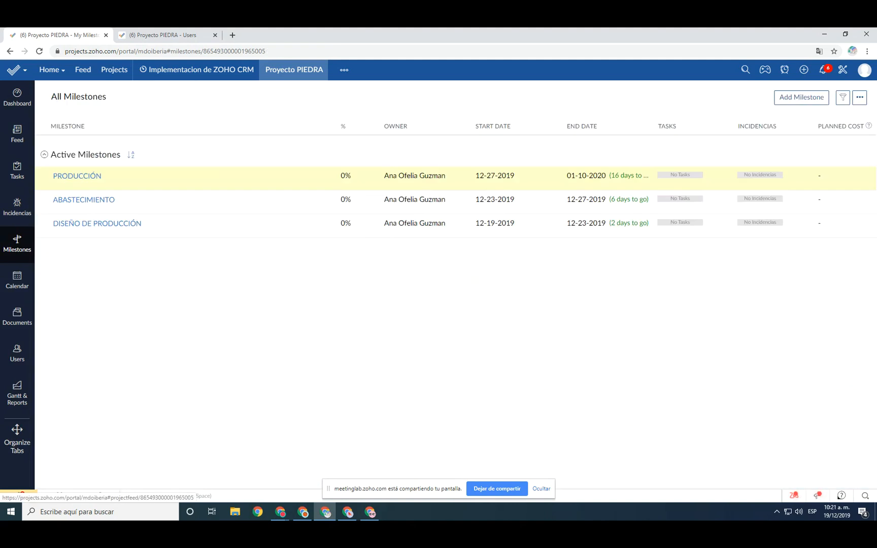
Start a further new milestone and name it ENVÍO
click(806, 101)
click(739, 144)
text(e)
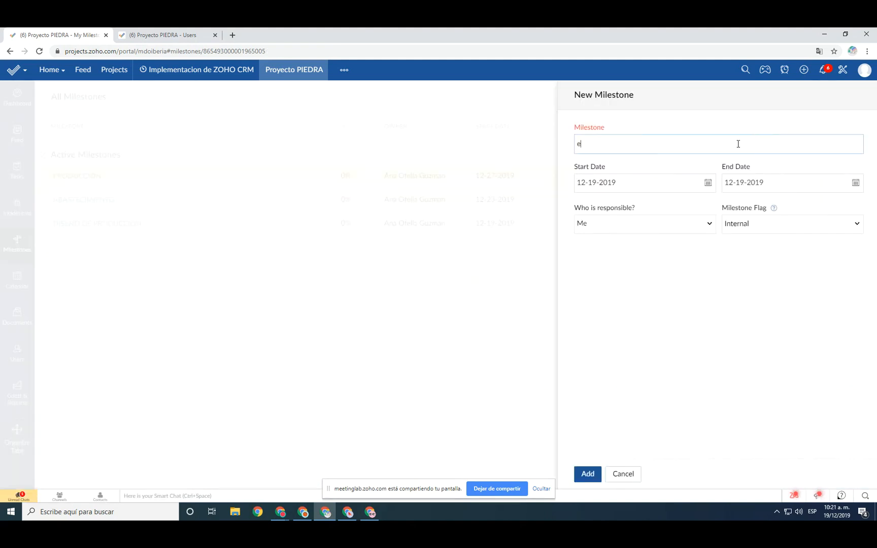
text(NVÍO)
Set the ENVÍO milestone's start date to 01-13-2020 and its end date to 01-17-2020
click(709, 183)
click(666, 202)
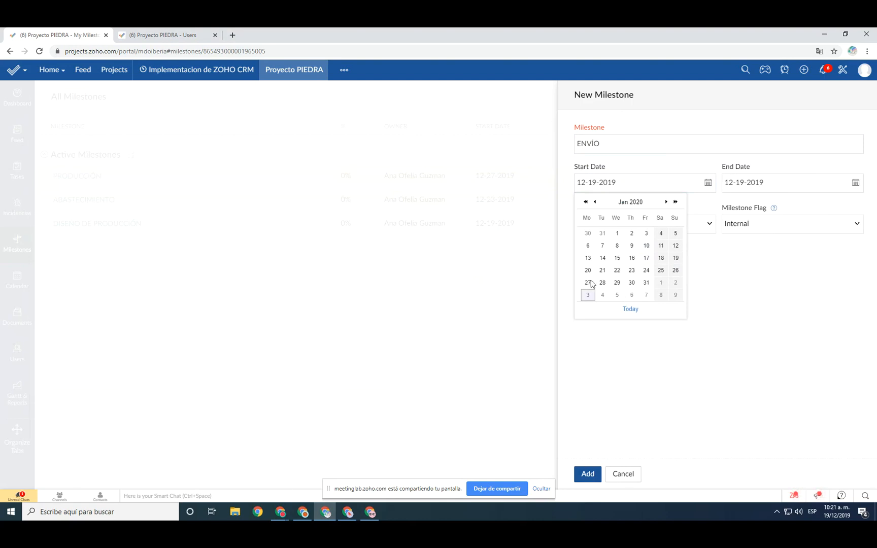
click(588, 258)
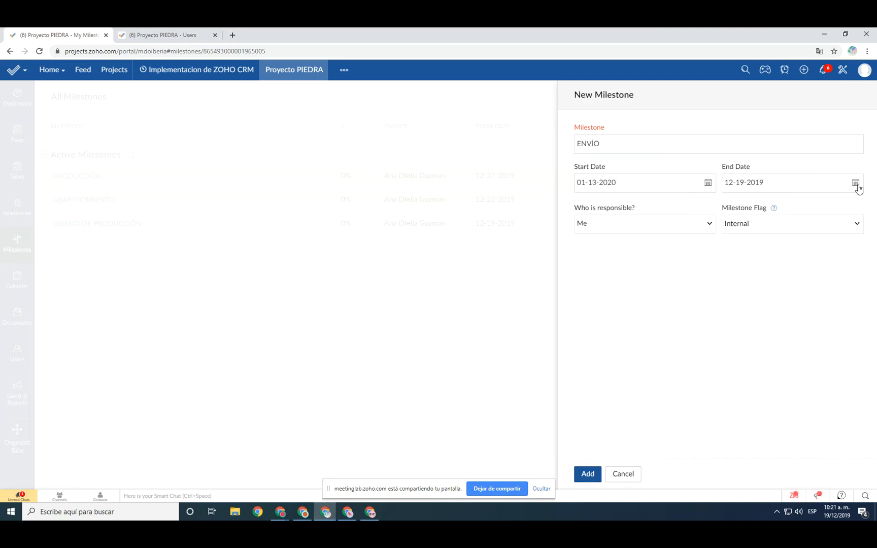
click(856, 183)
click(814, 201)
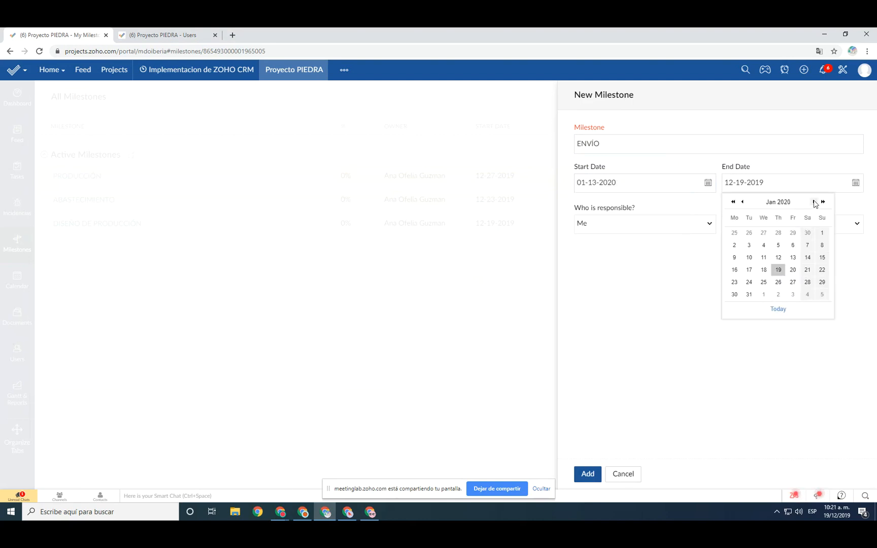
click(794, 258)
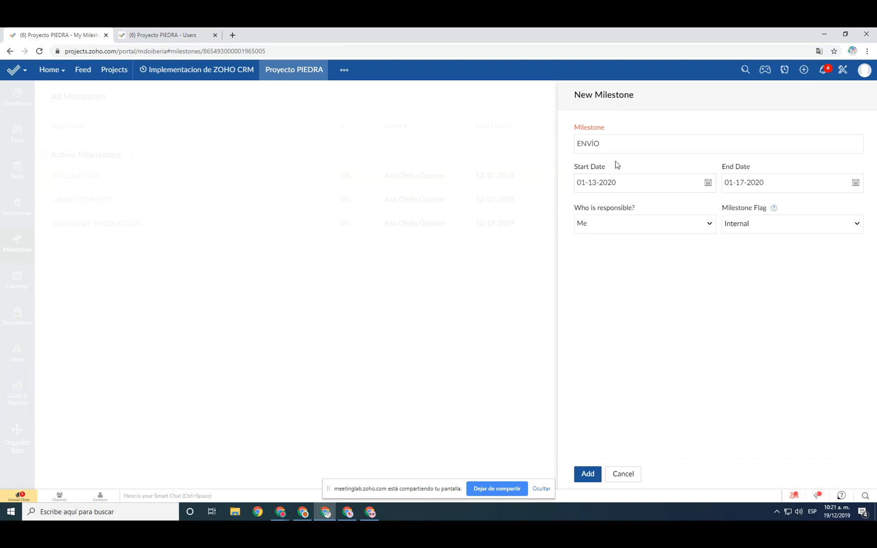
Choose Me as the person responsible for ENVÍO, add the milestone and go back to the milestone list
click(661, 231)
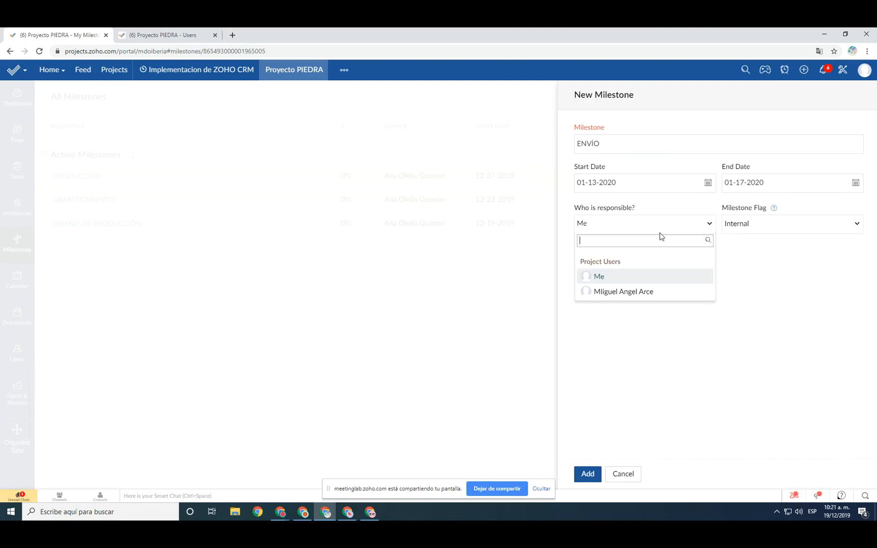
click(617, 283)
click(586, 479)
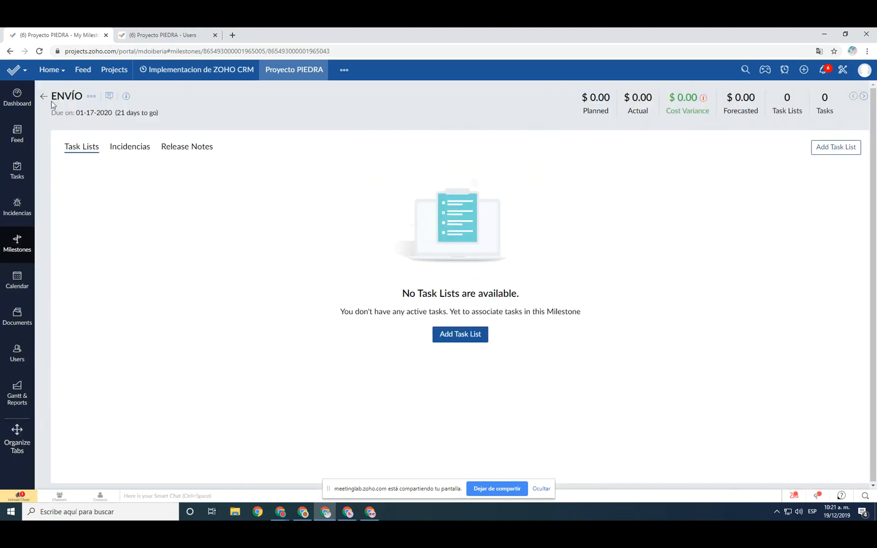
click(45, 98)
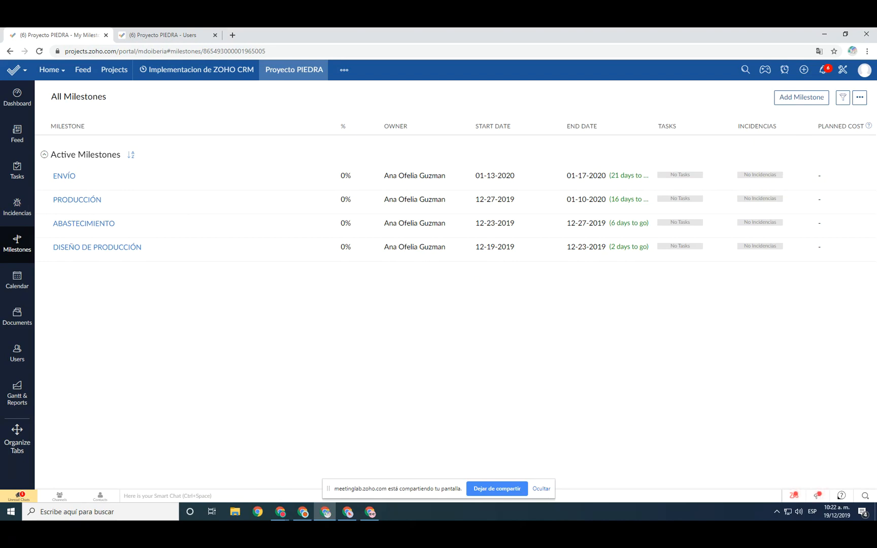
Look up the tasks of the Proyectos Instalados PIEDRA project template in the INDEKO portal, and return to Proyecto PIEDRA's milestones
key(alt+Tab)
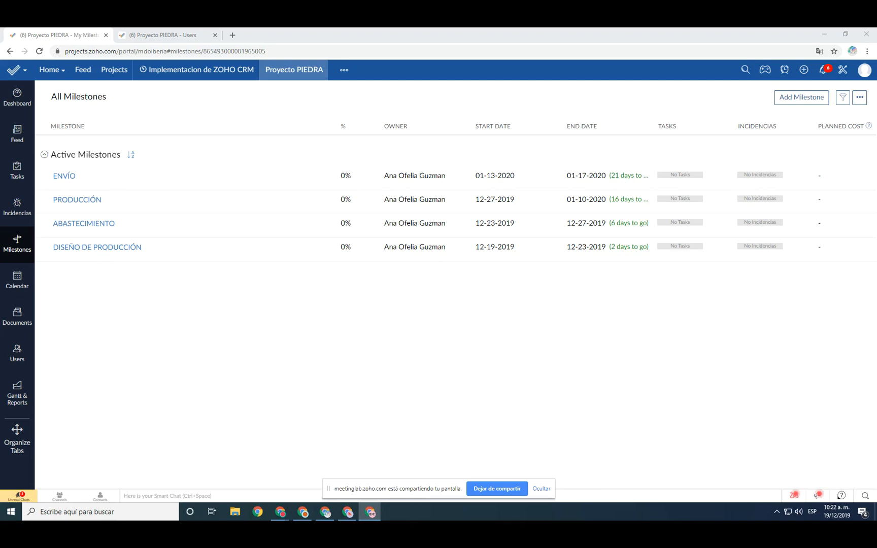
drag(18, 380, 243, 28)
click(113, 72)
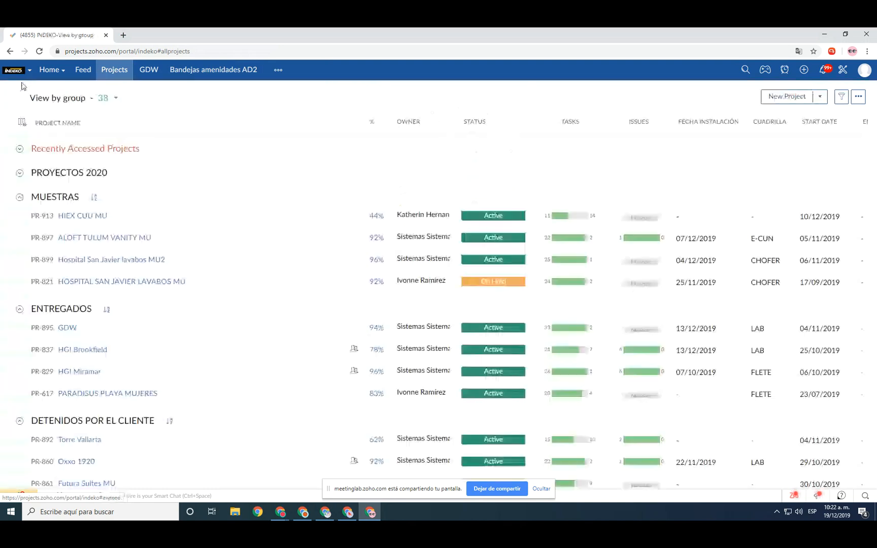
click(115, 98)
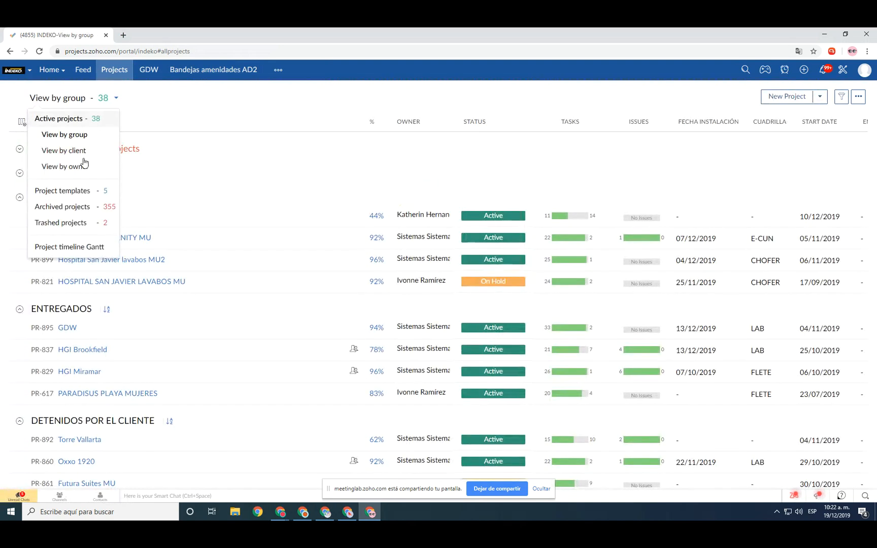
click(74, 193)
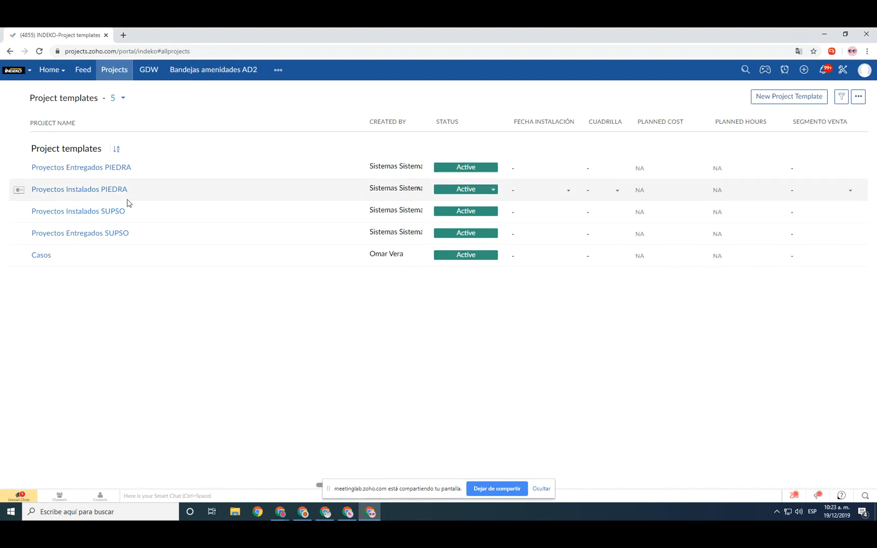
click(76, 190)
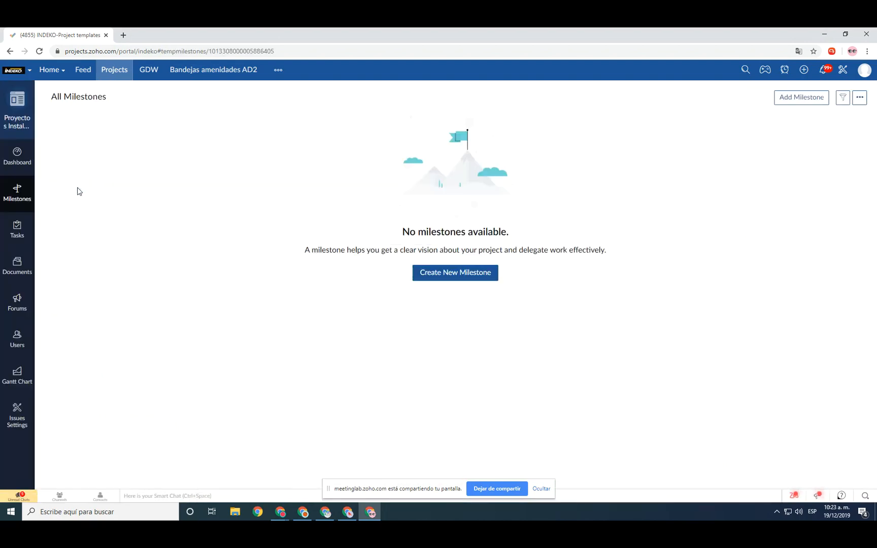
click(18, 231)
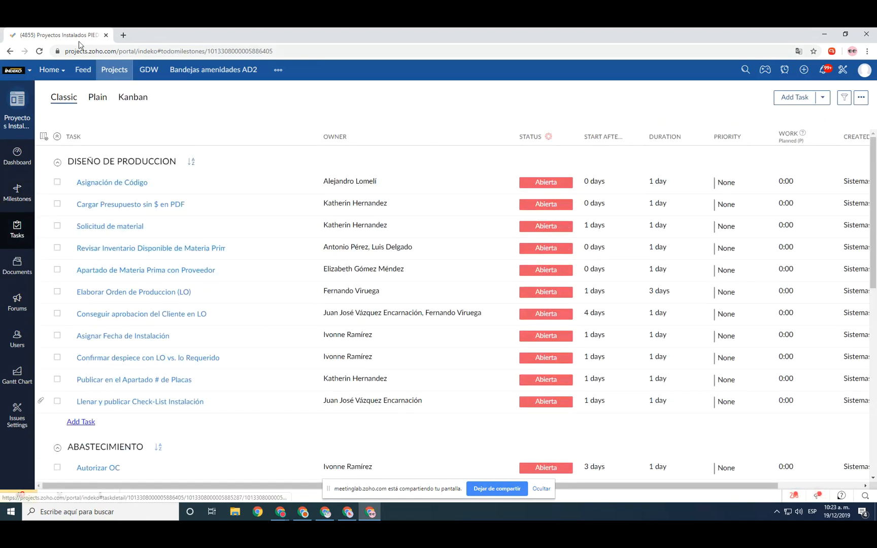
drag(0, 182, 0, 305)
click(390, 434)
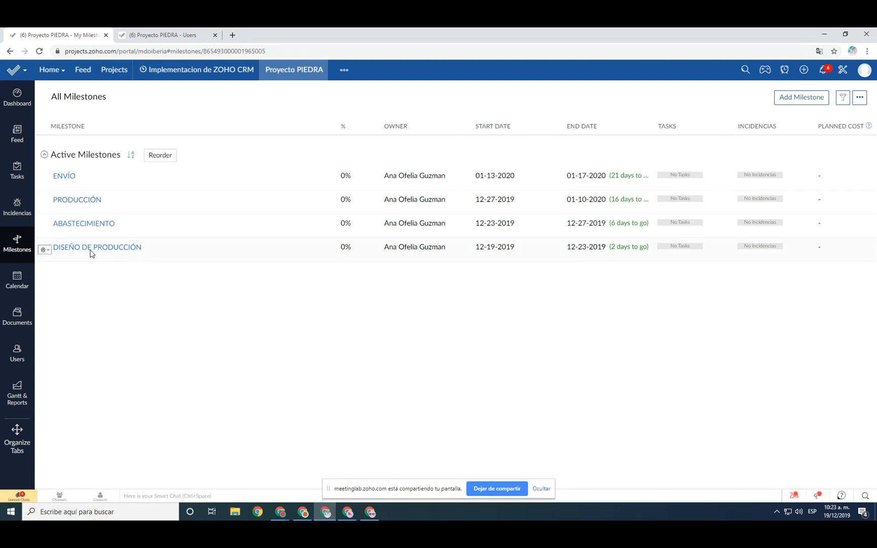
Reorder the milestones as DISEÑO DE PRODUCCIÓN, ABASTECIMIENTO, PRODUCCIÓN, ENVÍO and save the order
click(165, 160)
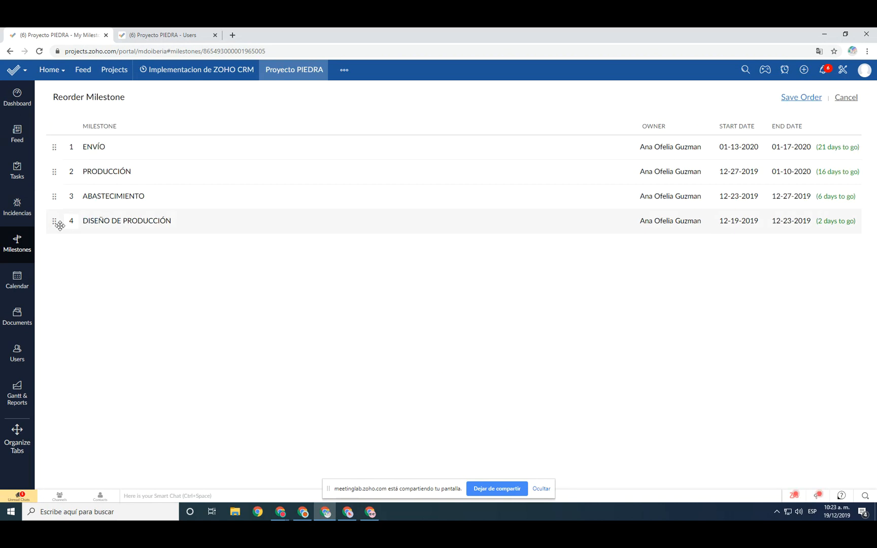
drag(57, 221, 94, 191)
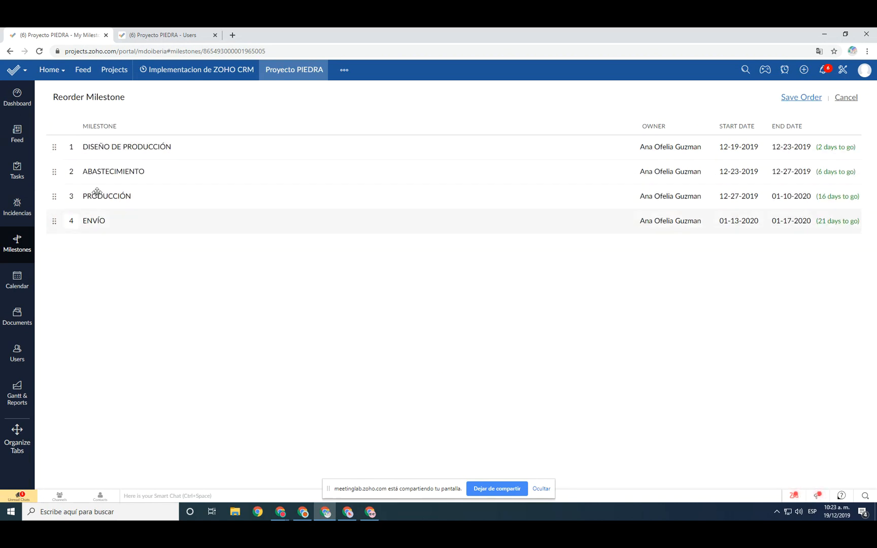
click(803, 98)
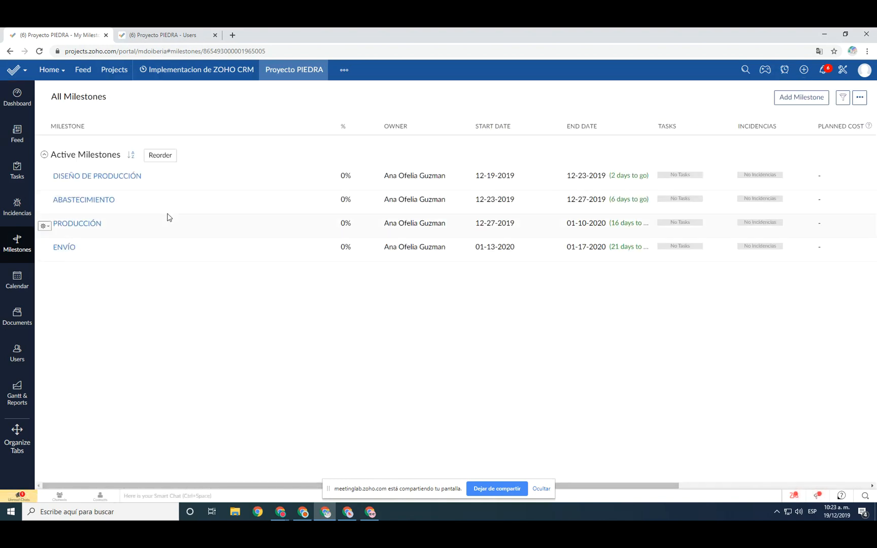
Open the DISEÑO DE PRODUCCIÓN milestone and start adding a task list to it
click(115, 177)
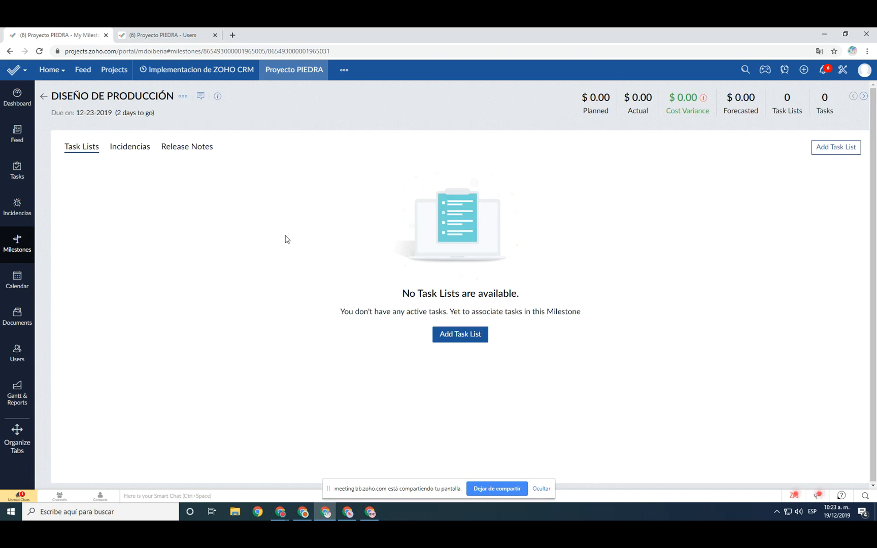
drag(584, 314, 352, 320)
click(352, 321)
drag(397, 311, 336, 312)
click(321, 387)
click(370, 513)
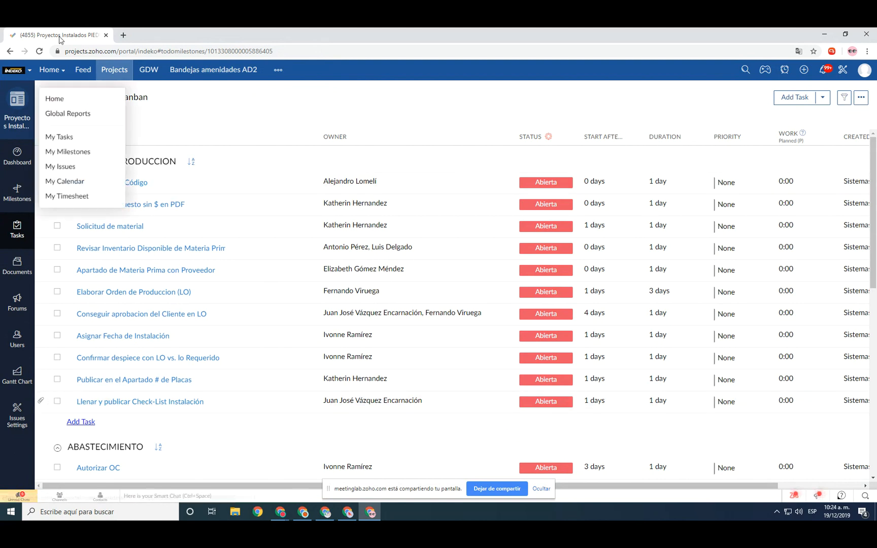
drag(80, 38, 0, 128)
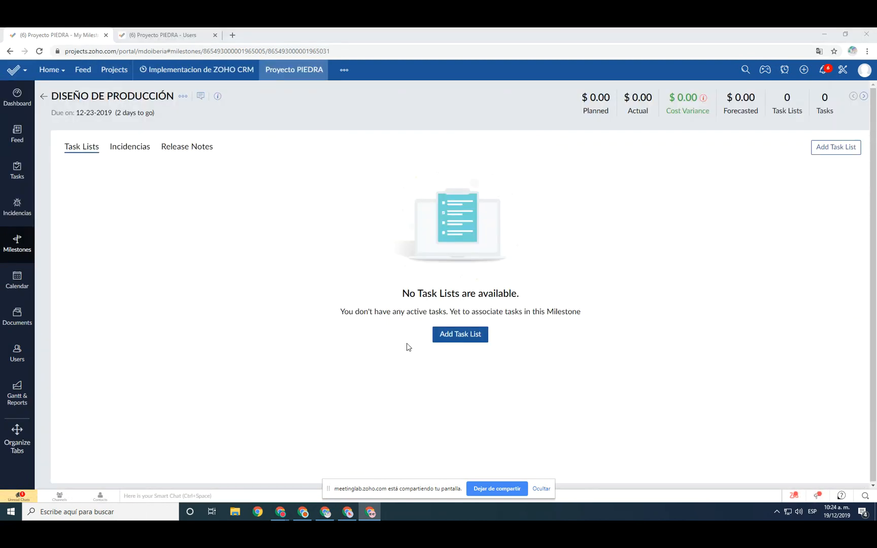
click(479, 347)
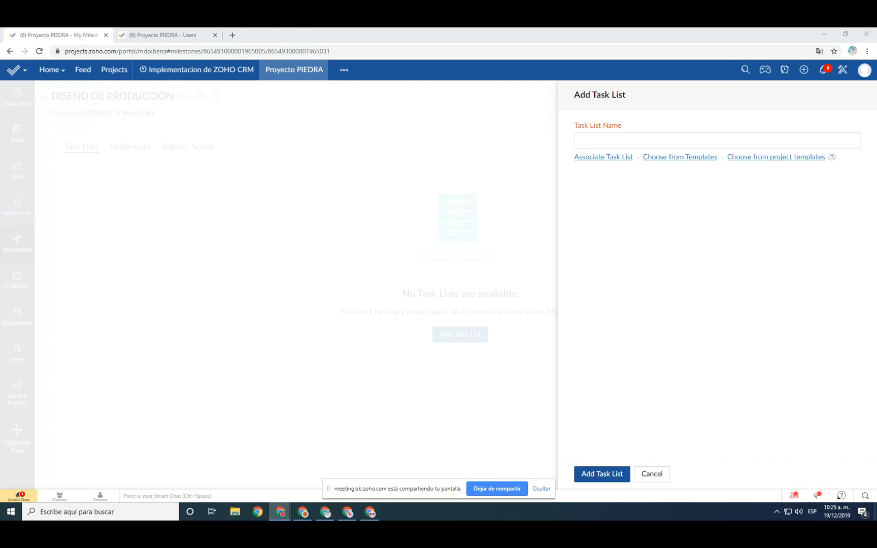
click(670, 141)
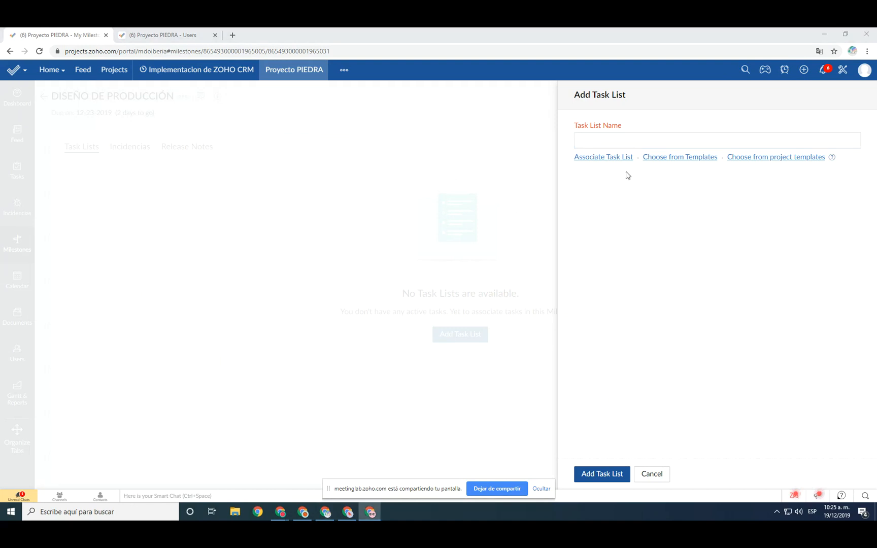
click(635, 138)
text(Asgnación de codigo)
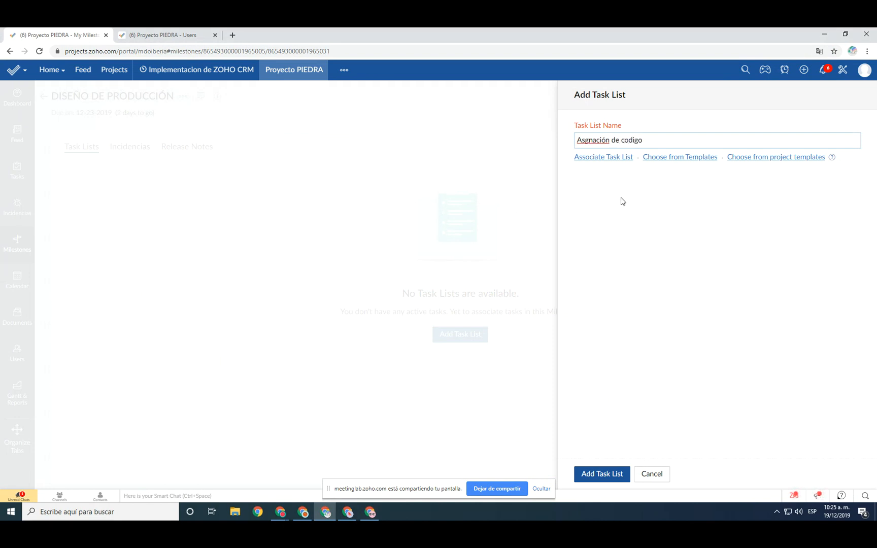
right_click(592, 136)
click(601, 143)
right_click(625, 140)
click(644, 147)
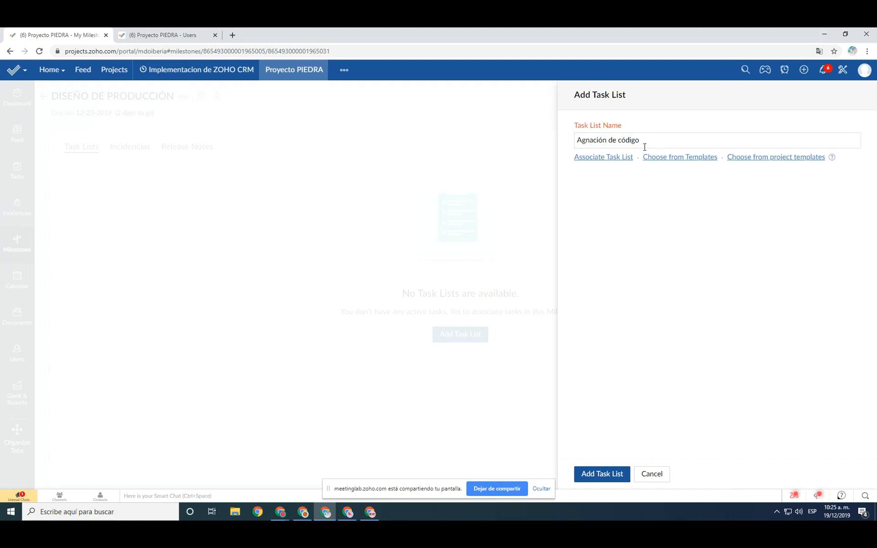
Set the new task list's name to Especificaciones técnicas and add it to the milestone
drag(644, 144, 563, 143)
key(BackSpace)
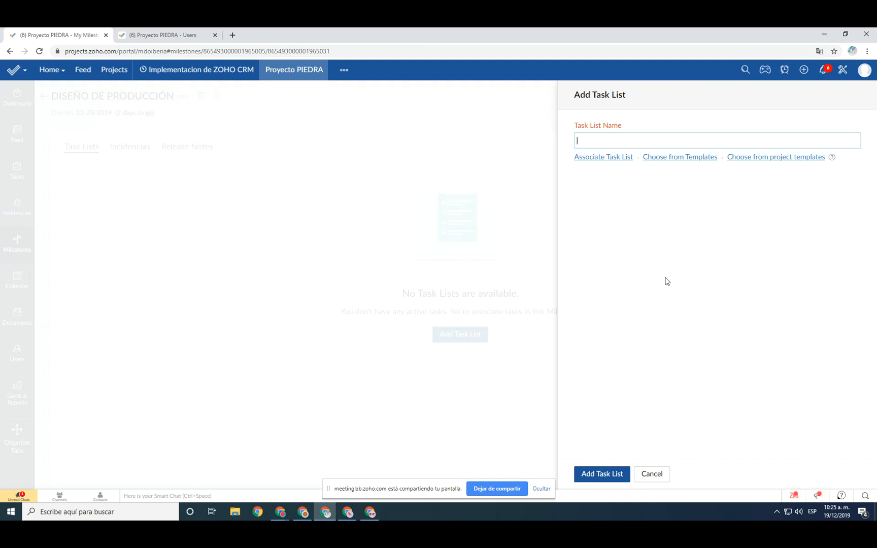
text(Especificaciones técnicas)
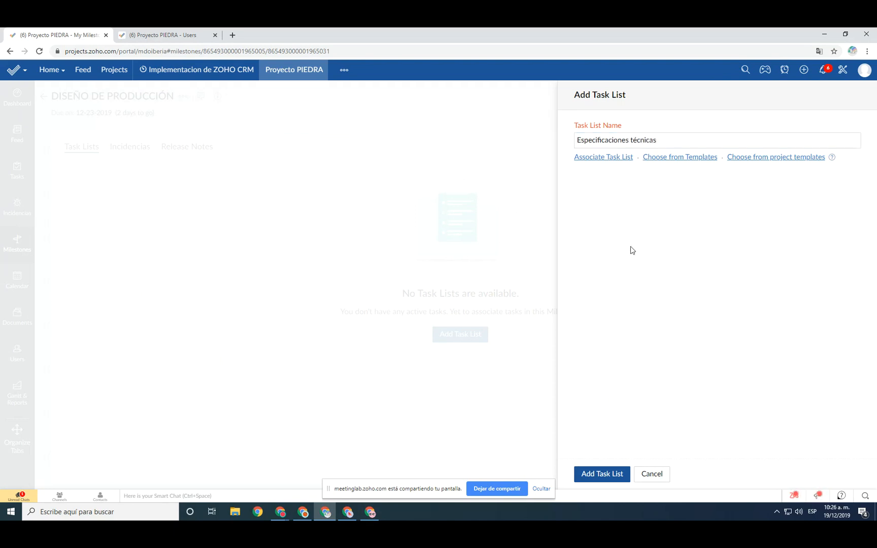
click(564, 468)
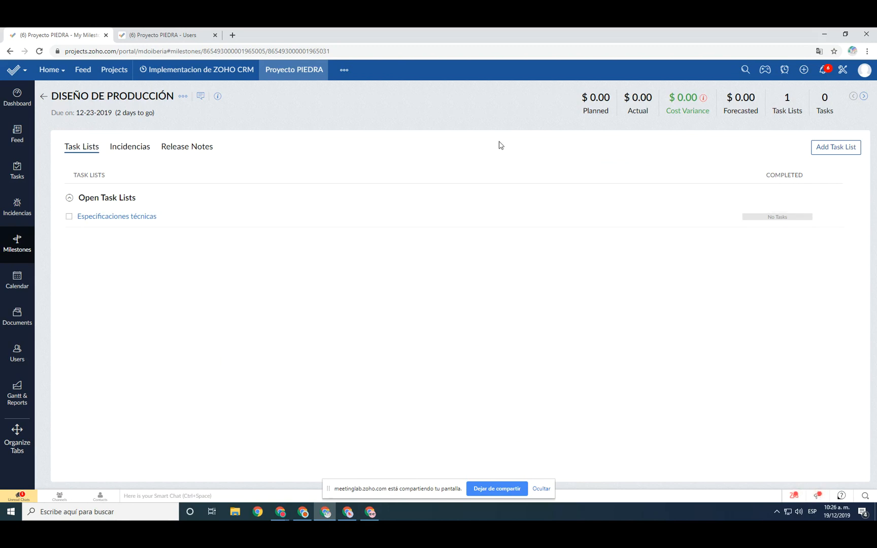
Add a second task list named Optimización de recursos to the DISEÑO DE PRODUCCIÓN milestone
click(837, 147)
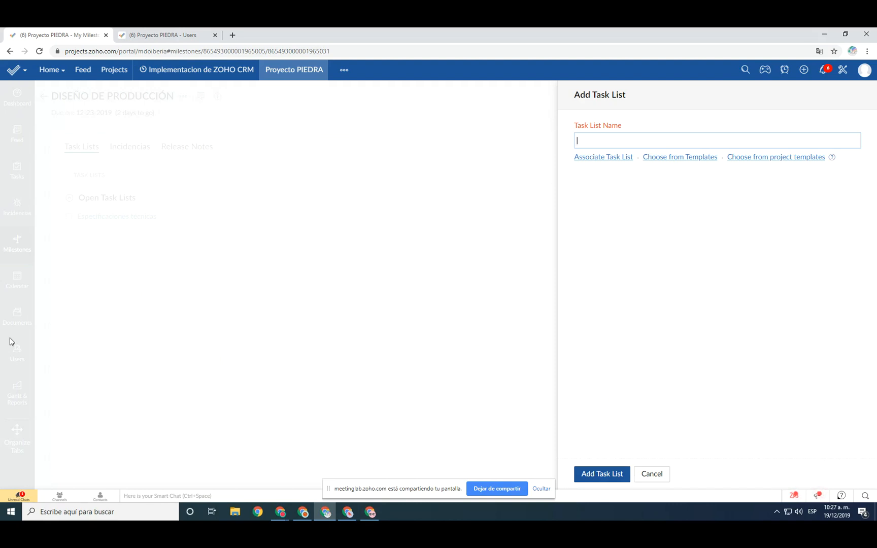
text(O)
text(e)
key(BackSpace)
text(p)
key(BackSpace)
key(BackSpace)
text(Opp)
key(BackSpace)
text(timizació n de recursos)
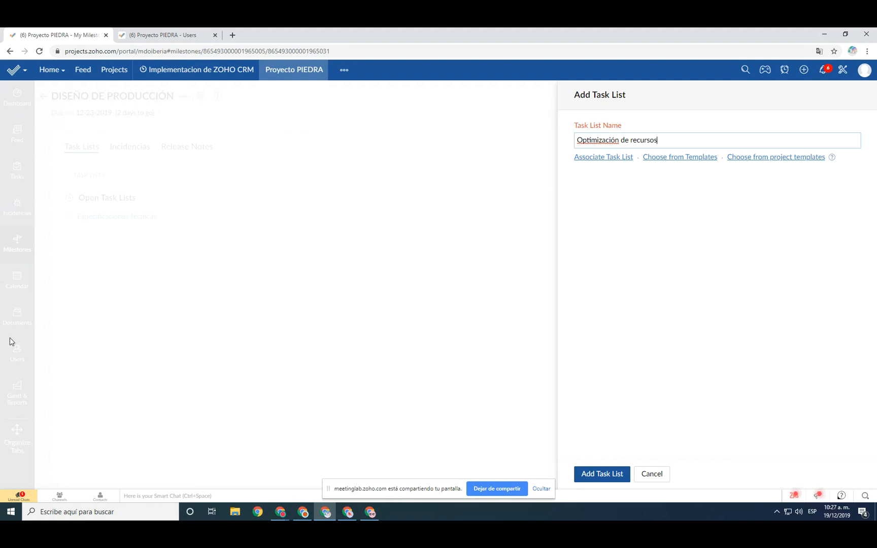
right_click(589, 141)
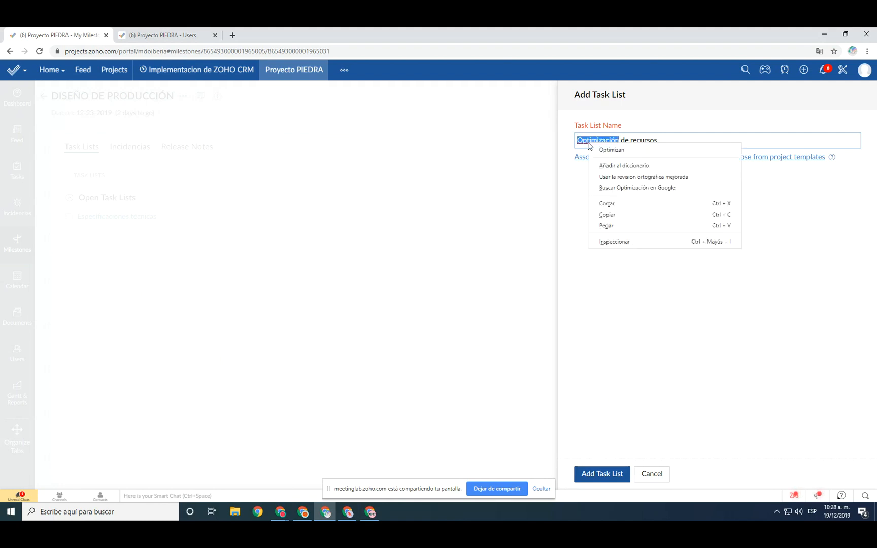
click(582, 186)
click(607, 475)
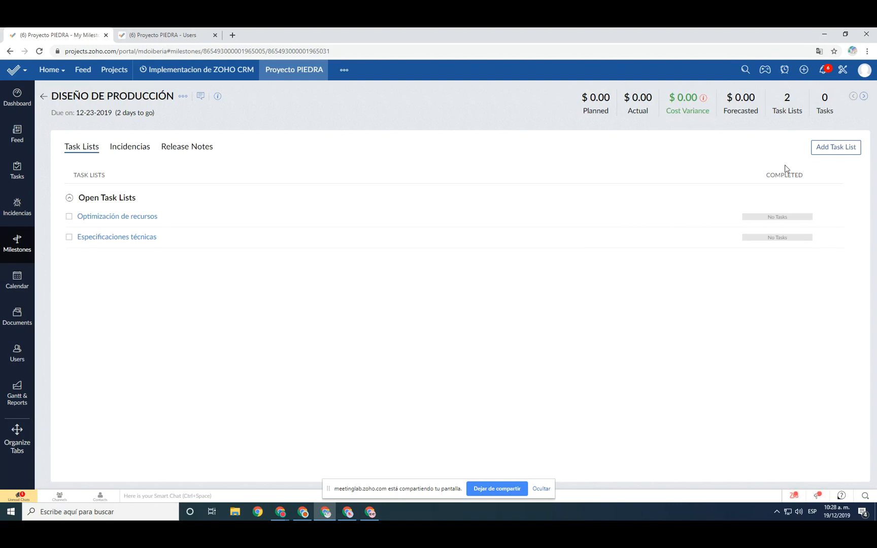
Add a third task list named Documentación to the DISEÑO DE PRODUCCIÓN milestone
click(824, 148)
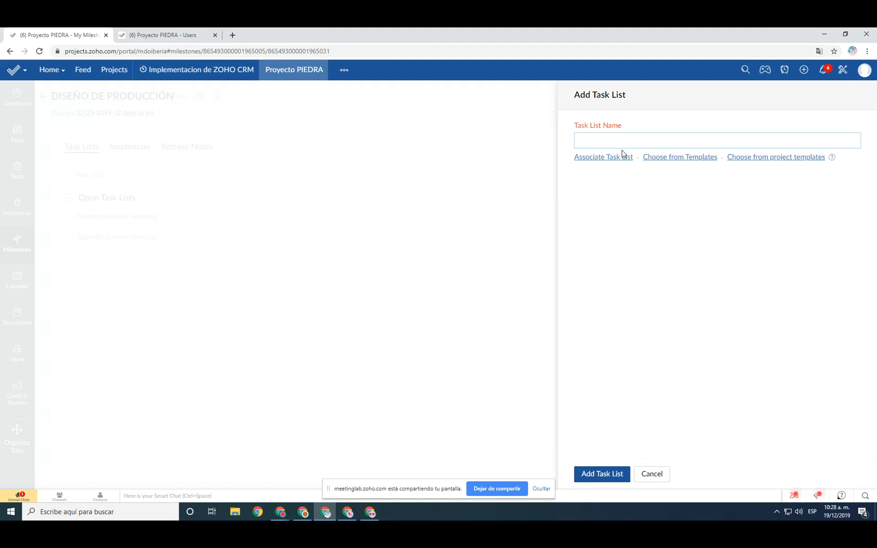
text(D)
text(ocumentación)
click(600, 475)
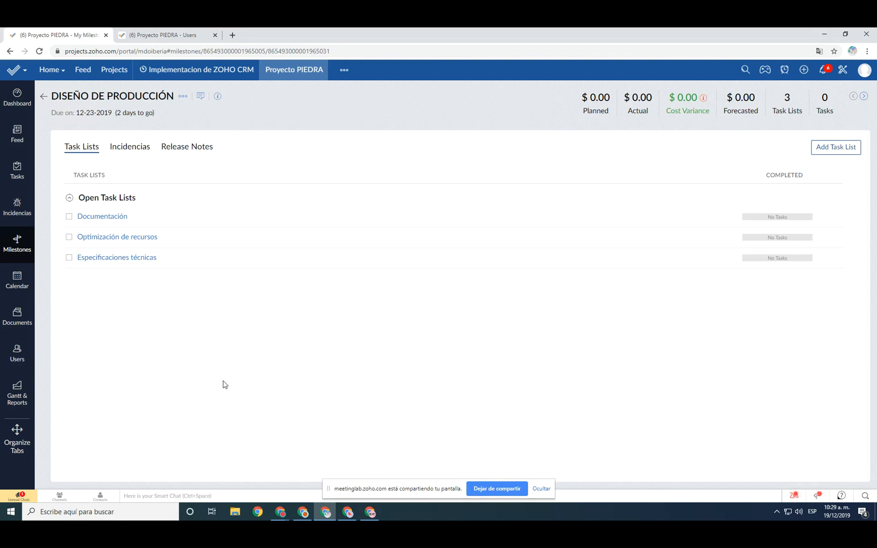
Open the Especificaciones técnicas task list and start a new task named Asignación de código
click(135, 258)
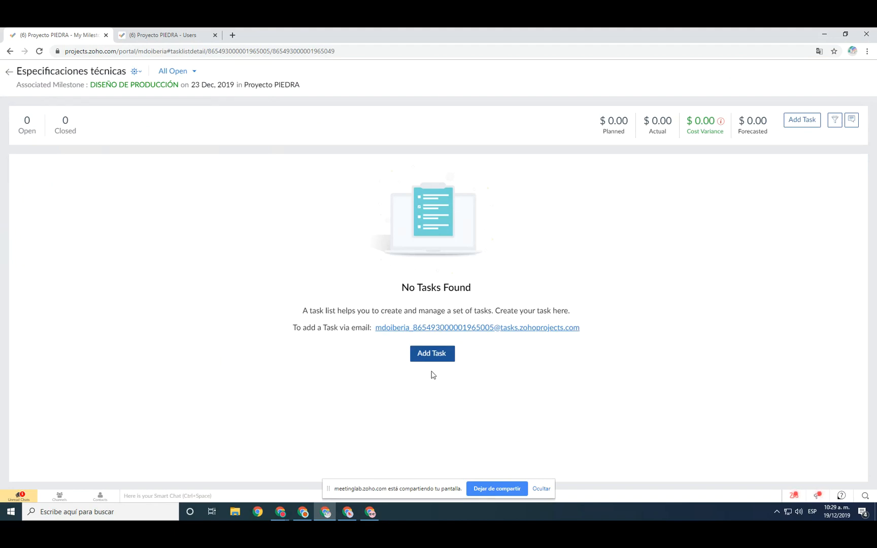
click(446, 360)
text(Asignación)
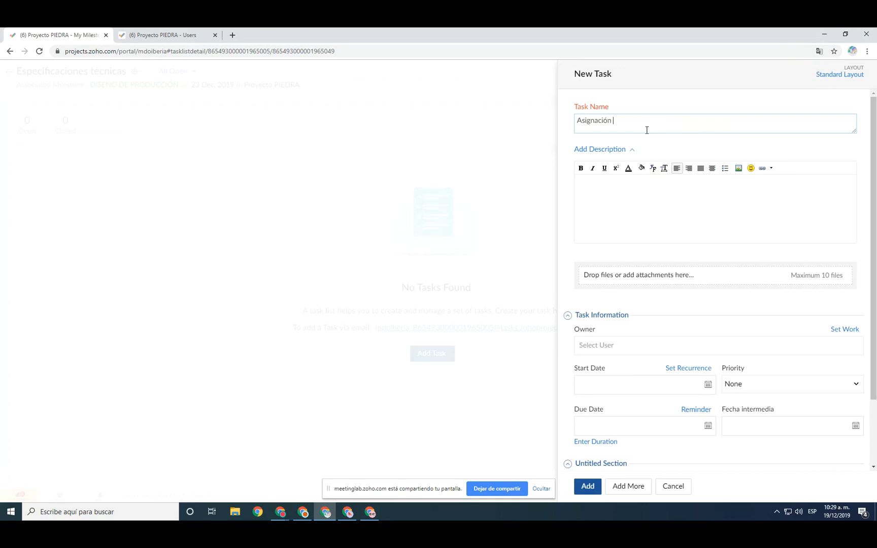
text( de código)
Look through the new task's owner and date fields and try to add the task with only its name filled in
scroll(660, 348, down, 1)
drag(572, 283, 601, 286)
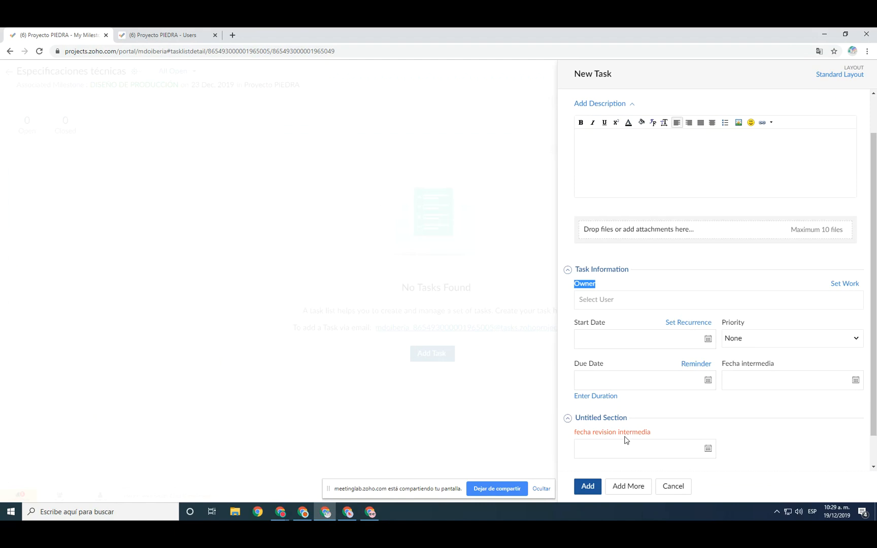
scroll(650, 421, down, 1)
click(658, 466)
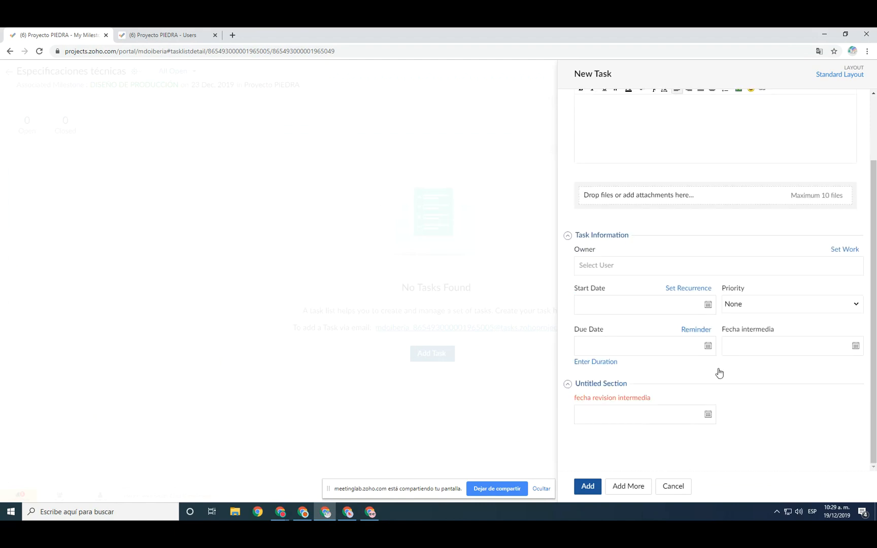
scroll(711, 254, up, 3)
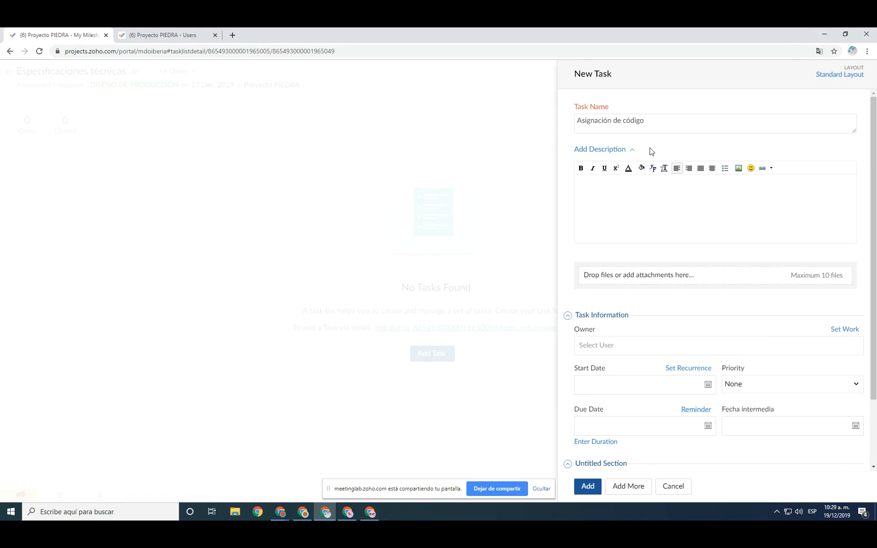
triple_click(652, 121)
scroll(680, 265, down, 3)
click(588, 488)
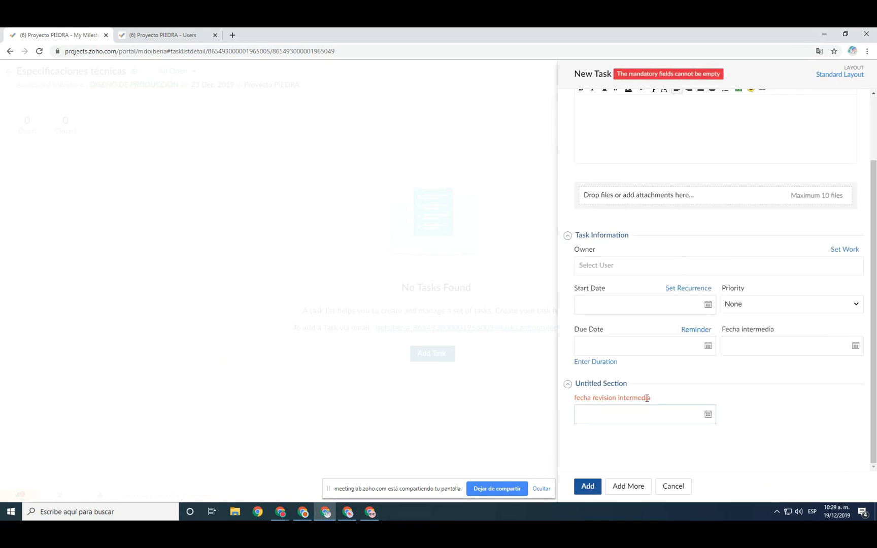
Set the mandatory fecha revision intermedia to 12-19-2019 and add the Asignación de código task, closing its details
double_click(575, 398)
click(756, 437)
drag(652, 398, 574, 400)
click(718, 432)
click(710, 415)
click(645, 359)
click(598, 481)
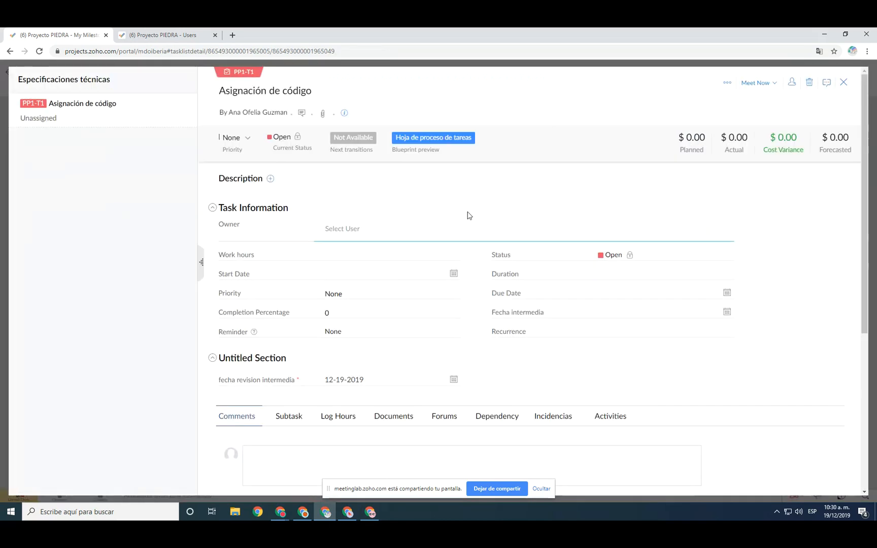
click(843, 83)
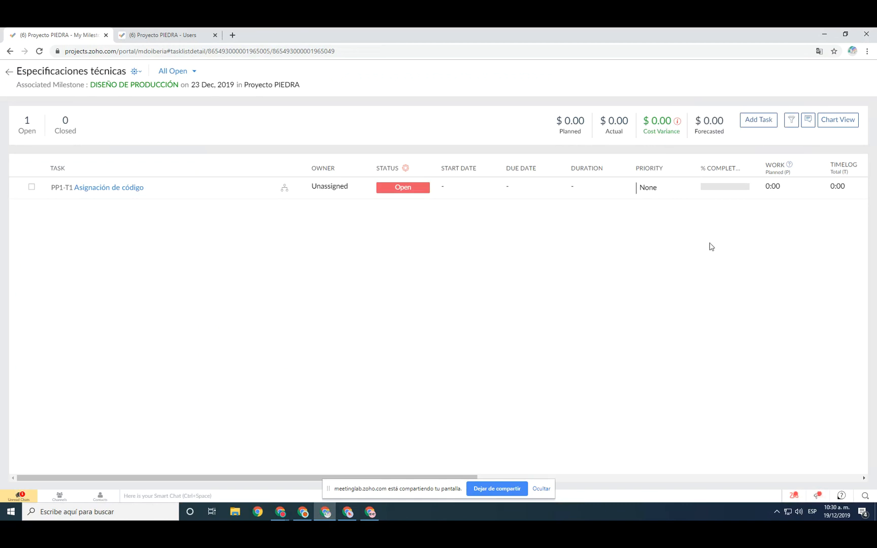
Start a new task in the Especificaciones técnicas list and name it "Elaborar orden de producción", correcting the misspelled words
click(757, 122)
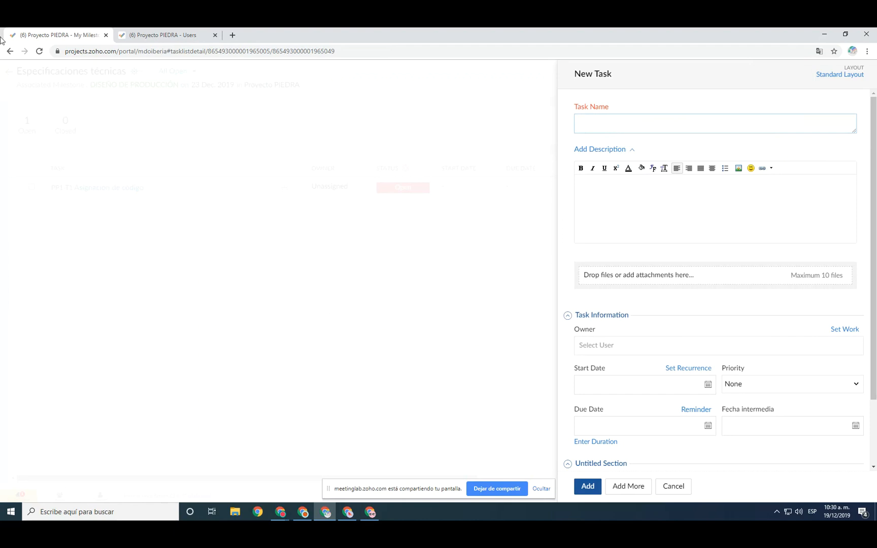
drag(0, 244, 200, 203)
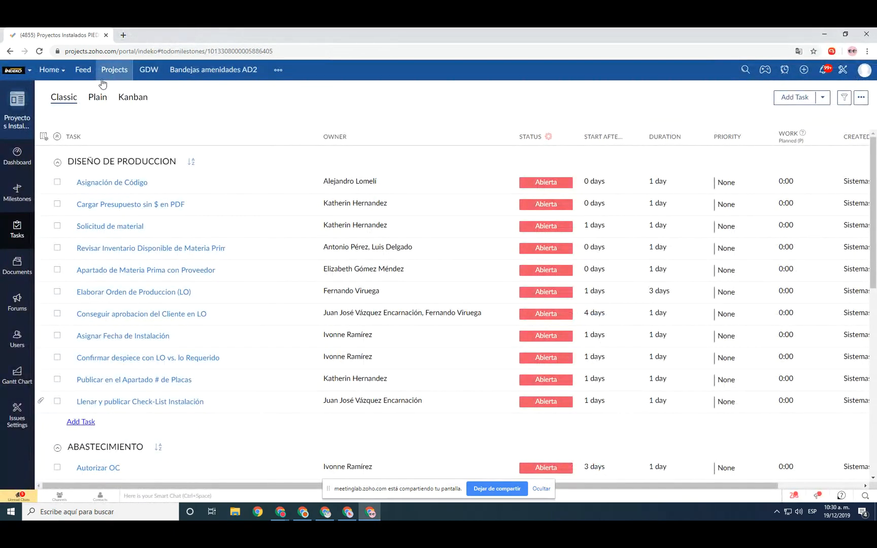
drag(92, 38, 1, 301)
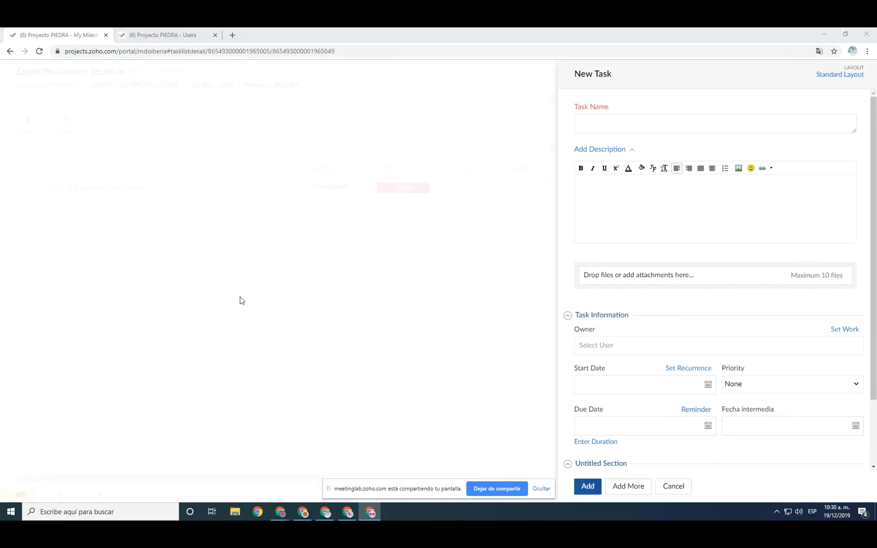
click(647, 128)
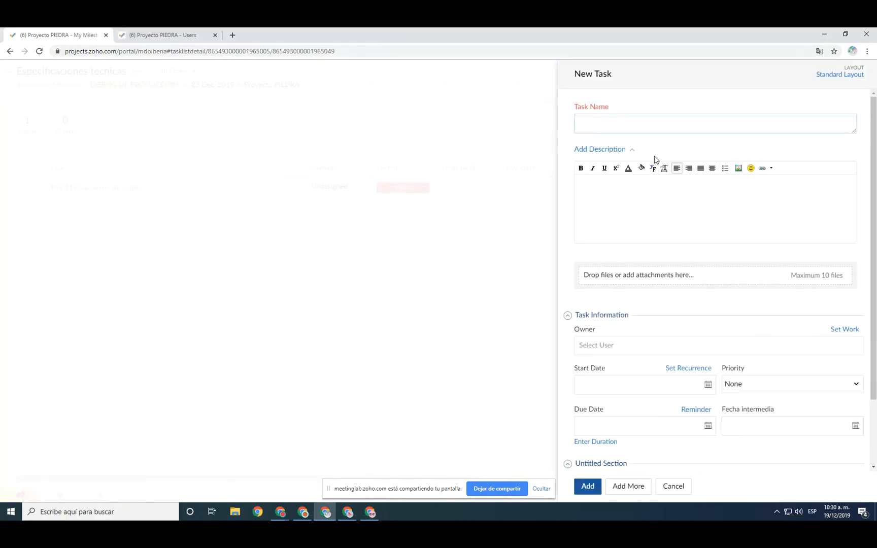
text(Elaborar órden de prodccuío)
key(BackSpace)
right_click(612, 121)
click(627, 130)
right_click(649, 122)
click(666, 130)
Add the Elaborar orden de producción task with fecha revision intermedia 12-19-2019 and close its details
click(602, 486)
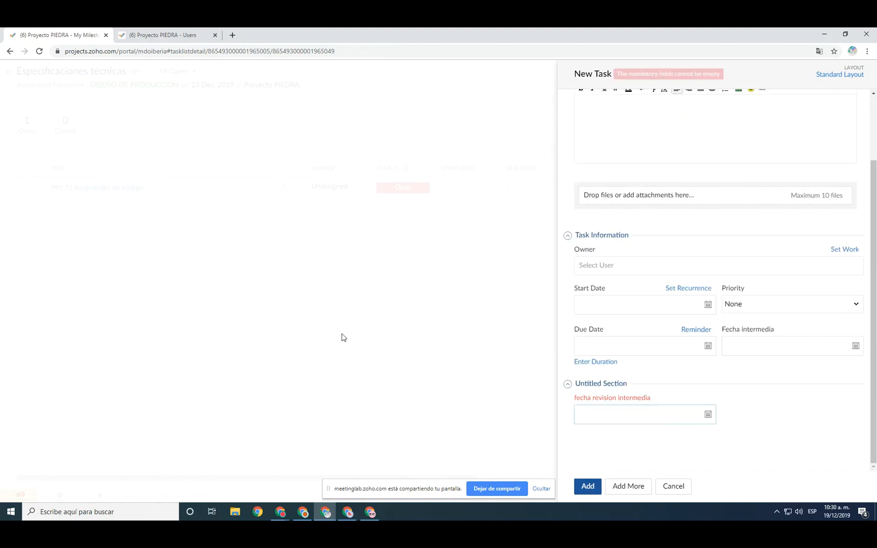
click(689, 424)
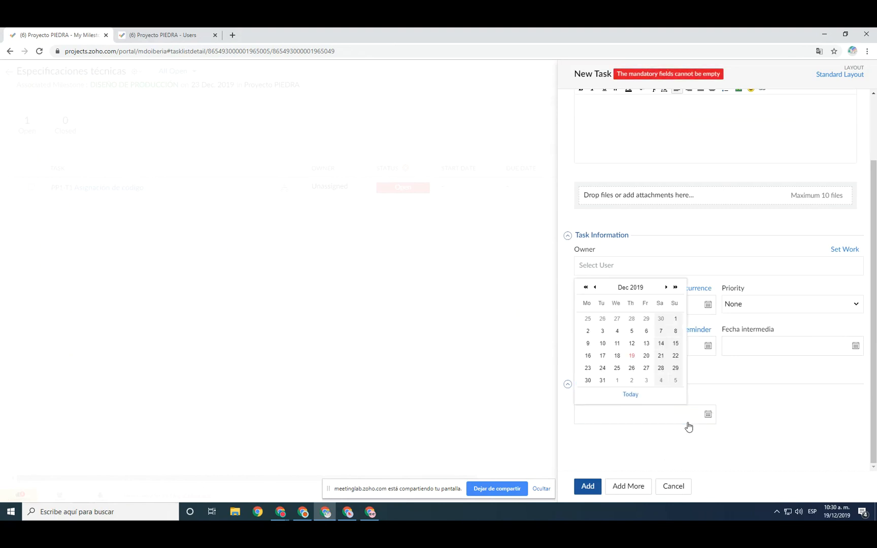
click(632, 356)
click(587, 487)
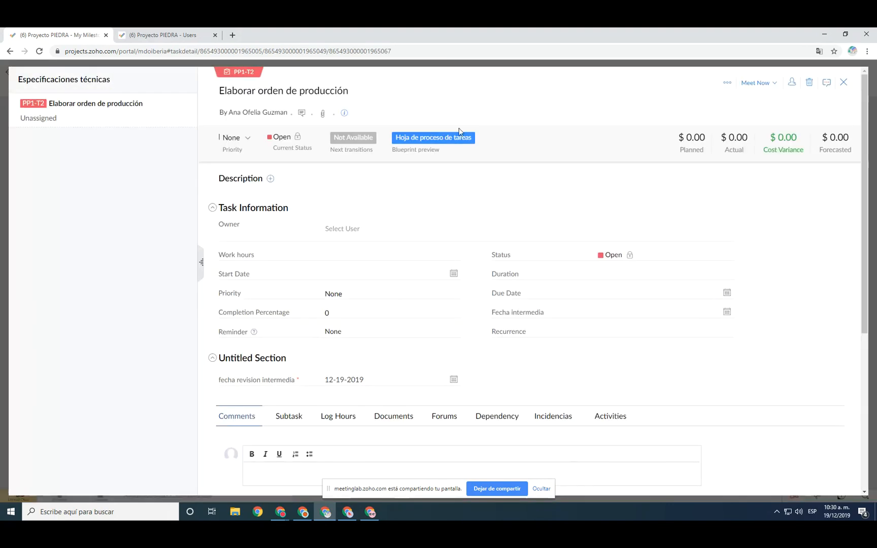
click(844, 82)
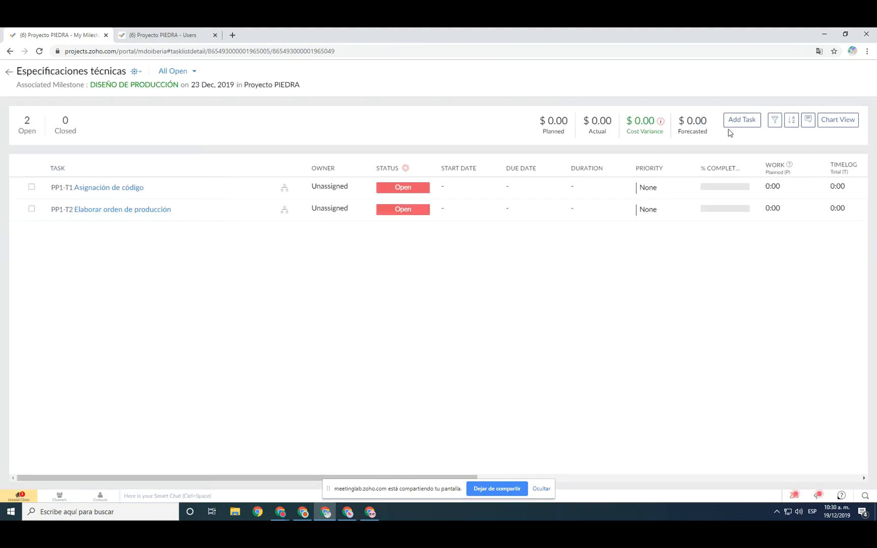
Add a task named "Conseguir aprobación" to the Especificaciones técnicas list with fecha revision intermedia 12-19-2019
click(741, 120)
text(Conen)
key(BackSpace)
key(BackSpace)
key(BackSpace)
key(BackSpace)
key(BackSpace)
text(Conseguir aprobación)
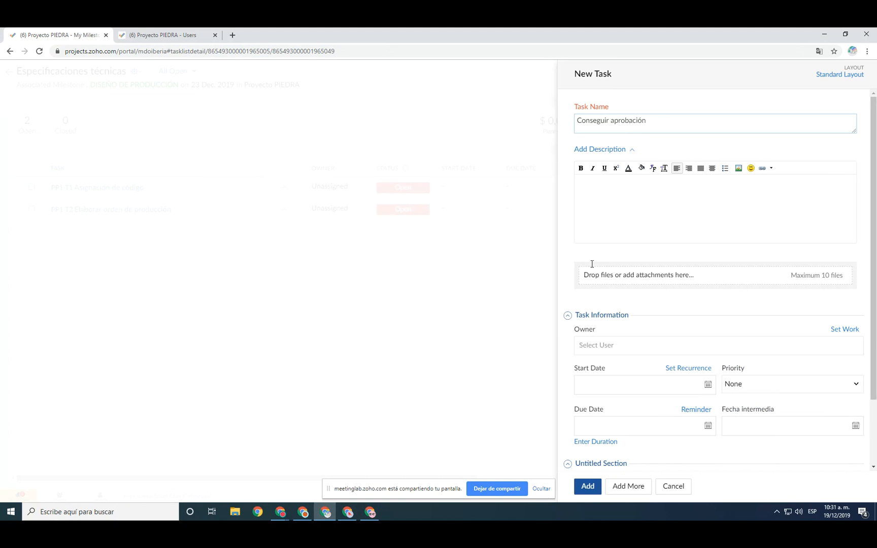
scroll(660, 450, down, 2)
click(708, 414)
click(638, 358)
click(590, 488)
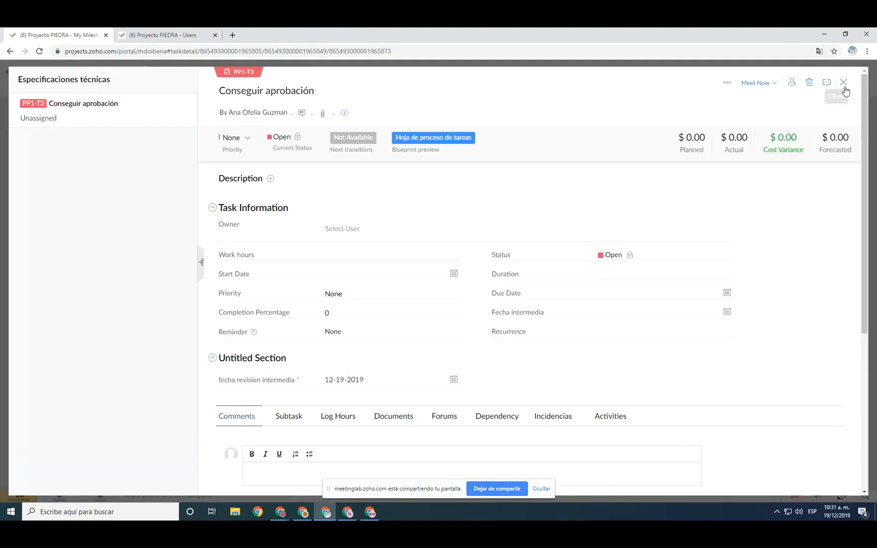
In the milestone's Optimización de recursos task list, add the task "Revisar inventario disponible" with fecha revision intermedia 12-19-2019
click(8, 73)
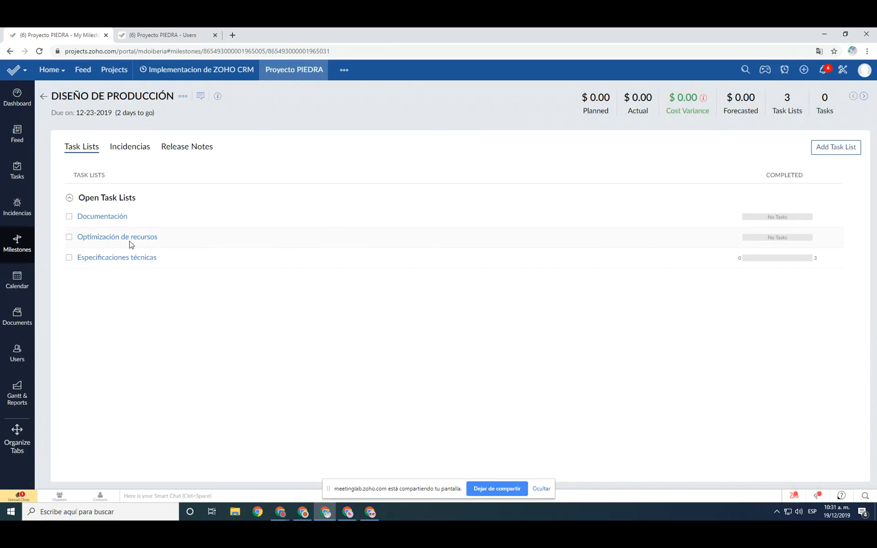
click(154, 238)
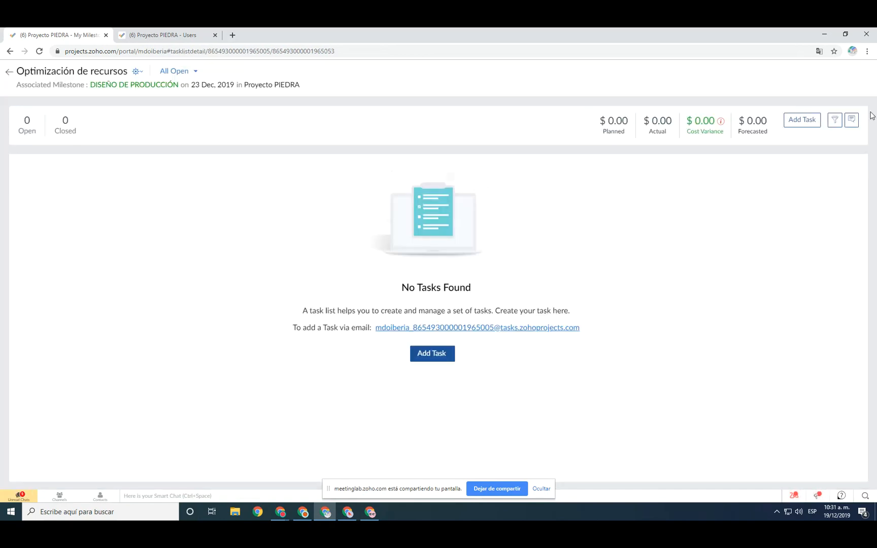
click(809, 123)
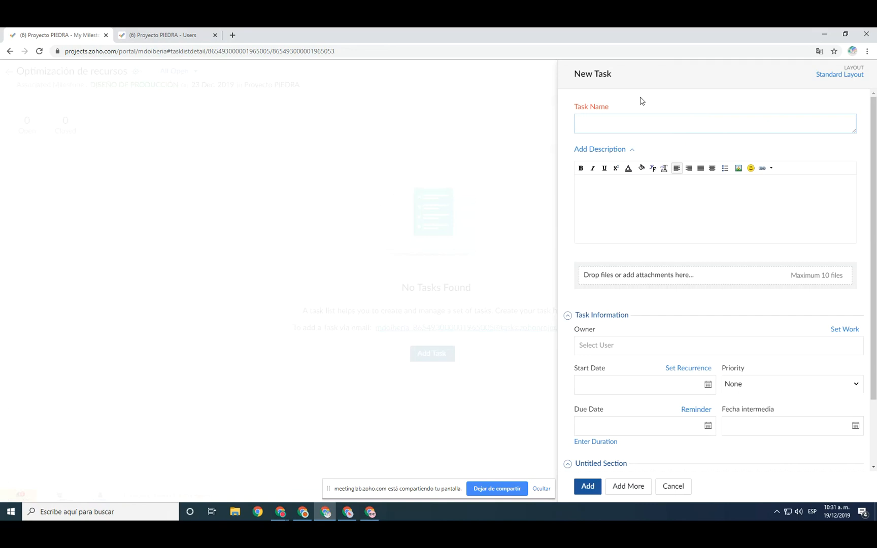
text(Revisar inventario disponibolele)
scroll(650, 404, down, 2)
click(639, 414)
click(632, 355)
click(588, 488)
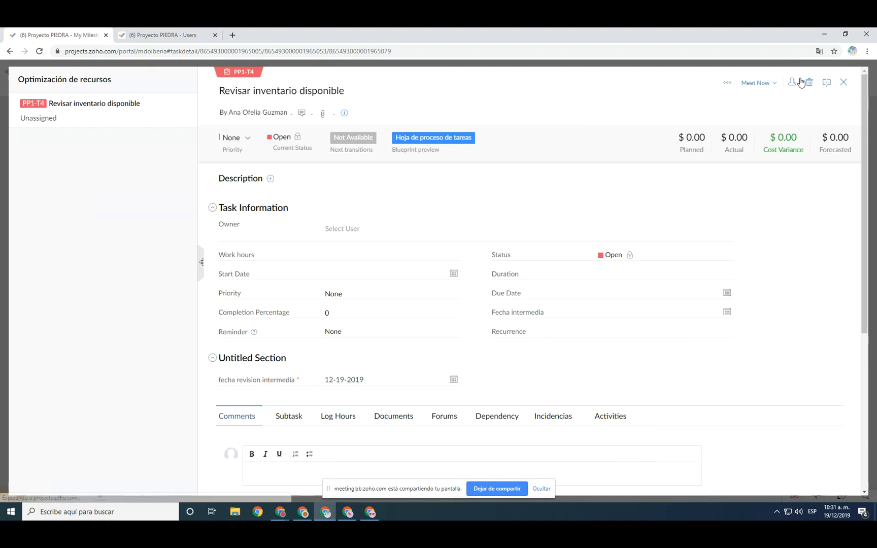
click(846, 86)
Add a task named "Apartado de materia prima" to the Optimización de recursos list with fecha revision intermedia 12-19-2019
click(758, 124)
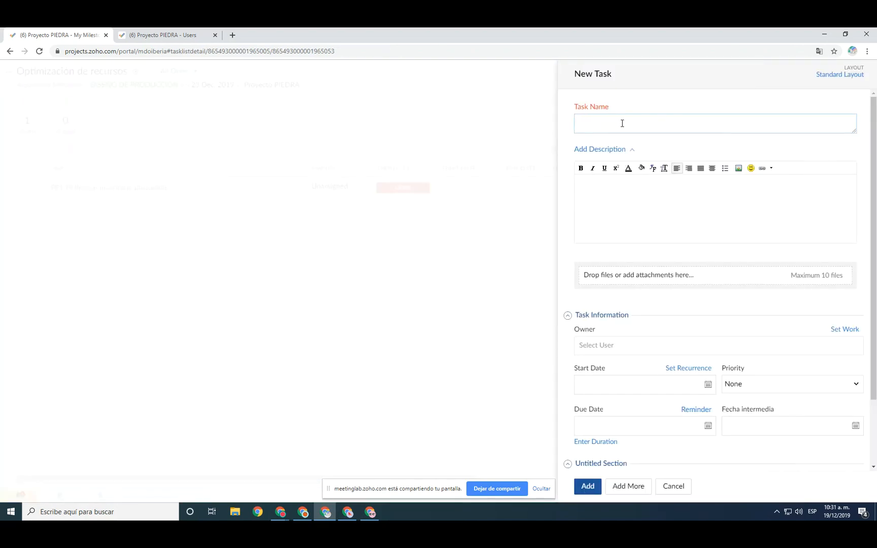
text(Apartado de materia prima)
scroll(706, 454, down, 2)
click(707, 414)
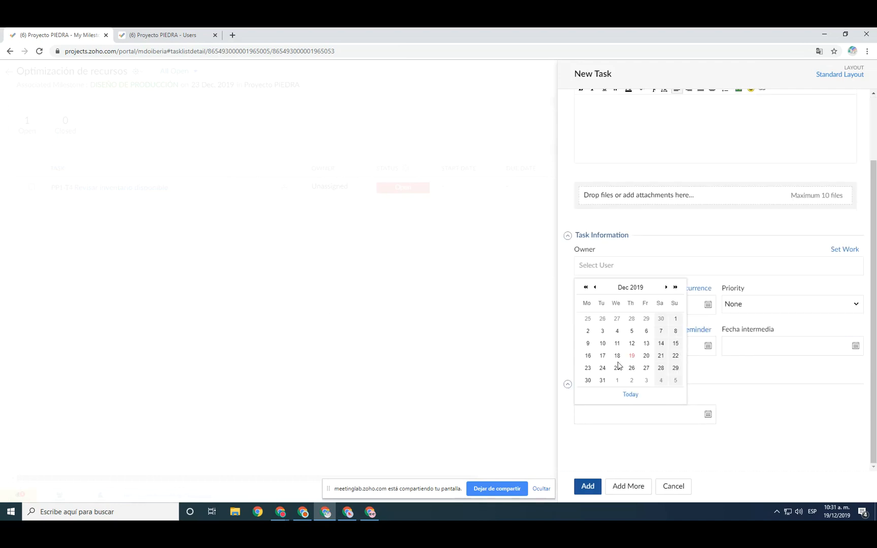
click(632, 356)
click(587, 488)
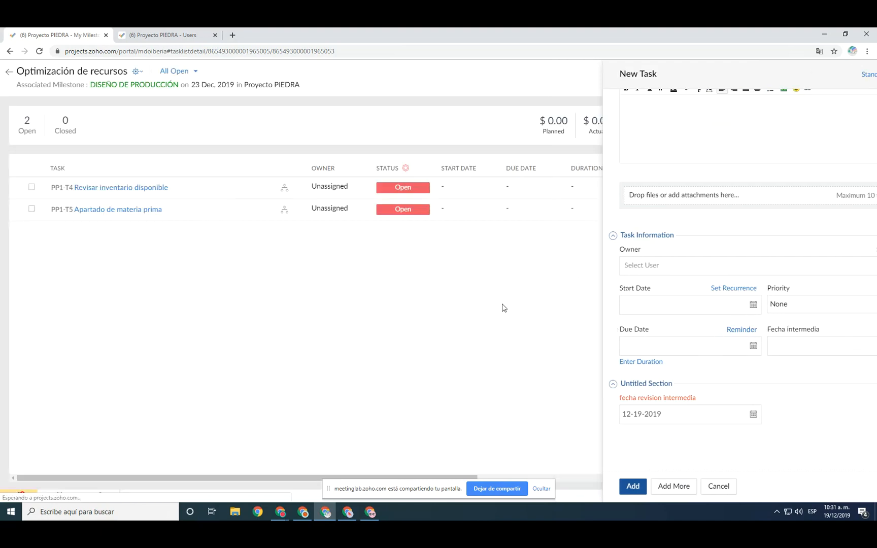
click(844, 81)
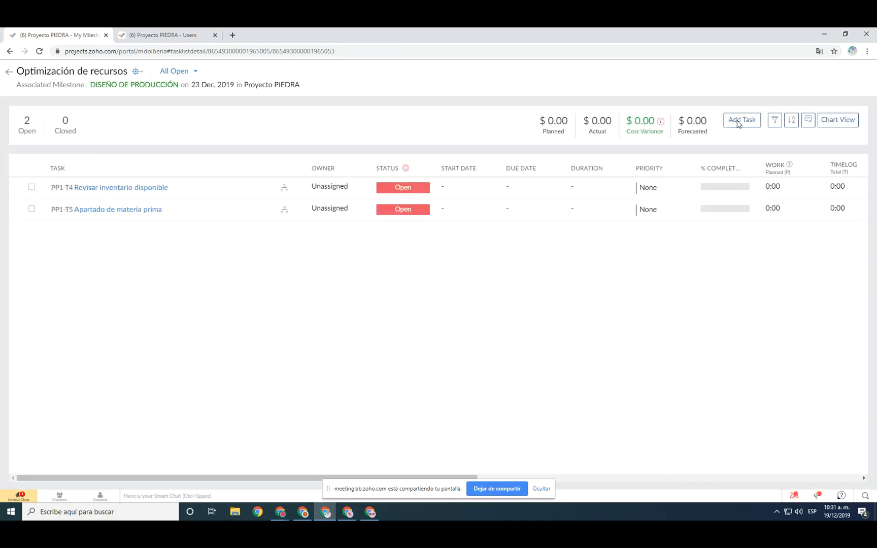
Add a task named "Confirmar despiece con LO" to the Optimización de recursos list with fecha revision intermedia 12-19-2019
click(737, 120)
text(Confirmar)
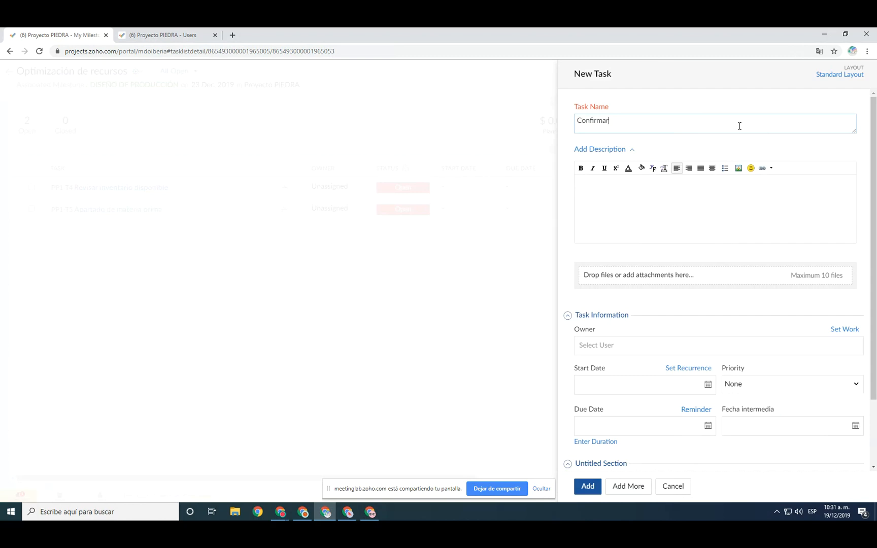
text( despiece con LO)
scroll(711, 285, down, 2)
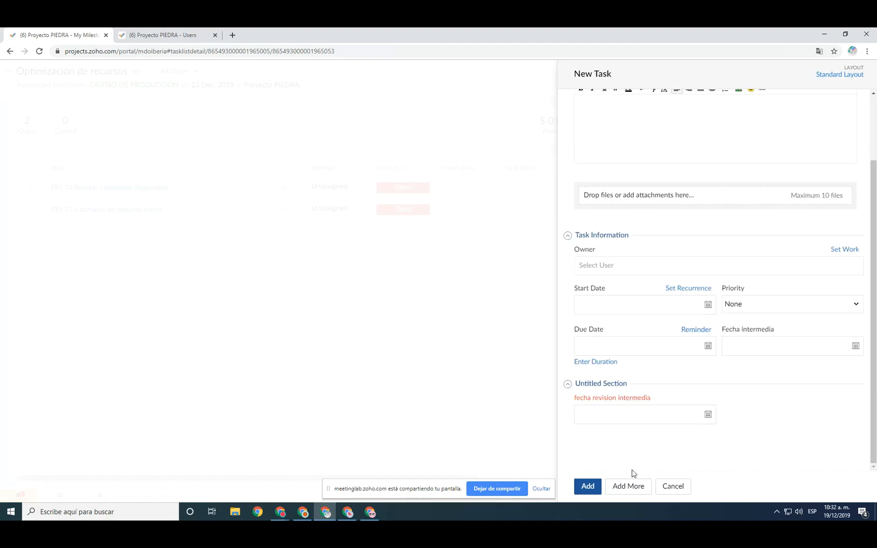
click(704, 415)
click(632, 355)
click(592, 491)
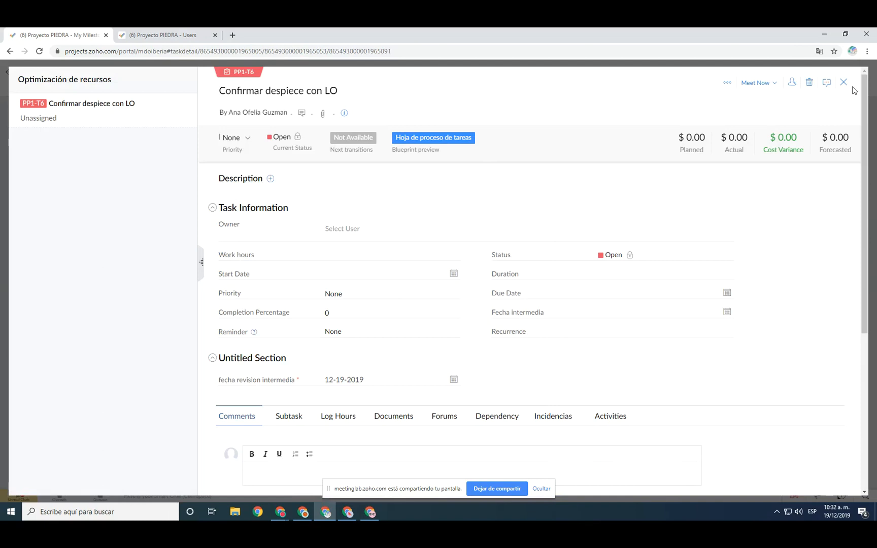
click(845, 84)
In the milestone's Documentación task list, add the task "Pedido del proyecto" with fecha revision intermedia 12-19-2019
click(9, 72)
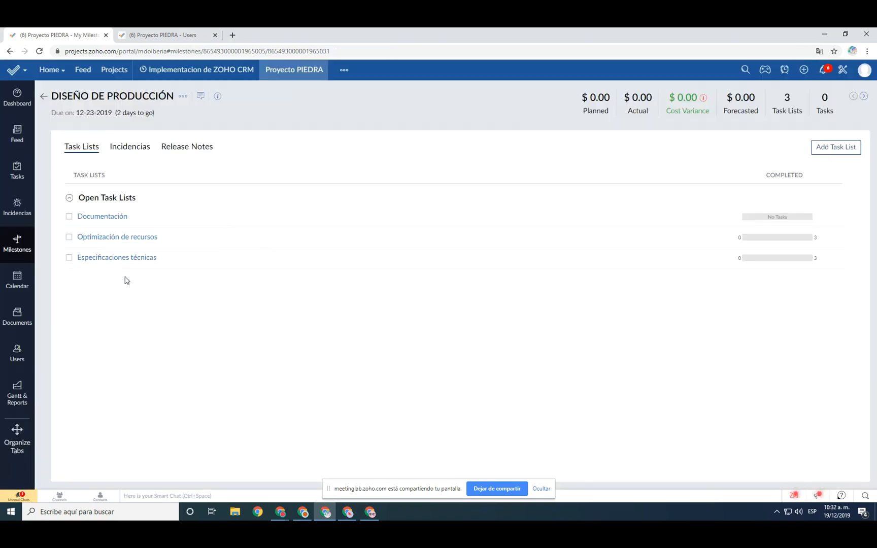
click(104, 217)
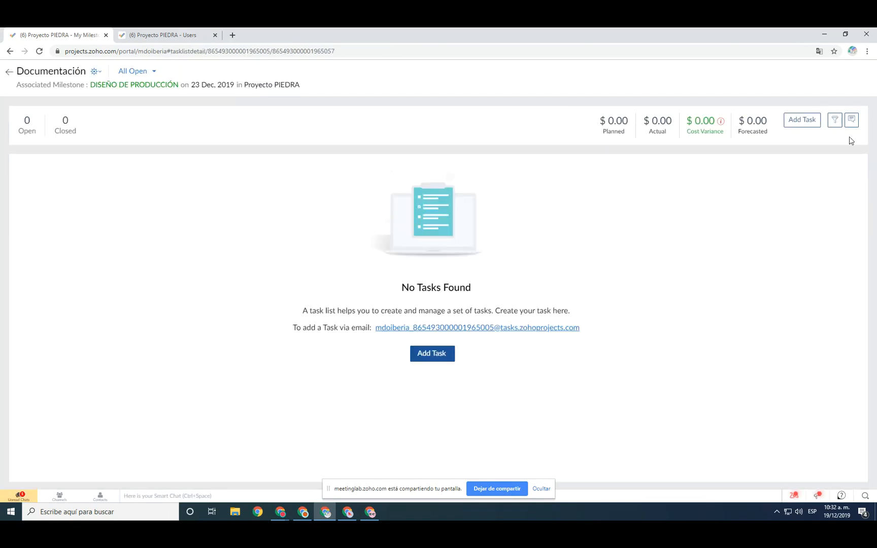
click(802, 120)
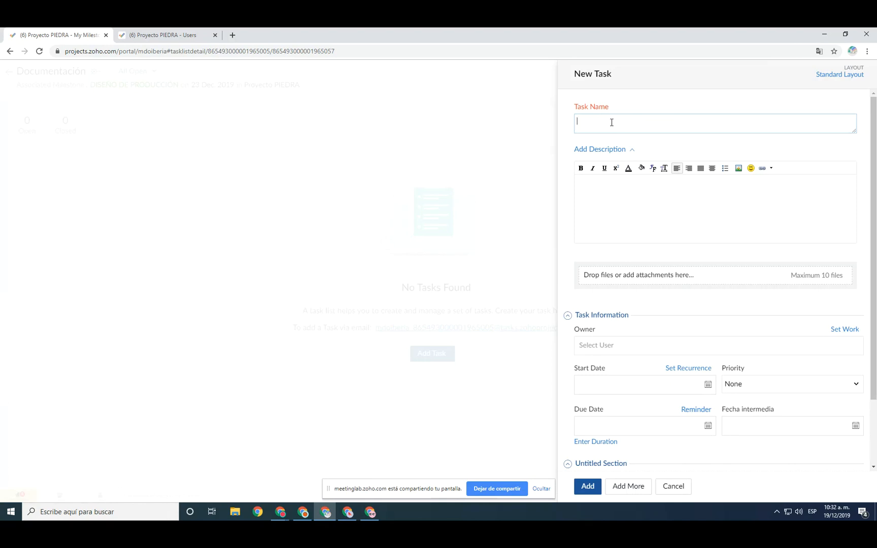
text(Pedido del proyecto)
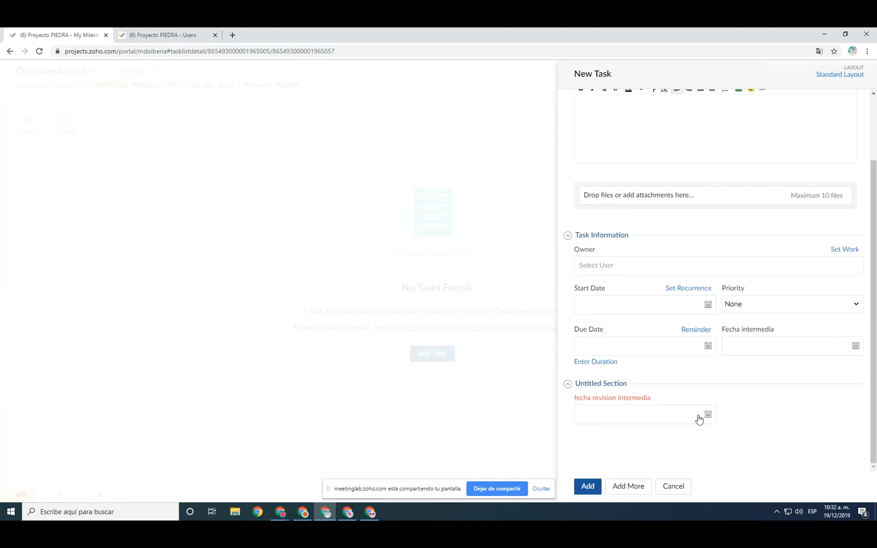
click(699, 419)
click(639, 361)
click(591, 486)
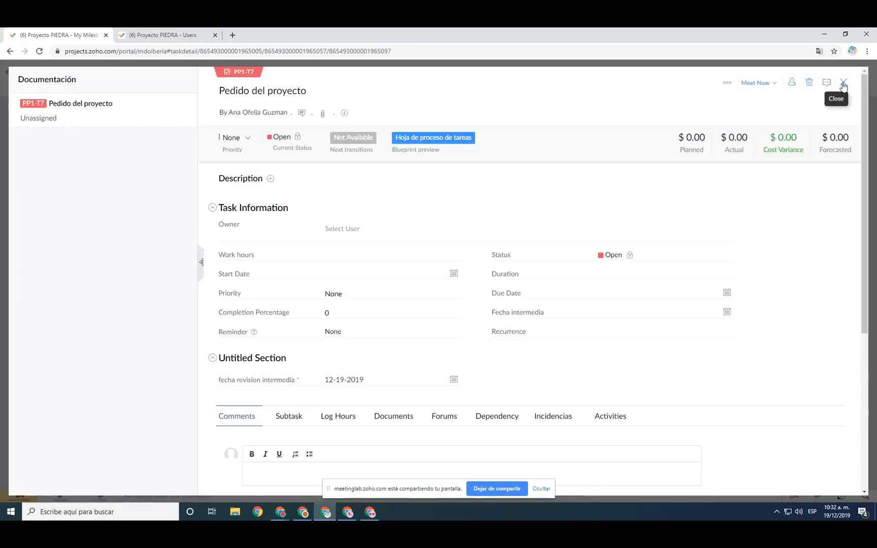
click(843, 82)
Add a task named "Llenar y publicar check list" to the Documentación list with fecha revision intermedia 12-19-2019
click(756, 120)
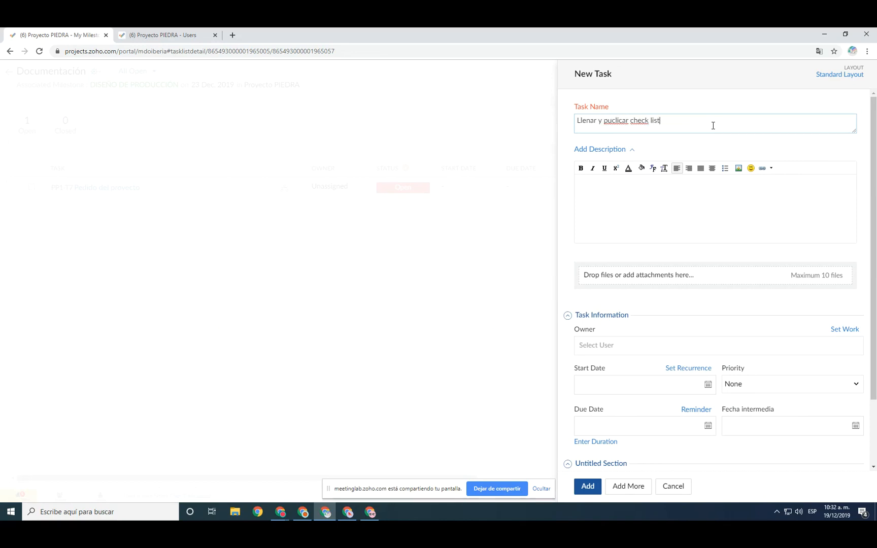
right_click(619, 119)
click(635, 126)
scroll(691, 355, down, 2)
click(700, 417)
click(631, 356)
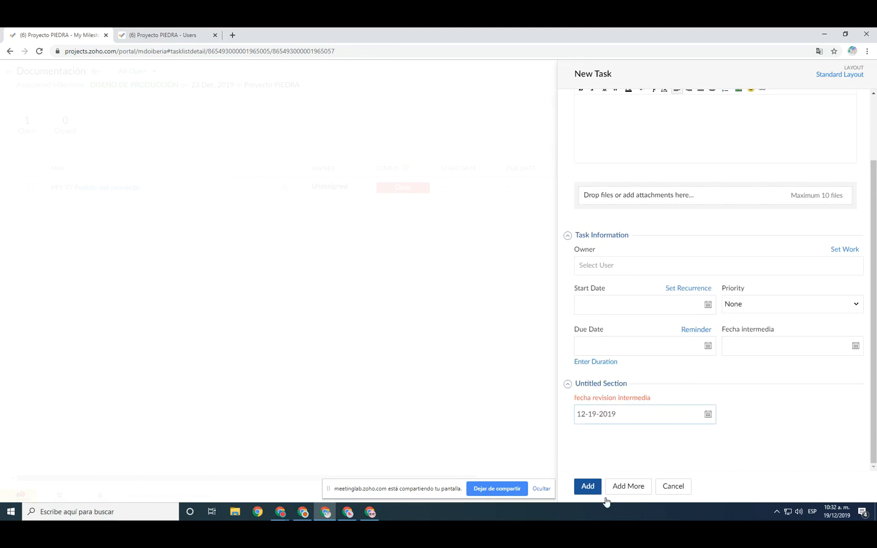
click(589, 487)
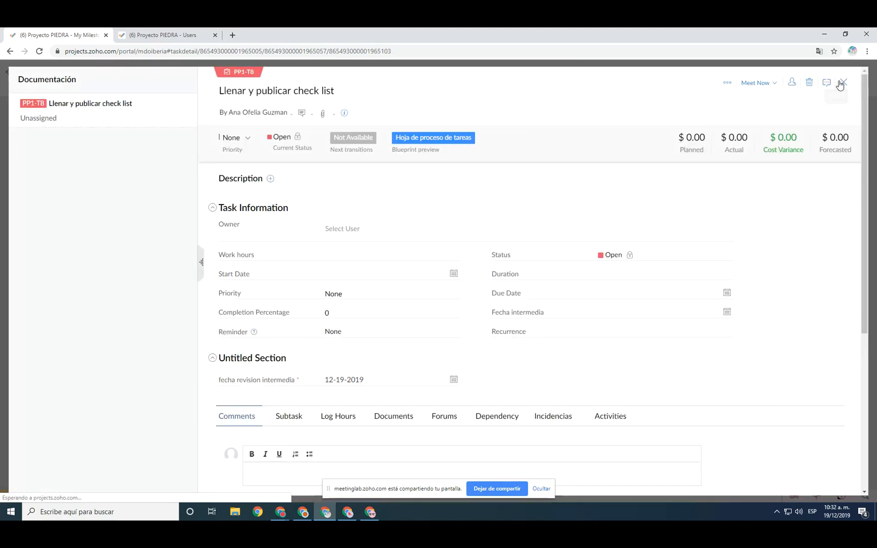
click(842, 83)
Add the task "Asignar fecha de instalación" to the Documentación list with fecha revision intermedia 12-19-2019 and return to the milestone
click(752, 123)
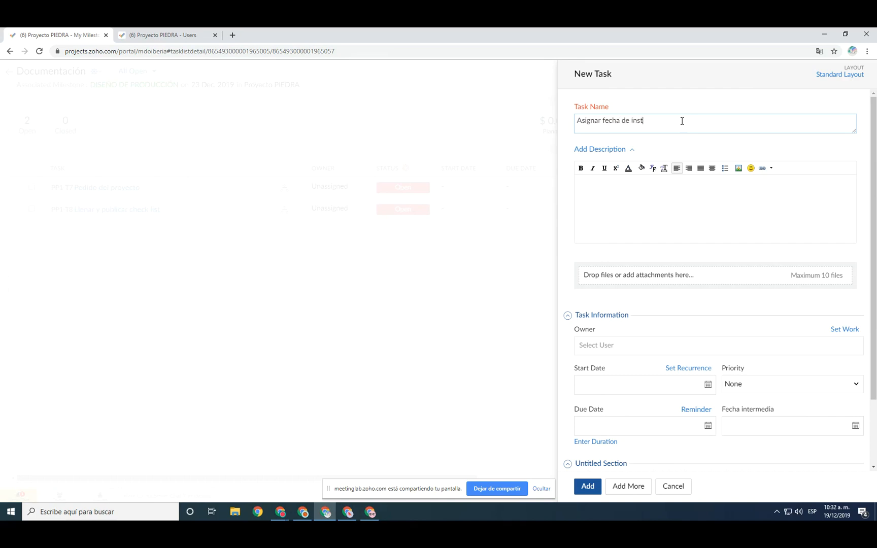
scroll(733, 328, down, 2)
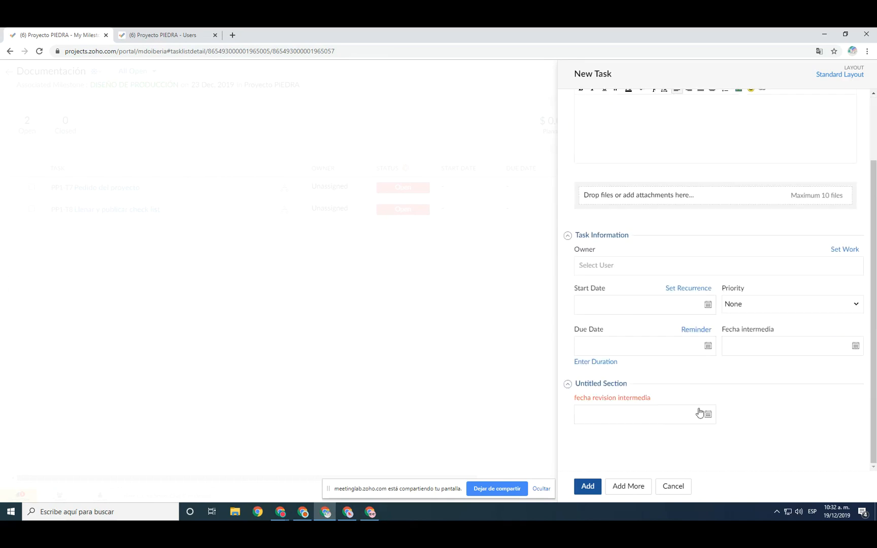
click(703, 413)
click(640, 362)
click(594, 487)
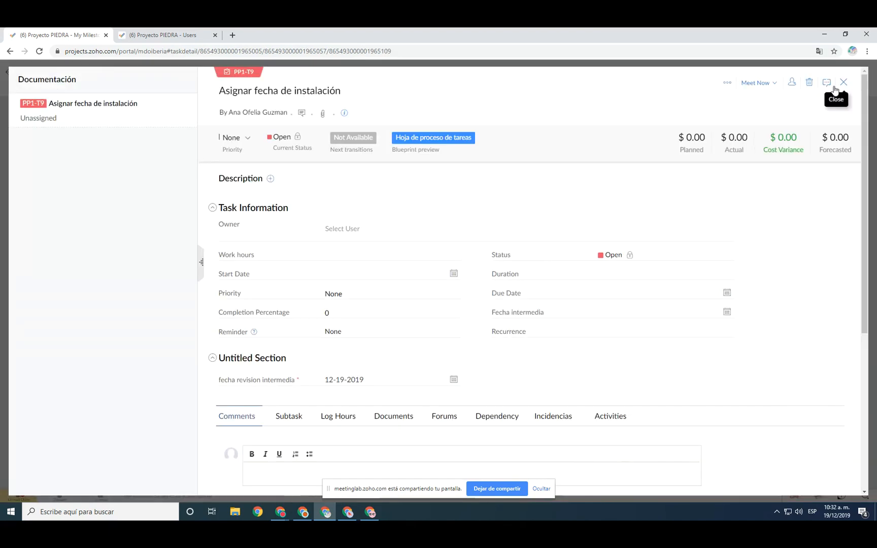
click(842, 83)
click(9, 72)
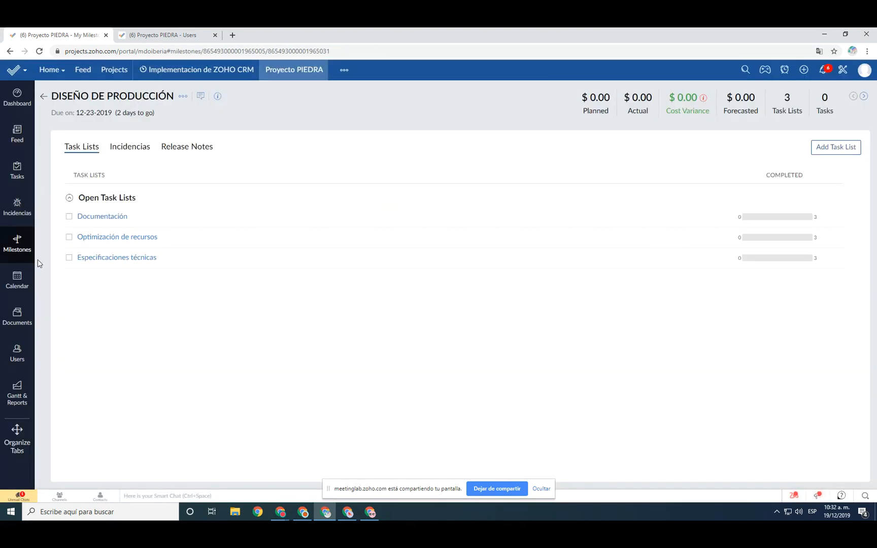
Reopen the DISEÑO DE PRODUCCIÓN milestone from the milestone list, examine its Documentación tasks and return to the milestone
click(20, 247)
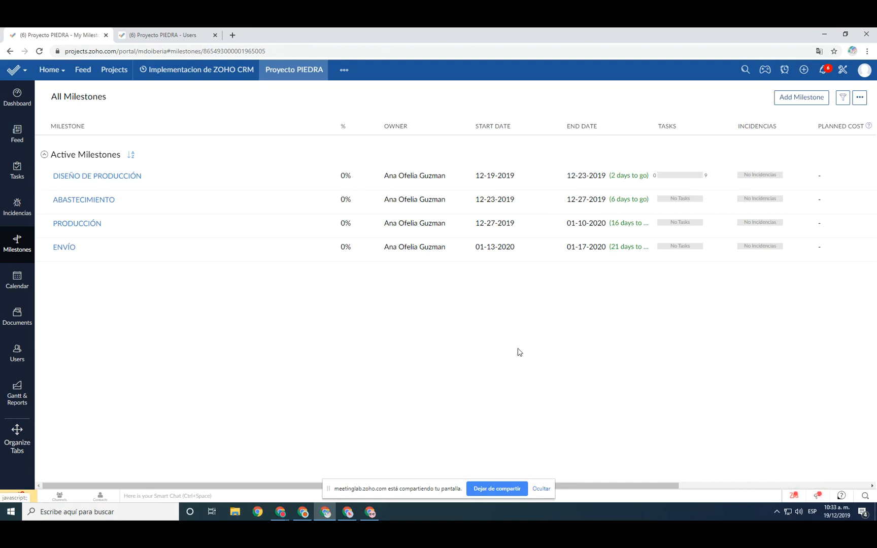
click(82, 177)
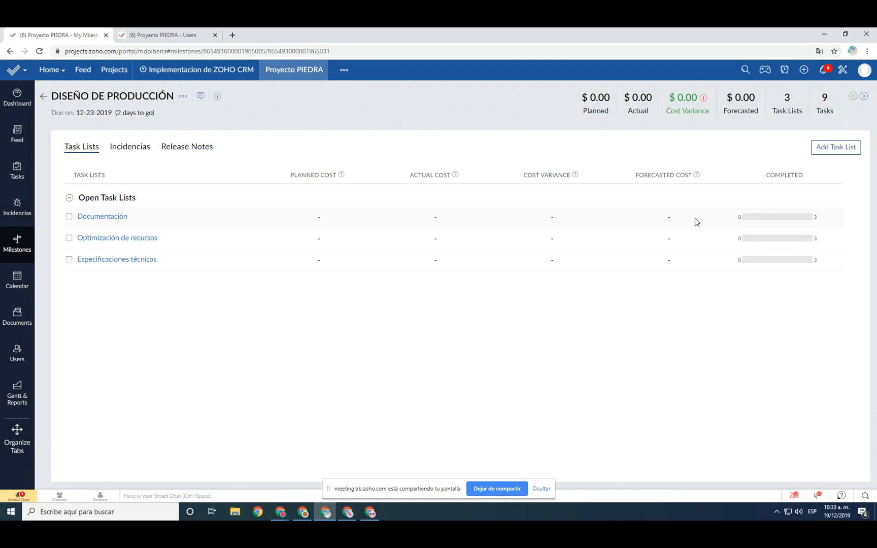
click(114, 220)
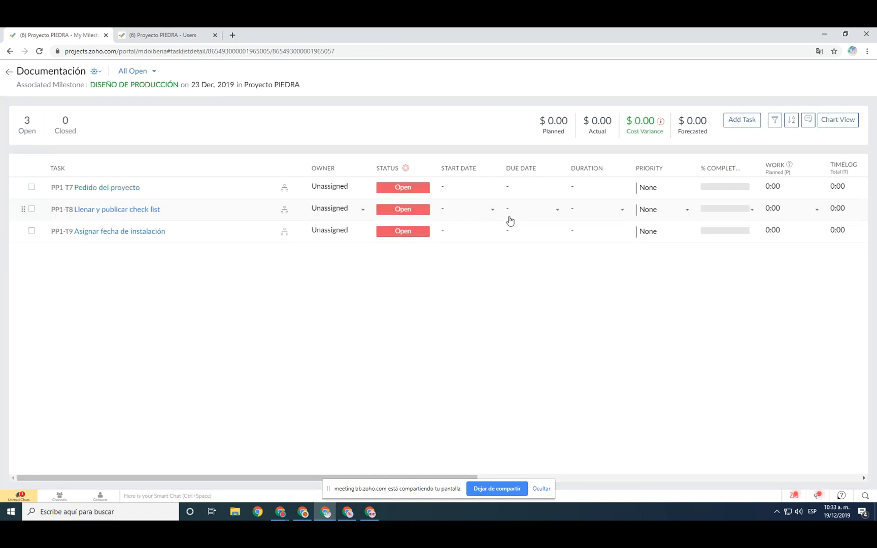
click(9, 72)
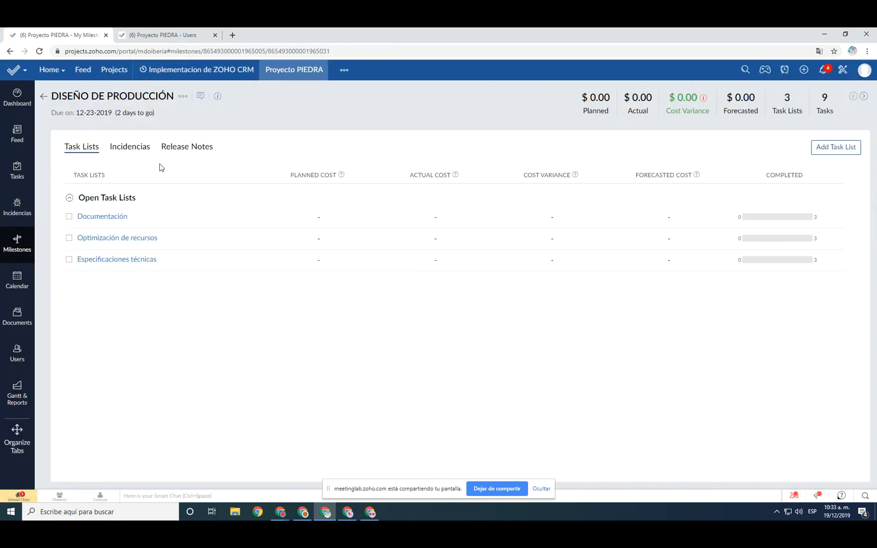
Open the project's task overview and examine the tasks grouped under the three task lists, collapsing and re-expanding Documentación
right_click(18, 177)
click(23, 173)
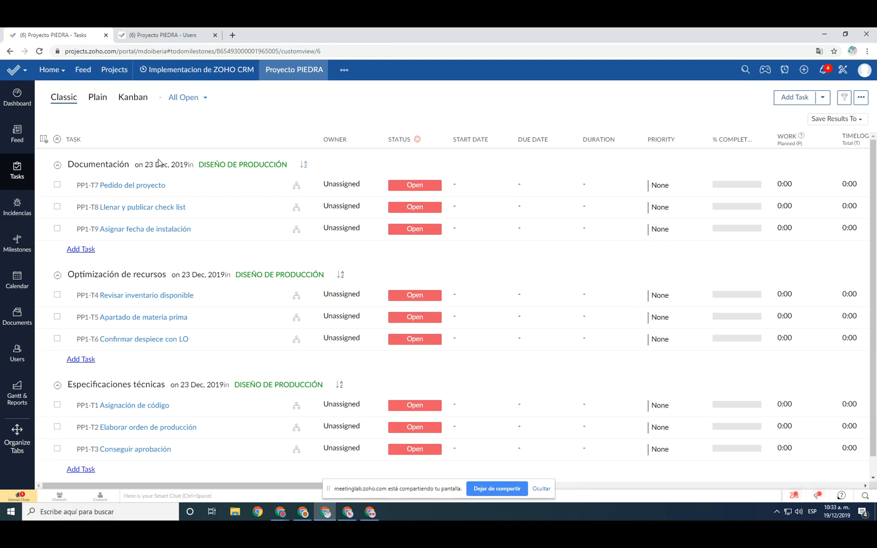
scroll(240, 263, down, 1)
scroll(239, 263, up, 1)
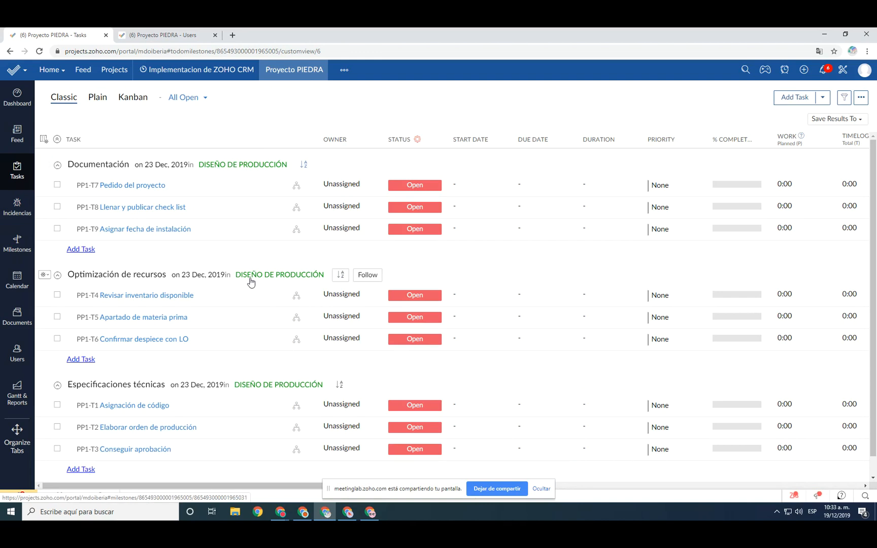
scroll(293, 389, down, 1)
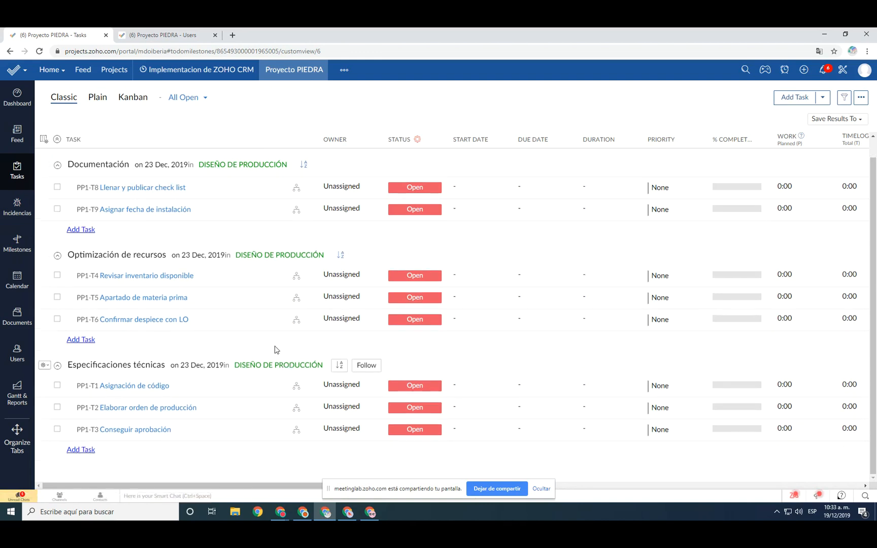
scroll(244, 179, up, 1)
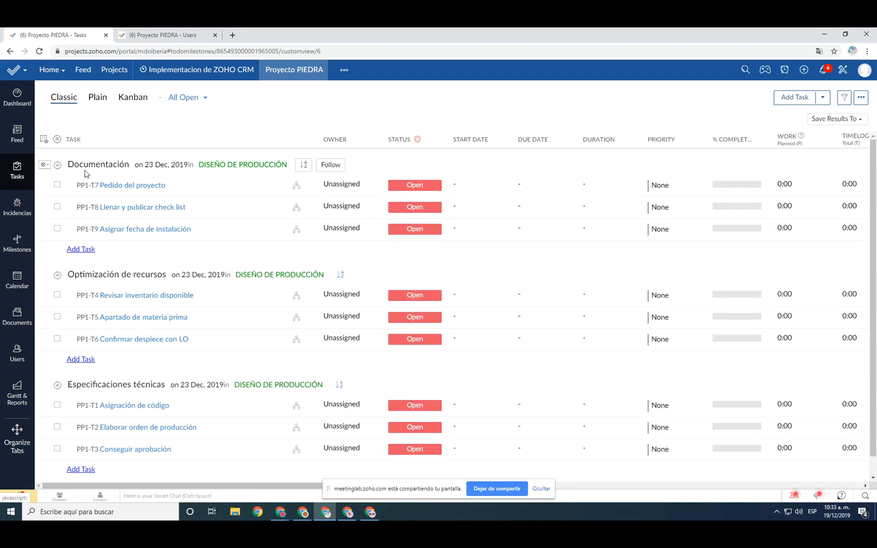
click(58, 166)
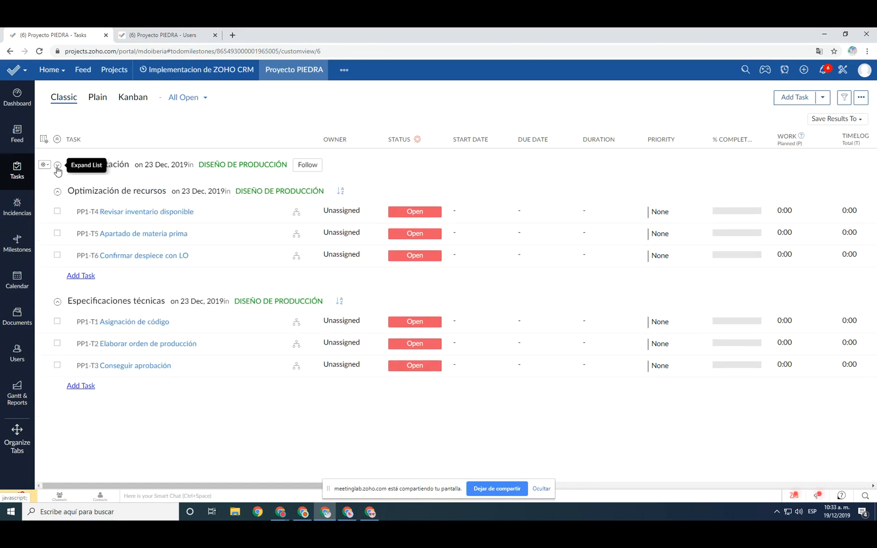
click(57, 166)
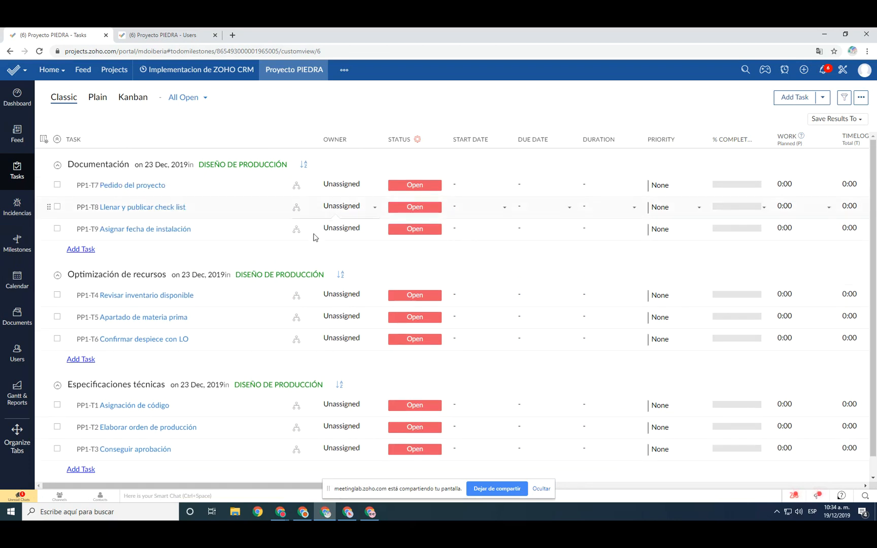
Reload the project's task page and close the other browser tab showing the project's users
click(321, 54)
key(Return)
click(215, 36)
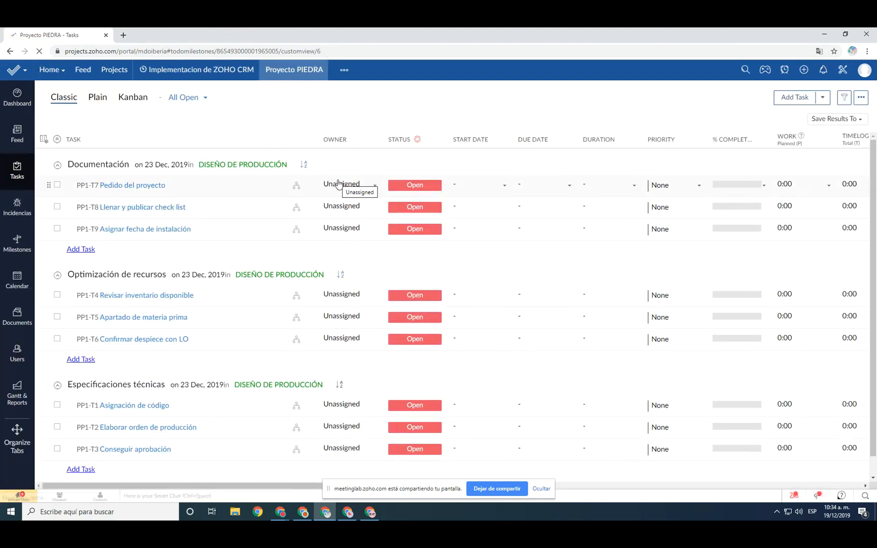
Assign the task "Pedido del proyecto" to both project users
click(360, 186)
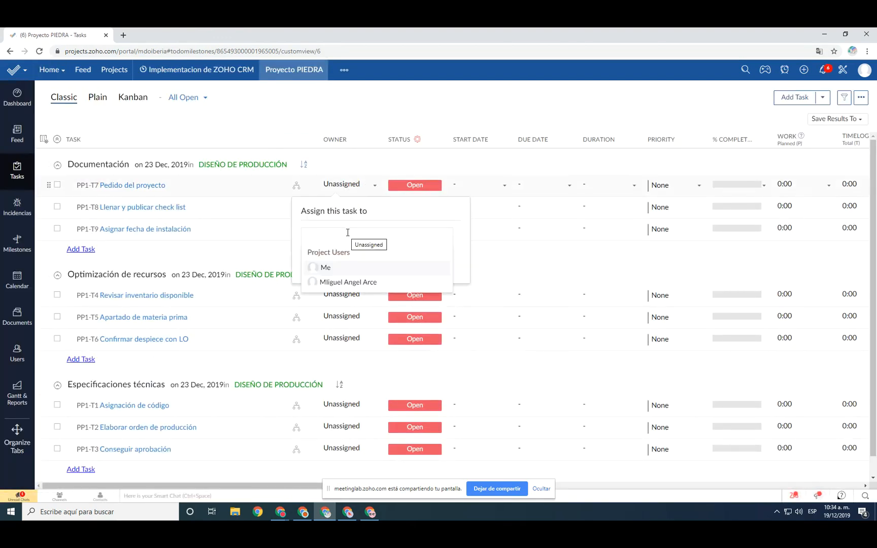
key(Return)
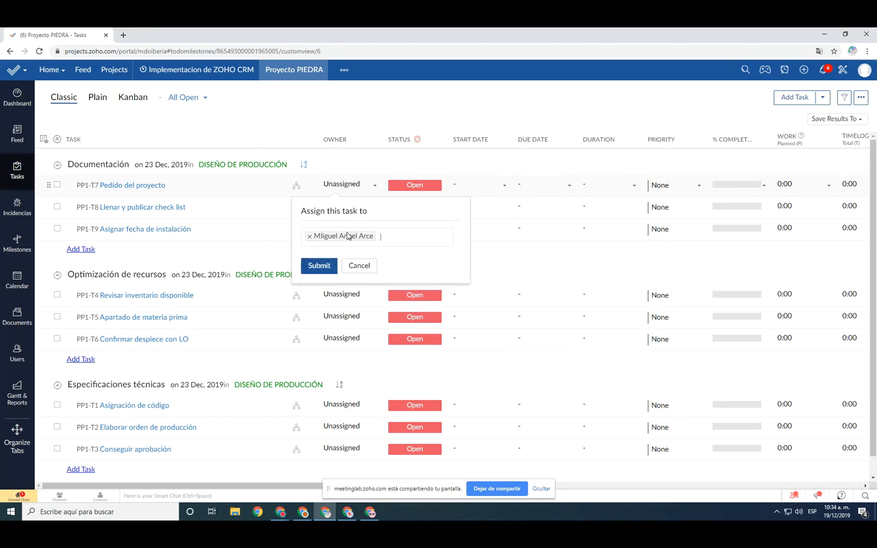
click(405, 241)
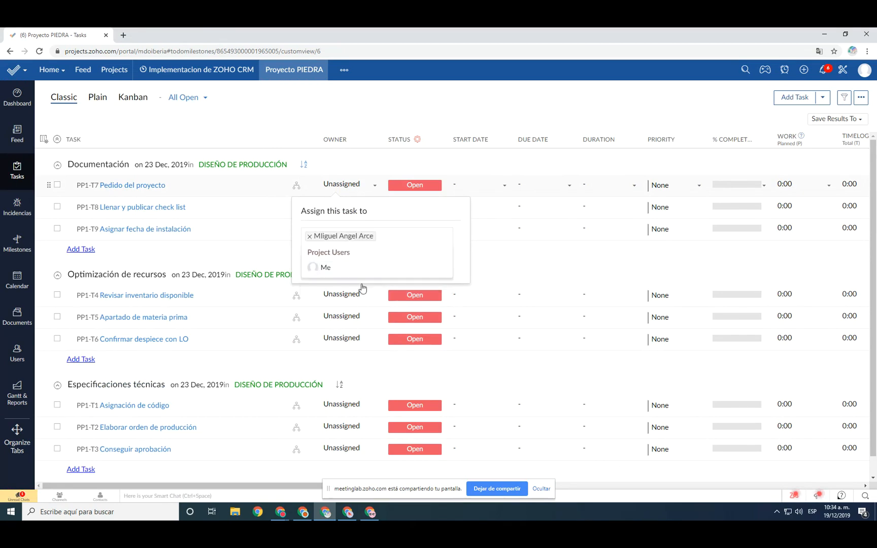
click(343, 270)
key(Return)
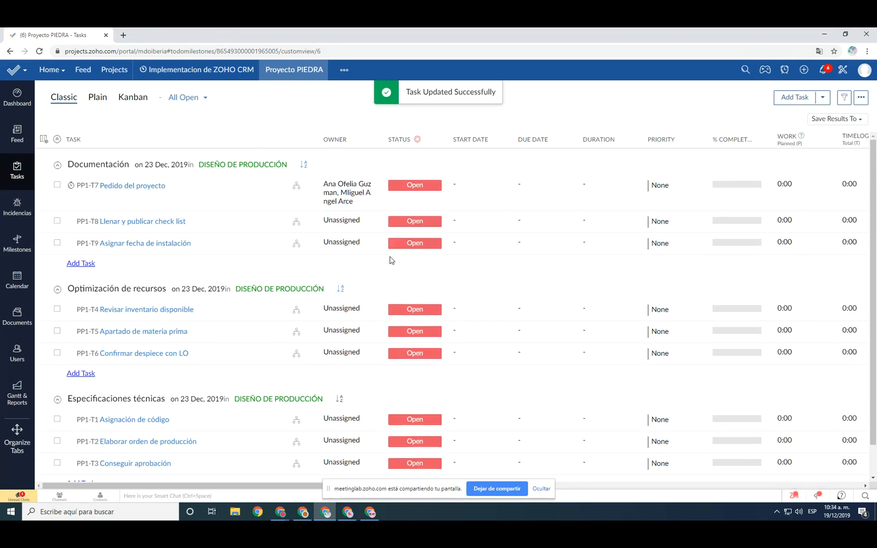
Assign the tasks "Llenar y publicar check list" and "Asignar fecha de instalación" to the other project user only
click(355, 224)
click(335, 318)
click(337, 301)
click(343, 248)
click(336, 302)
click(335, 345)
click(319, 329)
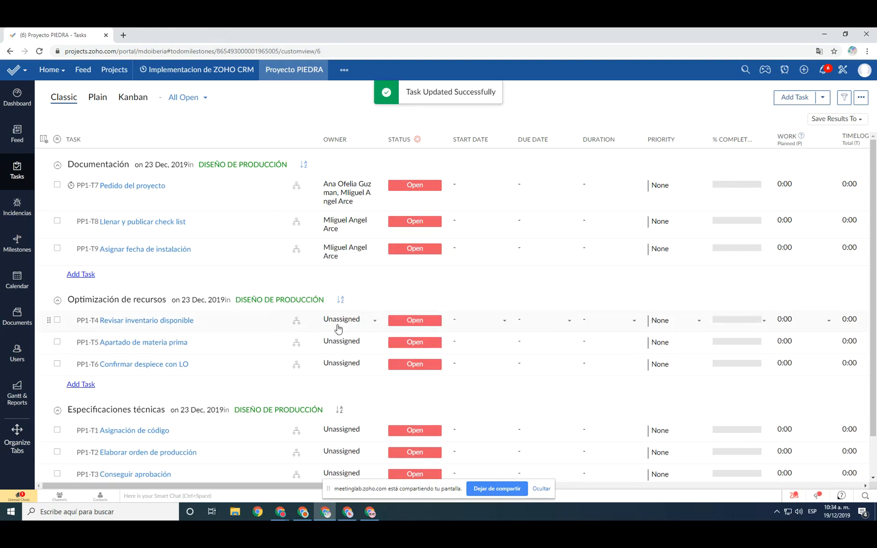
Assign "Revisar inventario disponible" and "Confirmar despiece con LO" in the Optimización de recursos list to the other project user
click(338, 328)
click(329, 371)
click(311, 415)
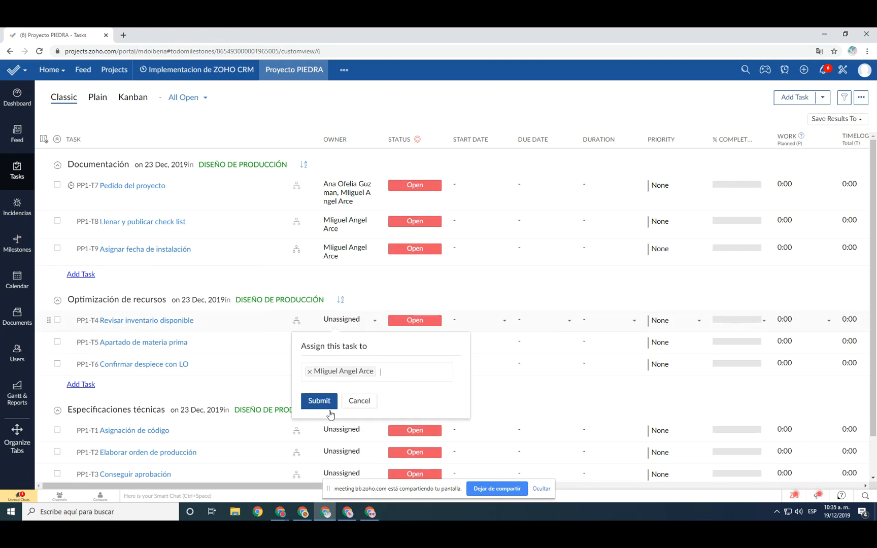
click(327, 405)
scroll(330, 363, down, 1)
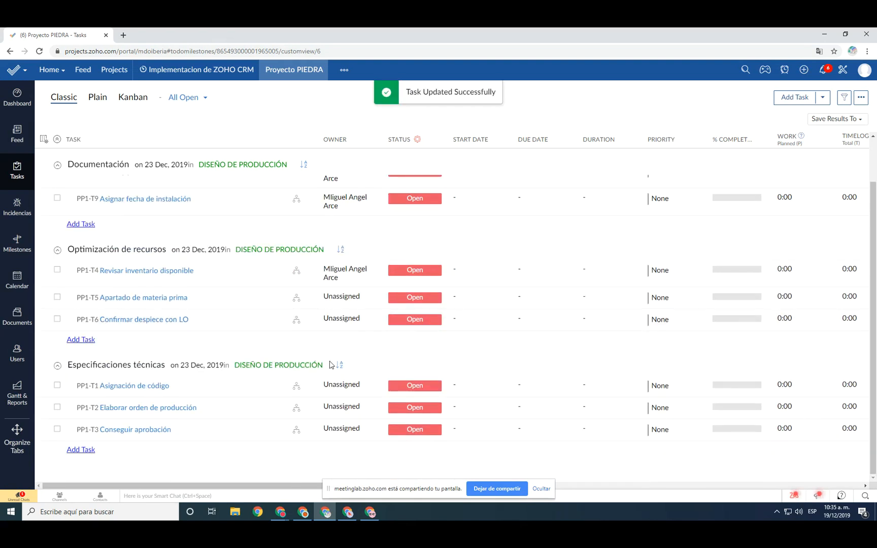
click(341, 318)
click(330, 375)
click(330, 414)
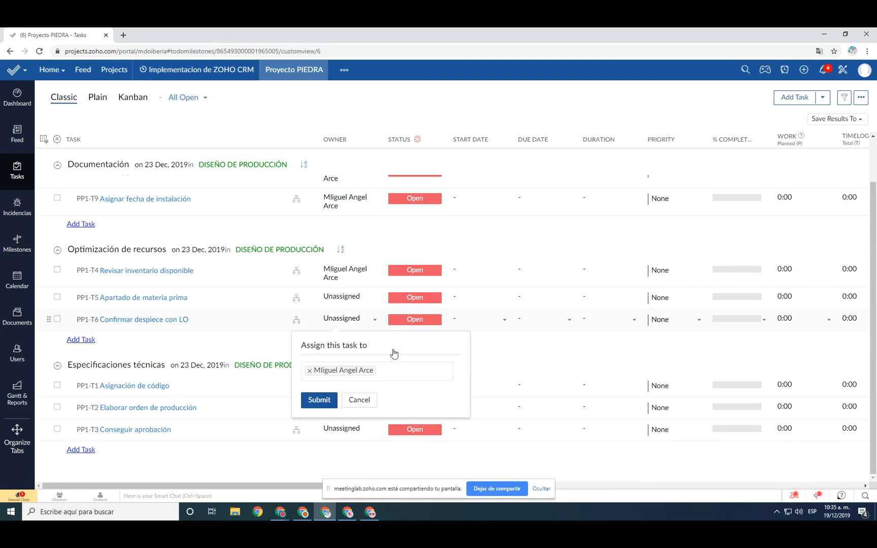
click(319, 401)
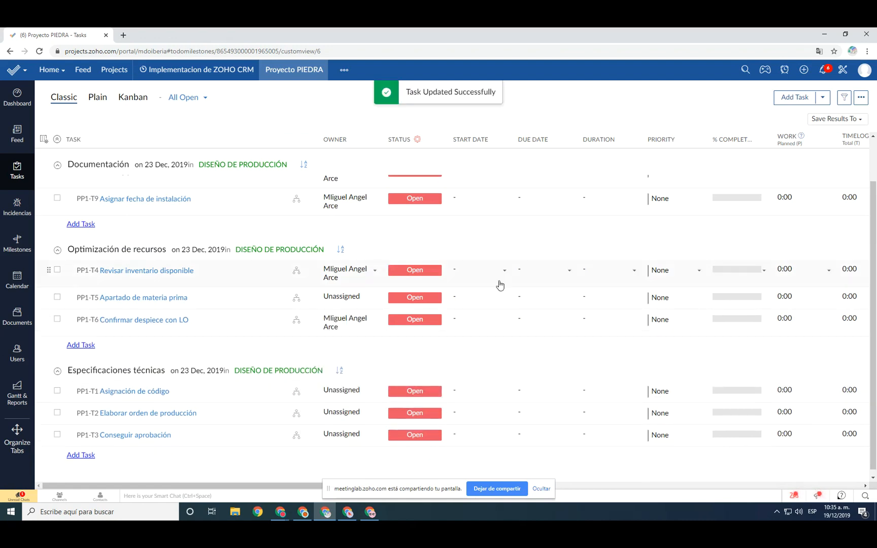
Give "Pedido del proyecto" the start date 12-19-2019 and the due date 12-20-2019
scroll(500, 285, up, 1)
click(457, 190)
click(450, 291)
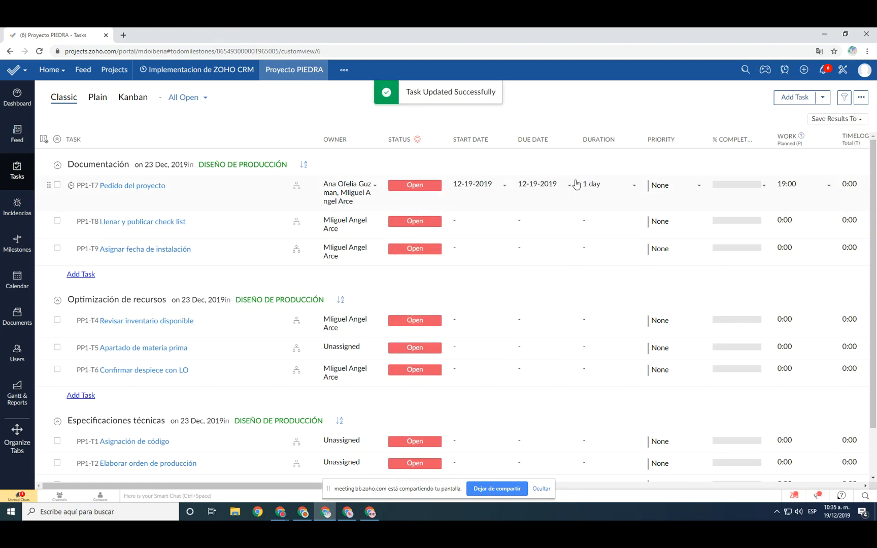
click(561, 185)
click(529, 290)
Set the start date of "Llenar y publicar check list" to 12-19-2019 and its due date to 12-23-2019
click(455, 226)
click(453, 311)
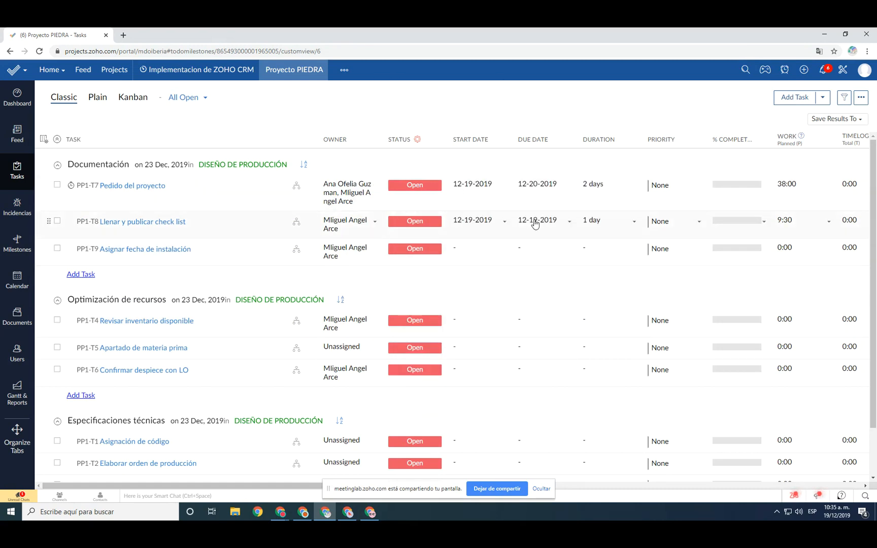
click(535, 224)
click(474, 329)
Schedule "Asignar fecha de instalación" from 12-20-2019 to 12-23-2019
click(455, 256)
click(467, 343)
click(528, 250)
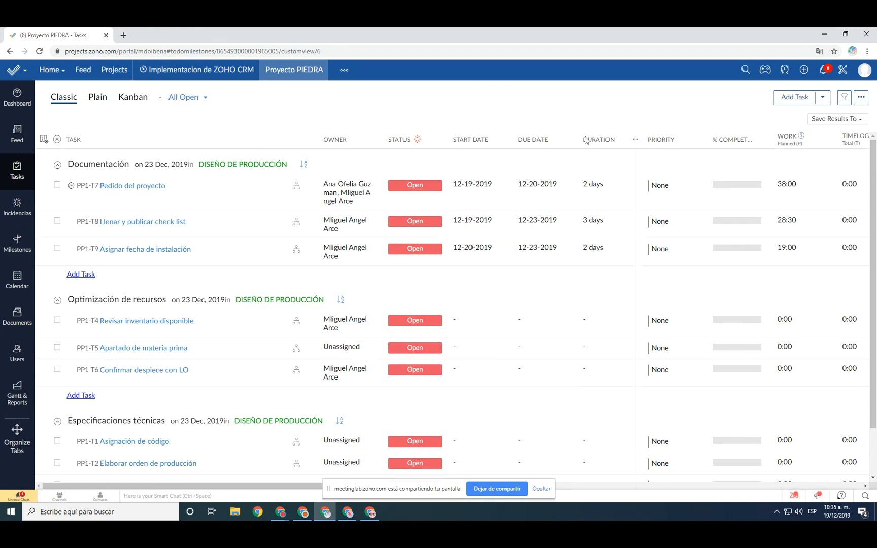
Set the priority of "Pedido del proyecto" to Medium, "Llenar y publicar check list" to High and "Asignar fecha de instalación" to Low
drag(597, 138, 619, 143)
click(601, 177)
click(663, 186)
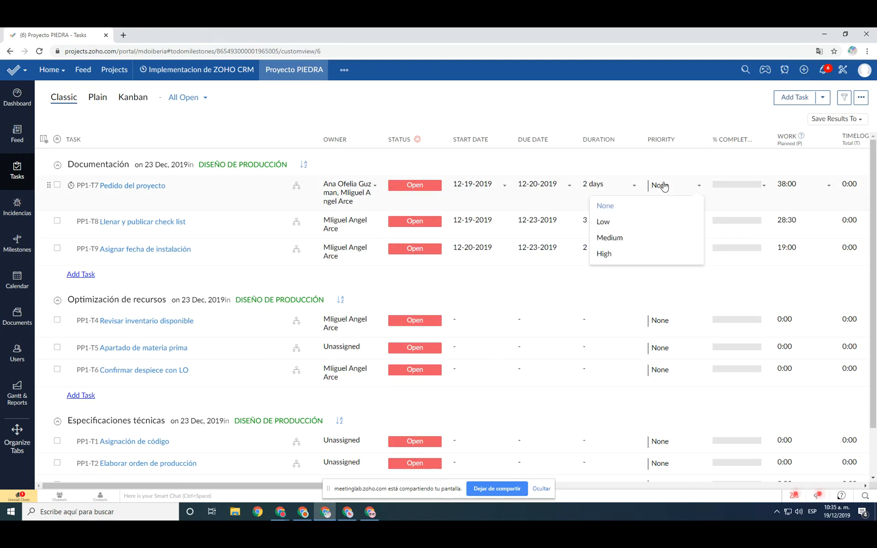
click(606, 238)
click(661, 222)
click(604, 290)
click(663, 249)
click(620, 286)
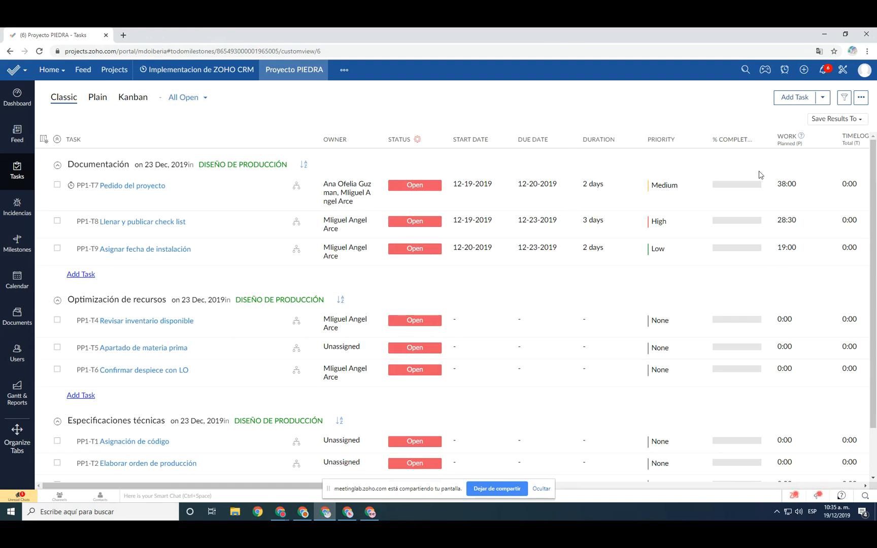
Define the planned work of "Pedido del proyecto" in Work hours with 2 hours for each owner and save it
click(620, 486)
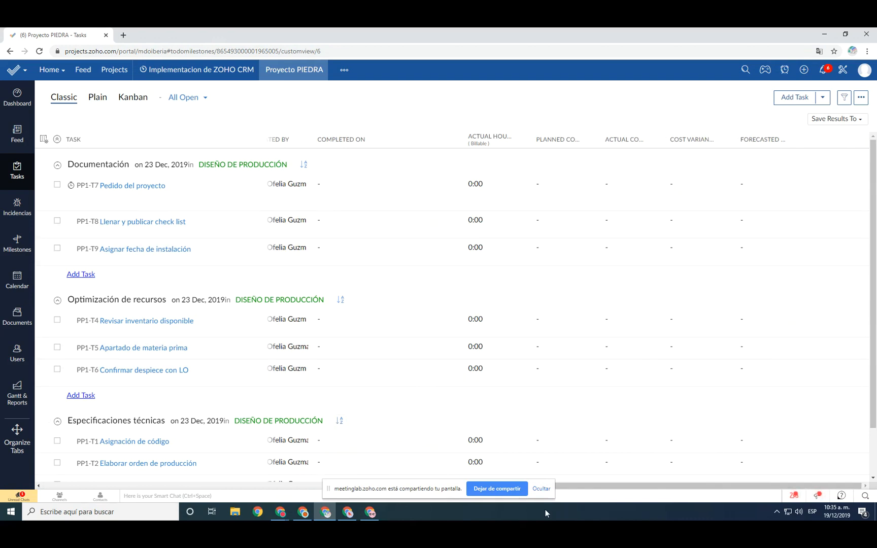
drag(588, 486, 369, 518)
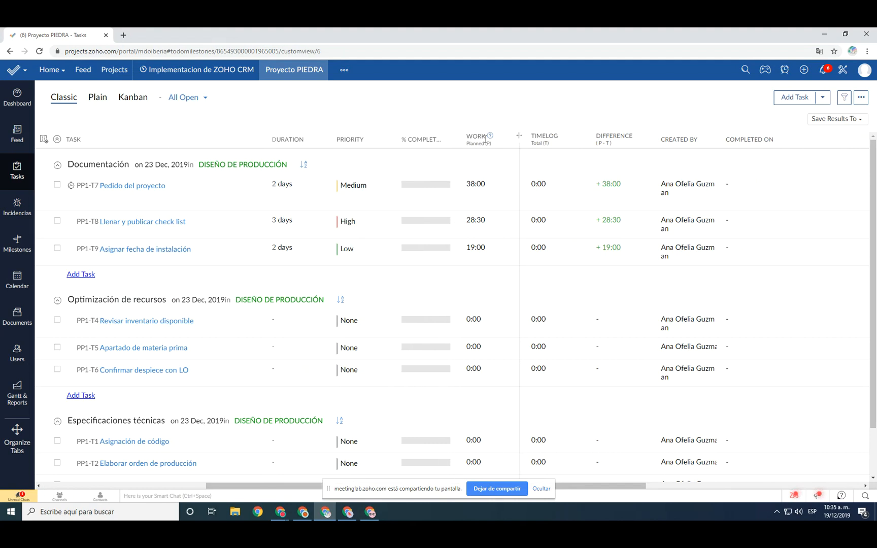
drag(584, 487, 500, 492)
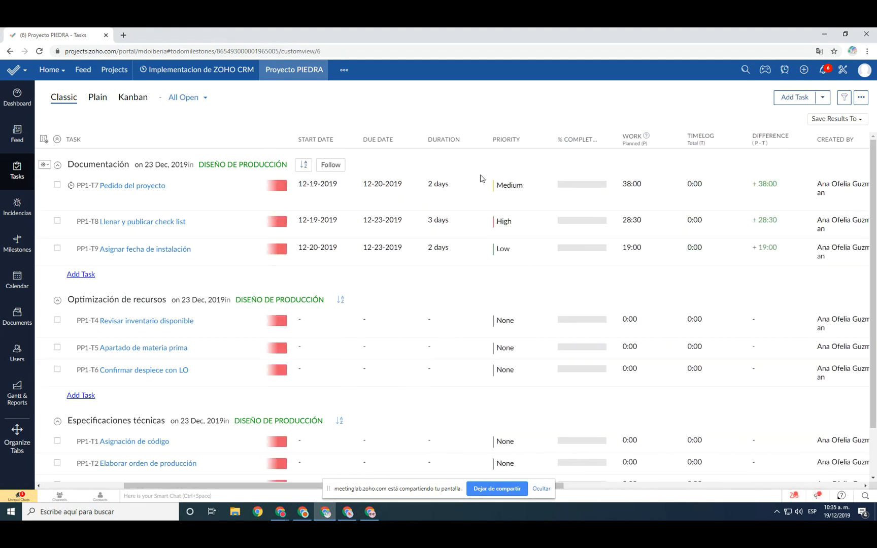
drag(559, 486, 539, 488)
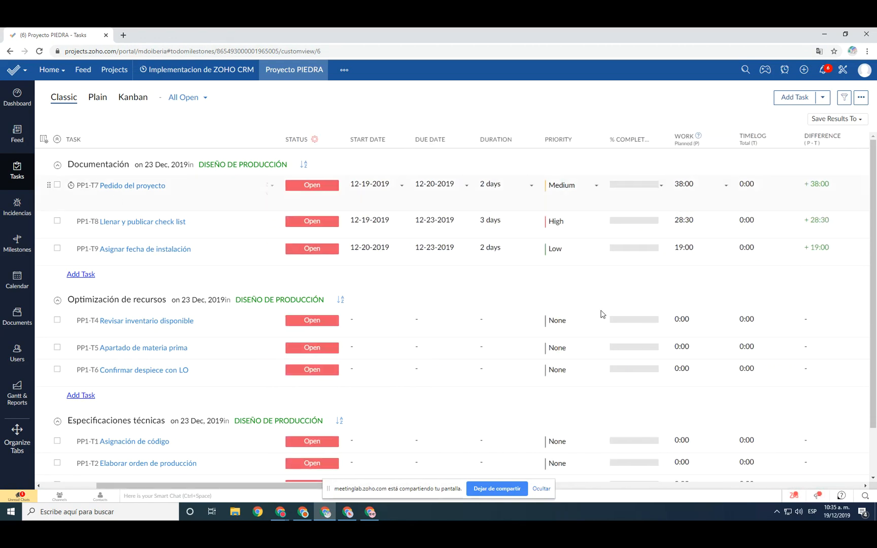
click(689, 185)
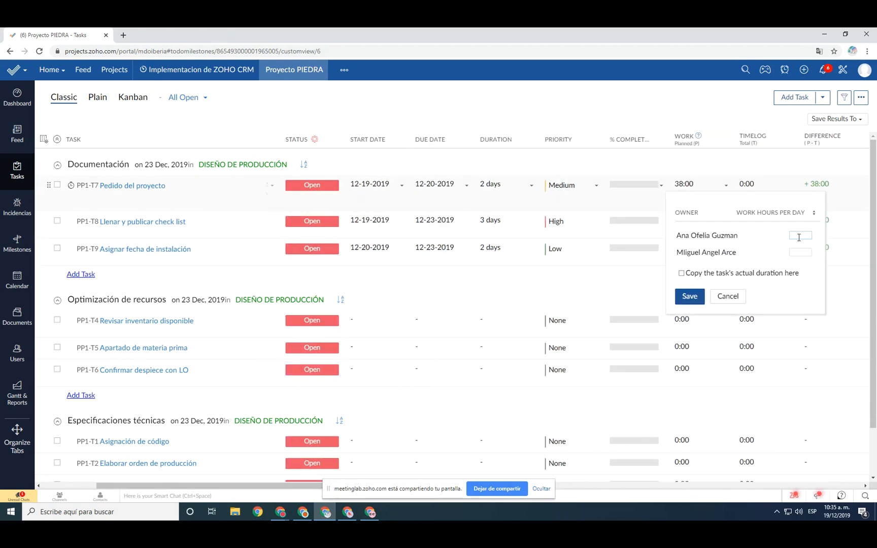
text(2)
click(804, 252)
text(2)
click(814, 214)
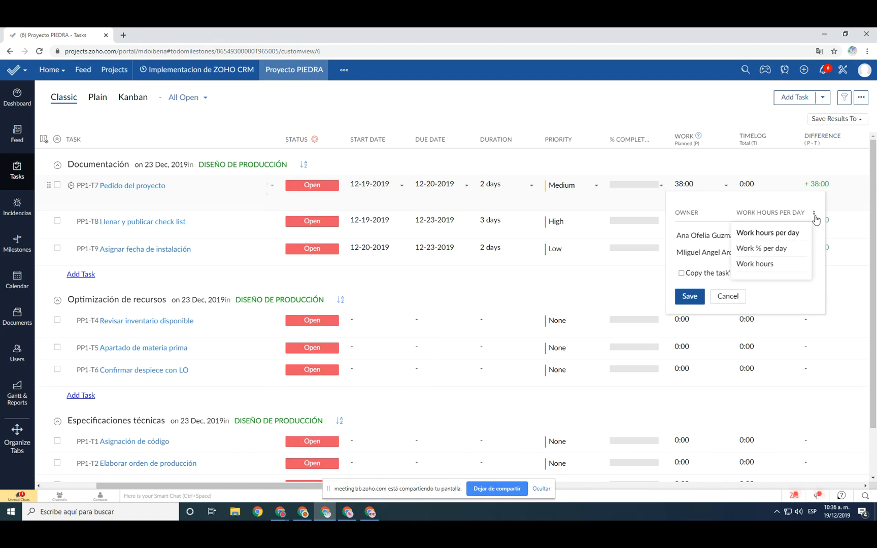
click(763, 262)
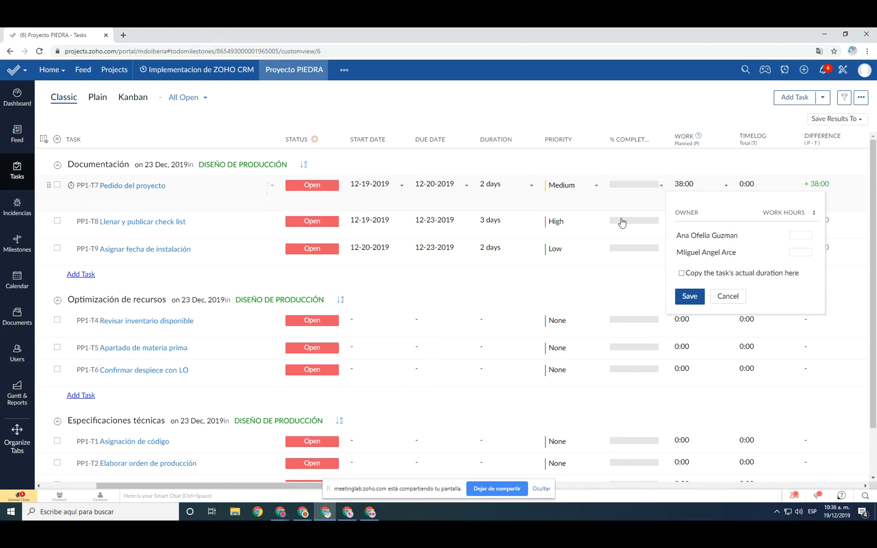
text(2)
click(802, 251)
click(692, 296)
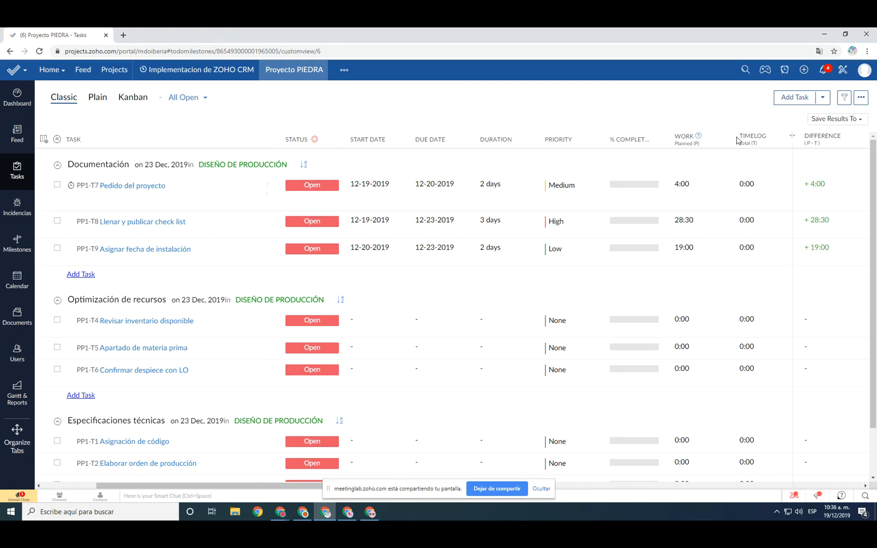
Adjust the owners' planned work hours on "Pedido del proyecto" to total 5:00, save them and review the task columns
drag(738, 137, 770, 132)
click(776, 136)
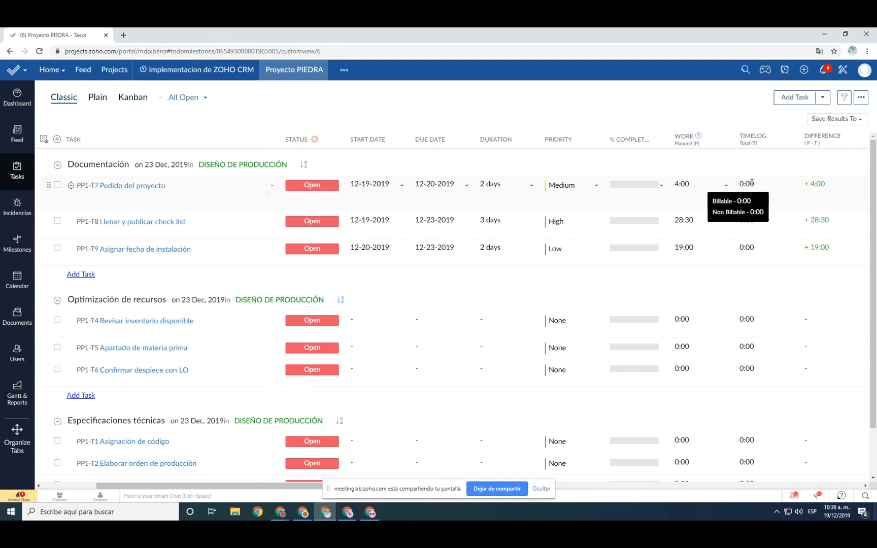
click(727, 189)
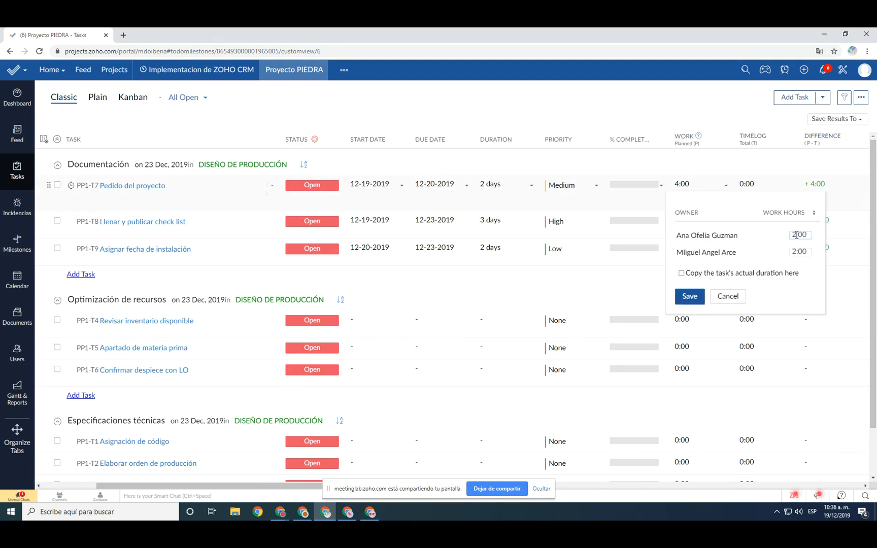
click(812, 234)
text(3)
click(812, 252)
text(1)
click(691, 296)
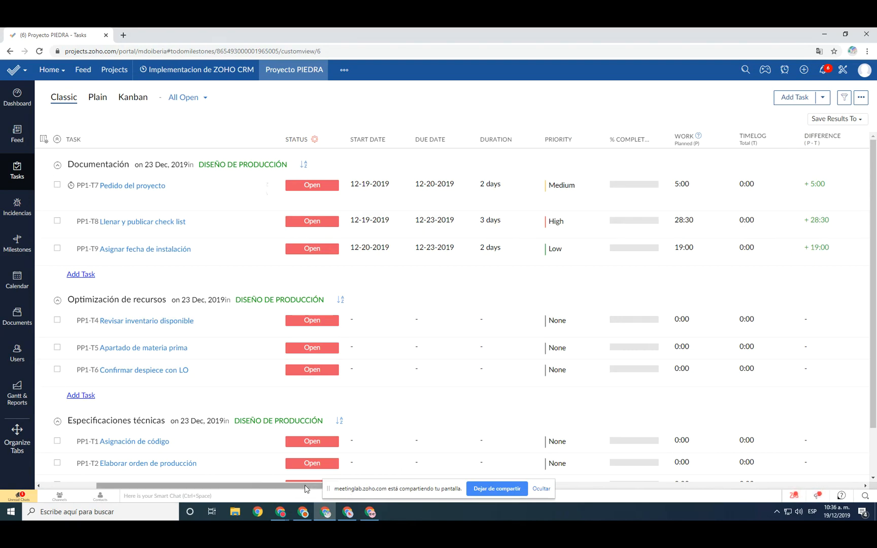
drag(348, 487, 489, 499)
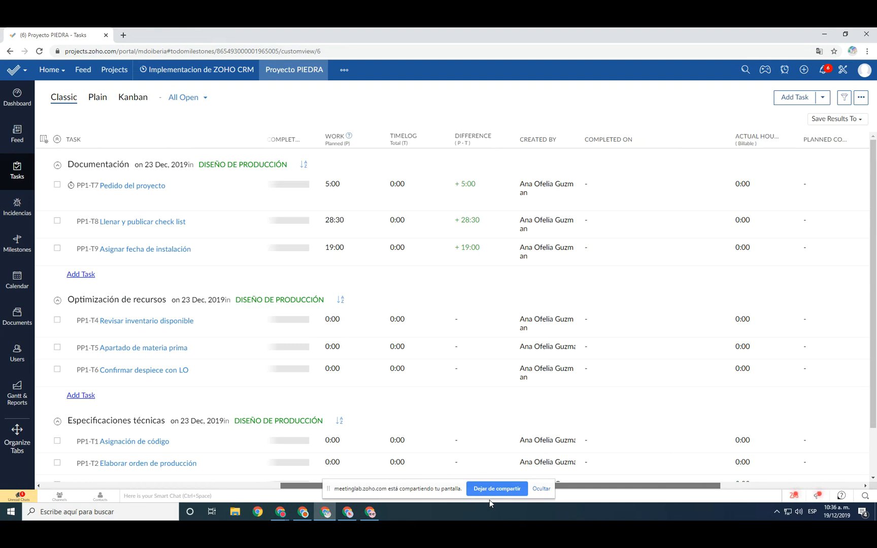
drag(658, 488, 559, 514)
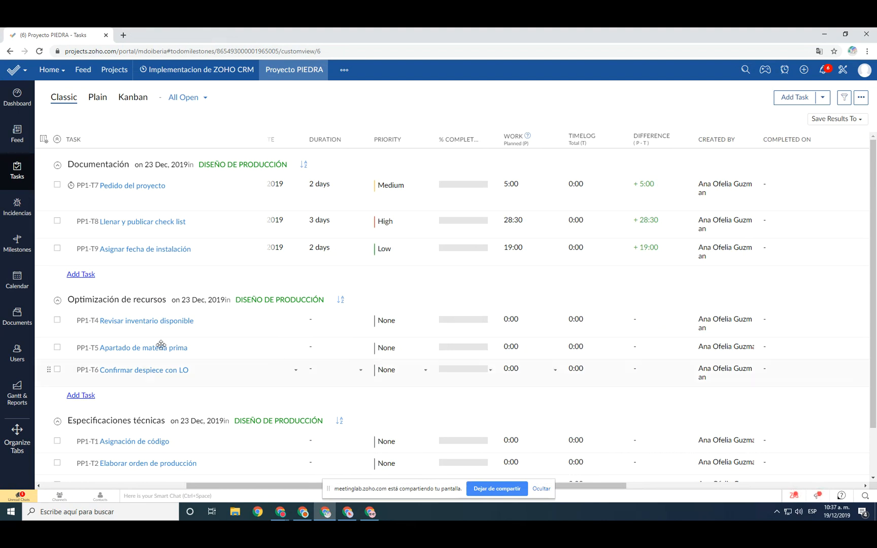
Open Proyecto PIEDRA's details for editing from its dashboard and examine the budget, company field, roll-up and access sections
click(862, 97)
click(18, 94)
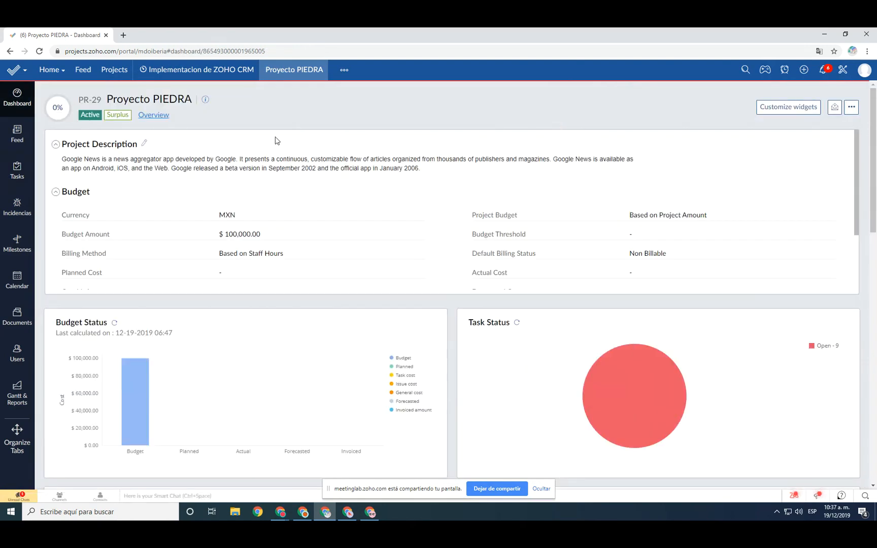
click(853, 108)
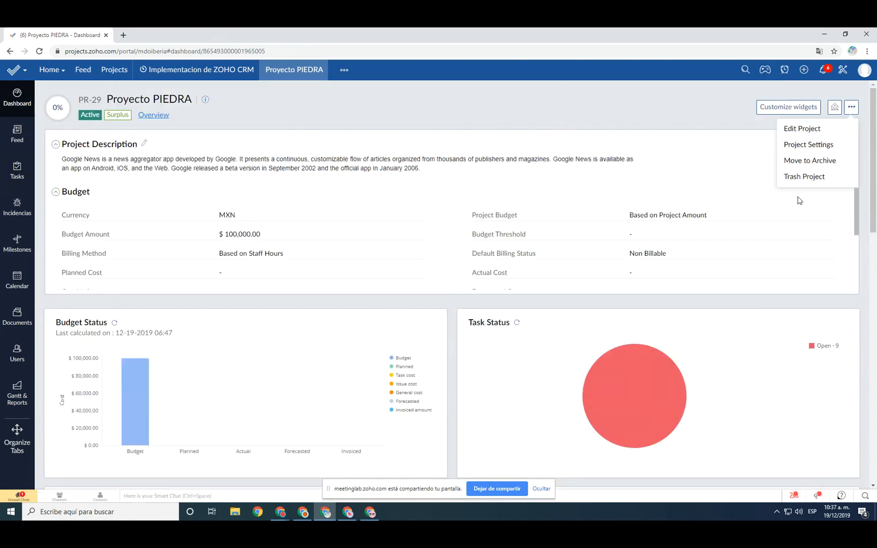
click(811, 130)
drag(874, 249, 876, 480)
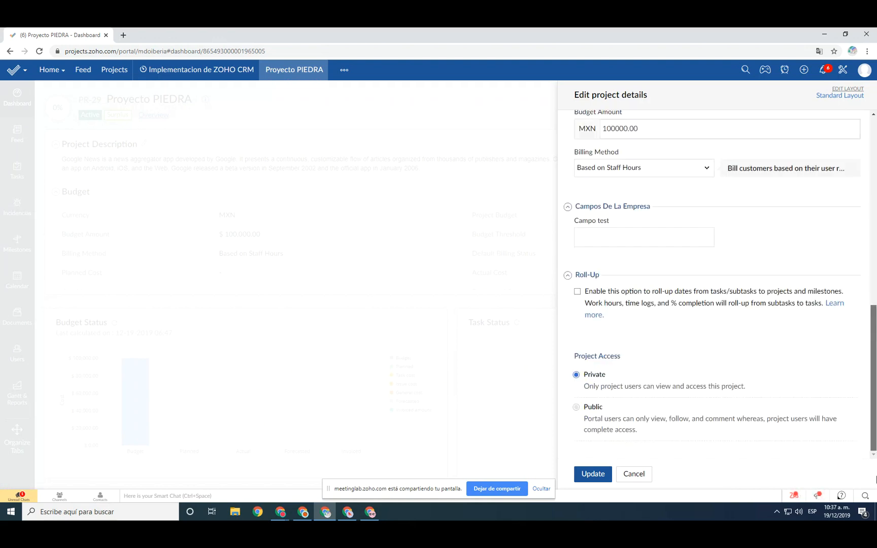
drag(876, 407, 876, 206)
scroll(822, 364, down, 10)
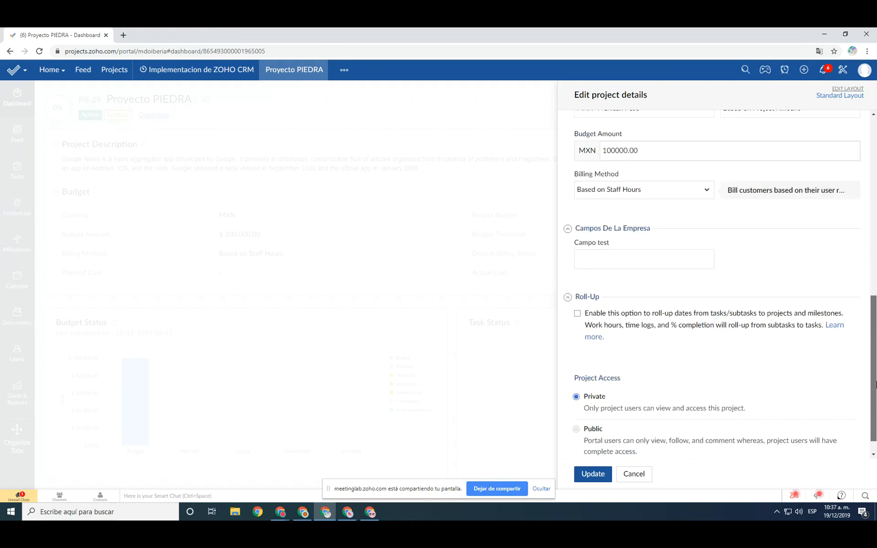
click(660, 237)
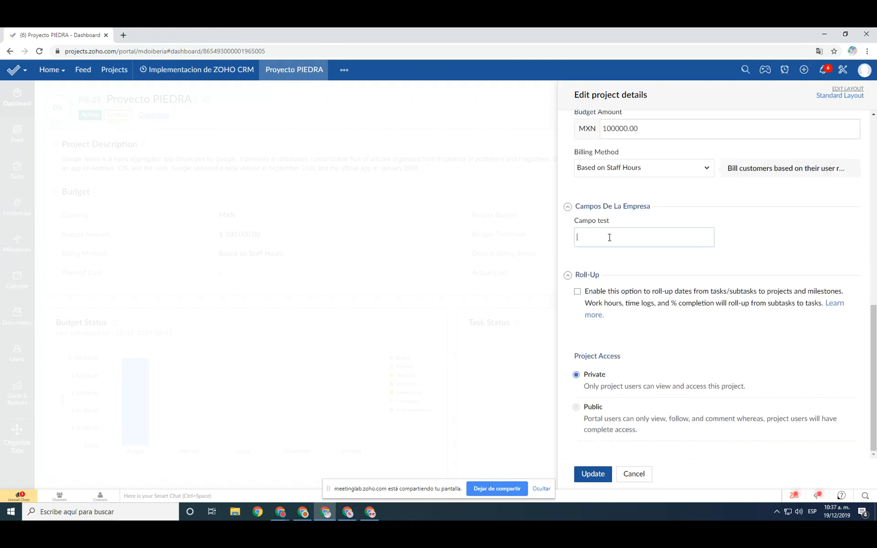
scroll(699, 251, up, 3)
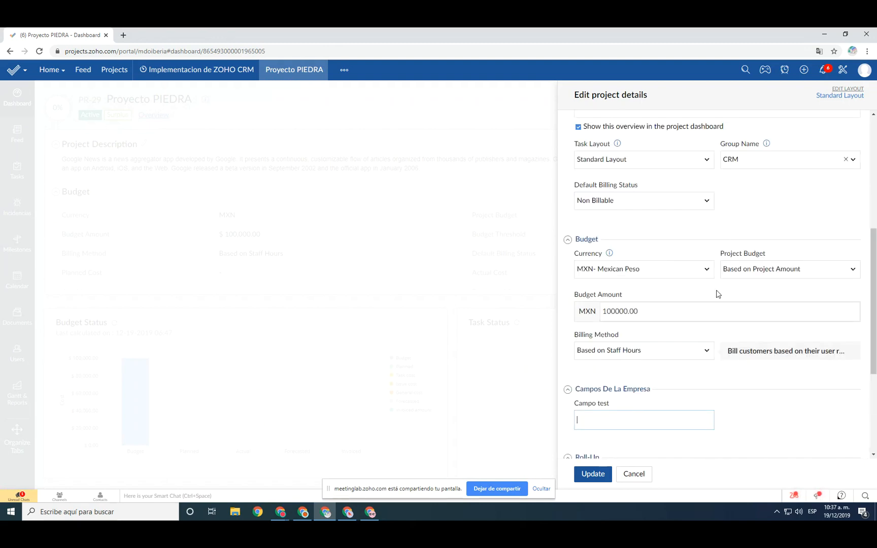
scroll(629, 294, up, 5)
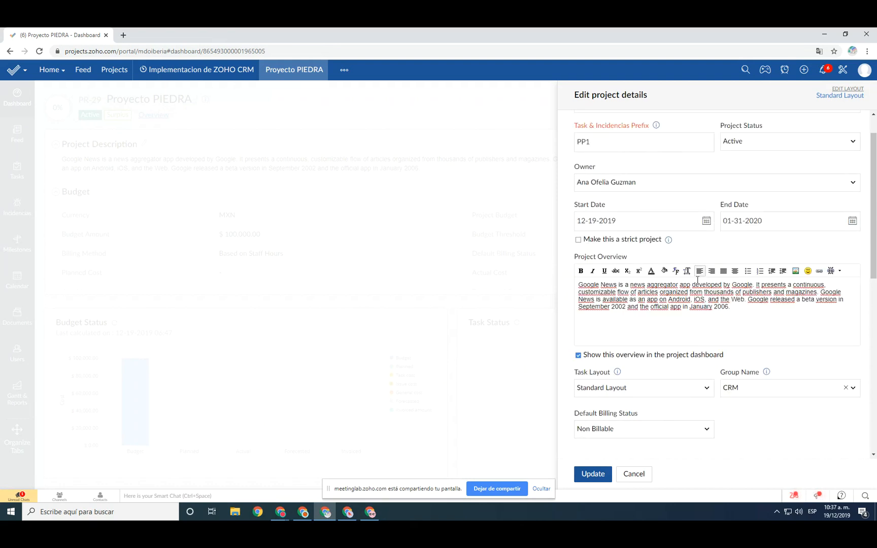
scroll(699, 281, down, 9)
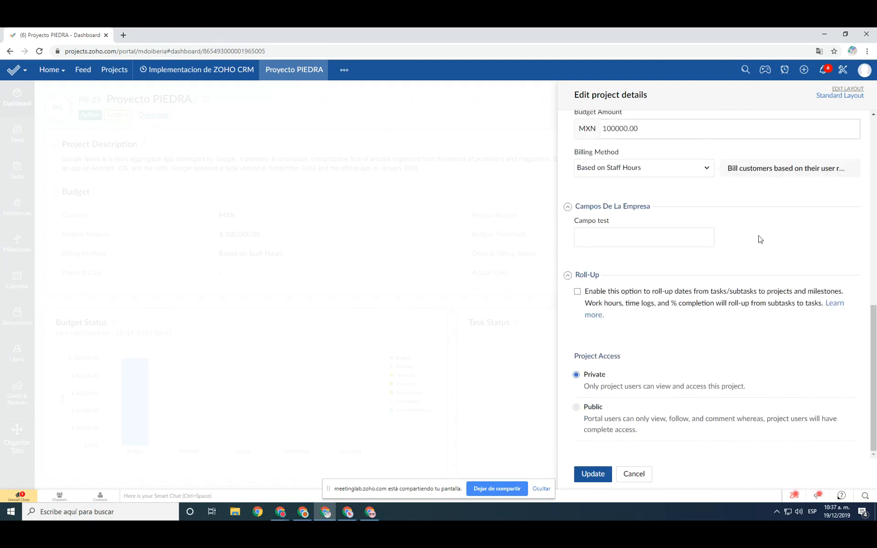
scroll(680, 324, up, 10)
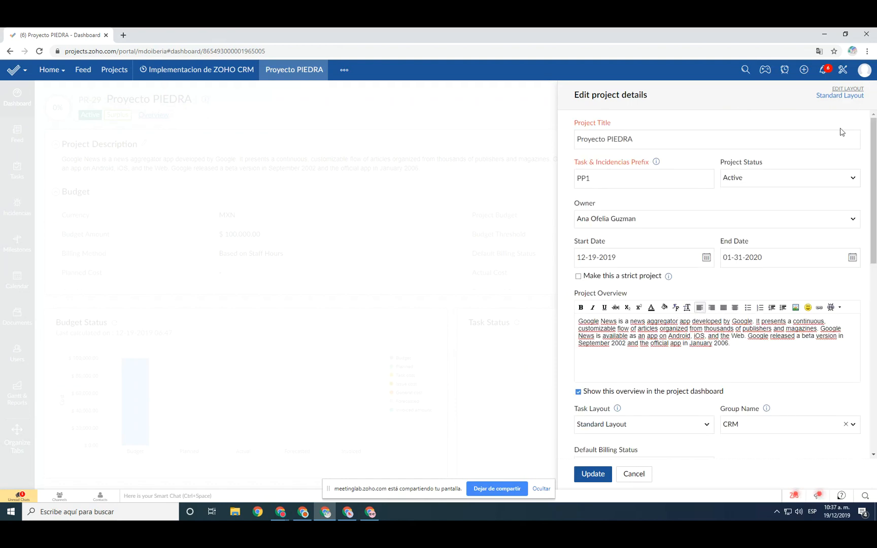
Open the projects' Standard Layout editor and compare its sections with those in Proyecto PIEDRA's edit form
click(858, 92)
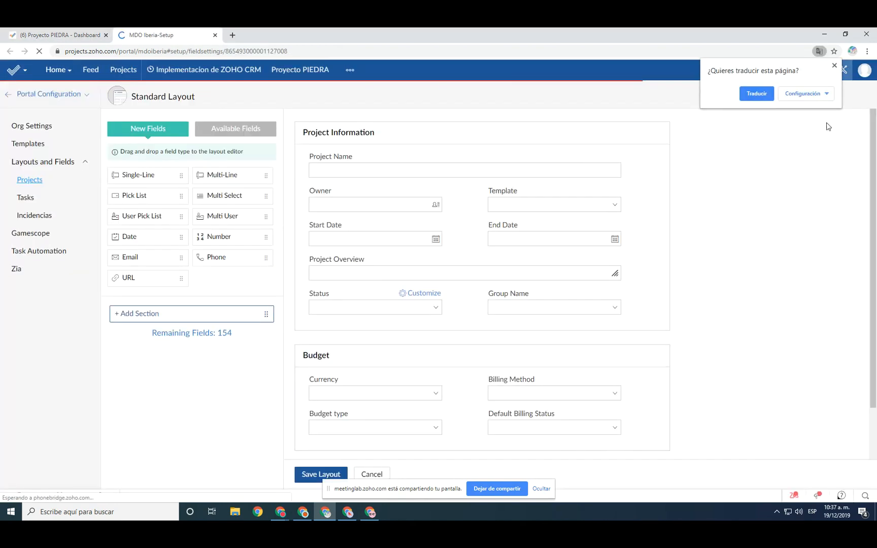
scroll(565, 294, down, 2)
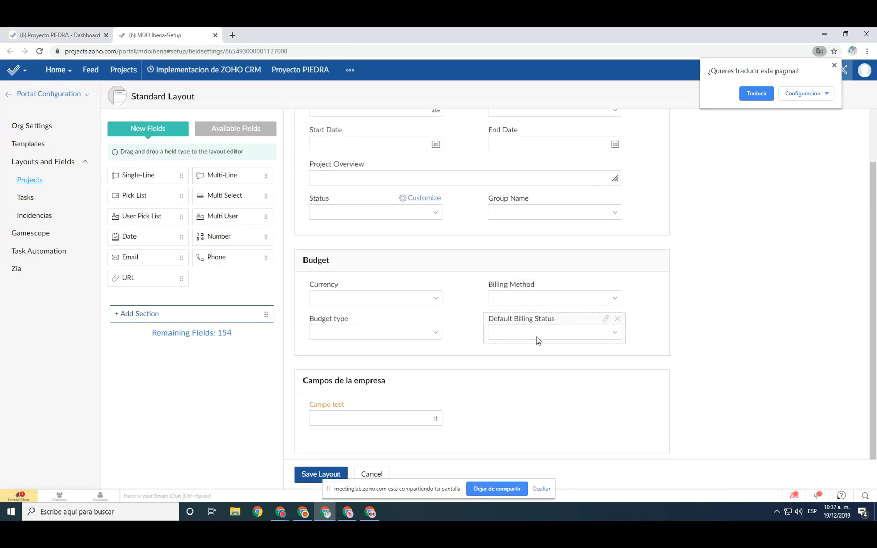
click(48, 35)
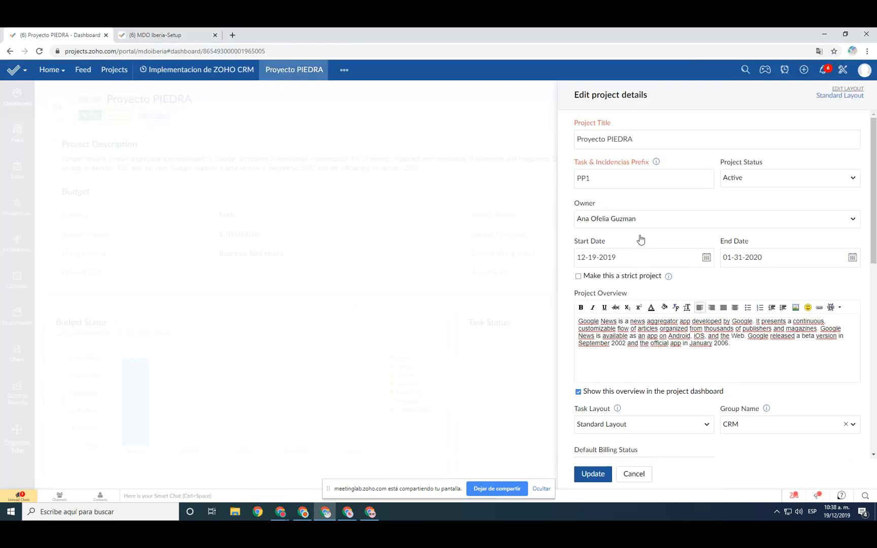
scroll(755, 371, down, 2)
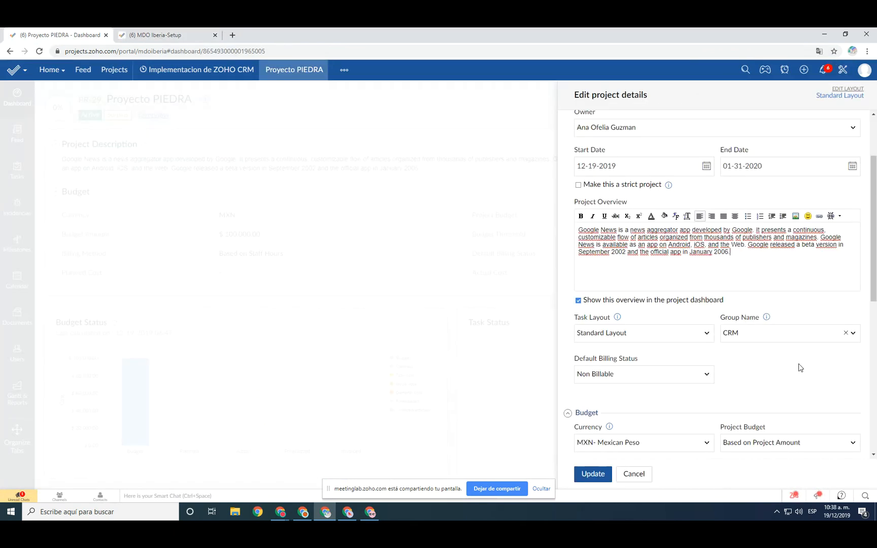
scroll(798, 365, down, 2)
scroll(705, 381, down, 5)
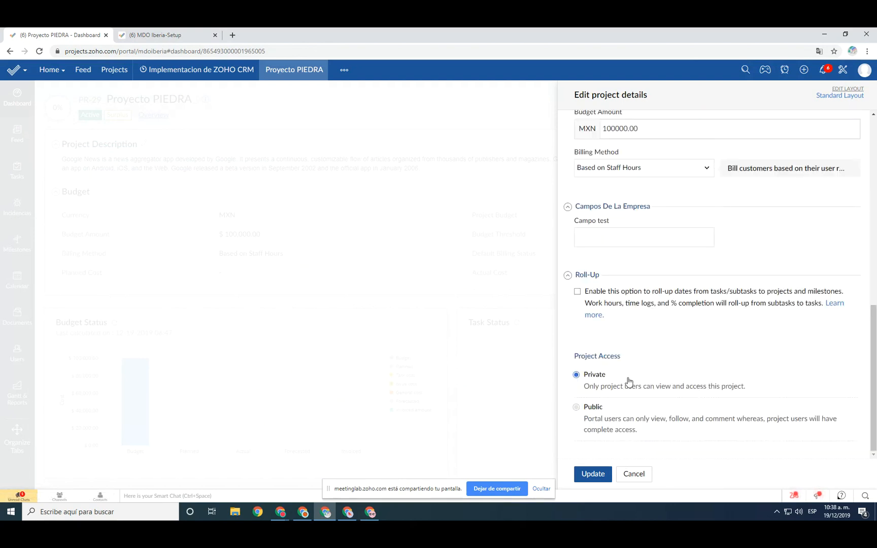
drag(641, 354, 616, 357)
scroll(731, 236, up, 10)
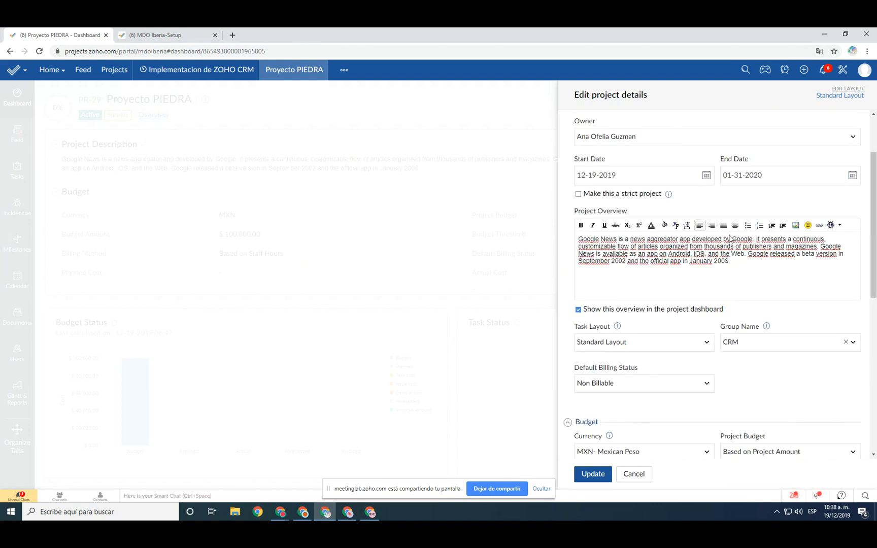
Open a blank New Project form from the projects list and compare its tab customization section with Proyecto PIEDRA's edit form
click(155, 35)
click(123, 71)
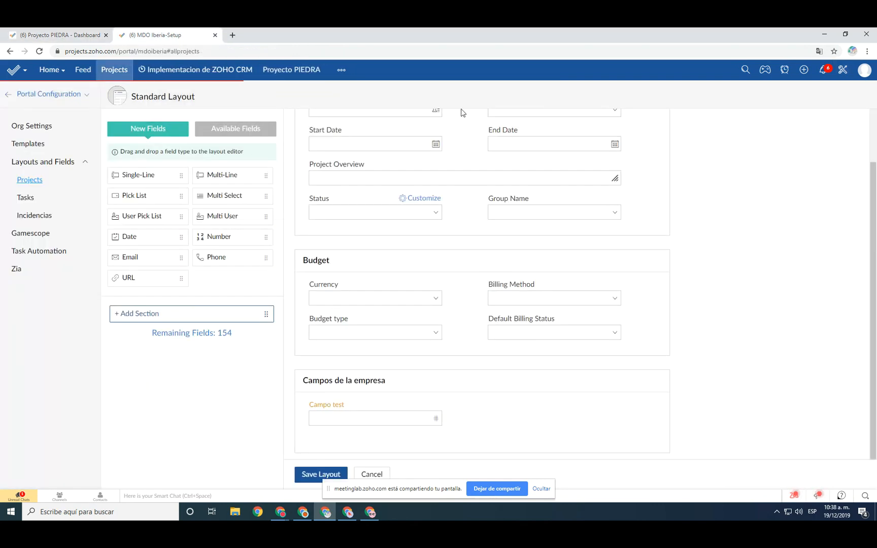
click(785, 94)
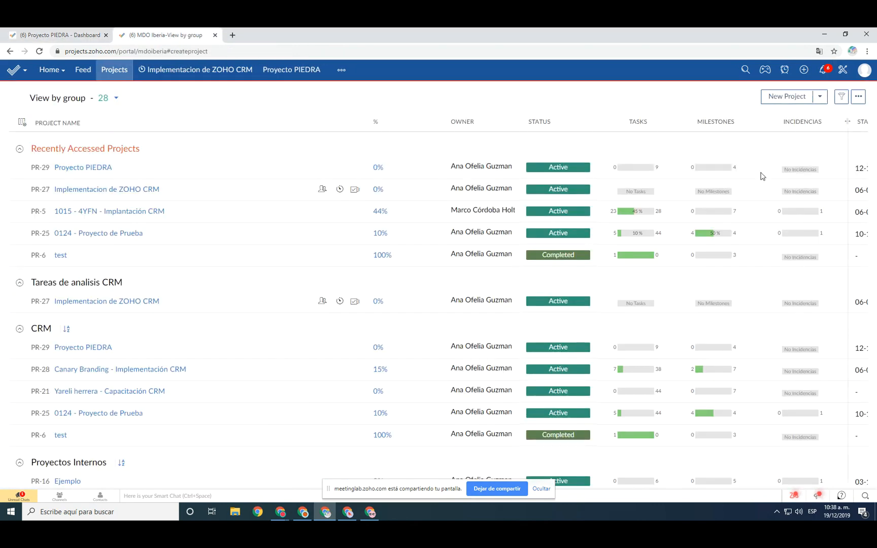
scroll(713, 290, down, 7)
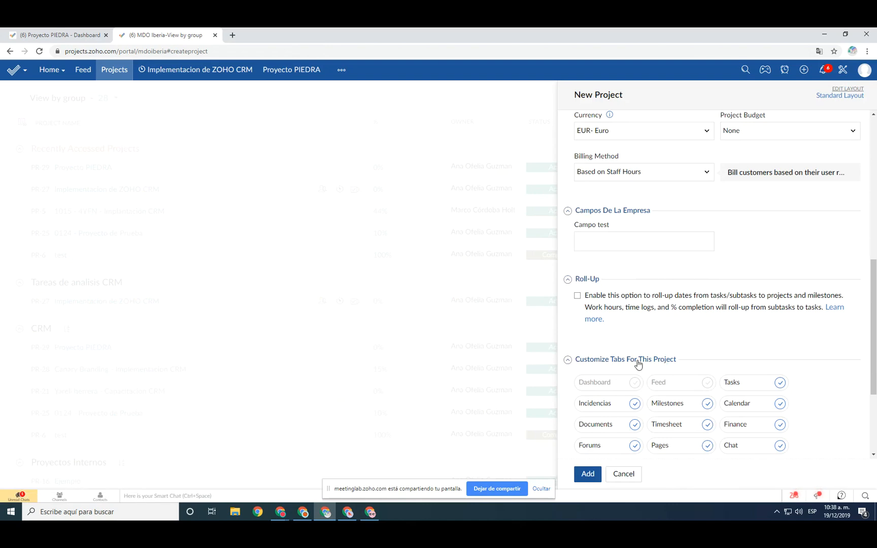
click(92, 32)
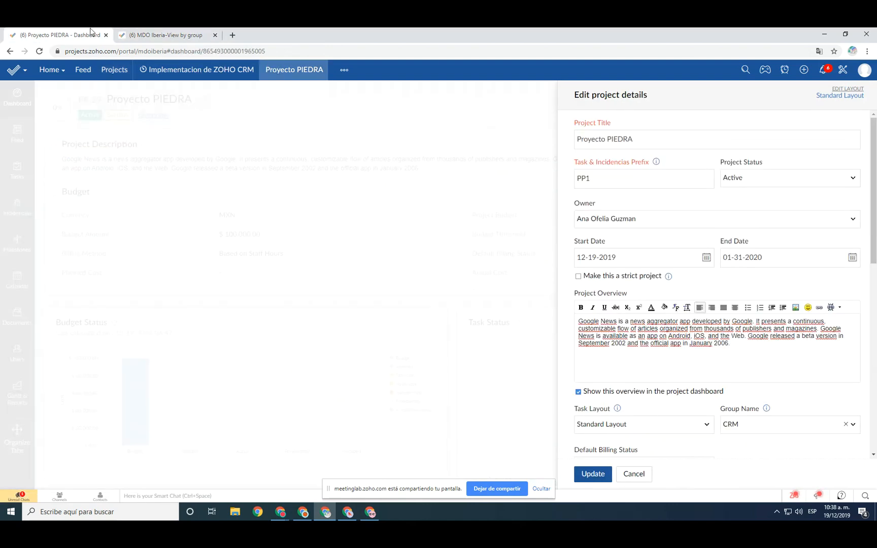
scroll(625, 295, down, 10)
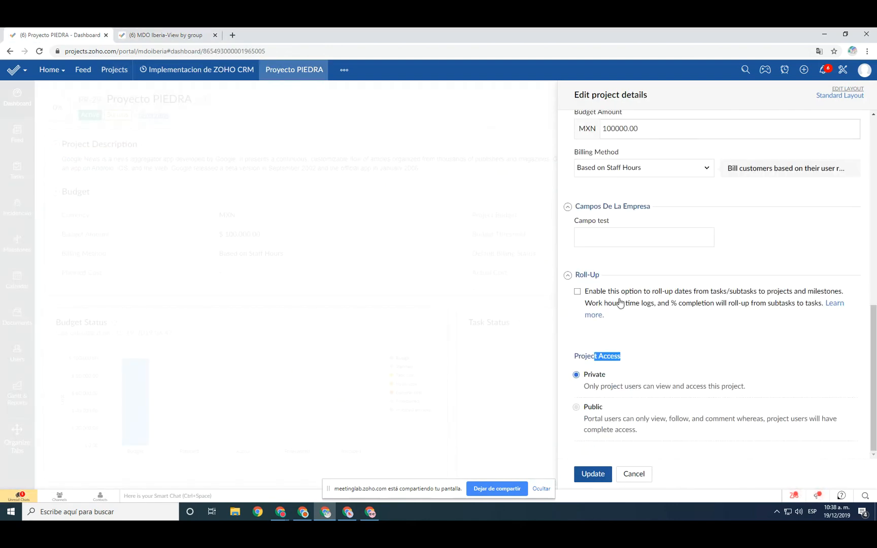
click(151, 34)
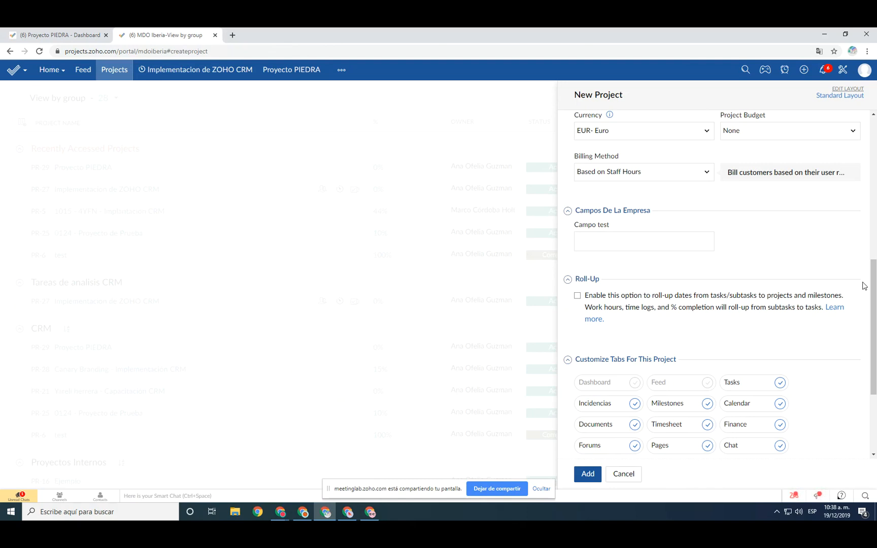
click(52, 39)
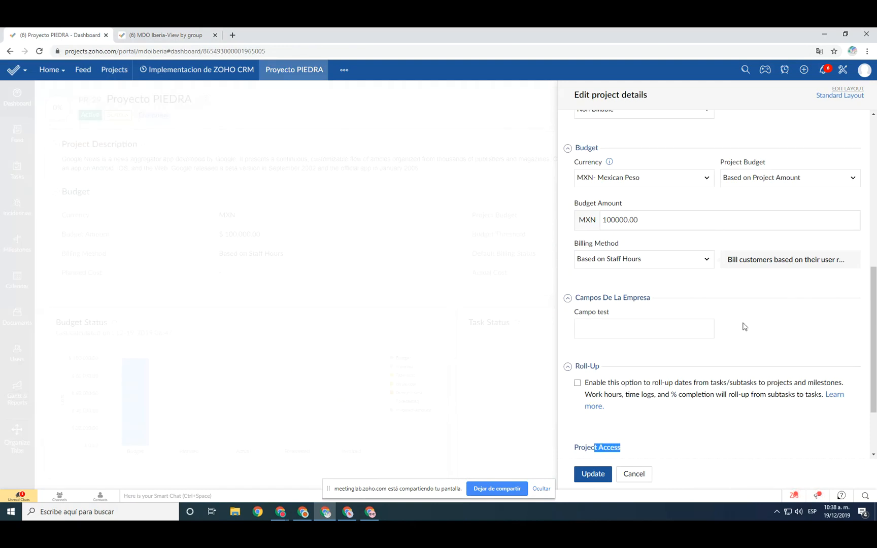
Leave the project edit form and examine the planned work, timelog and difference columns in Proyecto PIEDRA's task list
click(297, 238)
click(17, 170)
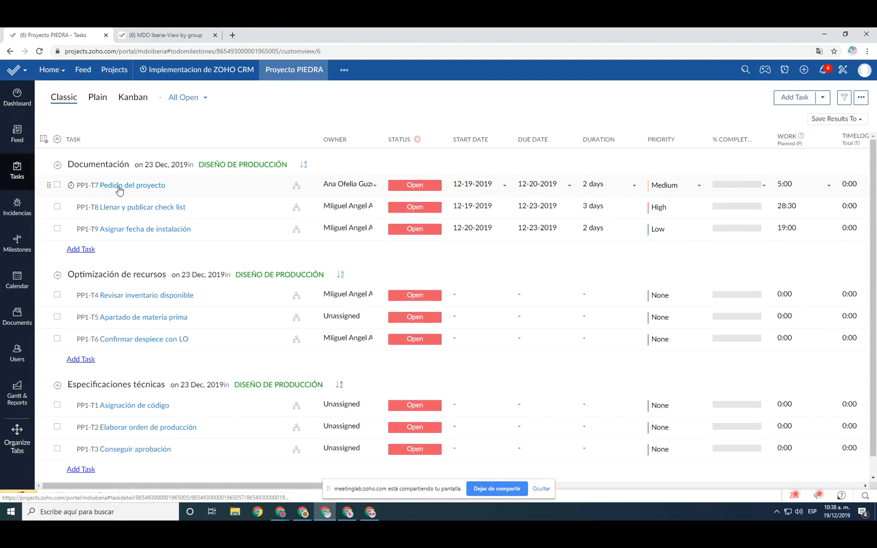
drag(257, 486, 503, 145)
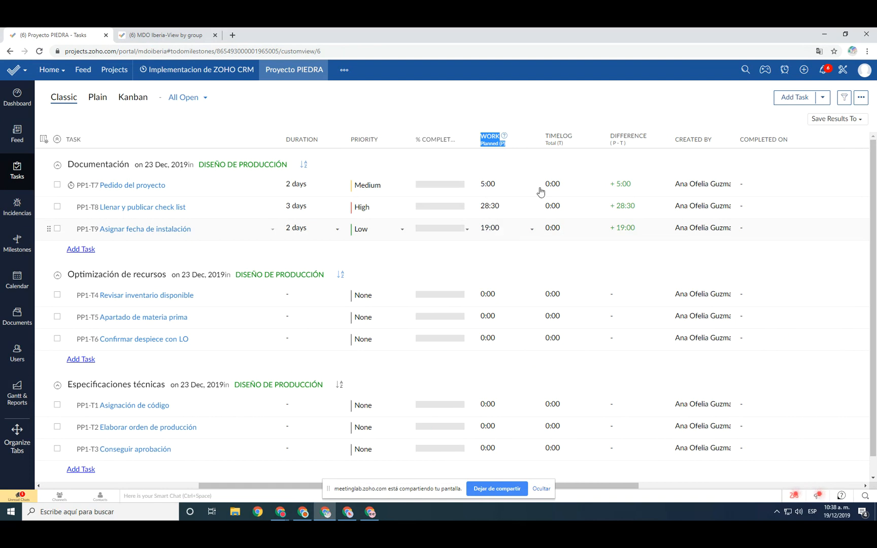
mouse_move(548, 201)
click(489, 98)
Discard the open New Project form, start a fresh one, check its tab options and title the project "test"
click(181, 37)
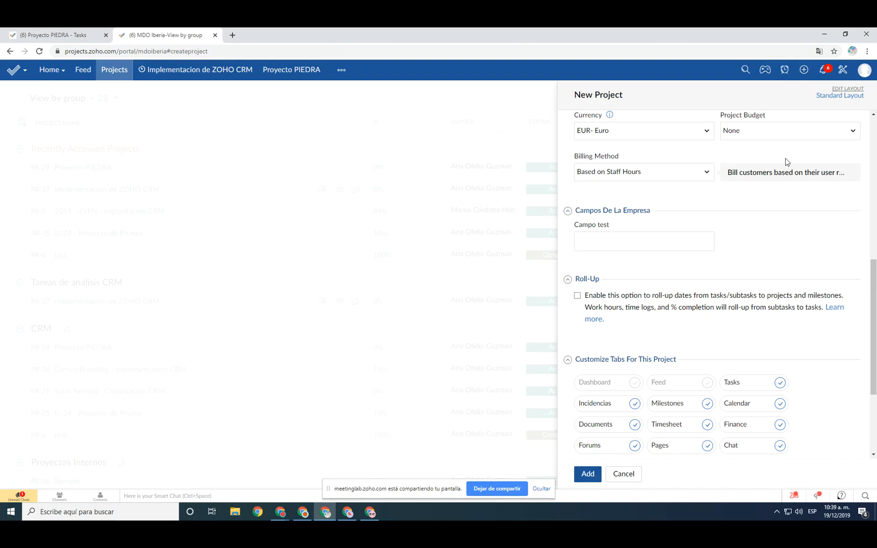
click(628, 477)
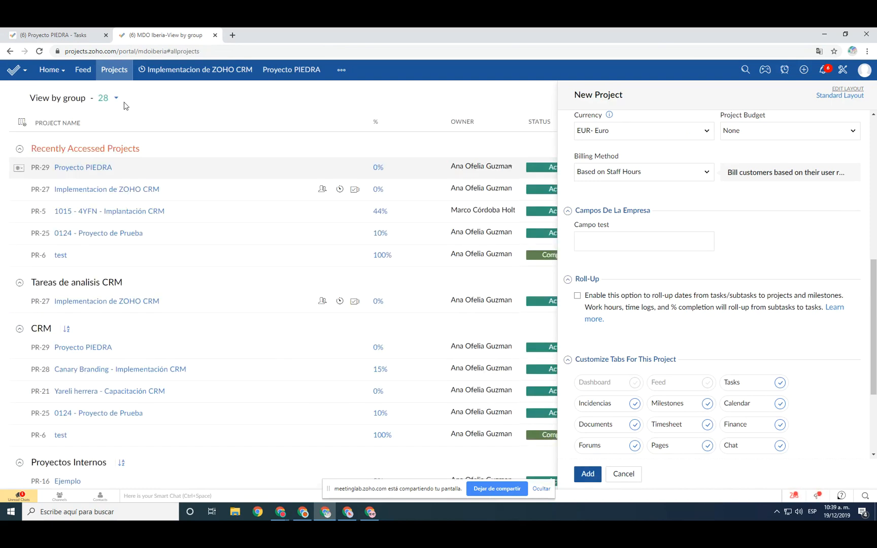
click(788, 96)
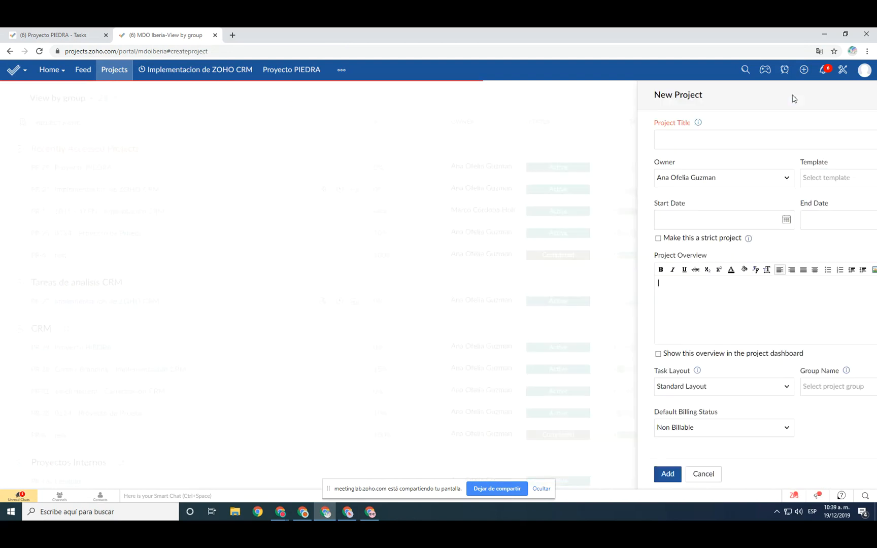
scroll(746, 317, down, 10)
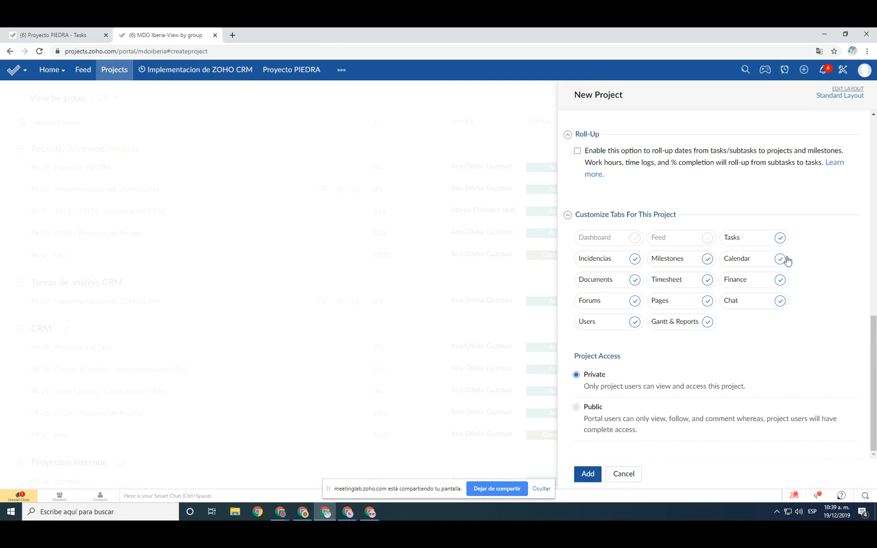
scroll(696, 305, up, 10)
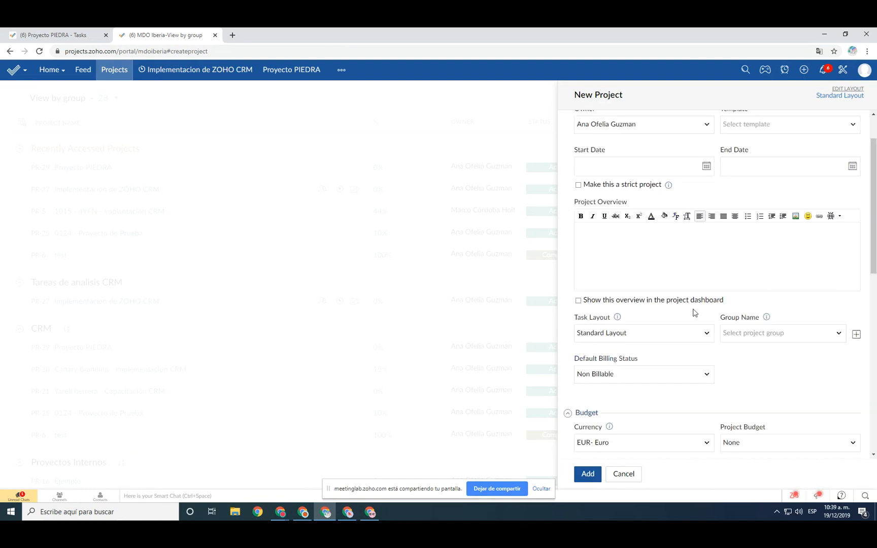
text(st)
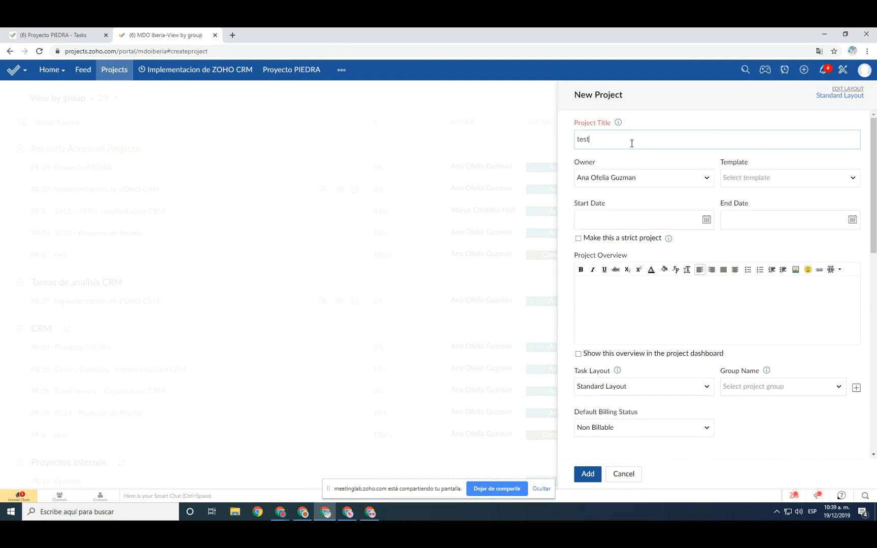
Create the "test" project and examine the Facturas view in its Finance section
scroll(709, 311, down, 10)
click(589, 472)
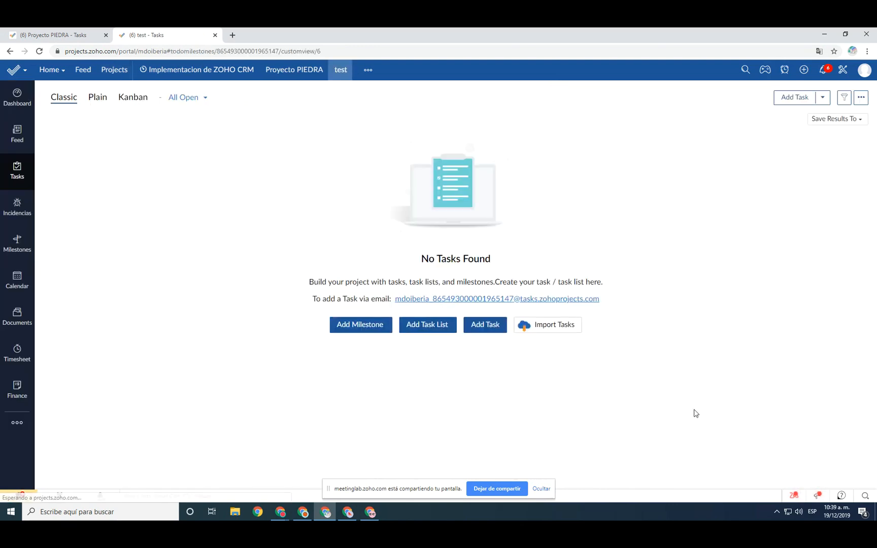
click(19, 393)
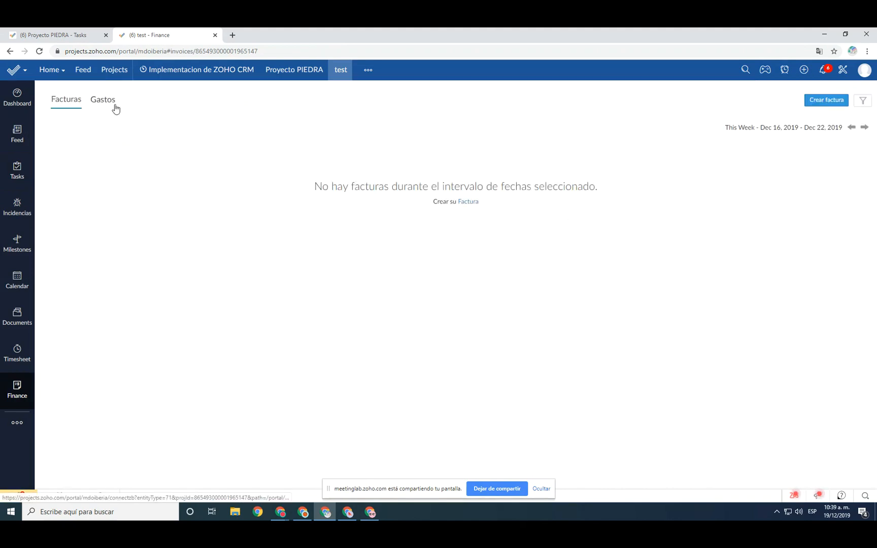
drag(322, 185, 326, 242)
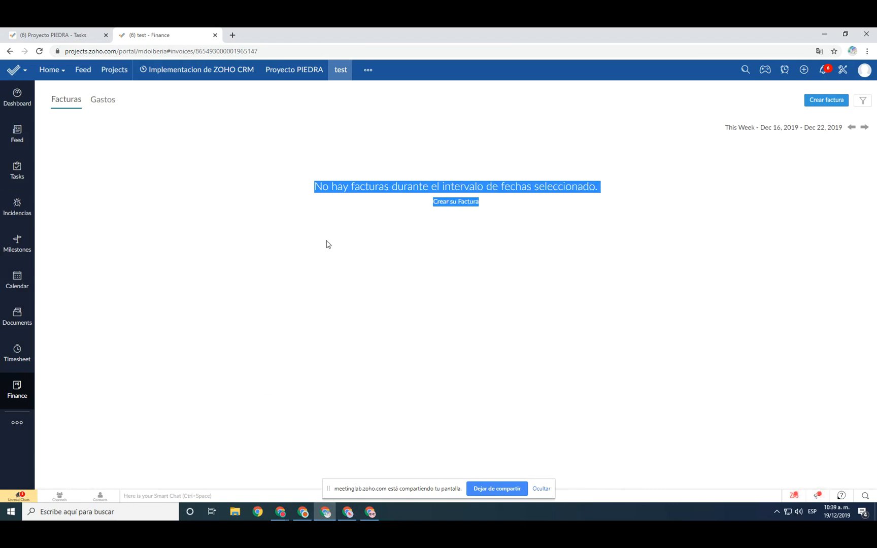
click(44, 99)
drag(314, 187, 650, 251)
click(609, 277)
drag(313, 187, 592, 214)
click(575, 226)
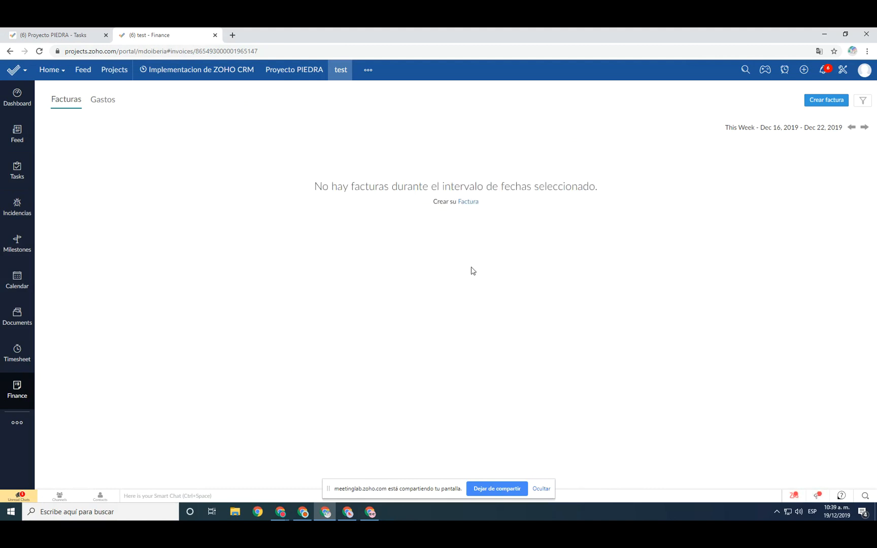
Return to Proyecto PIEDRA's task list and examine its billable hours and planned, actual, variance and forecasted cost columns
click(84, 37)
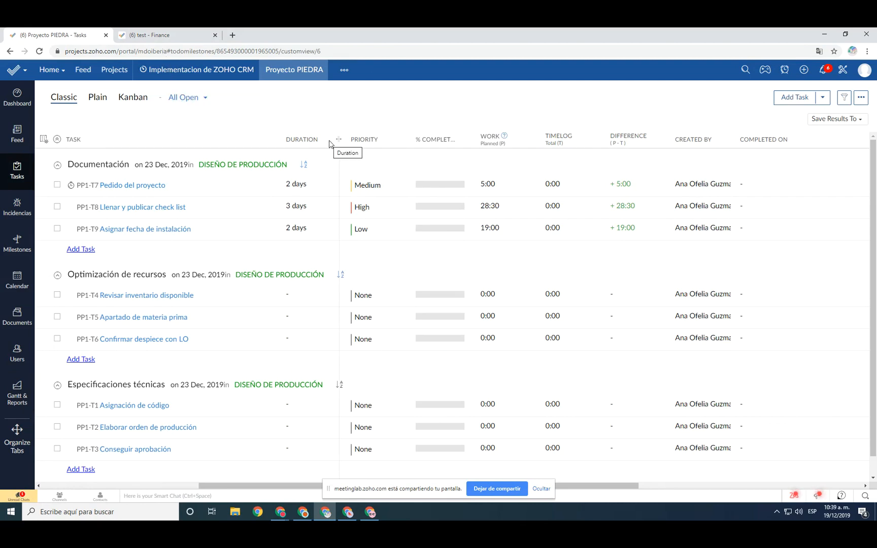
click(175, 35)
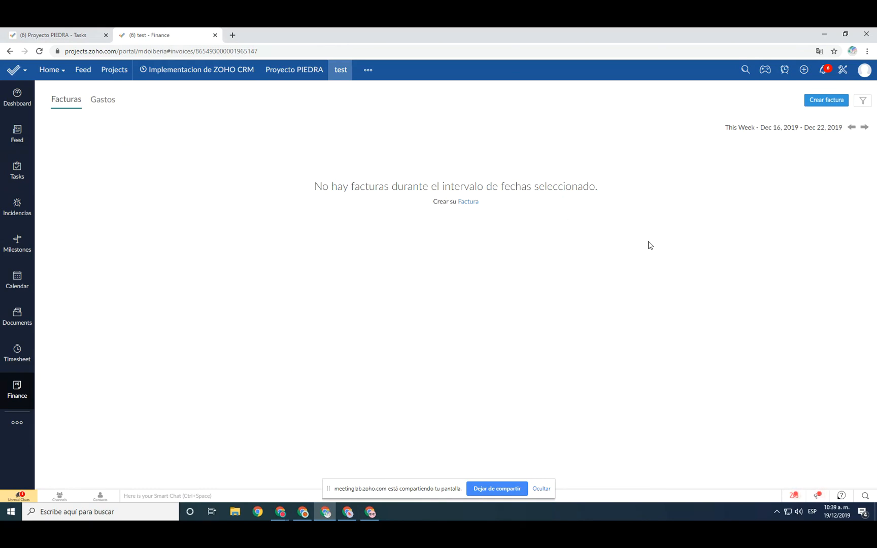
click(1, 29)
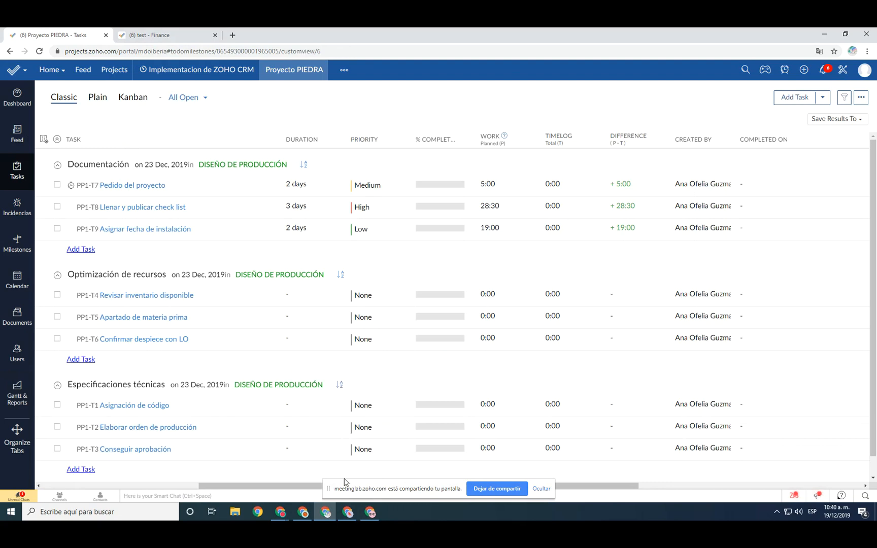
drag(295, 486, 495, 488)
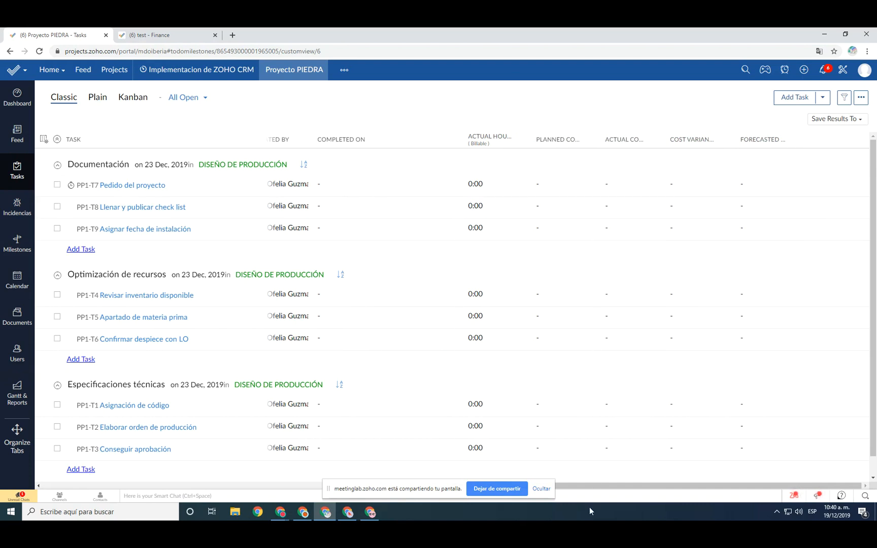
drag(658, 487, 260, 325)
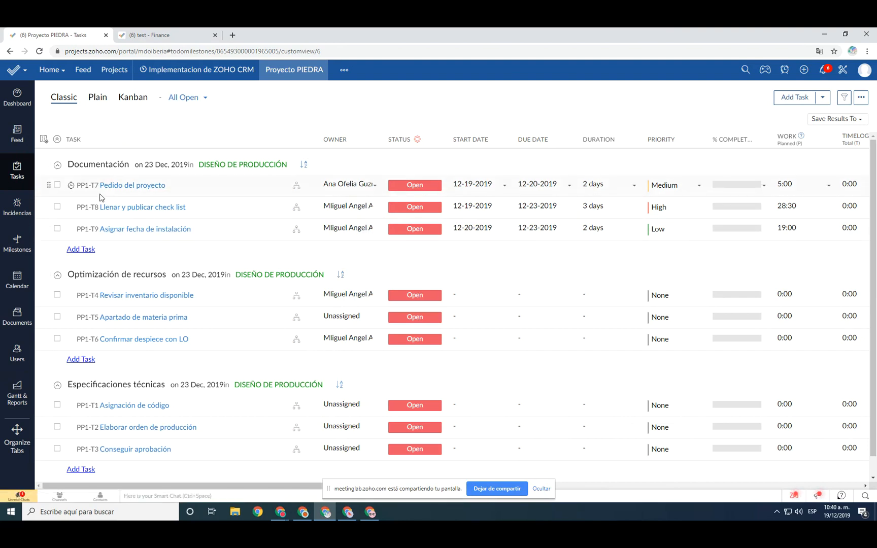
Set the completion of the Pedido del proyecto task to 30% and open the task's details
click(733, 189)
click(724, 238)
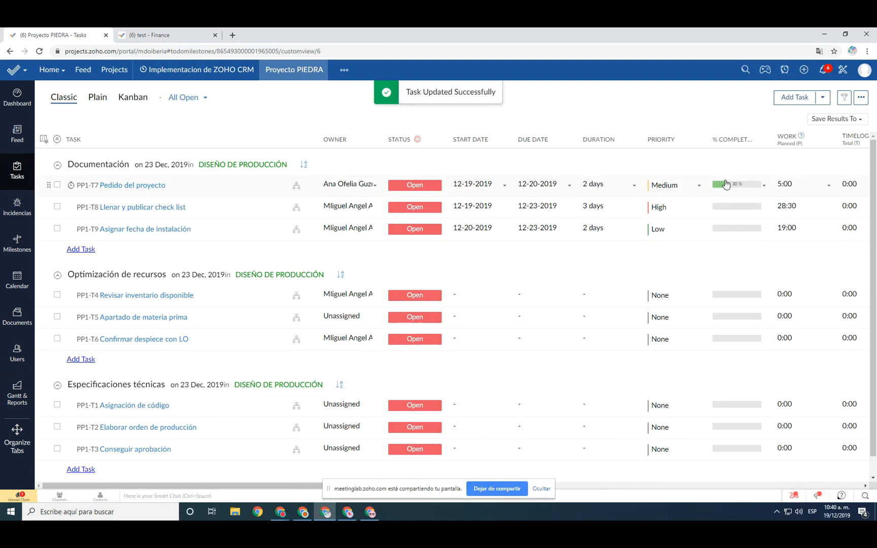
click(122, 185)
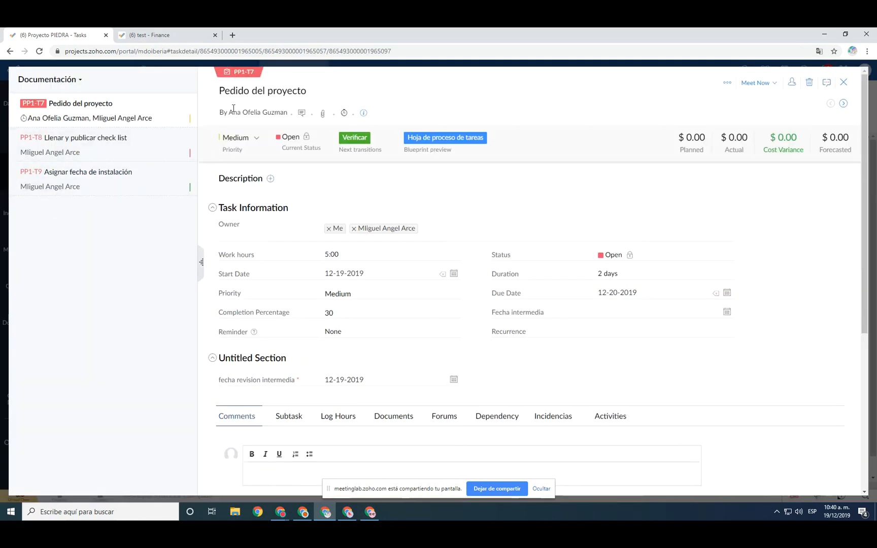
Examine the Pedido del proyecto task's header, information fields, reminder options and related sections
drag(220, 90, 654, 209)
click(667, 207)
double_click(284, 135)
click(568, 204)
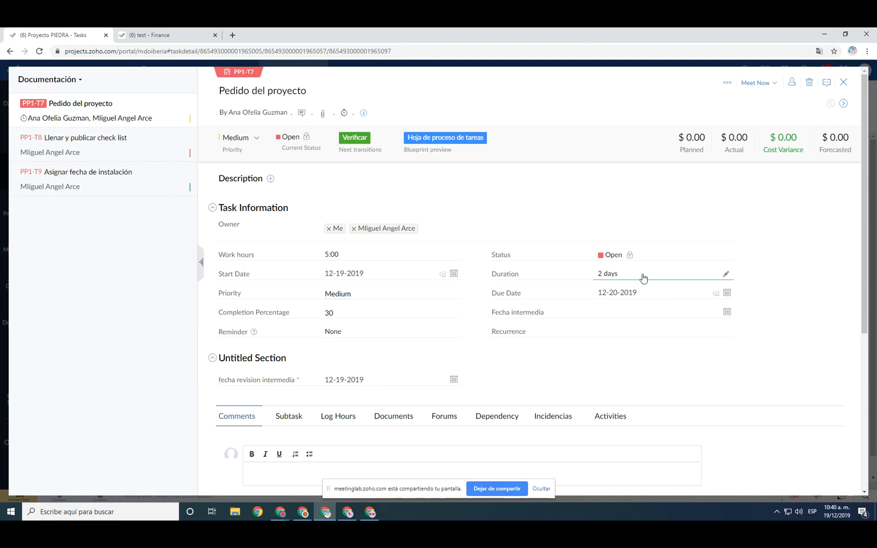
click(330, 313)
click(330, 341)
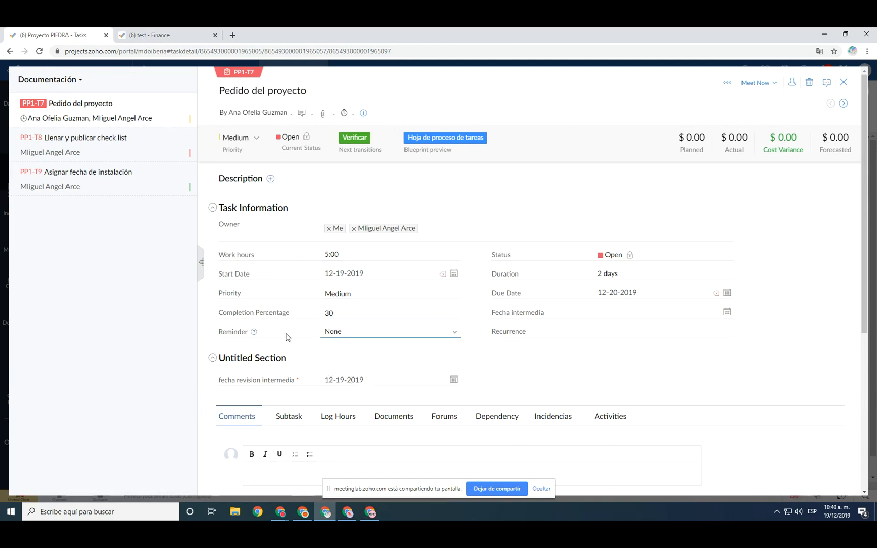
click(333, 335)
scroll(356, 358, down, 2)
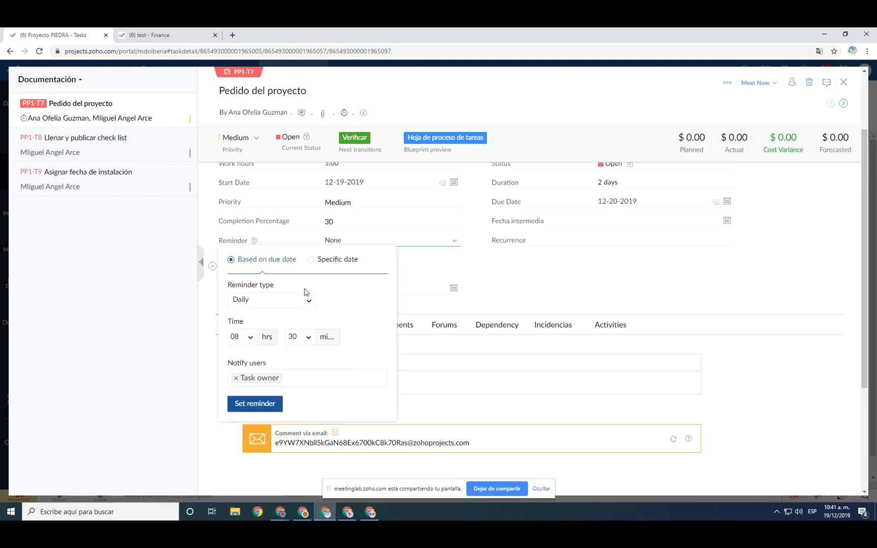
click(506, 288)
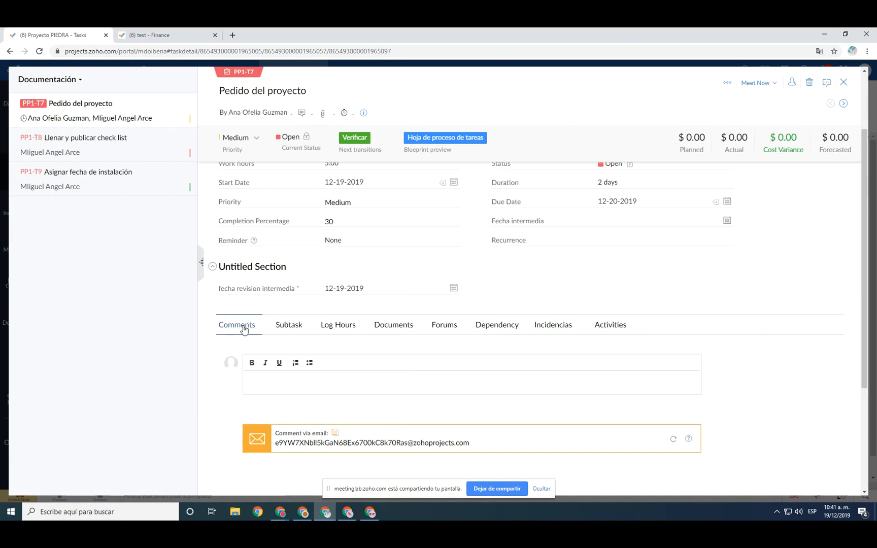
drag(217, 328, 673, 329)
click(747, 375)
scroll(486, 296, up, 2)
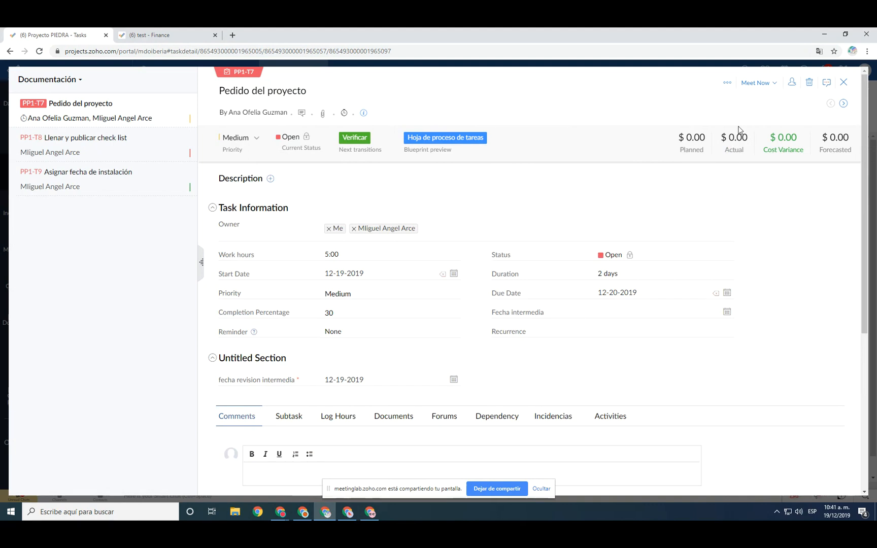
Add a comment to Pedido del proyecto reading "Hola", a mention of the task's co-owner, and "tengo una situccaiónksghdjkhsjdfhjh"
drag(865, 199, 801, 388)
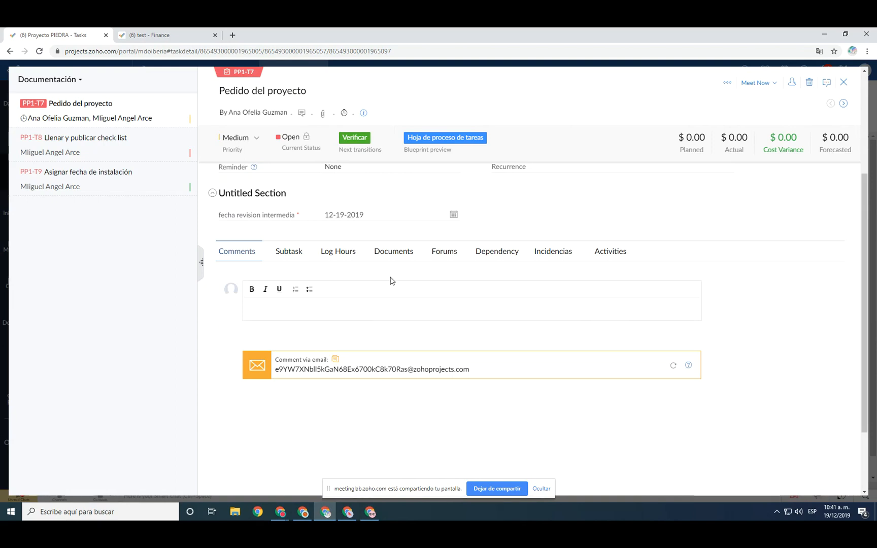
click(281, 303)
text(Ho)
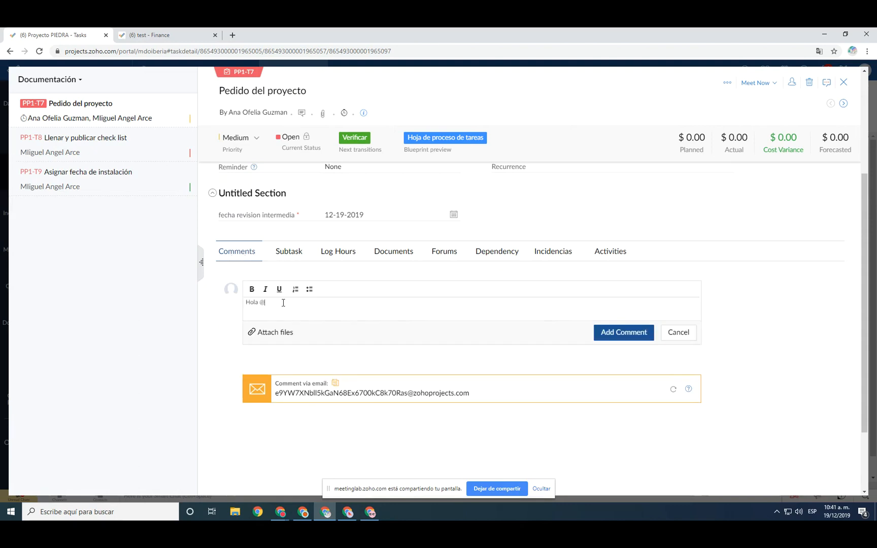
text(la @)
key(Return)
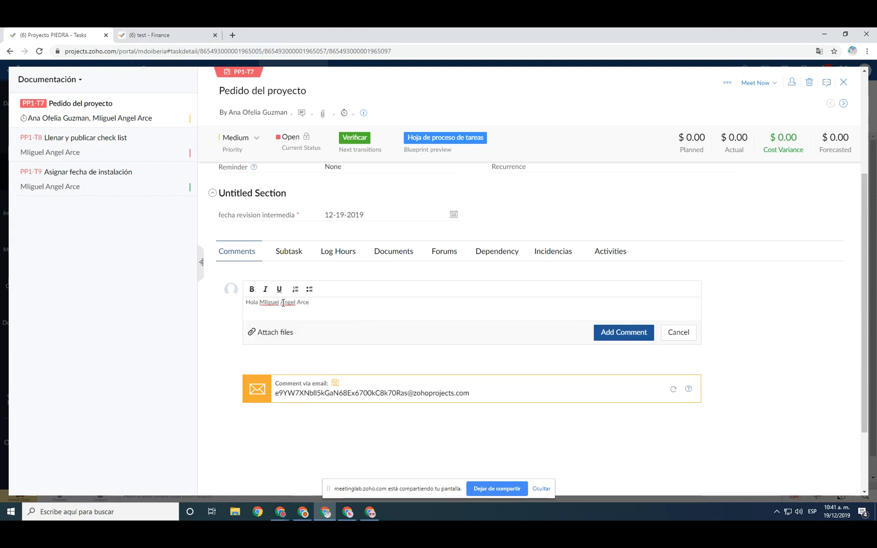
text(tengo una situccaiónksghd)
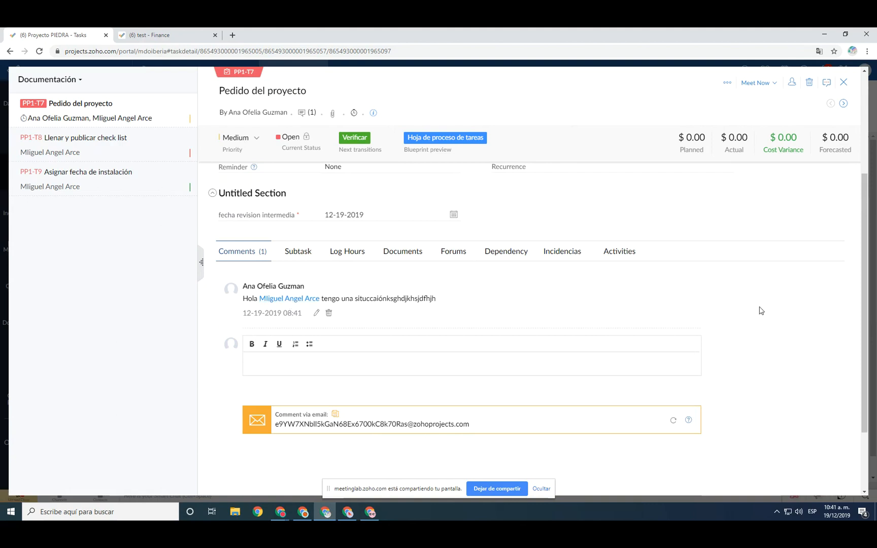
Review the Subtask, Log Hours, Documents and Forums sections of Pedido del proyecto
click(300, 254)
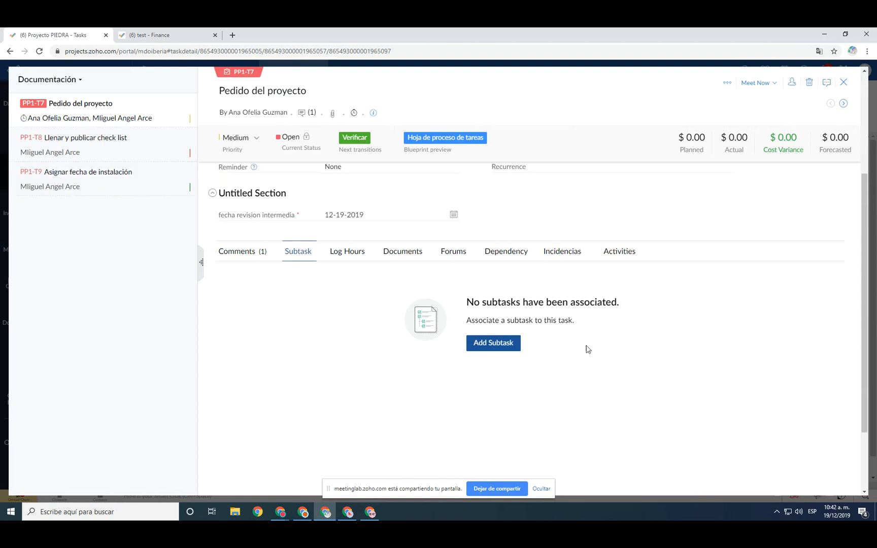
click(348, 255)
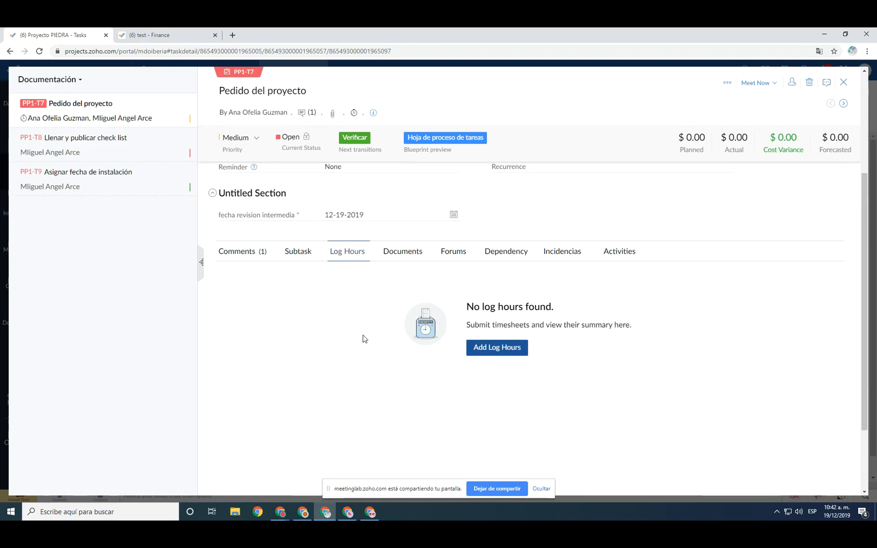
click(402, 257)
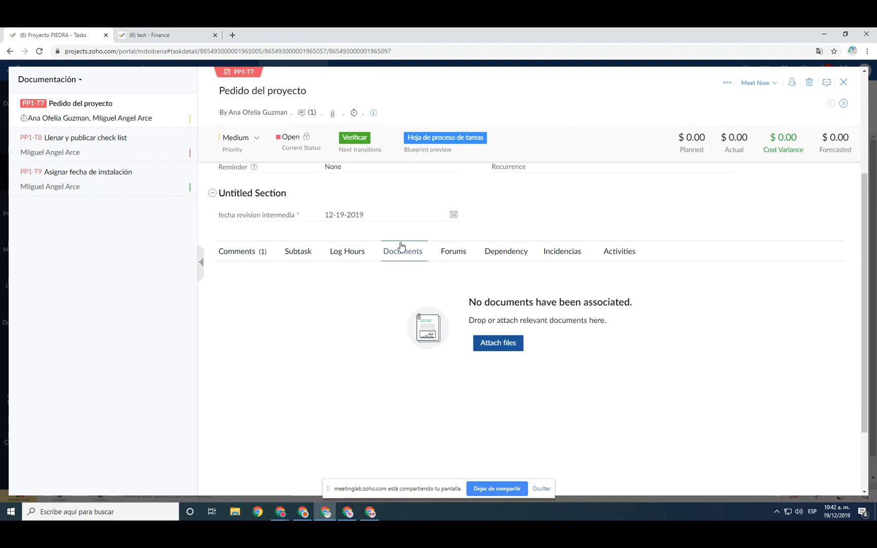
drag(222, 90, 347, 92)
click(380, 402)
click(453, 257)
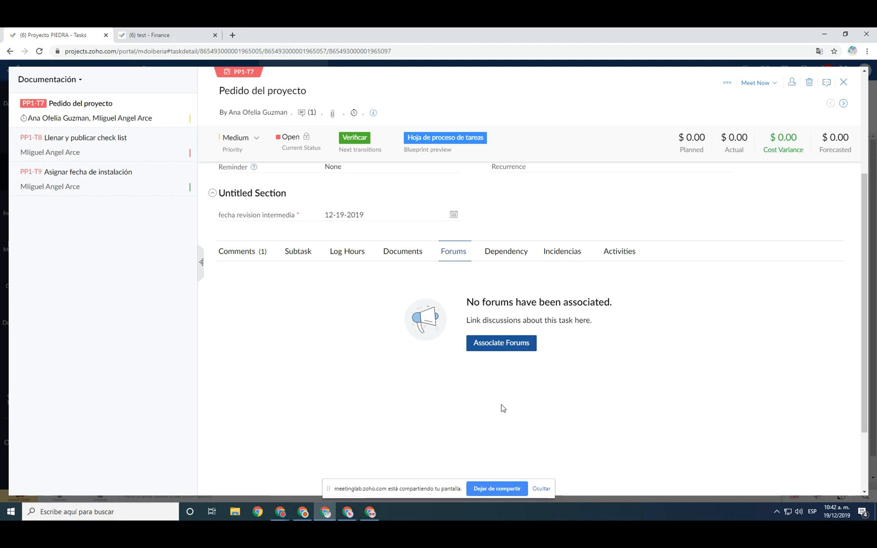
Review the task's Dependency timeline and its Incidencias association form, leaving the form without associating anything
click(516, 256)
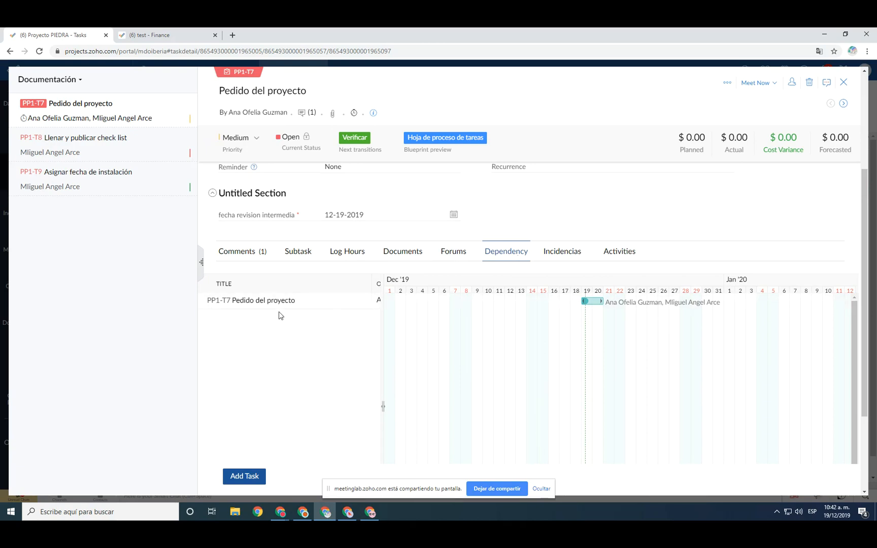
mouse_move(290, 300)
drag(313, 92, 217, 91)
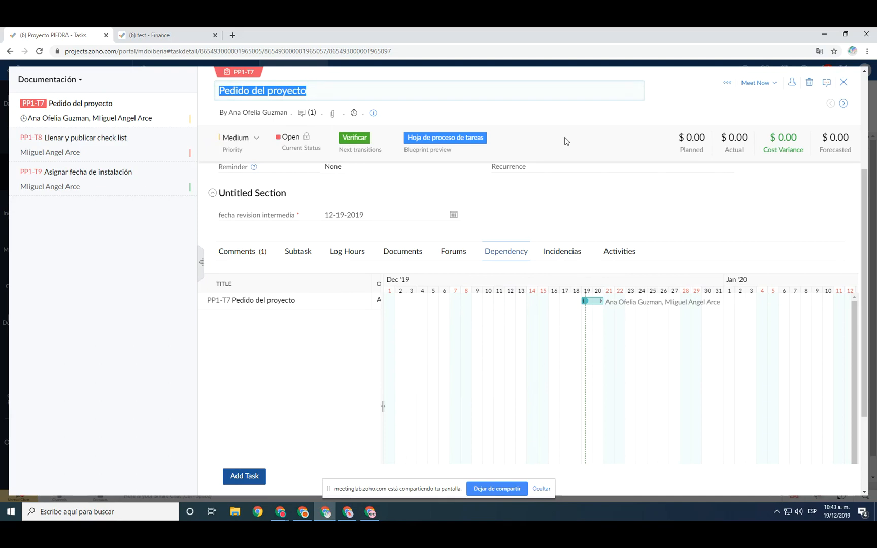
click(268, 91)
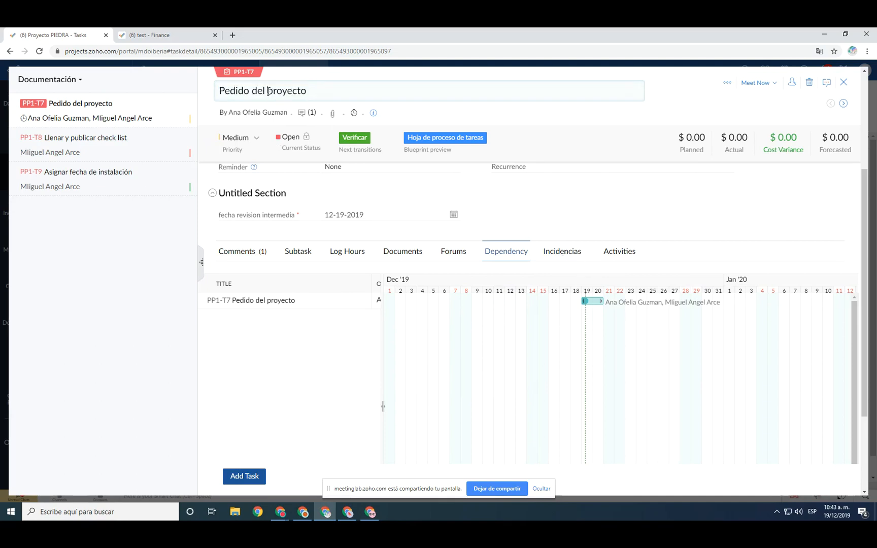
click(564, 254)
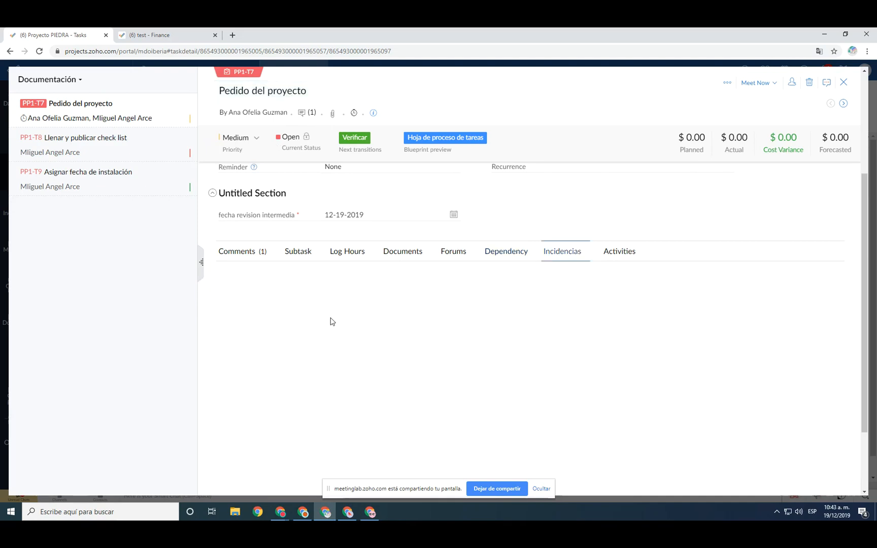
click(494, 344)
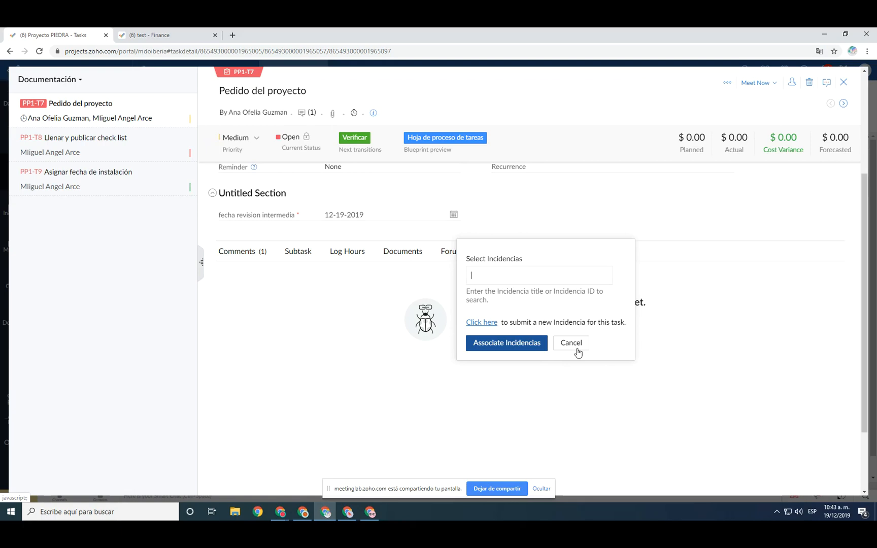
click(507, 397)
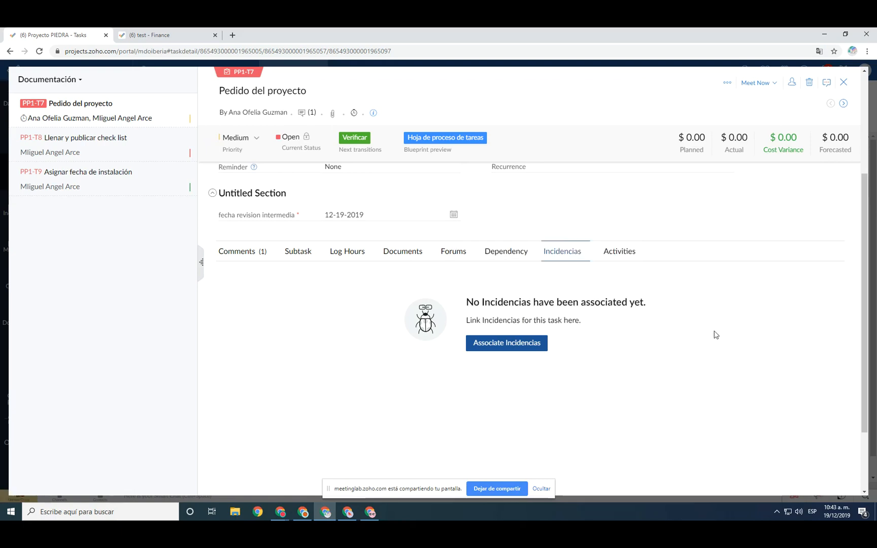
Examine the Activities history of Pedido del proyecto, covering its creation, owner, date, priority, completion and comment entries
click(621, 252)
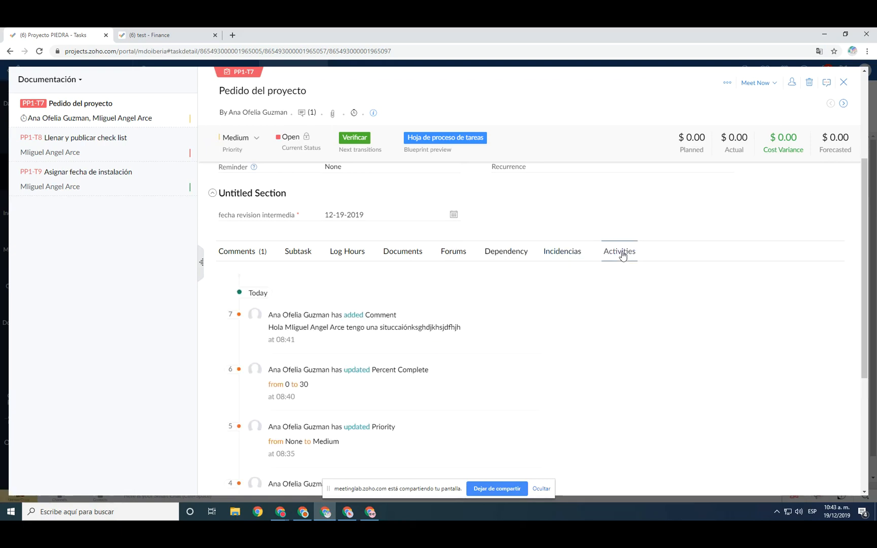
scroll(325, 369, down, 4)
drag(298, 464, 268, 451)
click(565, 396)
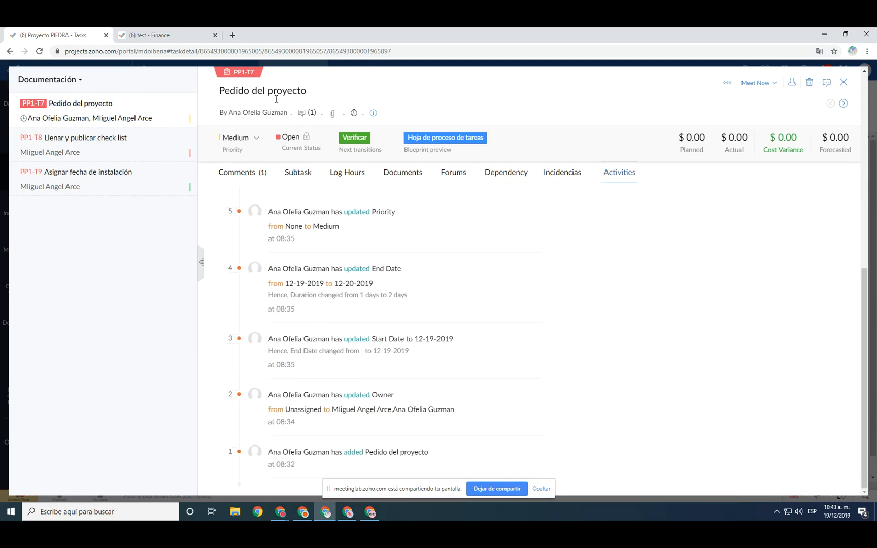
drag(273, 467, 335, 454)
click(436, 466)
click(379, 421)
drag(270, 409, 403, 408)
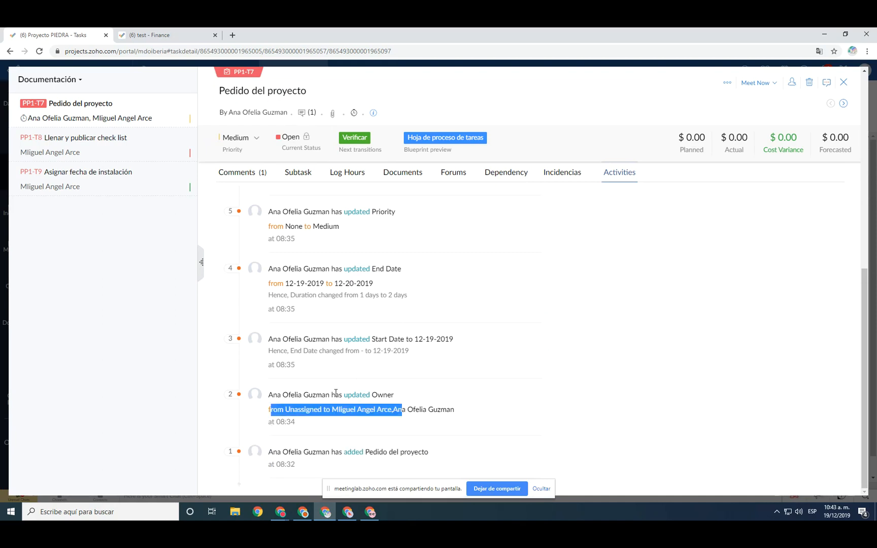
triple_click(441, 337)
scroll(409, 373, up, 2)
triple_click(412, 306)
scroll(436, 366, up, 2)
drag(308, 353, 279, 350)
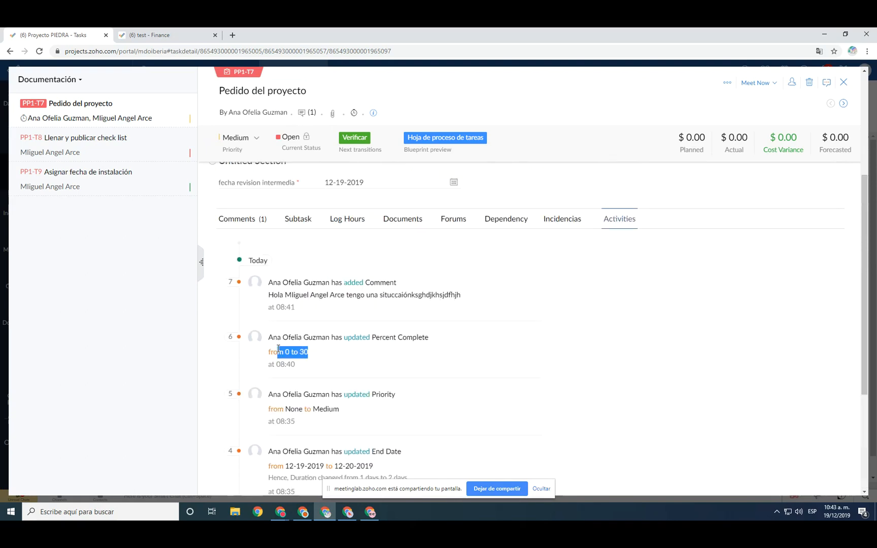
scroll(386, 378, down, 3)
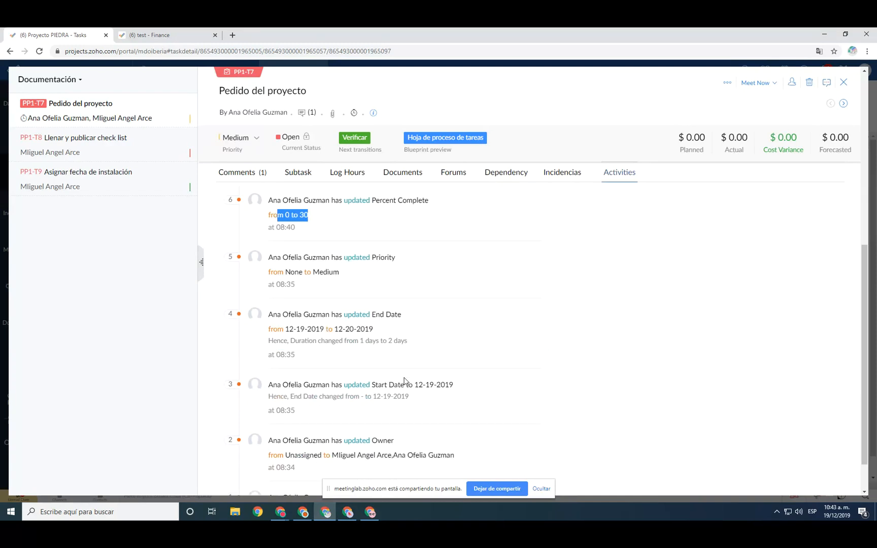
Review the Task Information and Comments of Pedido del proyecto and close the task details
scroll(401, 383, up, 5)
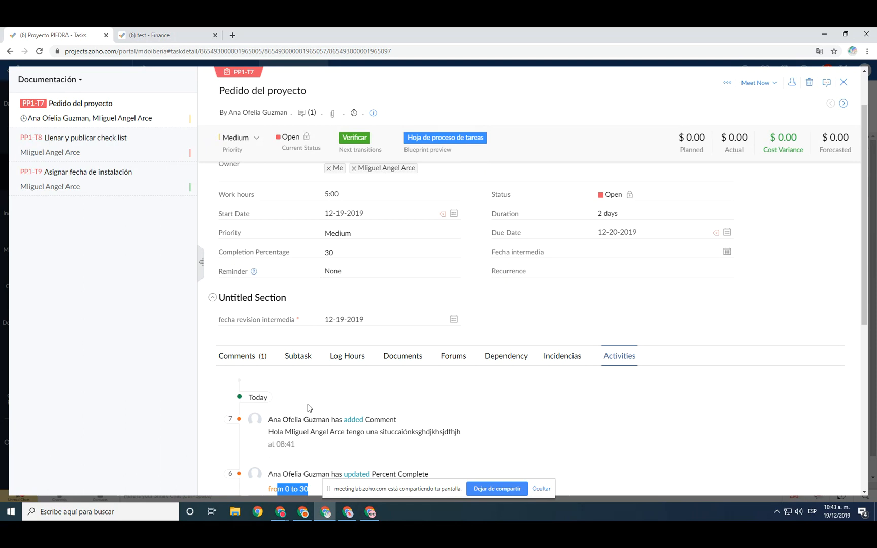
scroll(677, 385, up, 1)
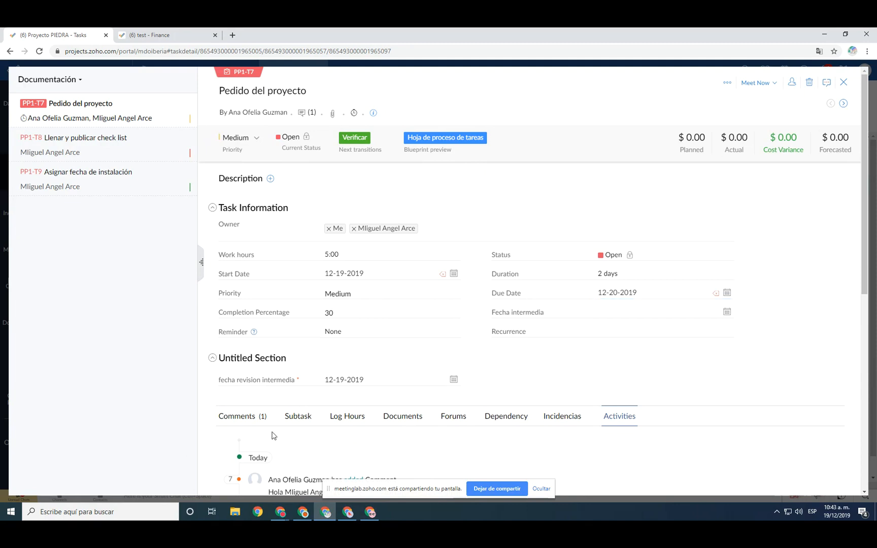
click(239, 416)
scroll(613, 423, down, 3)
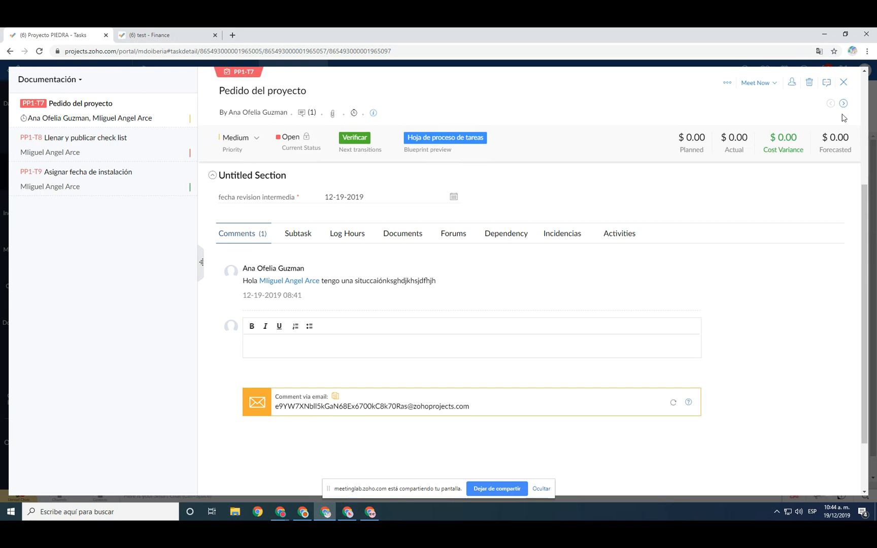
click(843, 83)
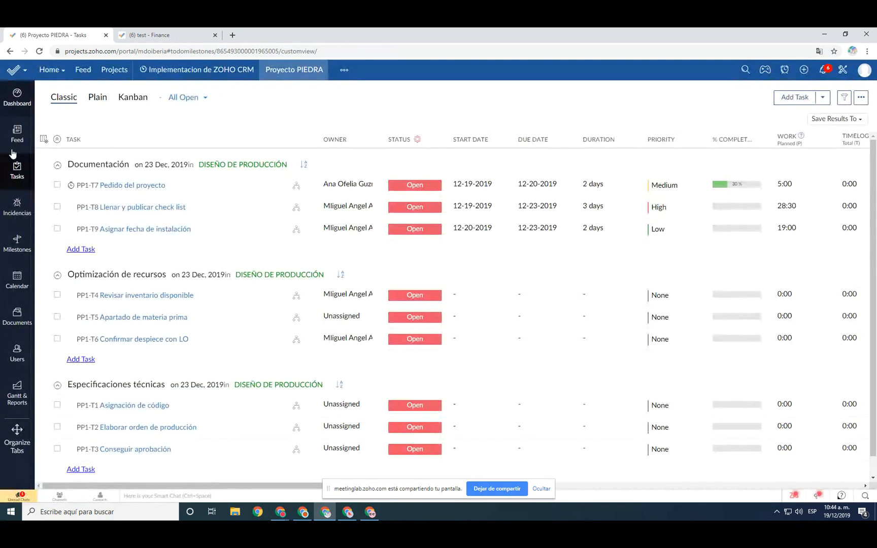
Review Proyecto PIEDRA's Feed of task updates and comments, and open the discussion composer without posting anything
click(16, 133)
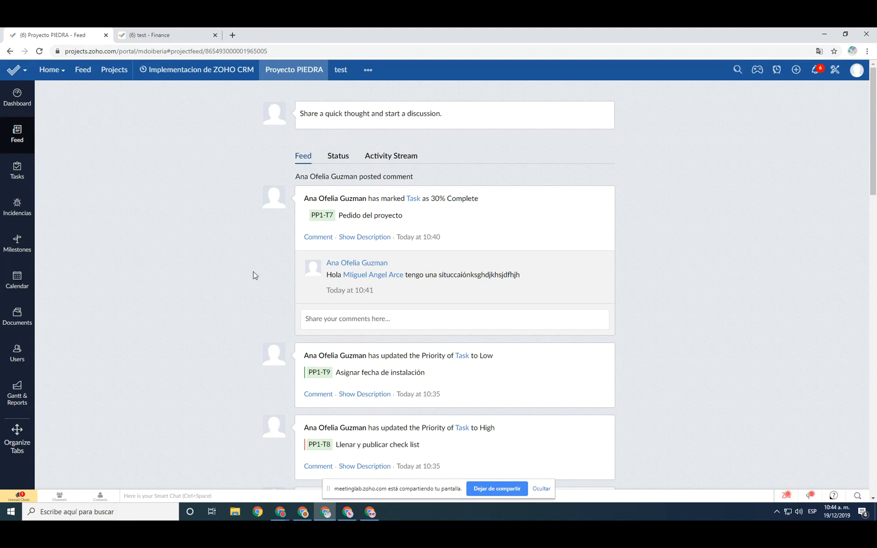
drag(415, 182, 209, 203)
click(208, 203)
scroll(396, 284, down, 15)
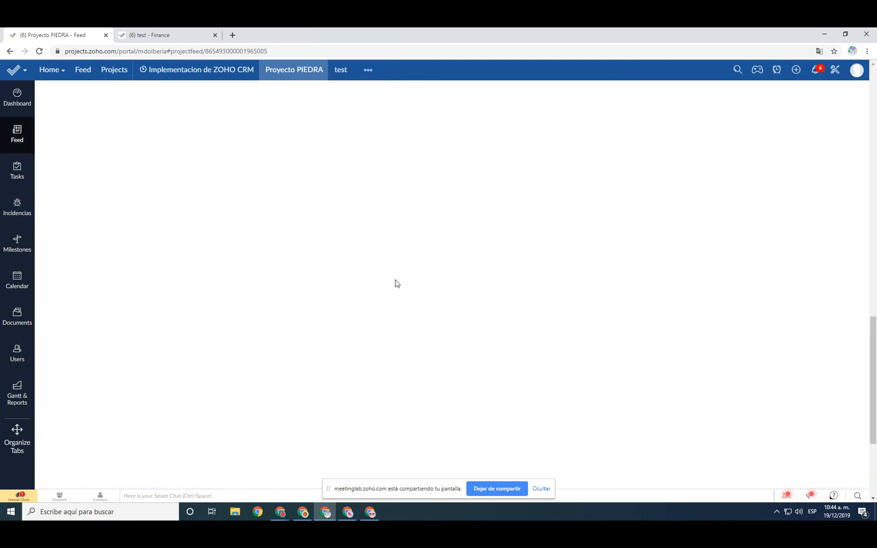
scroll(397, 283, up, 15)
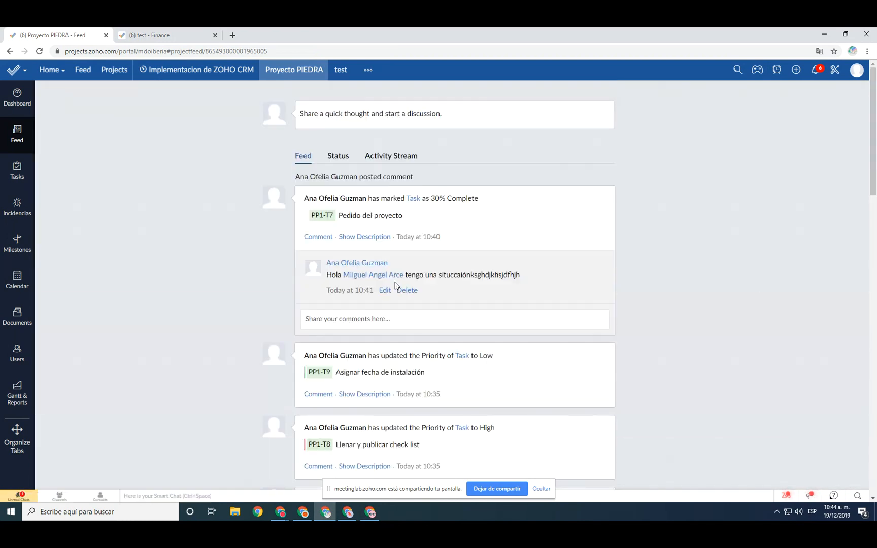
click(415, 122)
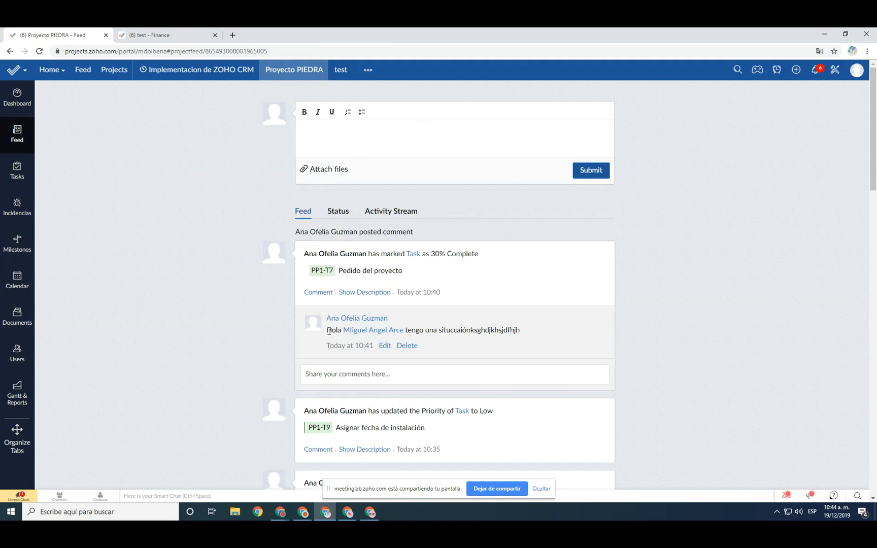
scroll(411, 329, down, 2)
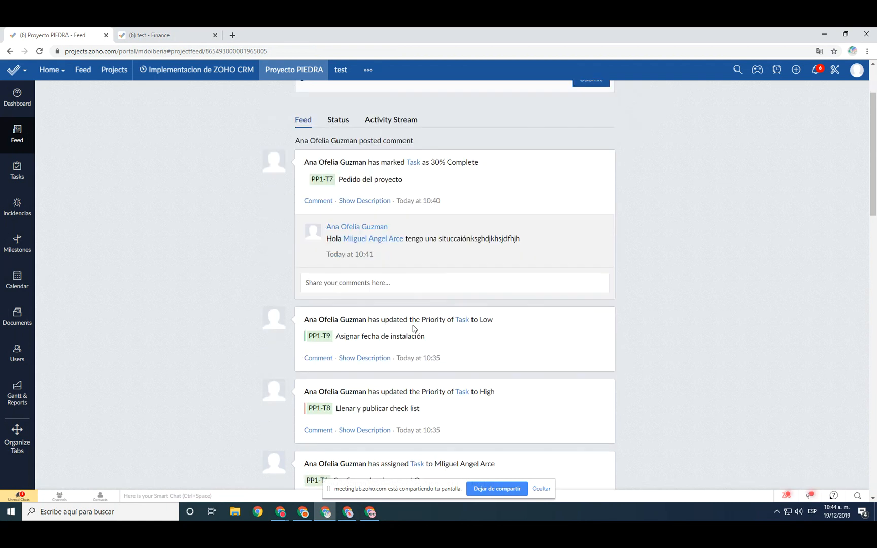
scroll(413, 366, up, 2)
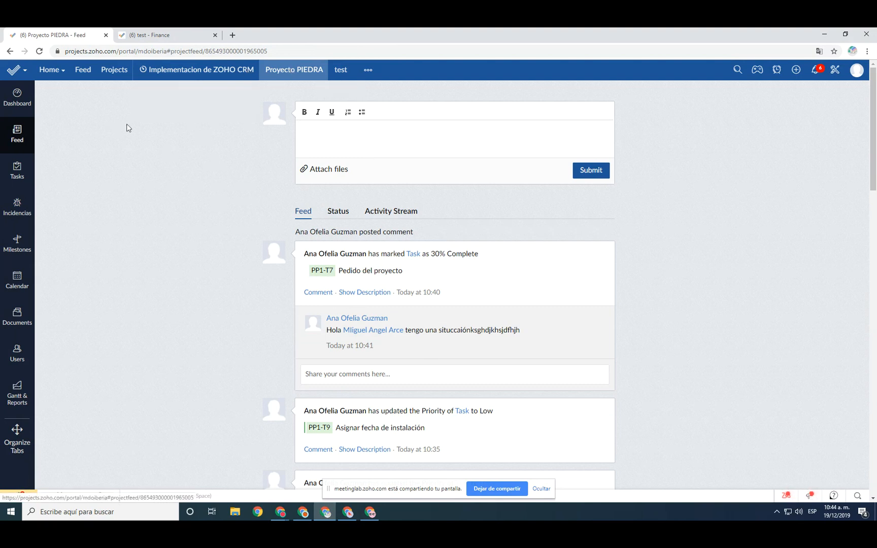
Check Proyecto PIEDRA's dashboard and its Project Information summary, and return to the task list
click(17, 171)
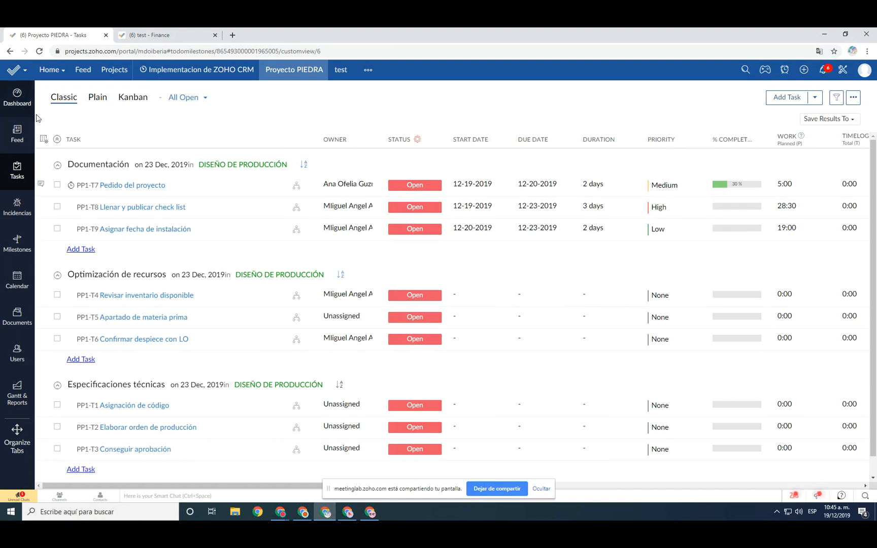
click(17, 96)
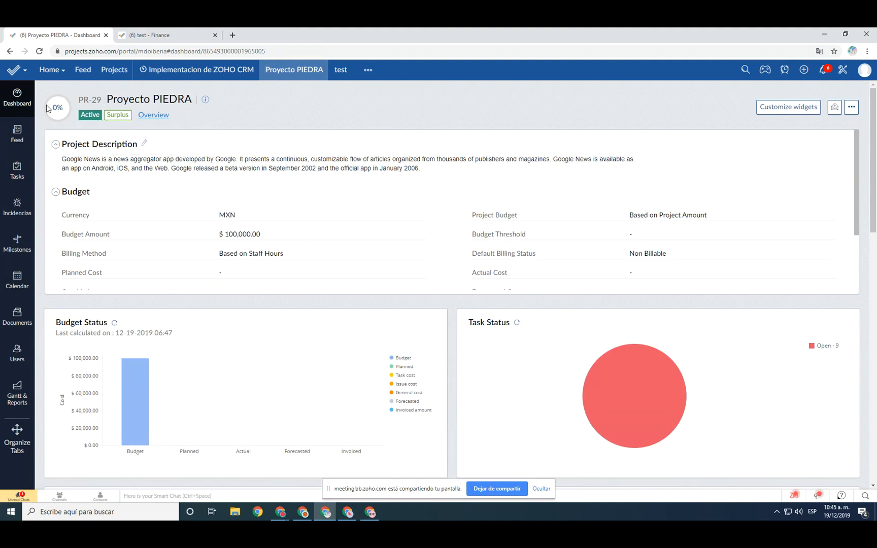
right_click(50, 117)
click(348, 113)
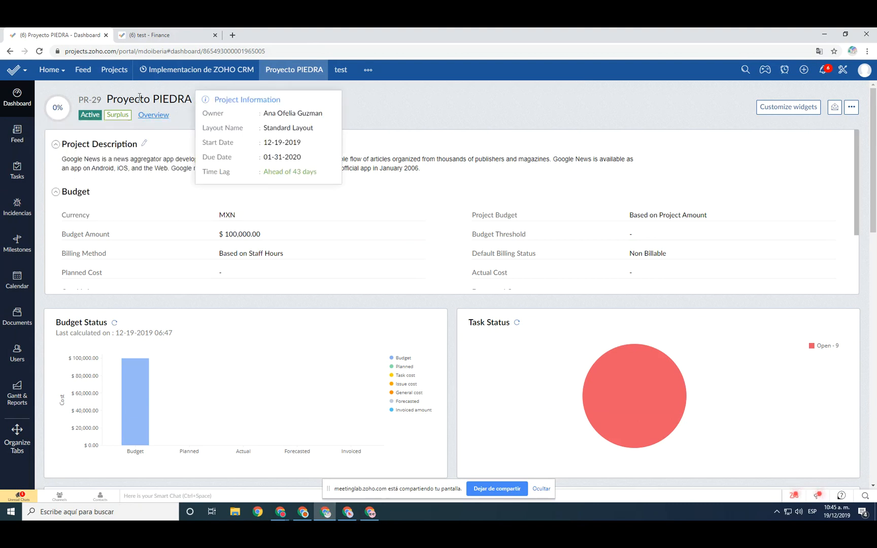
click(25, 178)
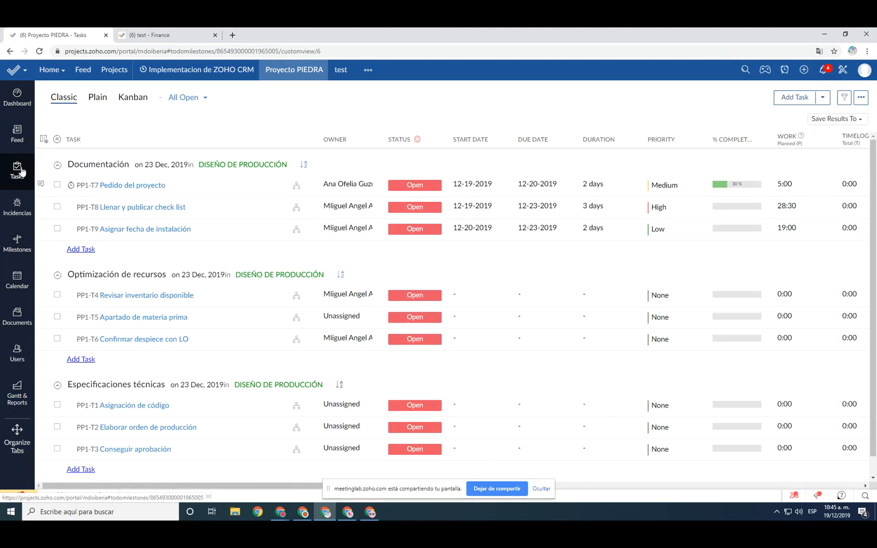
Open a new Incidencia form in Proyecto PIEDRA, dismiss the layout tip and review the form's fields
click(14, 208)
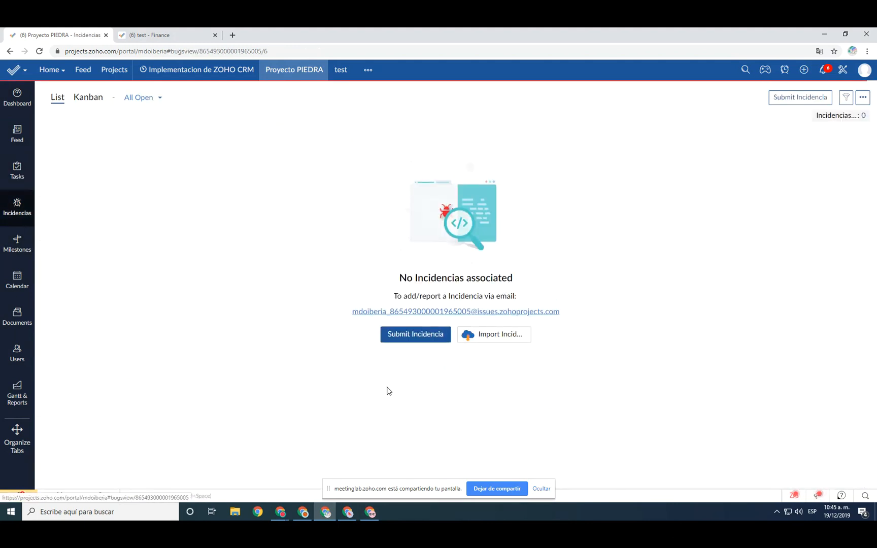
click(435, 339)
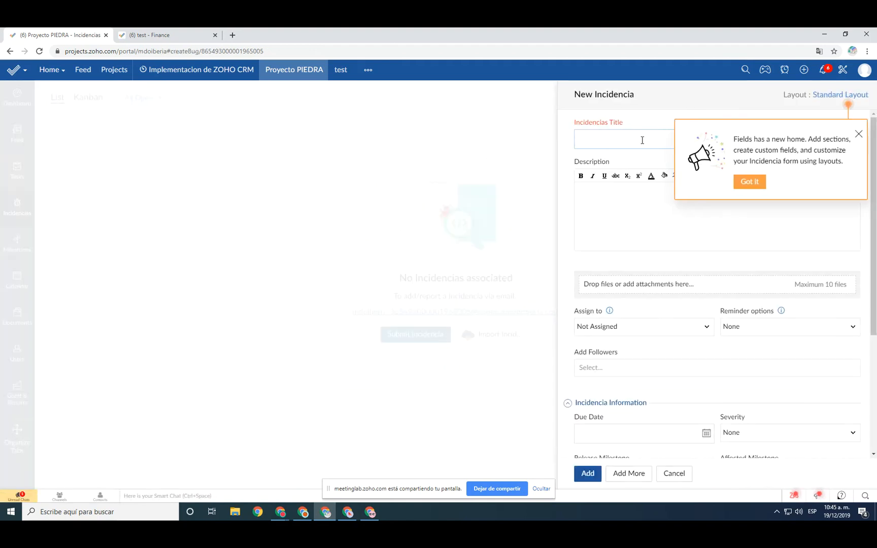
click(859, 134)
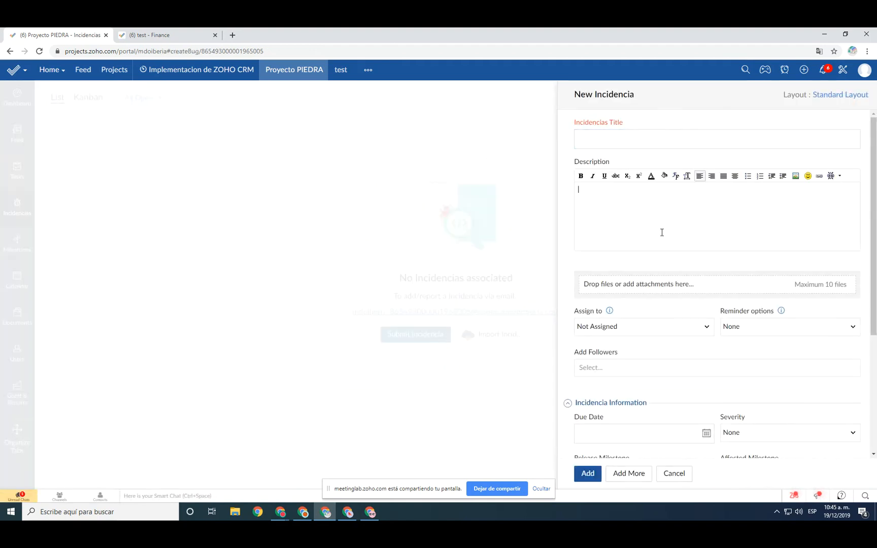
scroll(616, 375, down, 2)
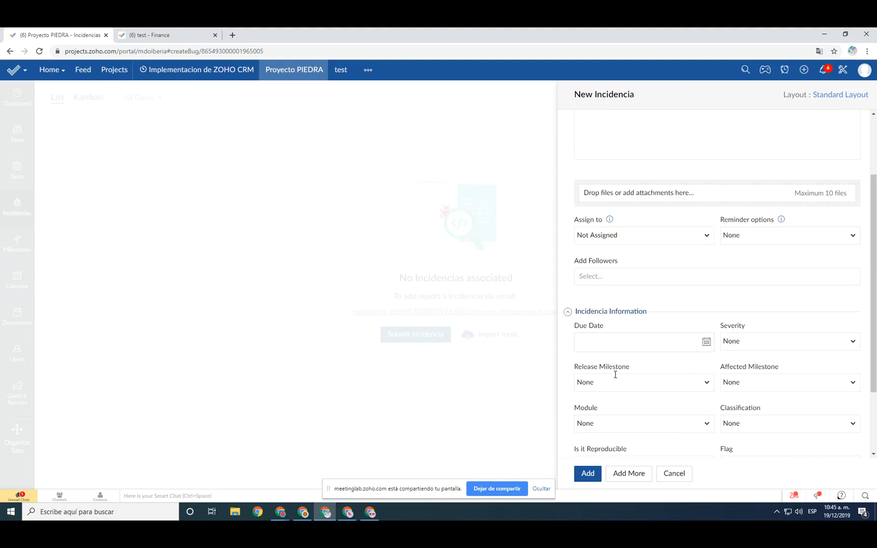
scroll(616, 375, down, 2)
triple_click(601, 276)
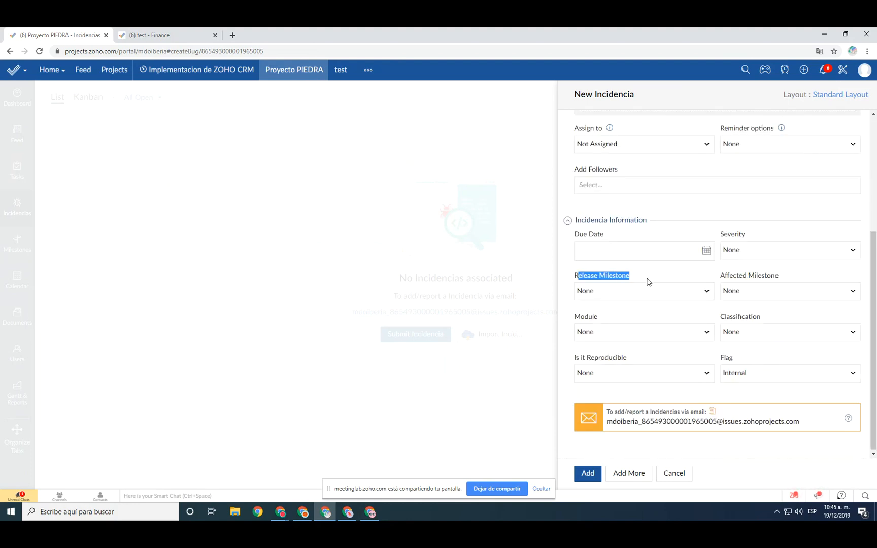
Try ENVÍO as the Release Milestone and Affected Milestone, inspect the Module and Classification options, and discard the new Incidencia
click(666, 293)
click(591, 337)
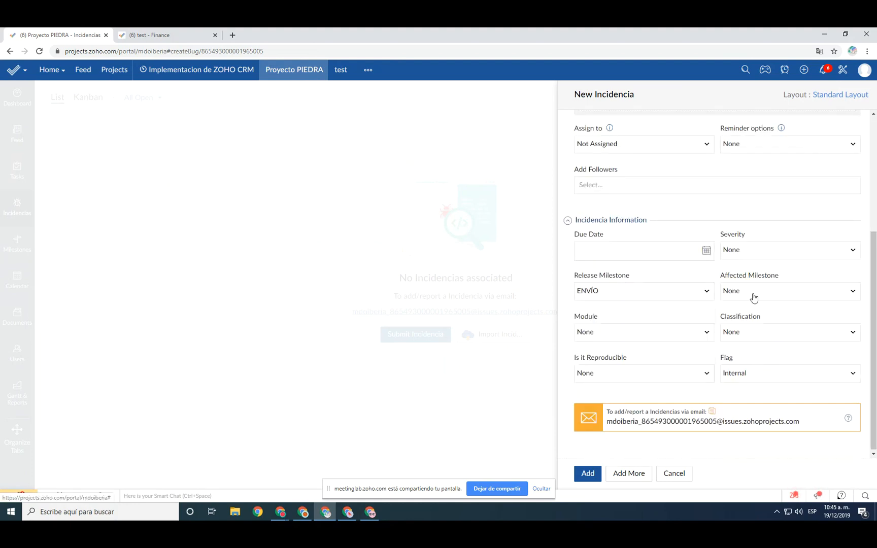
click(757, 295)
click(741, 336)
click(667, 337)
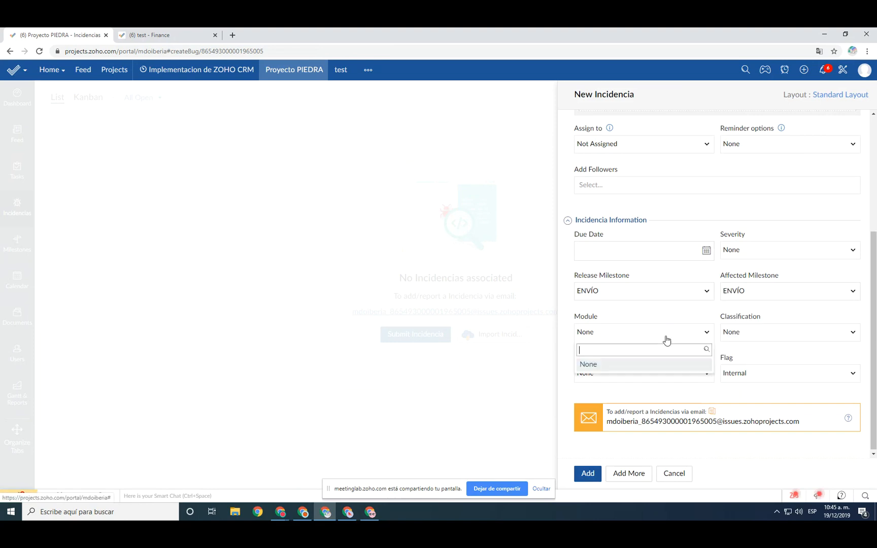
click(814, 334)
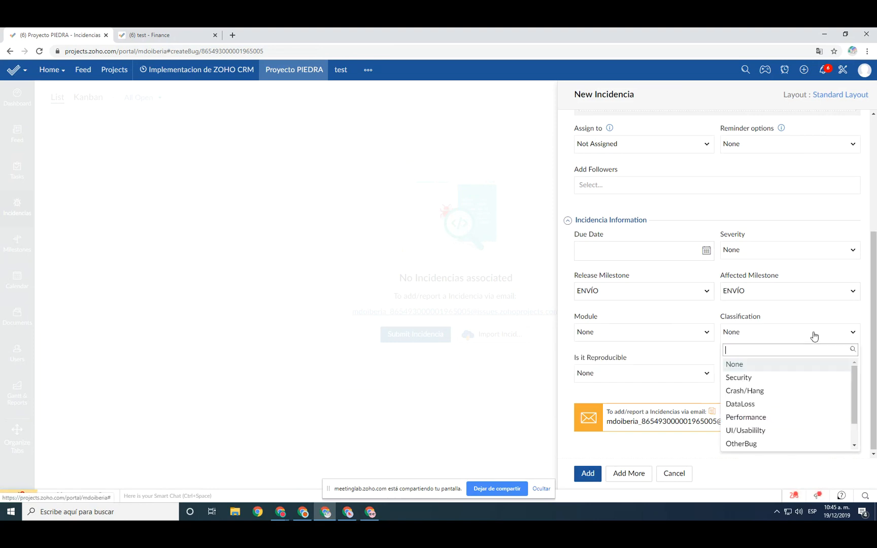
click(673, 395)
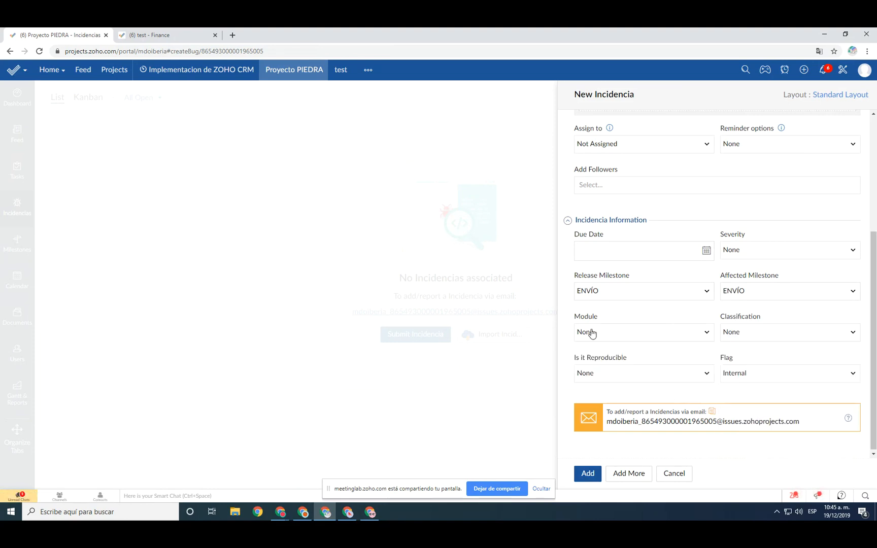
click(674, 473)
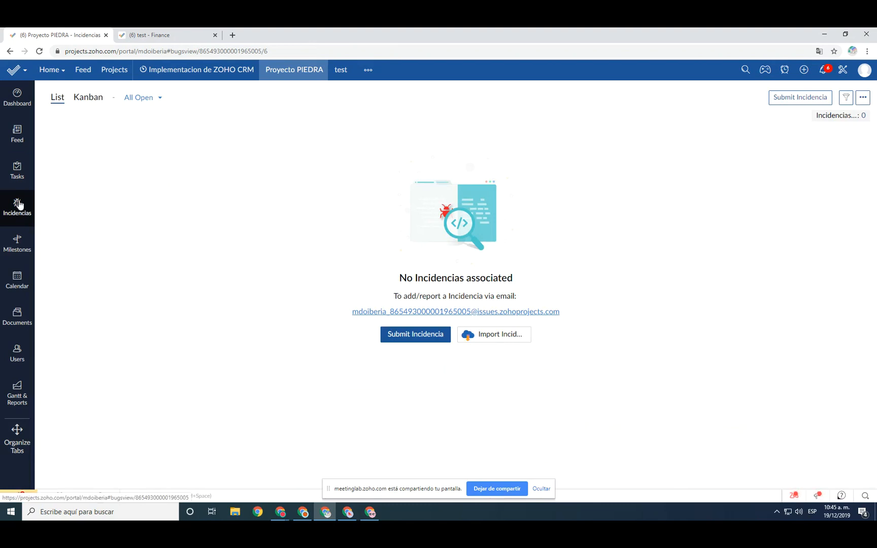
Look over Proyecto PIEDRA's Tasks, Documents and Users sections, including the project's Teams view
click(18, 175)
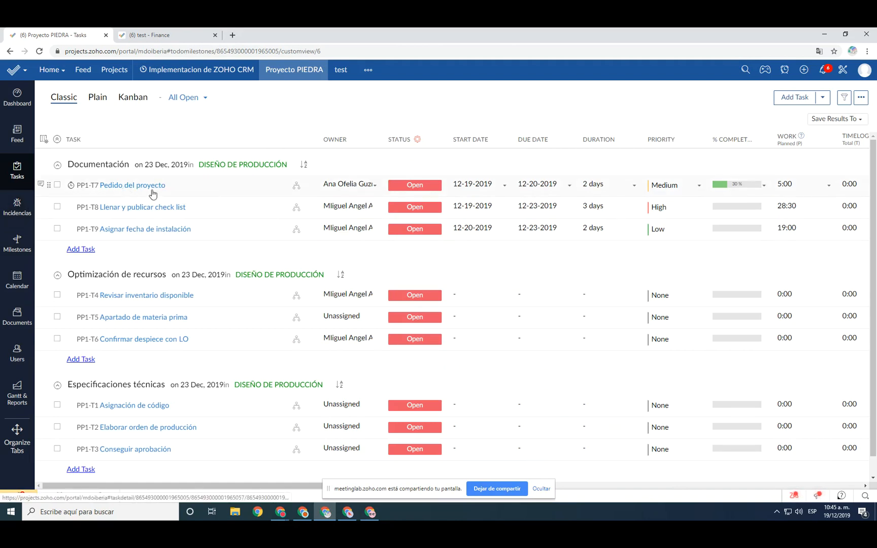
click(23, 329)
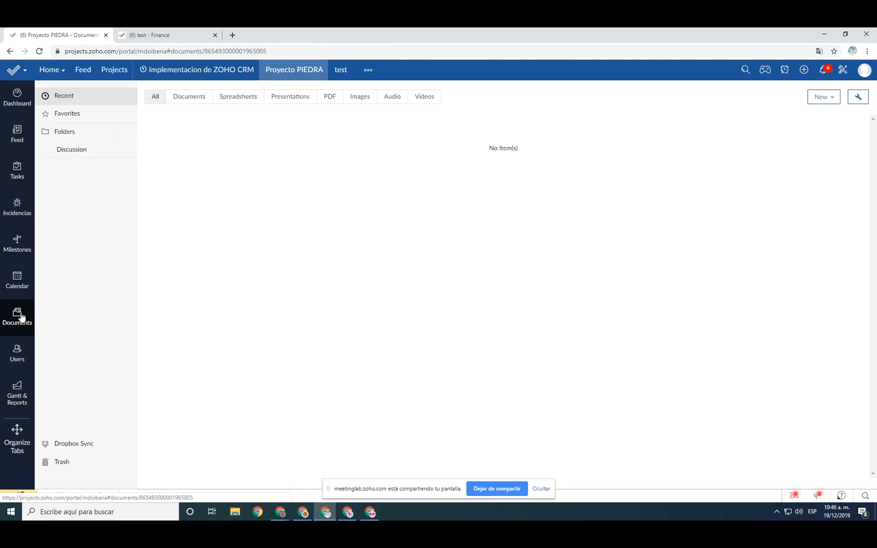
click(17, 353)
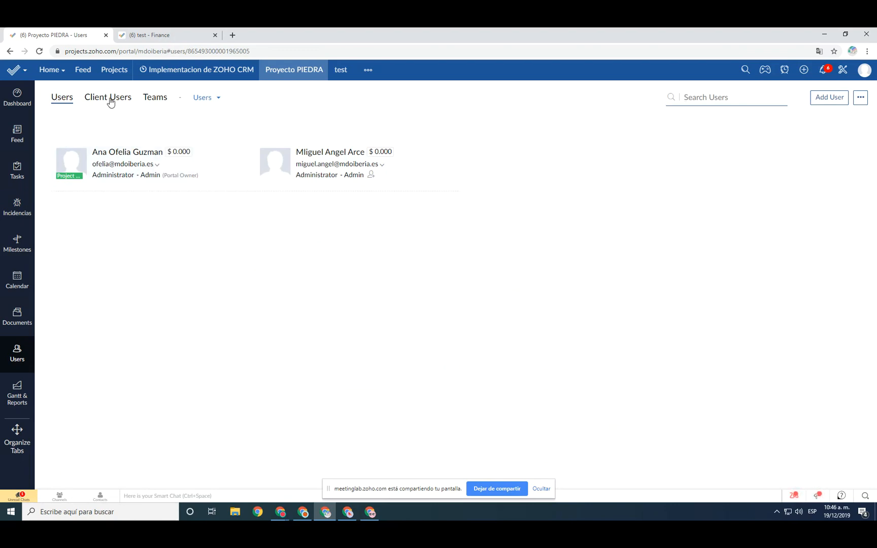
click(156, 98)
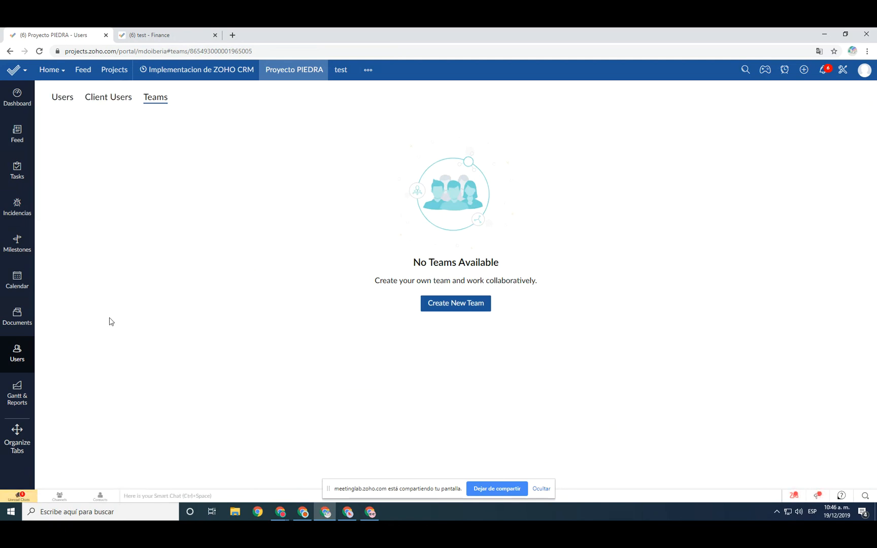
View Proyecto PIEDRA's December 2019 calendar and dismiss the color-coding tip
click(17, 280)
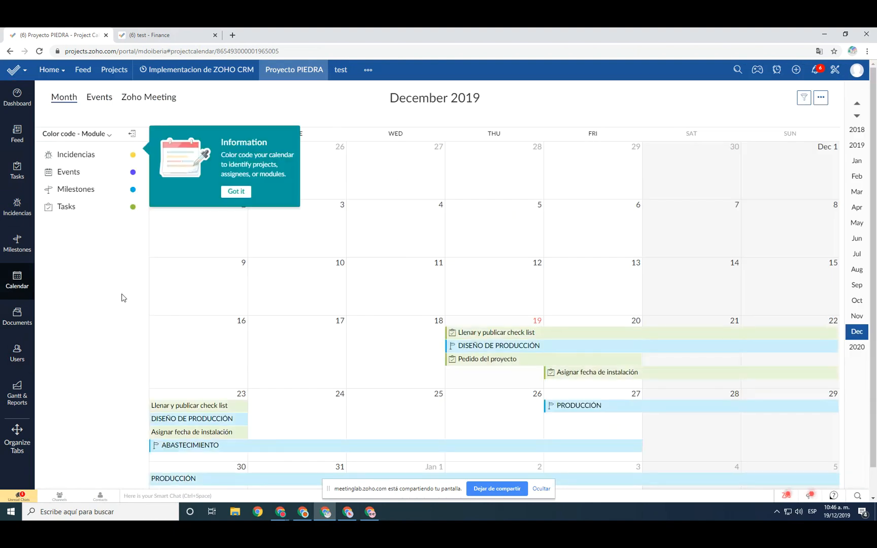
mouse_move(684, 332)
click(239, 192)
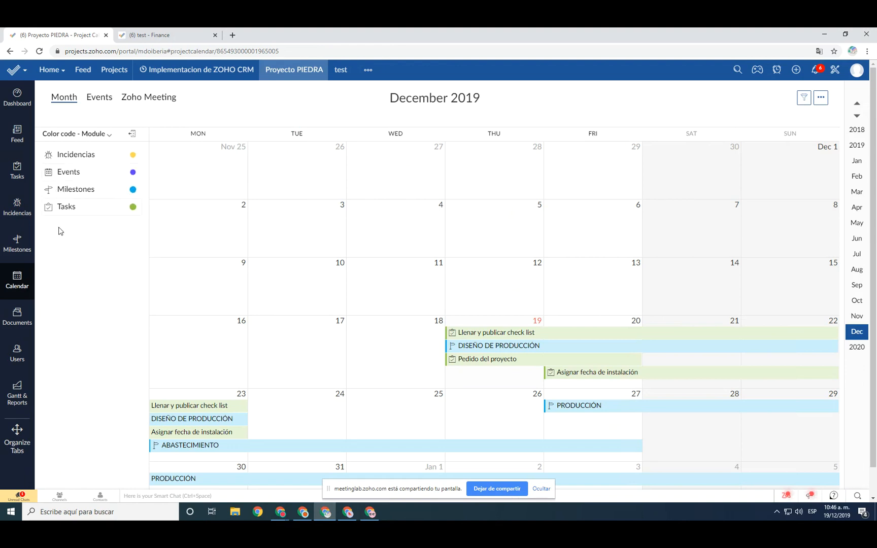
Open a calendar activity for 28 November 2019, review its Event, Milestone, Task and Incidencia forms, and leave without saving
click(480, 176)
drag(576, 96, 632, 126)
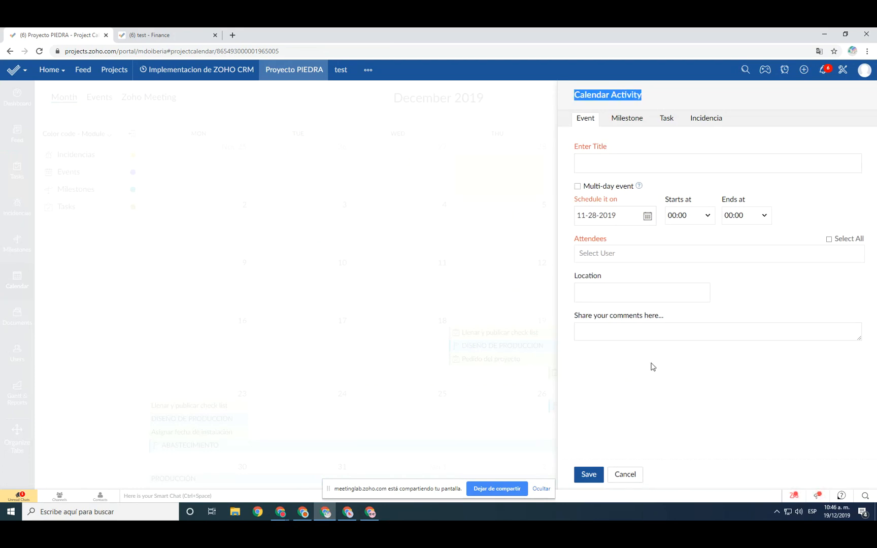
click(625, 159)
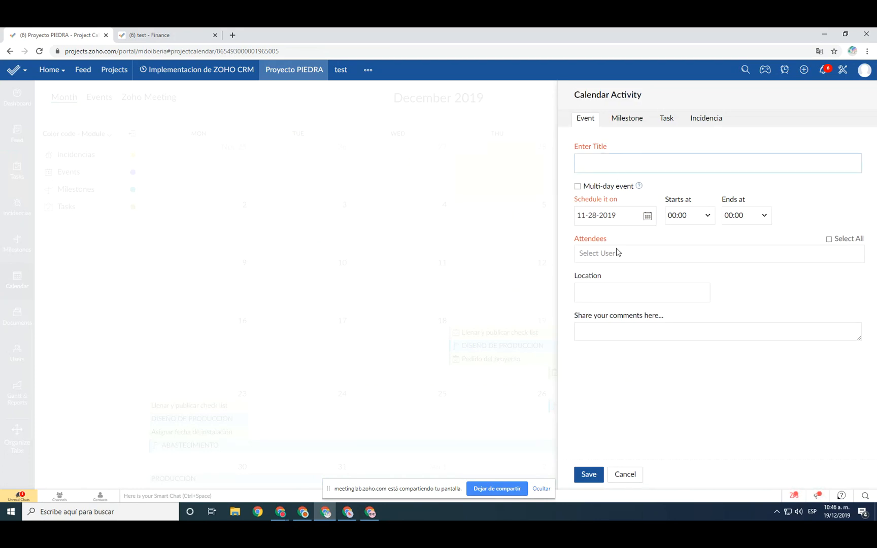
click(638, 122)
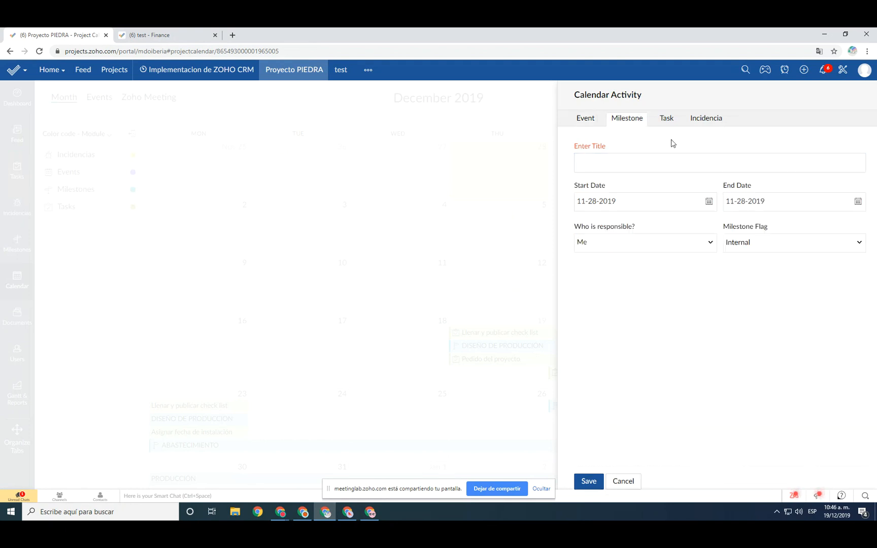
click(673, 123)
click(705, 121)
click(590, 119)
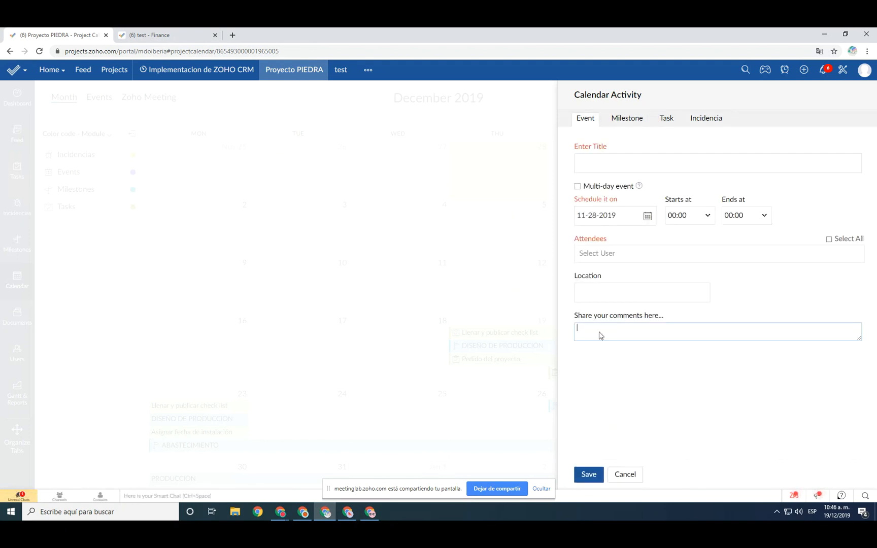
click(624, 476)
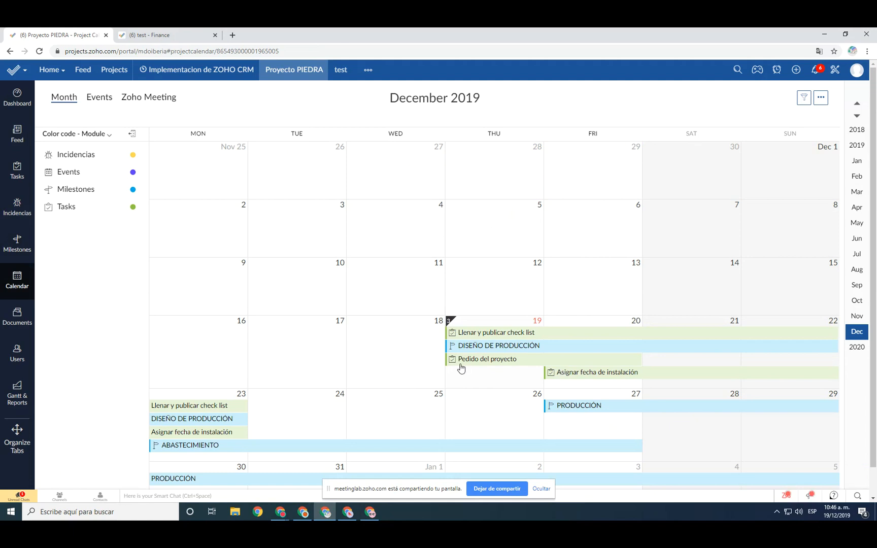
Set the Events color code to light purple in Proyecto PIEDRA's December 2019 calendar
mouse_move(474, 360)
mouse_move(547, 351)
scroll(573, 425, down, 1)
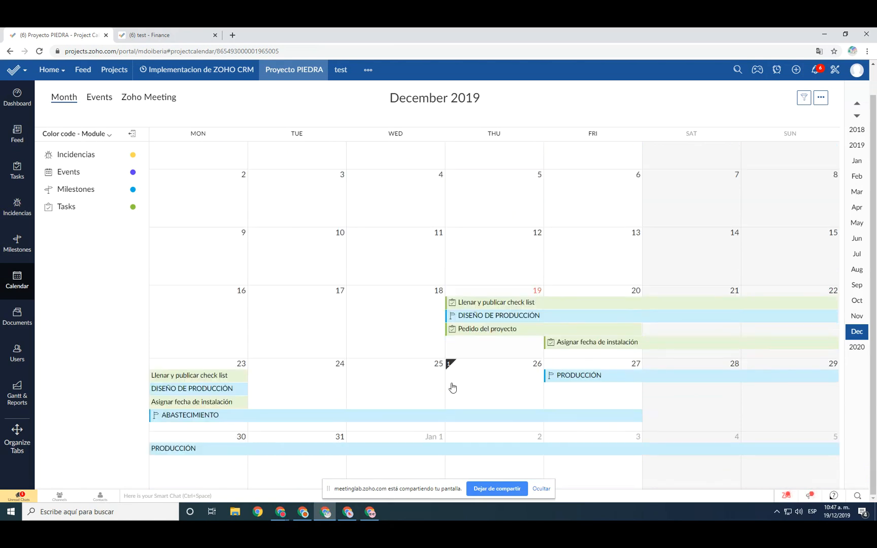
mouse_move(499, 310)
mouse_move(616, 347)
click(74, 174)
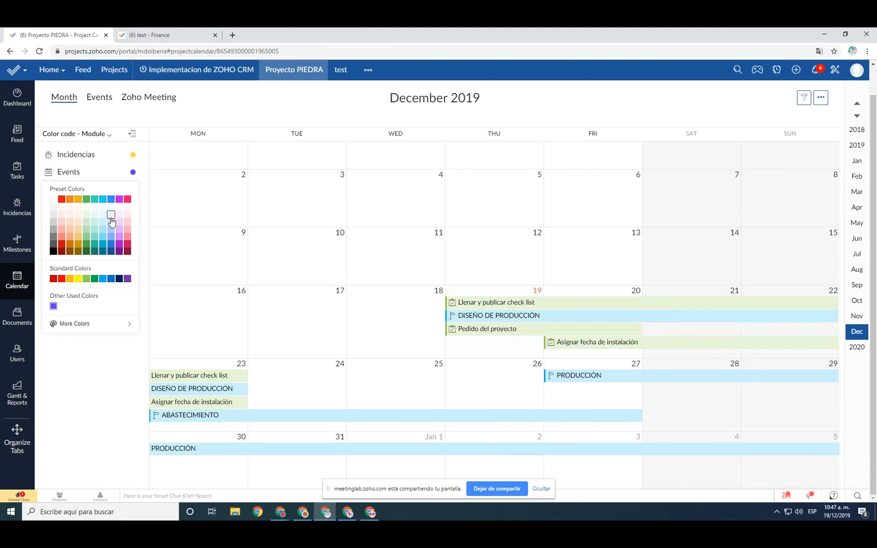
click(85, 358)
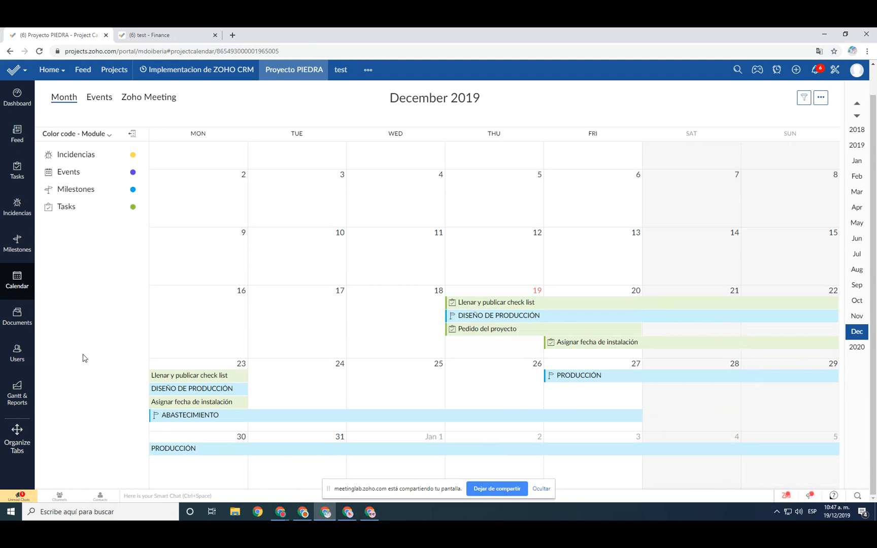
click(132, 172)
click(120, 240)
Start an event titled "Revisión X" on 13 December 2019, scheduled from 06:00 to 07:00
click(584, 268)
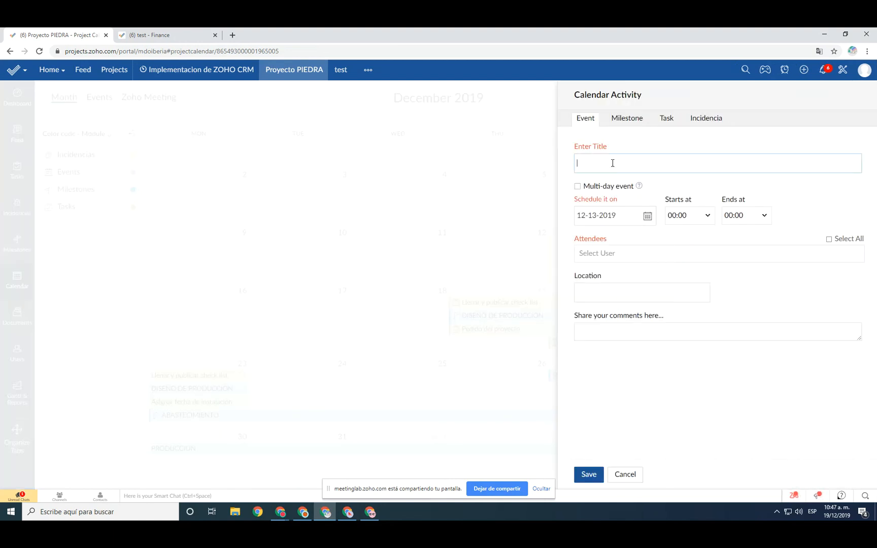
click(613, 163)
text(Revición de)
key(BackSpace)
key(BackSpace)
click(690, 216)
drag(709, 249, 710, 266)
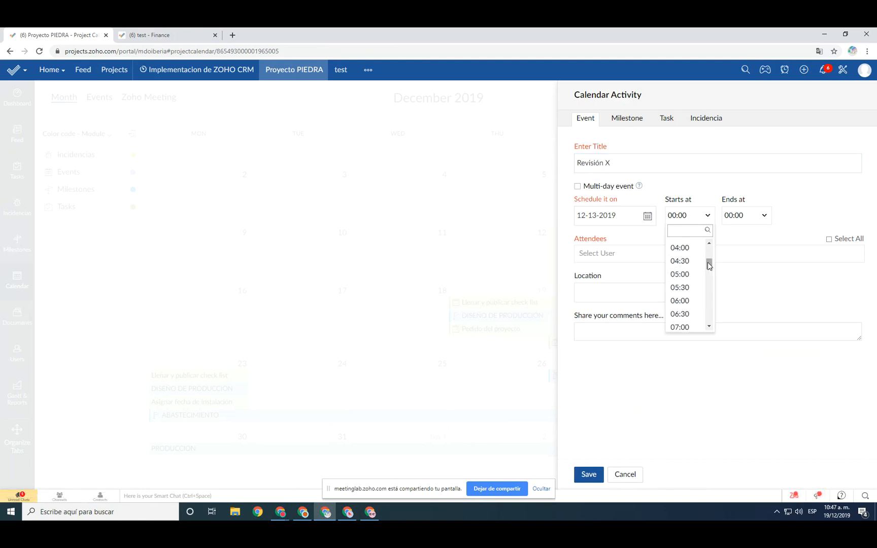
click(683, 301)
click(734, 217)
scroll(737, 275, down, 5)
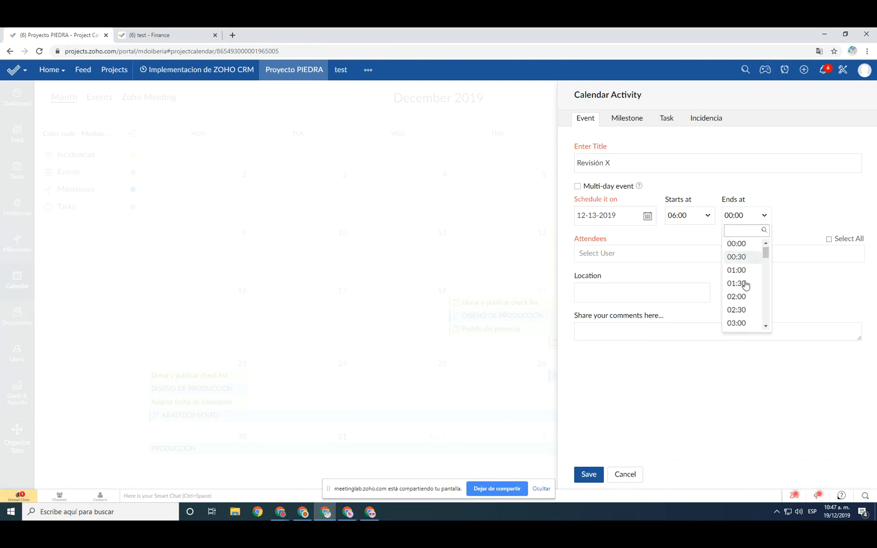
click(737, 291)
Add both listed project users as attendees of the Revisión X event and save it
click(599, 478)
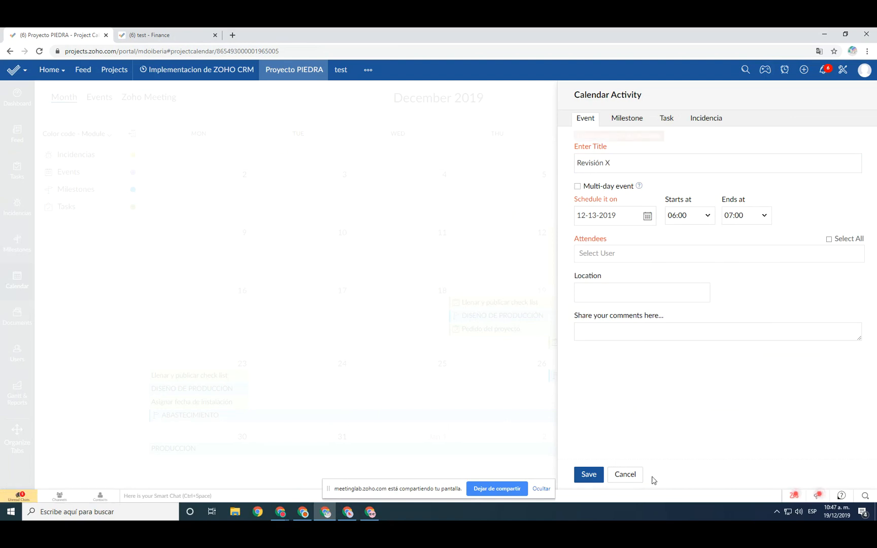
click(625, 248)
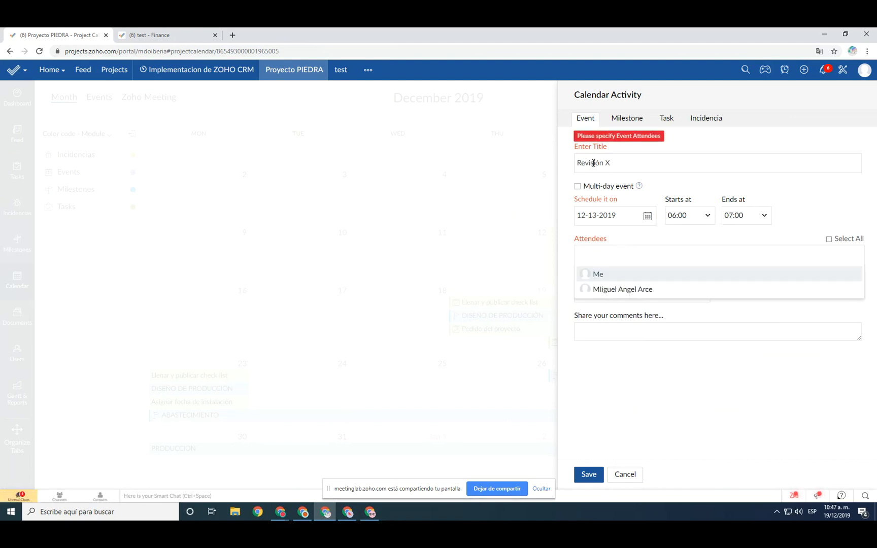
click(626, 289)
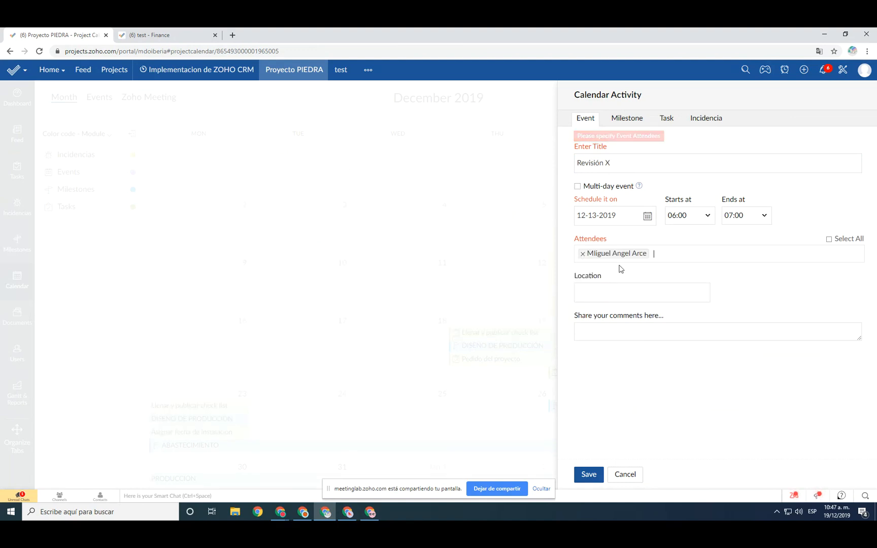
click(663, 274)
click(614, 290)
drag(605, 278, 585, 277)
click(650, 401)
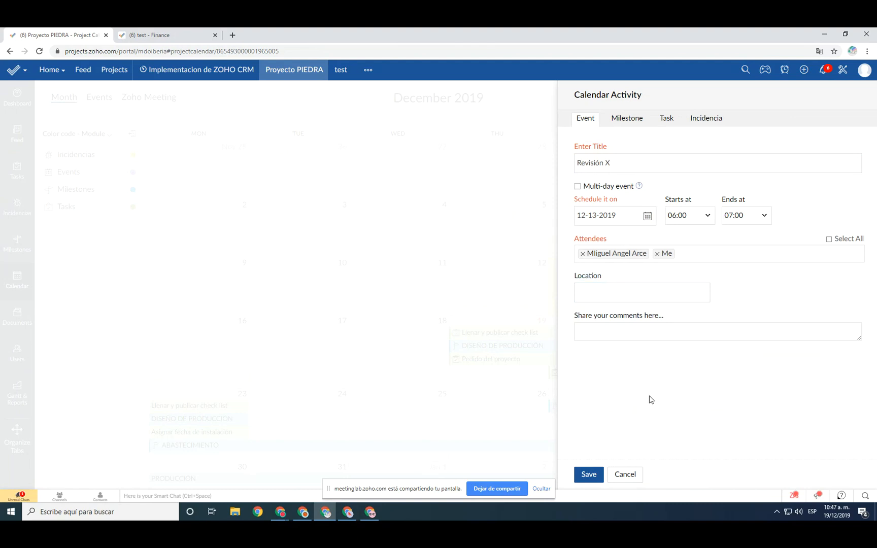
drag(574, 315, 665, 316)
click(645, 333)
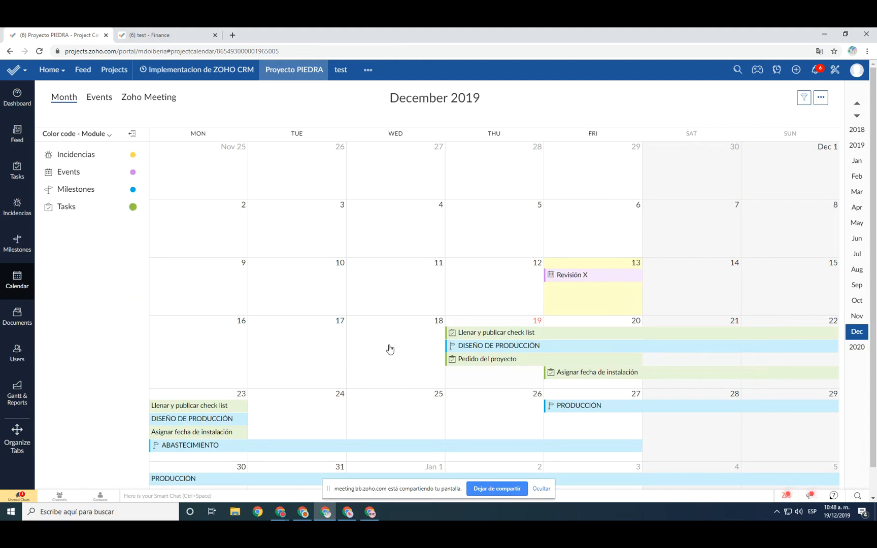
Look over the December calendar and the Incidencias, Documents, Users, and Gantt & Reports sections of Proyecto PIEDRA
mouse_move(609, 276)
scroll(581, 325, down, 1)
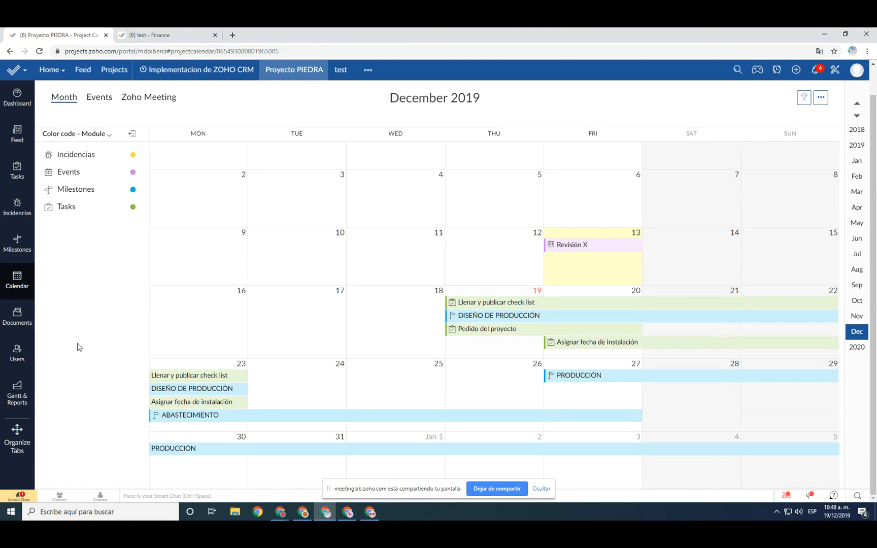
scroll(79, 333, up, 1)
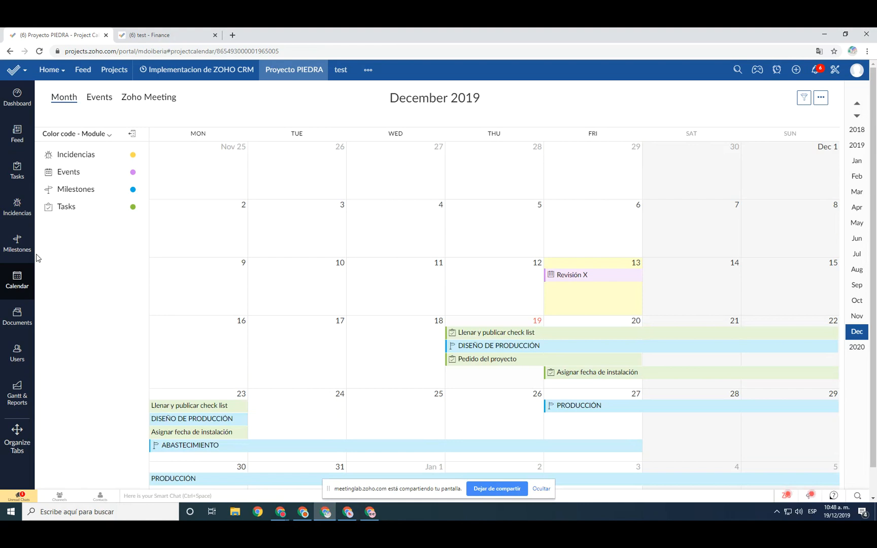
click(17, 209)
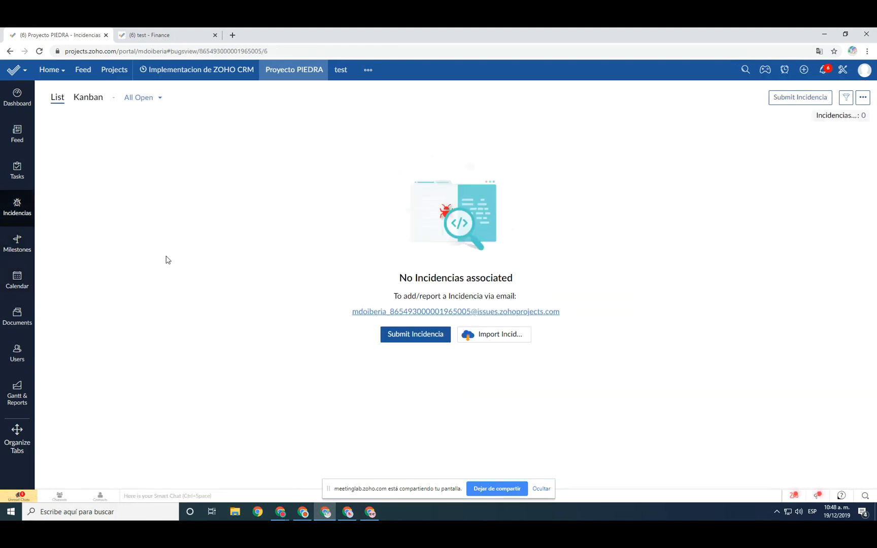
click(20, 284)
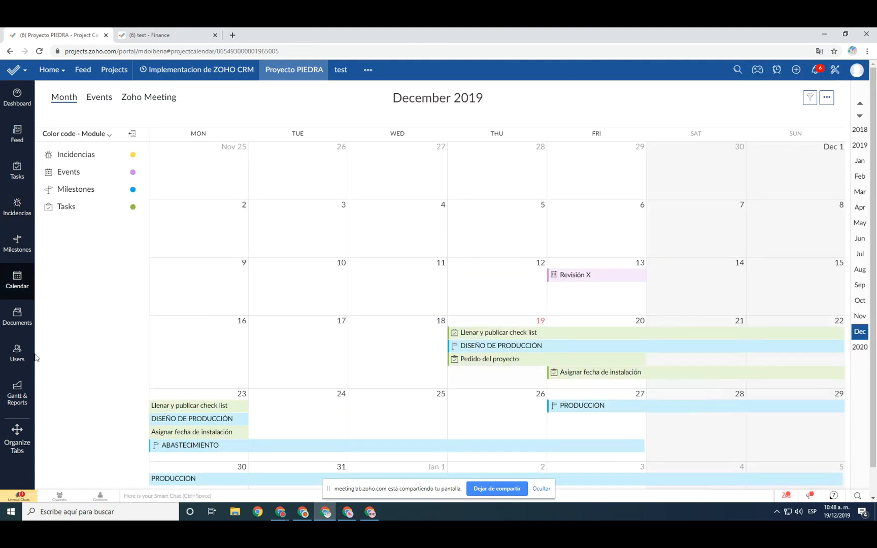
click(17, 327)
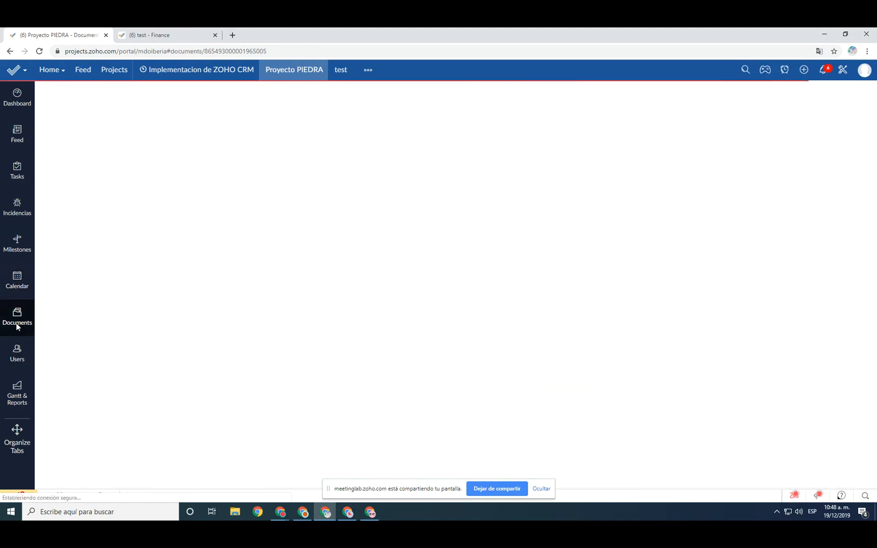
click(17, 354)
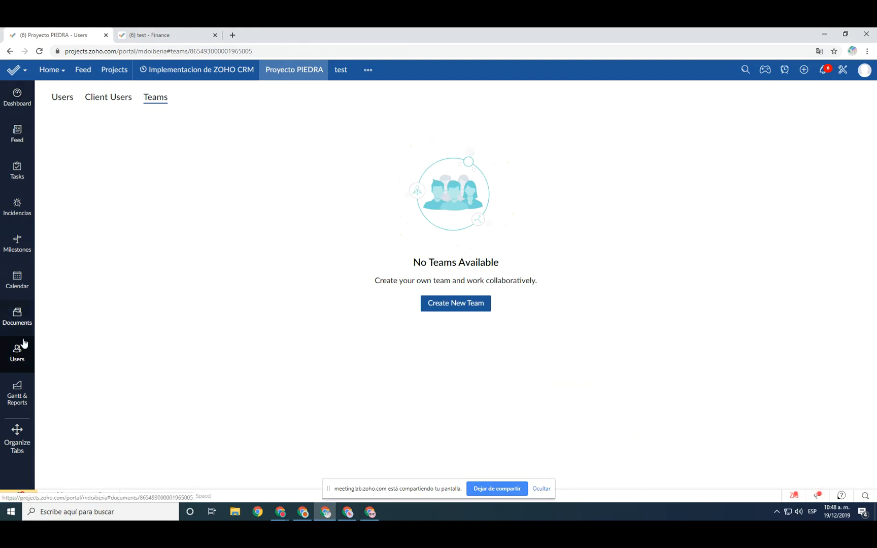
click(18, 400)
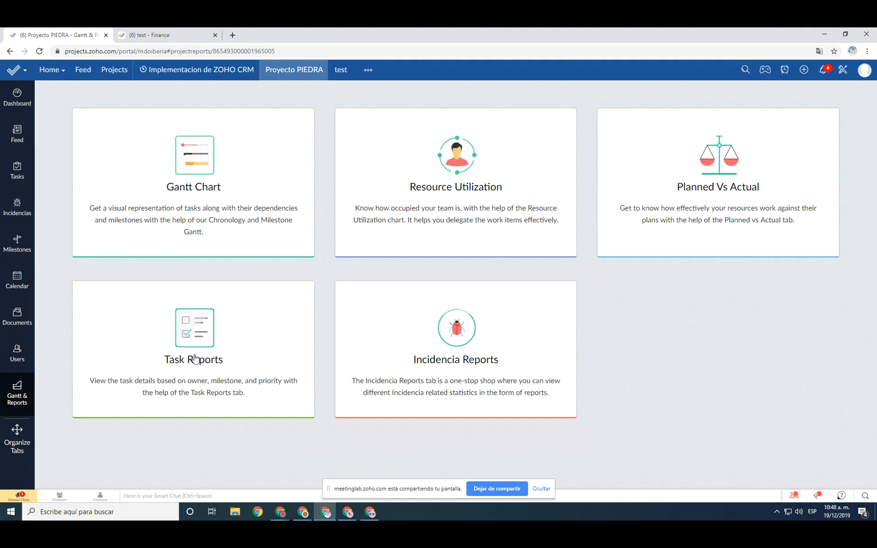
Open the Gantt Chart, review its task columns and timeline, and narrow the task table to the Title column
click(191, 208)
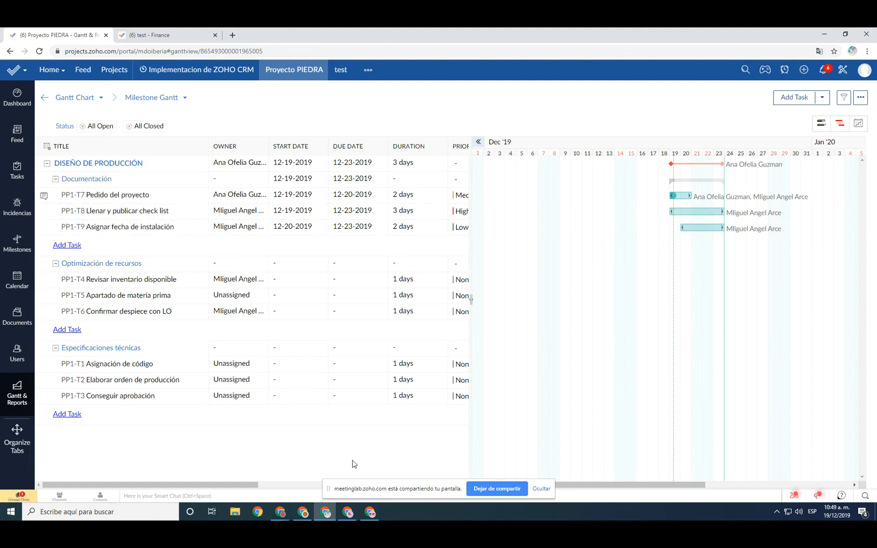
drag(245, 490, 487, 489)
drag(640, 489, 222, 496)
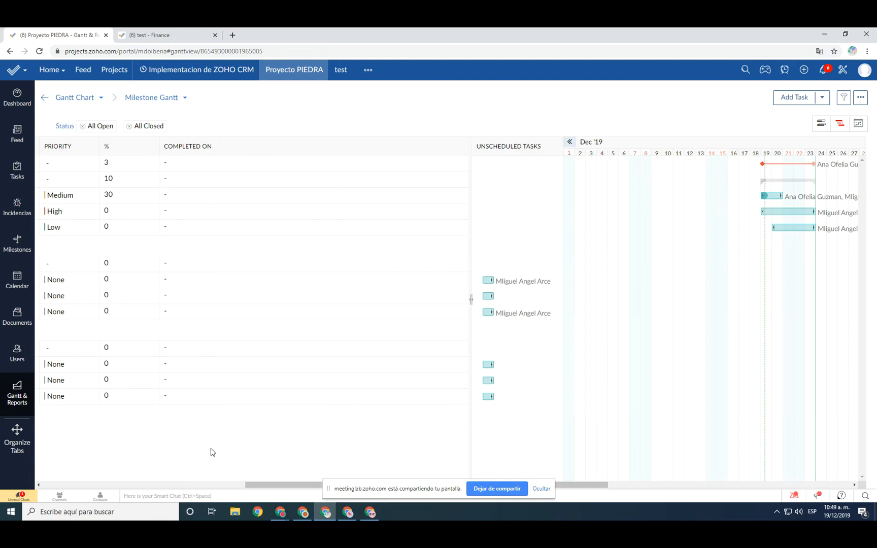
drag(264, 489, 62, 488)
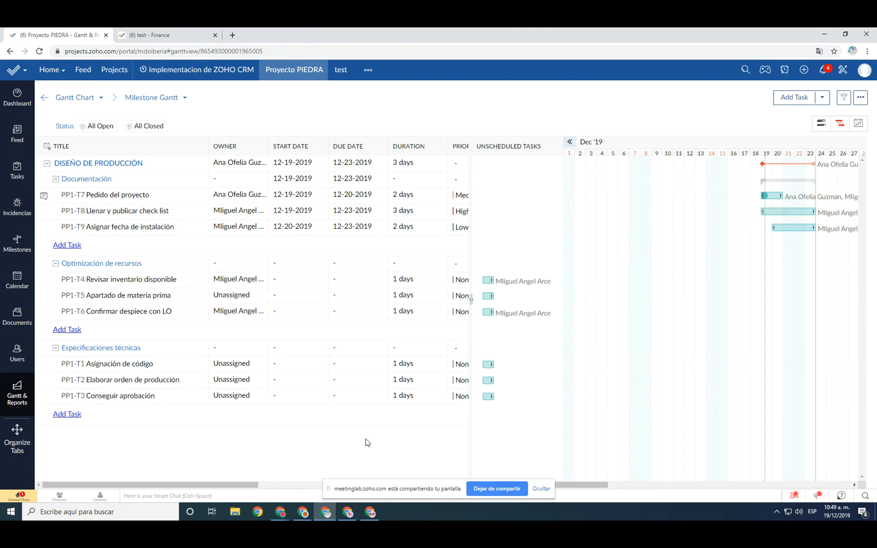
drag(472, 298, 213, 302)
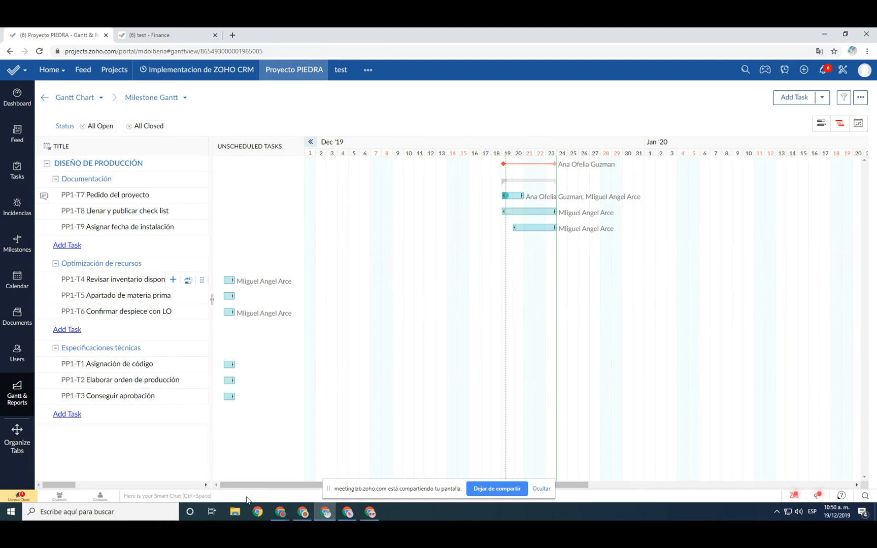
mouse_move(248, 486)
mouse_down()
mouse_move(574, 498)
mouse_move(228, 519)
mouse_move(244, 490)
mouse_up()
Check the Baseline and other Gantt display options, and compare the Chronology Gantt with the Milestone Gantt
click(822, 126)
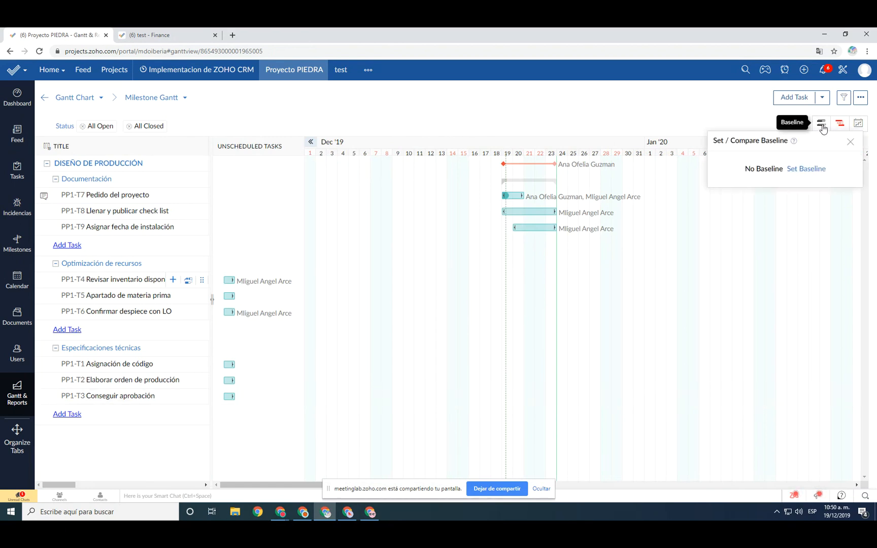
click(840, 123)
click(859, 126)
click(172, 97)
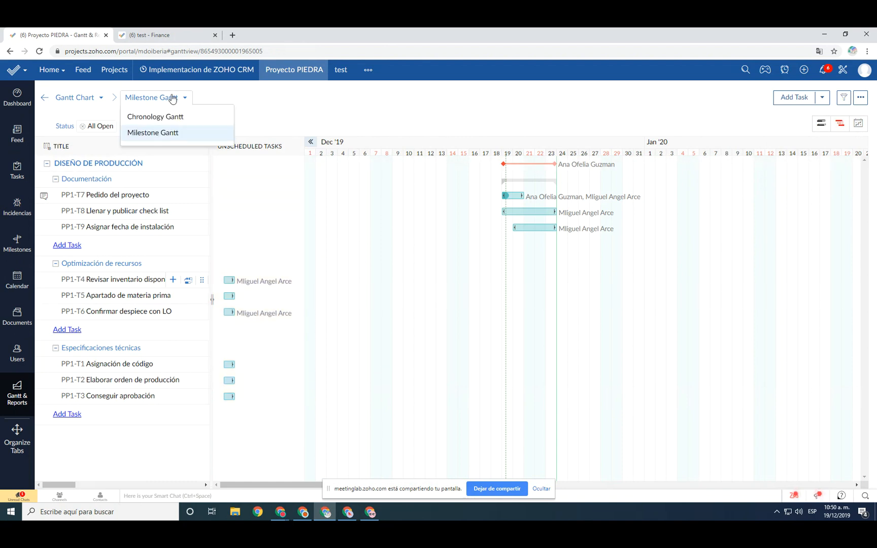
click(173, 97)
click(175, 96)
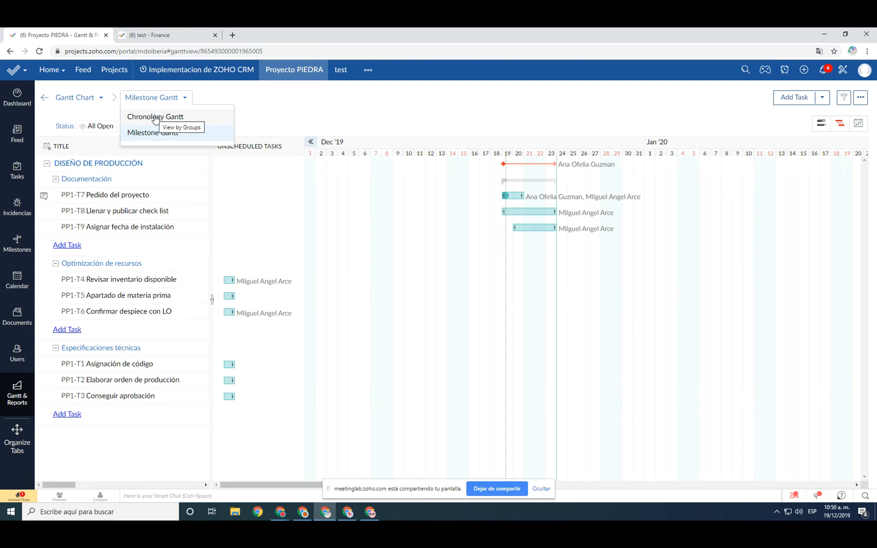
click(155, 117)
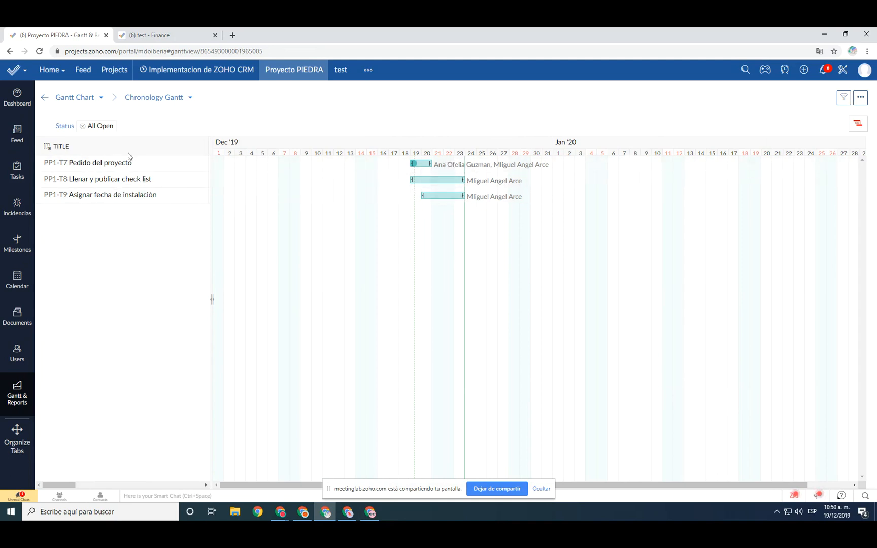
click(183, 97)
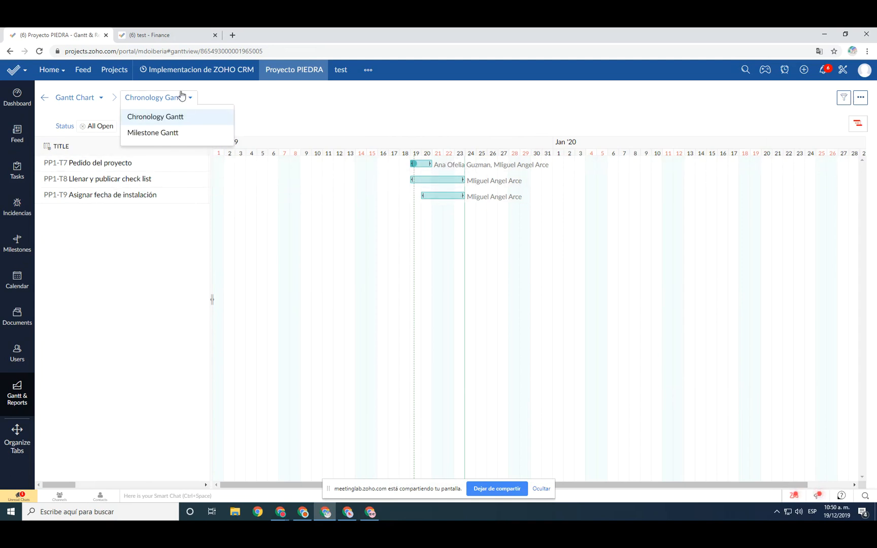
click(148, 133)
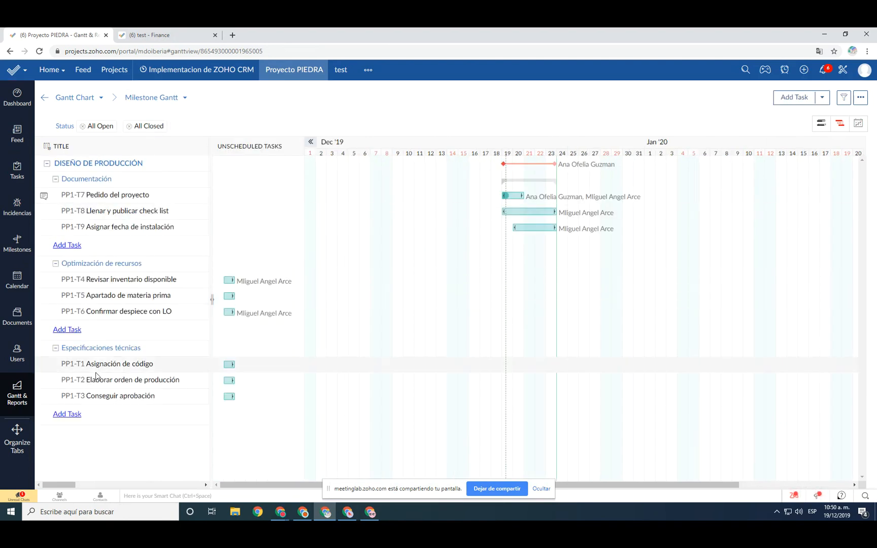
Reschedule Llenar y publicar check list to December 20–24, Asignar fecha de instalación to December 23–24, and the DISEÑO DE PRODUCCIÓN milestone to December 18–20
mouse_move(75, 164)
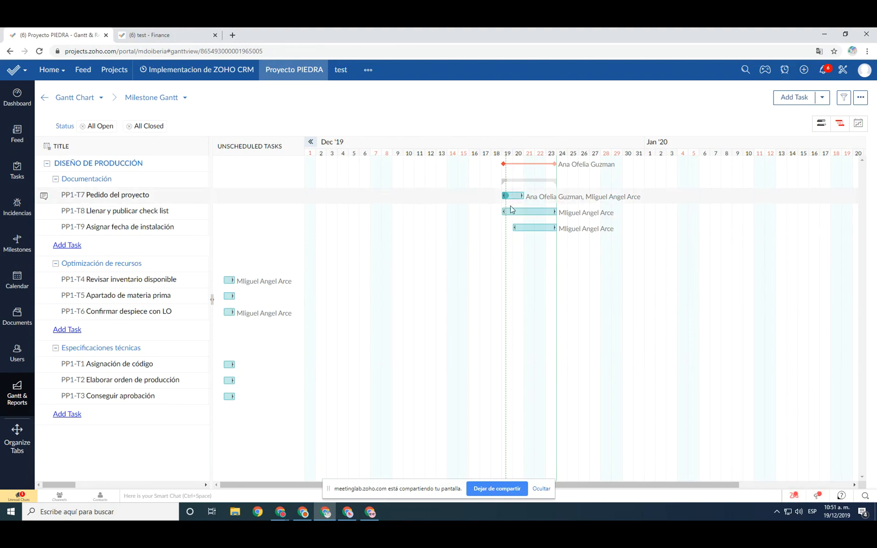
drag(540, 213, 542, 233)
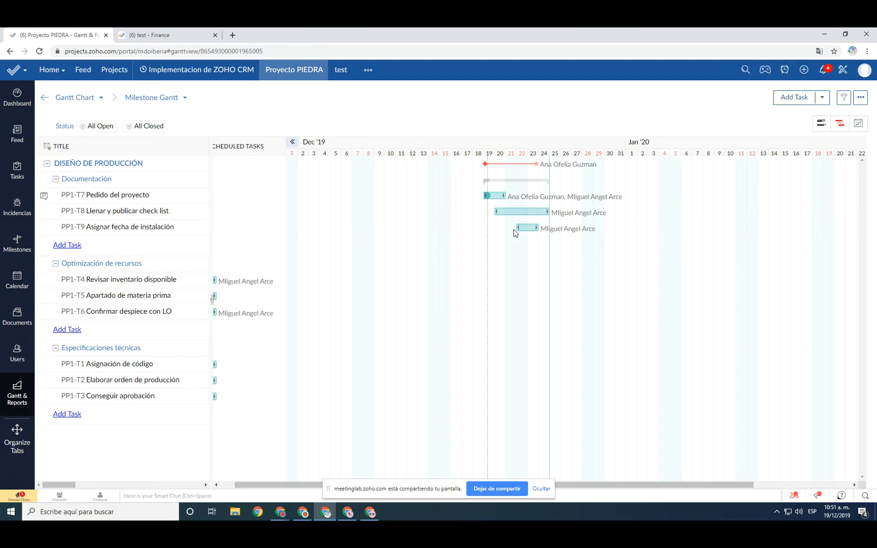
mouse_move(528, 231)
mouse_down()
mouse_move(550, 231)
mouse_move(539, 229)
mouse_up()
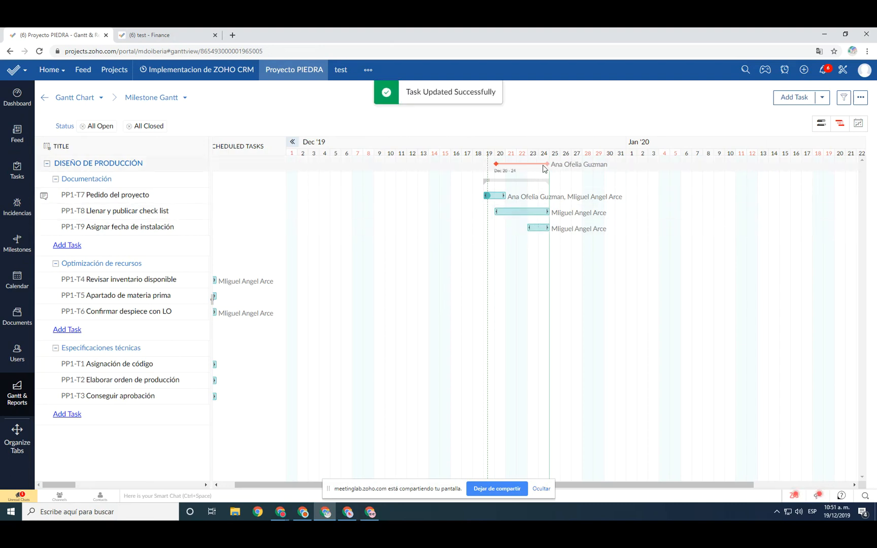
drag(543, 168, 516, 174)
Check the task and task list creation options in the Milestone Gantt and view the blank New Task form without adding anything
mouse_move(825, 97)
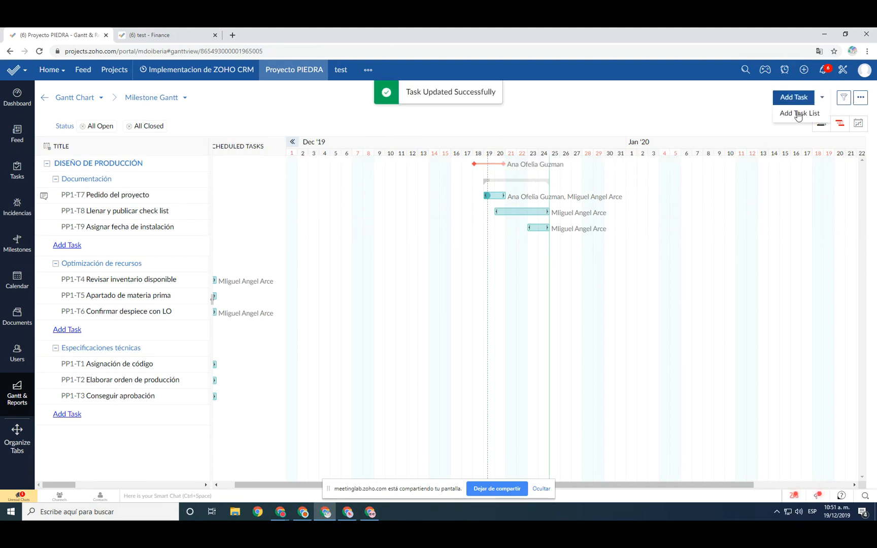
click(790, 99)
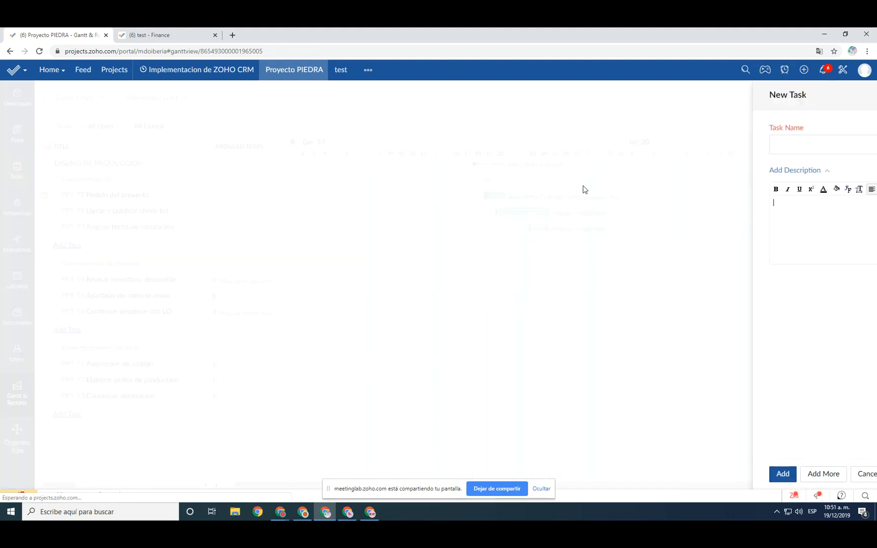
click(676, 478)
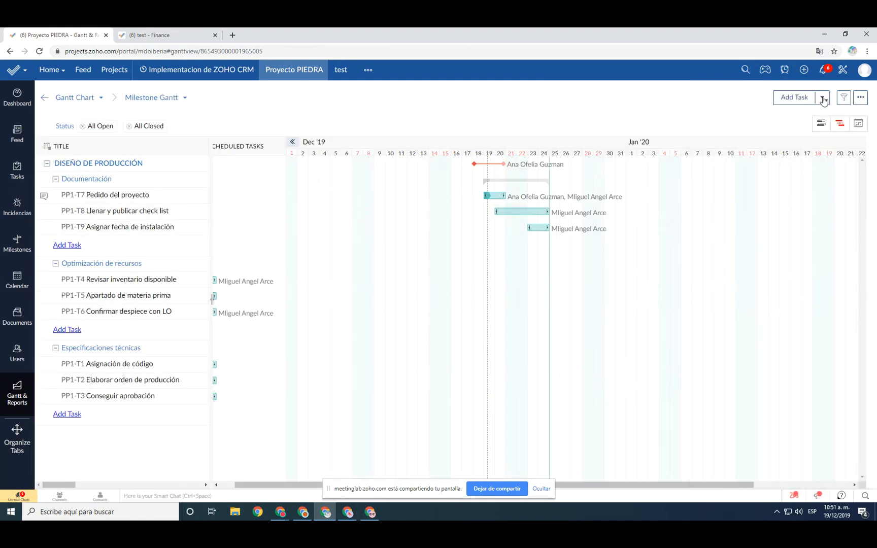
click(793, 98)
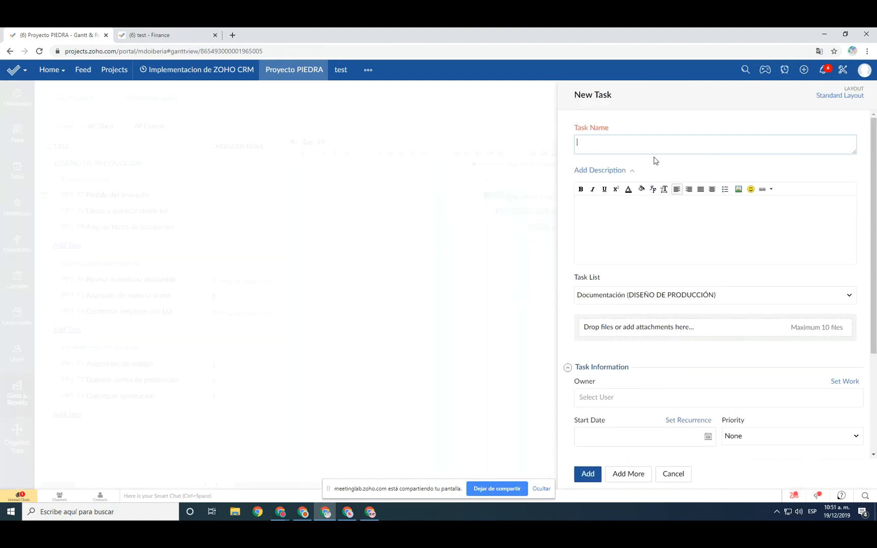
click(666, 478)
click(823, 98)
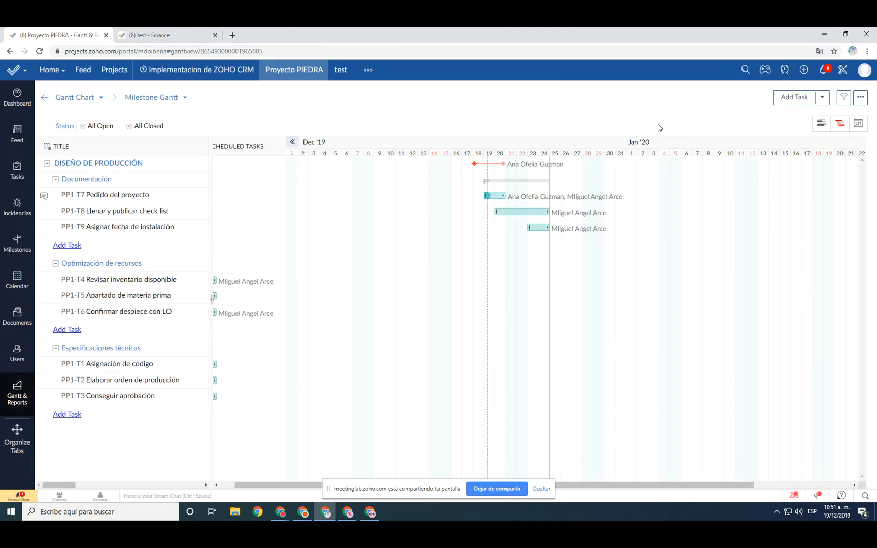
Bring the unscheduled tasks into view in the Gantt, and review Proyecto PIEDRA's Tasks, Milestones and Incidencias sections
drag(705, 485, 557, 507)
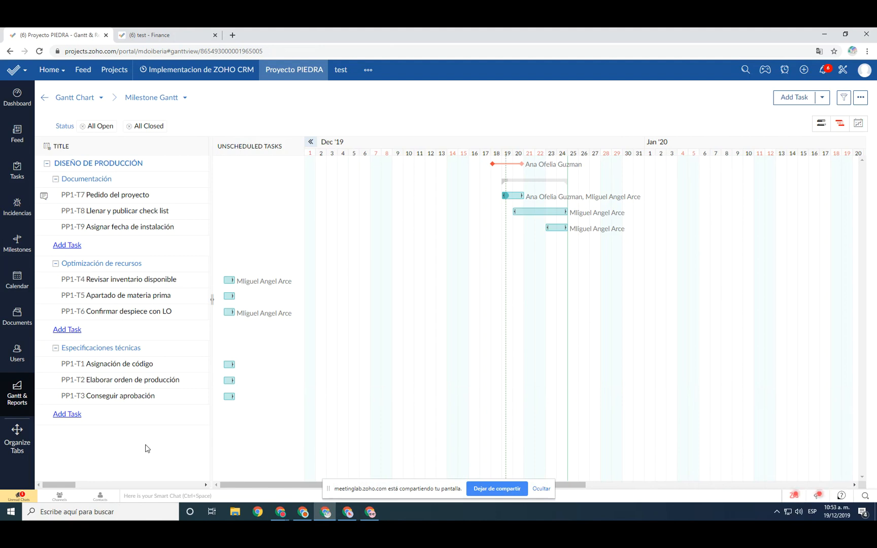
mouse_move(161, 194)
click(17, 170)
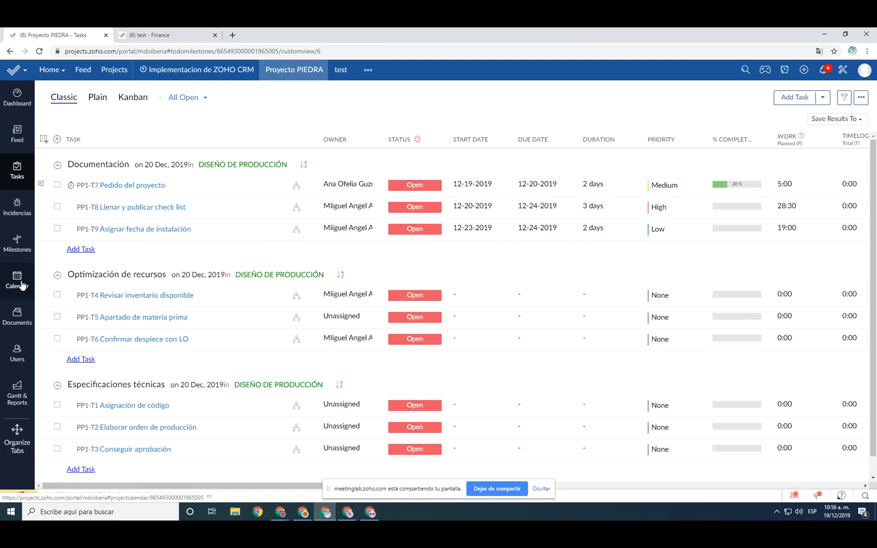
click(22, 248)
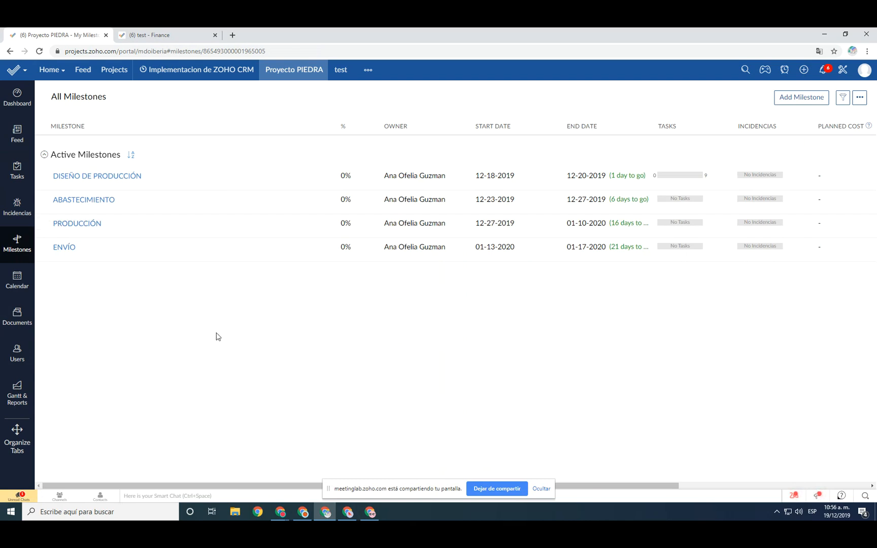
click(17, 206)
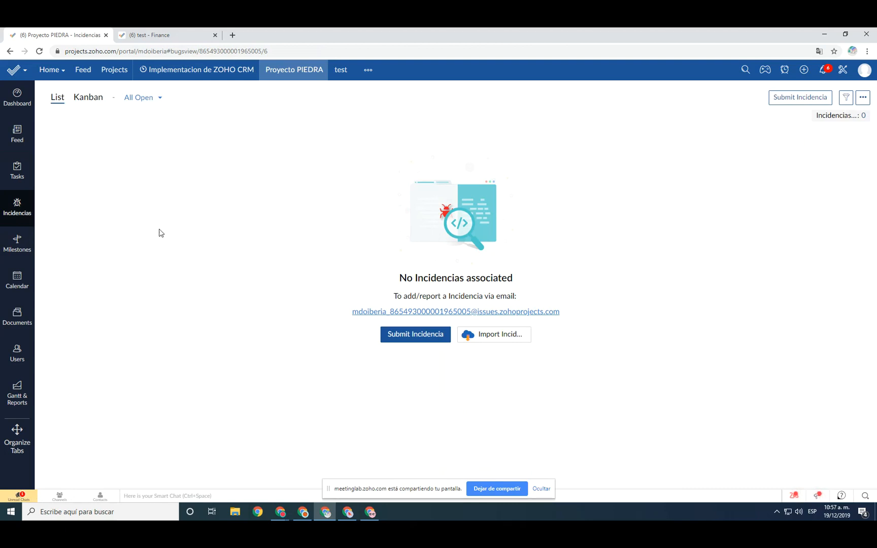
click(18, 250)
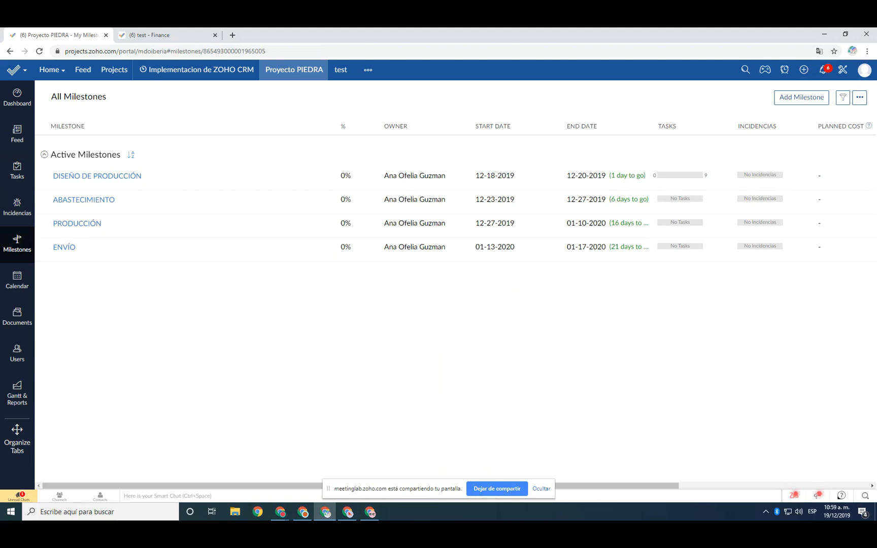
Switch to the INDEKO portal window, list its project templates, and view the milestones of the Proyectos Entregados PIEDRA template
key(alt+Tab)
click(122, 72)
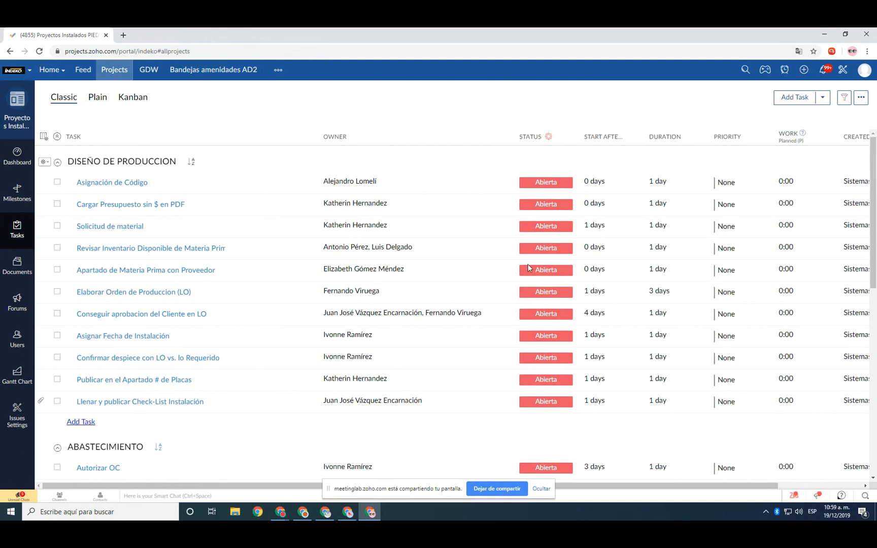
click(104, 99)
click(69, 193)
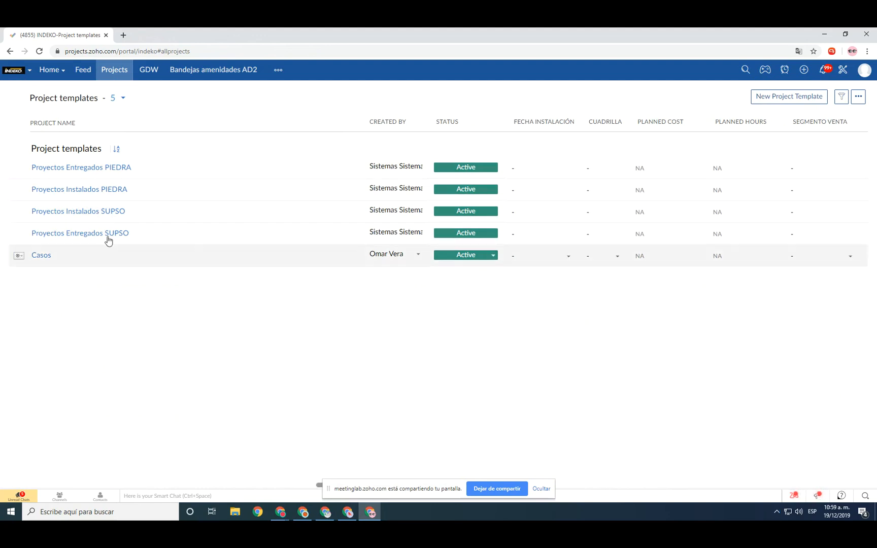
click(111, 167)
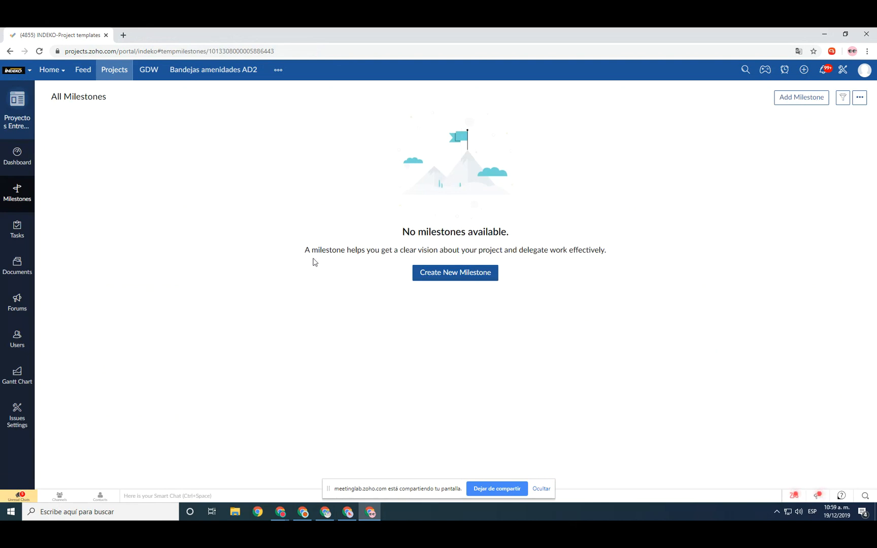
drag(380, 244, 689, 246)
click(717, 341)
Return to INDEKO's project list grouped by project group, check the available project views, and display the project templates
triple_click(103, 97)
click(103, 173)
click(127, 72)
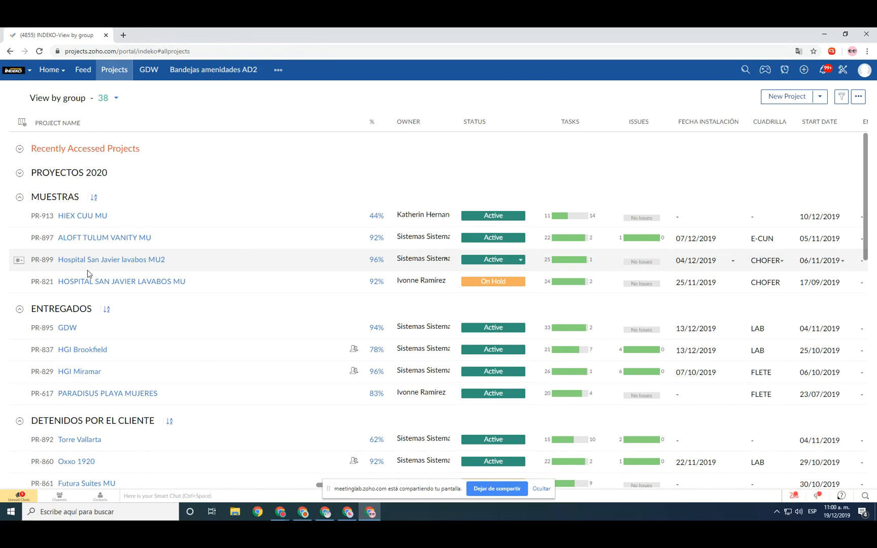
click(129, 73)
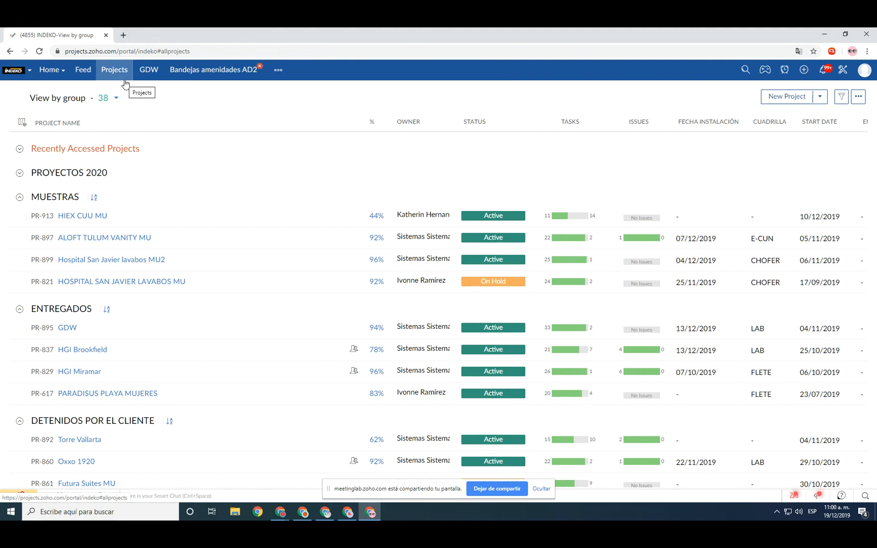
click(116, 99)
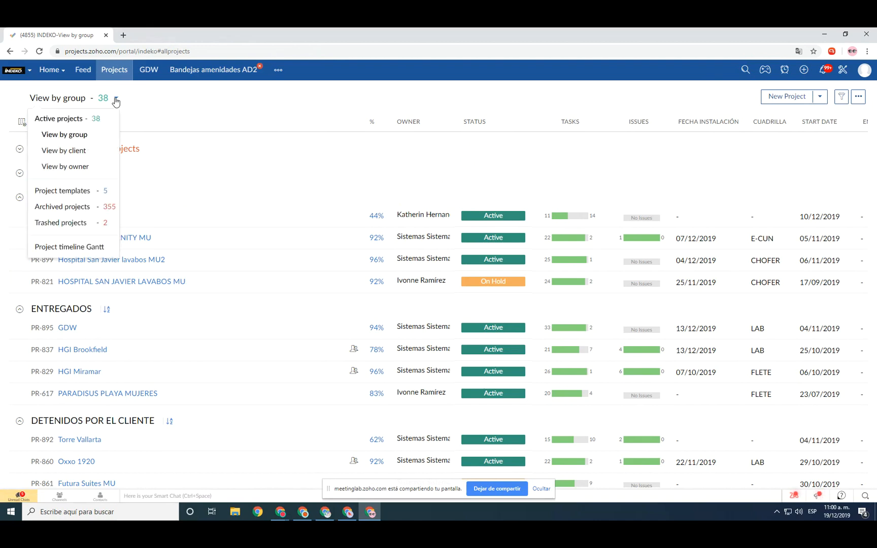
click(611, 193)
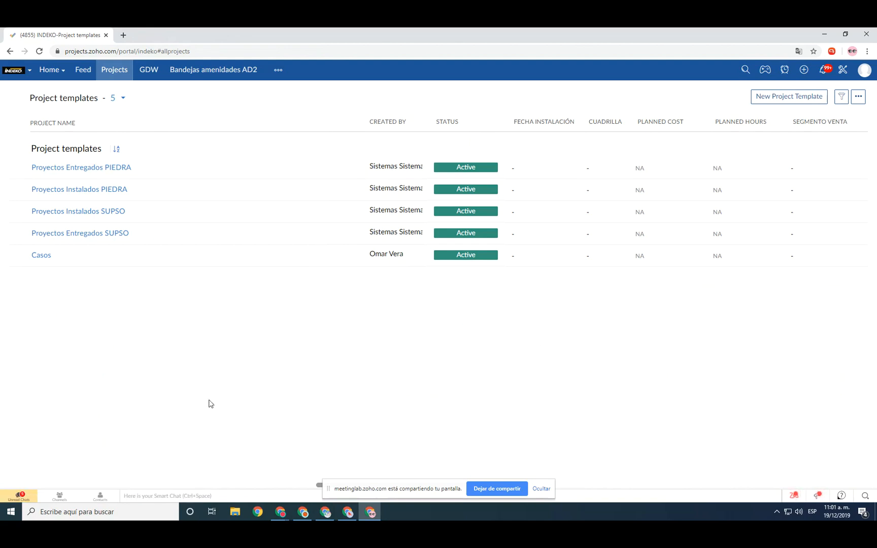
Open the Proyectos Entregados PIEDRA template and review its milestones and its predefined task list
click(120, 169)
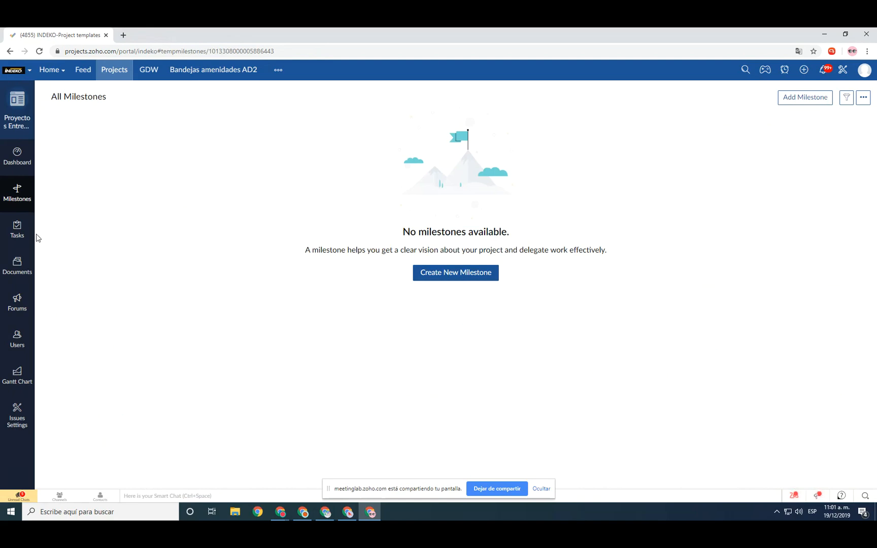
click(17, 198)
click(17, 233)
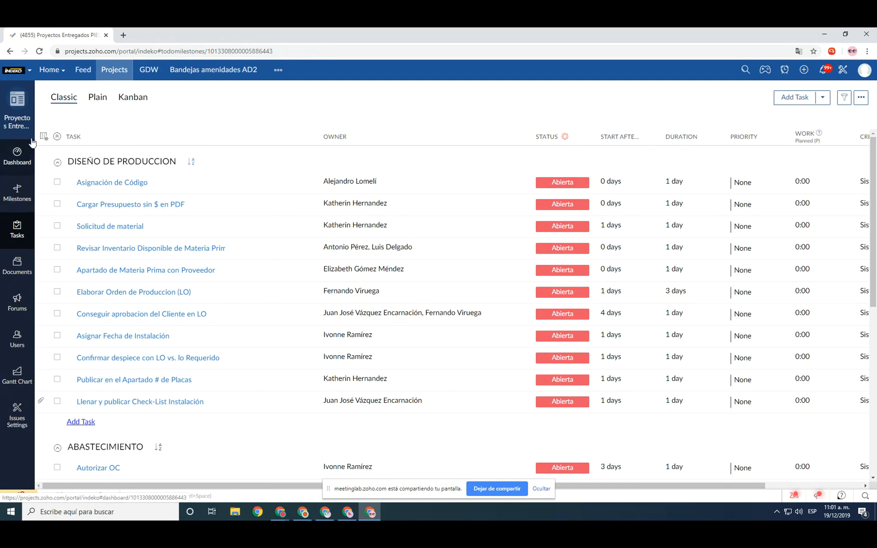
click(862, 101)
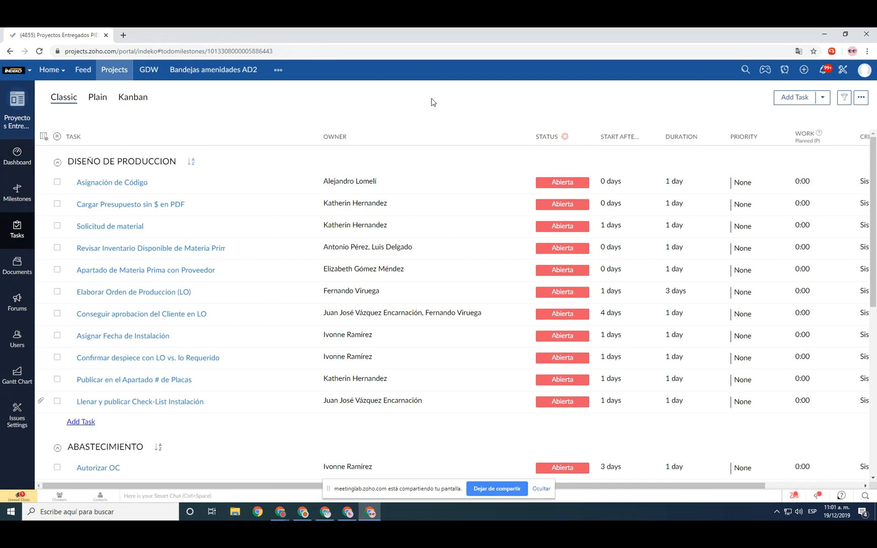
Go back to the project templates and inspect the editable details of Proyectos Entregados PIEDRA without saving changes
click(118, 73)
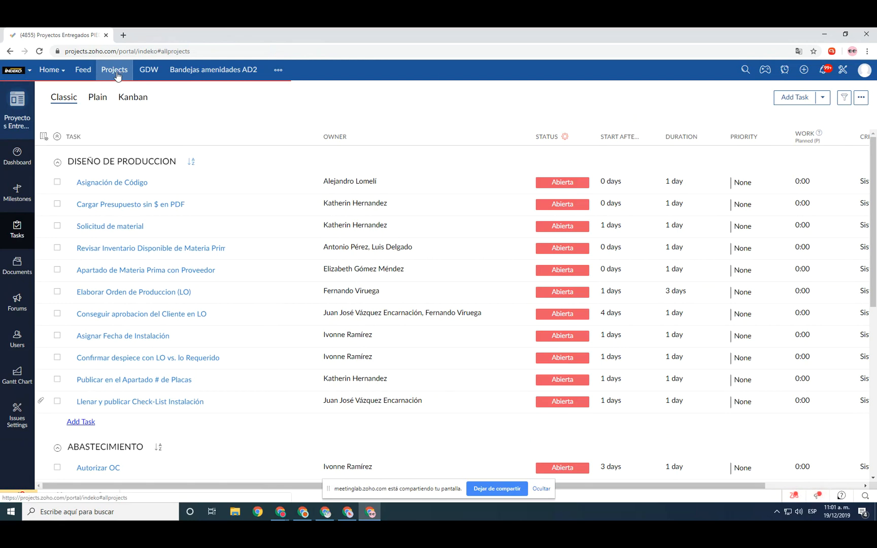
click(117, 99)
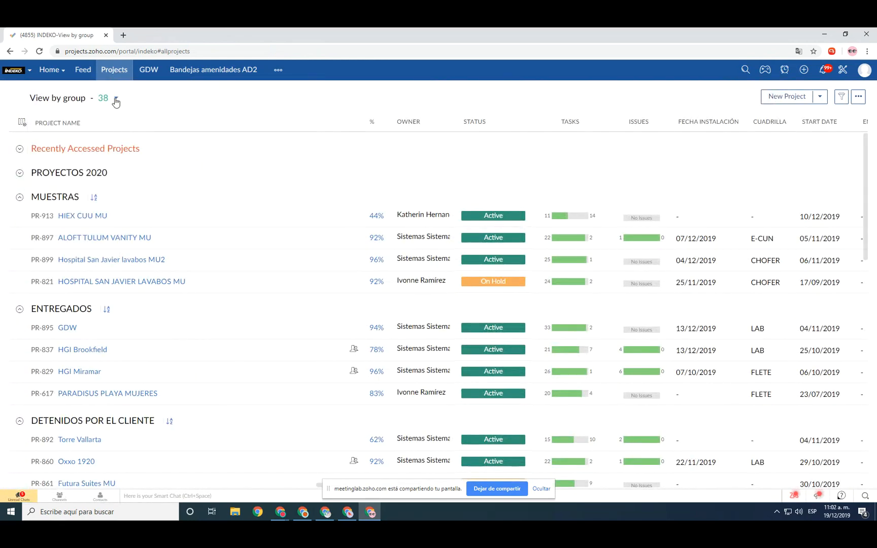
click(117, 102)
click(64, 195)
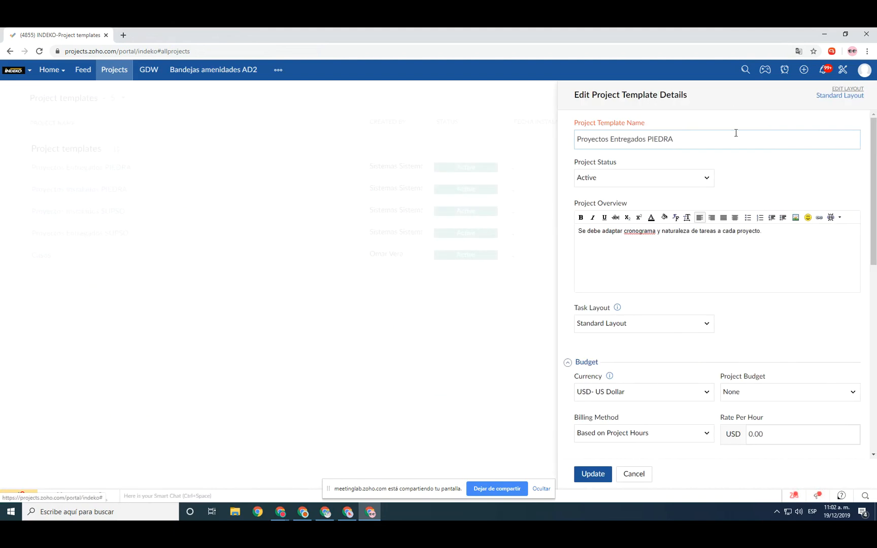
drag(579, 138, 678, 139)
click(693, 141)
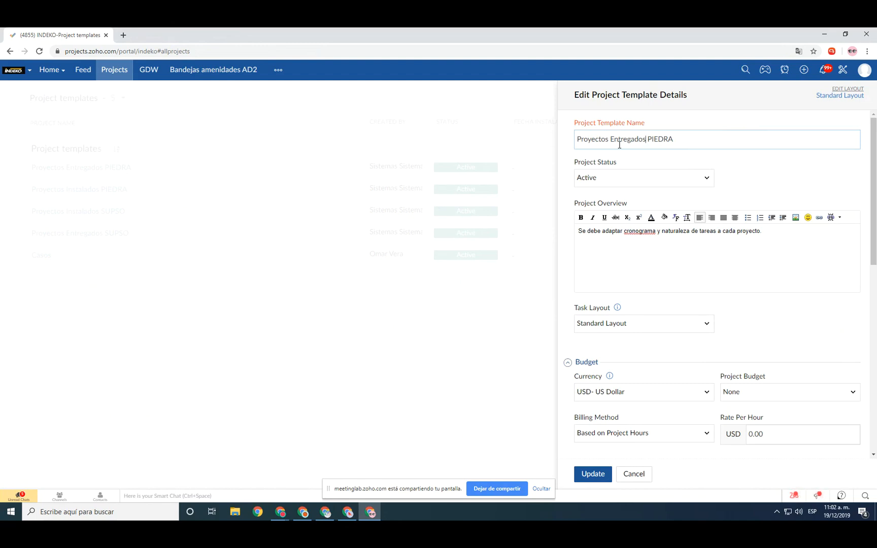
click(635, 474)
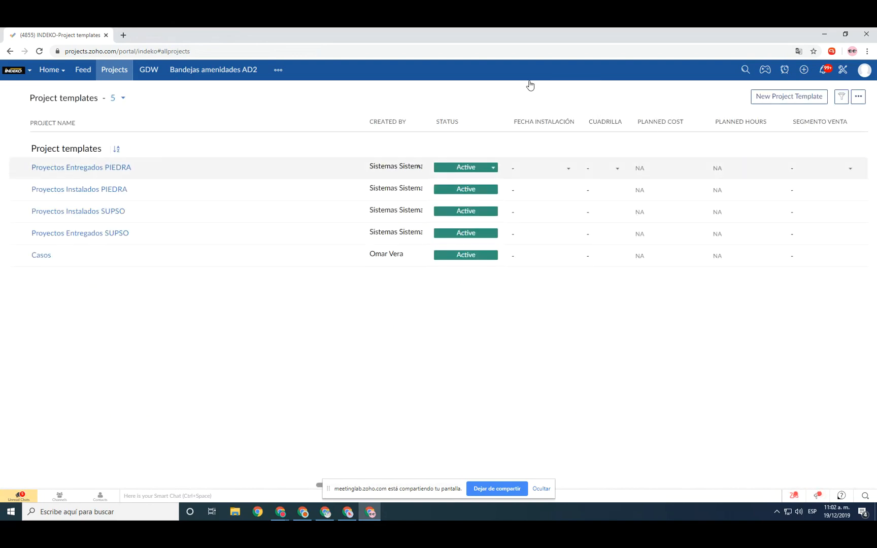
Check the New Milestone form in the Proyectos Entregados PIEDRA template, and view the details of its Asignación de Código task
click(77, 169)
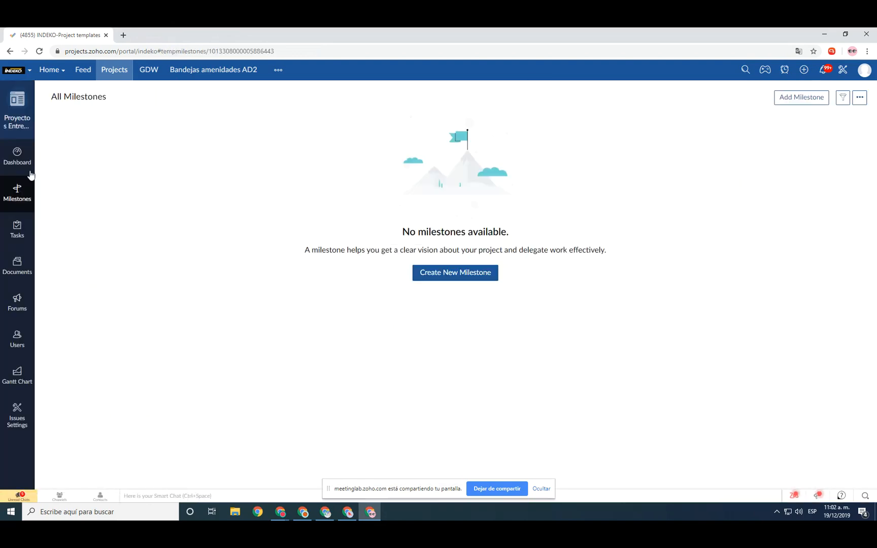
click(450, 274)
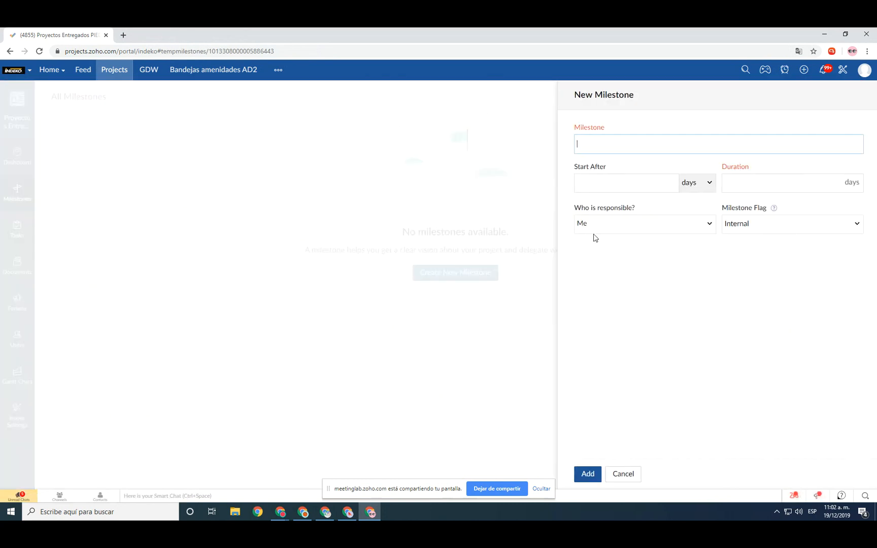
click(629, 475)
click(15, 231)
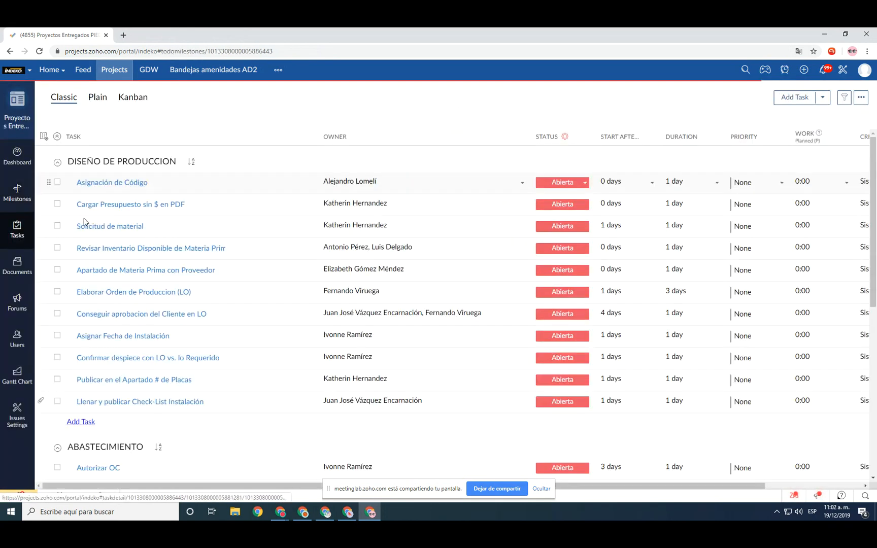
click(89, 182)
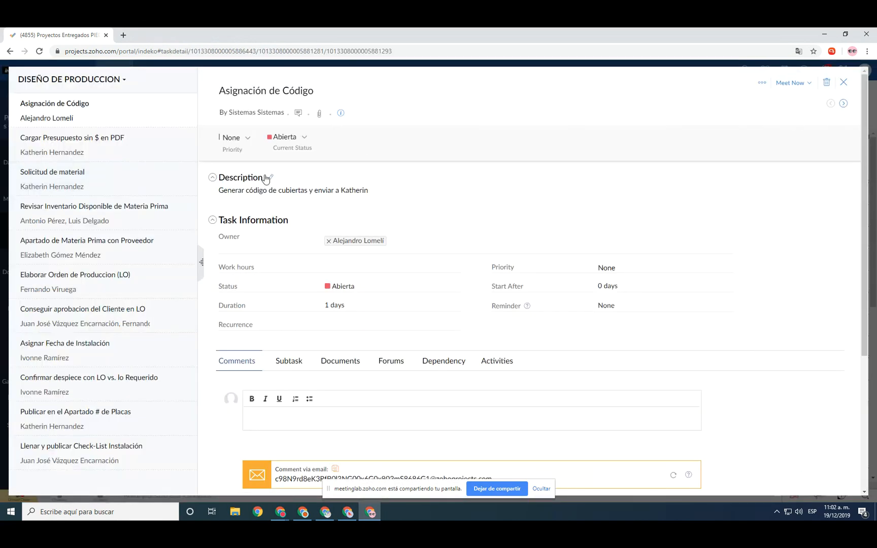
click(844, 82)
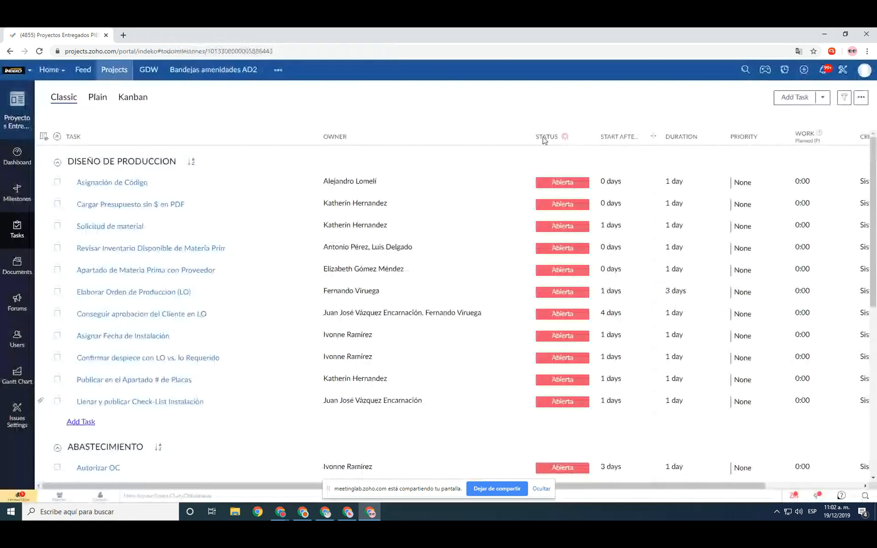
Leave the Proyectos Entregados PIEDRA template and request the list of project templates from the projects overview
click(120, 72)
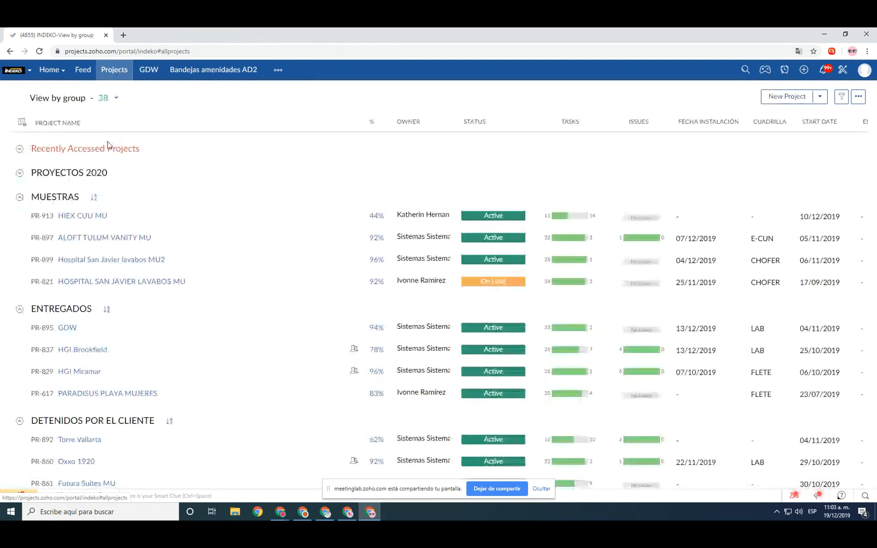
click(116, 98)
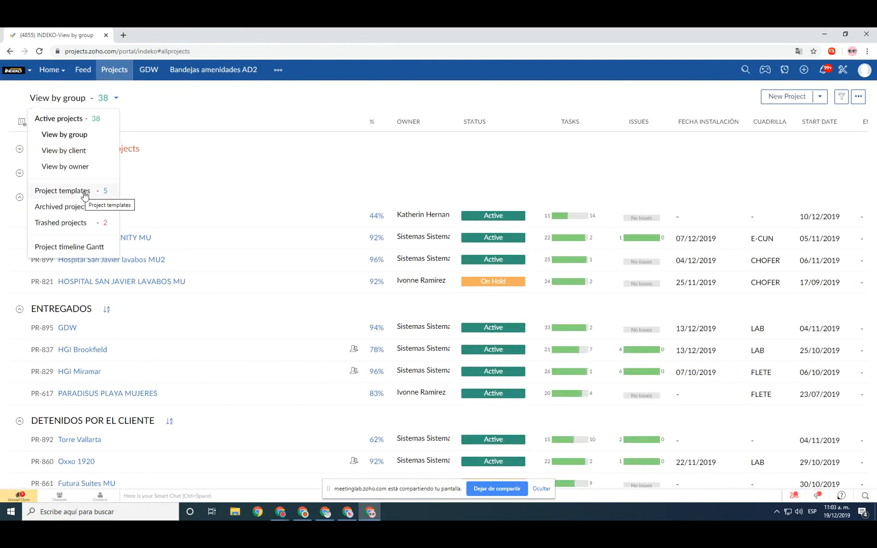
click(84, 195)
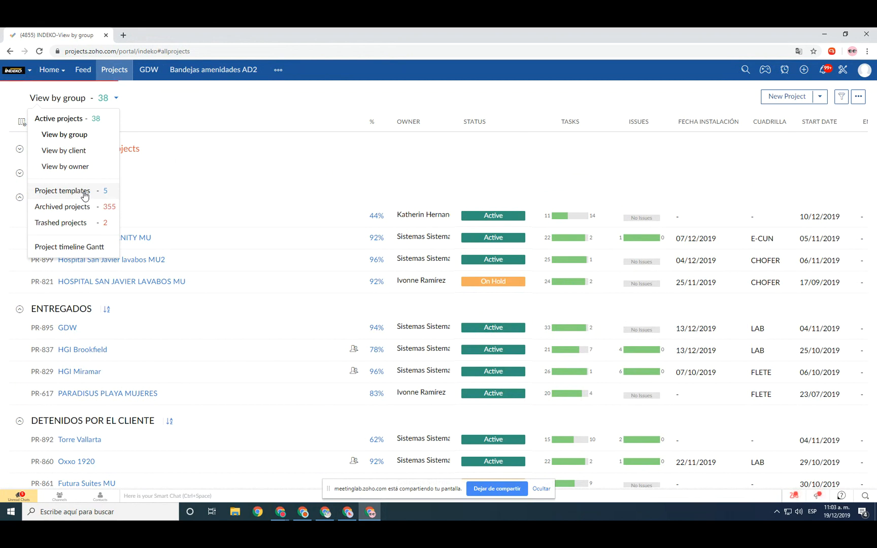